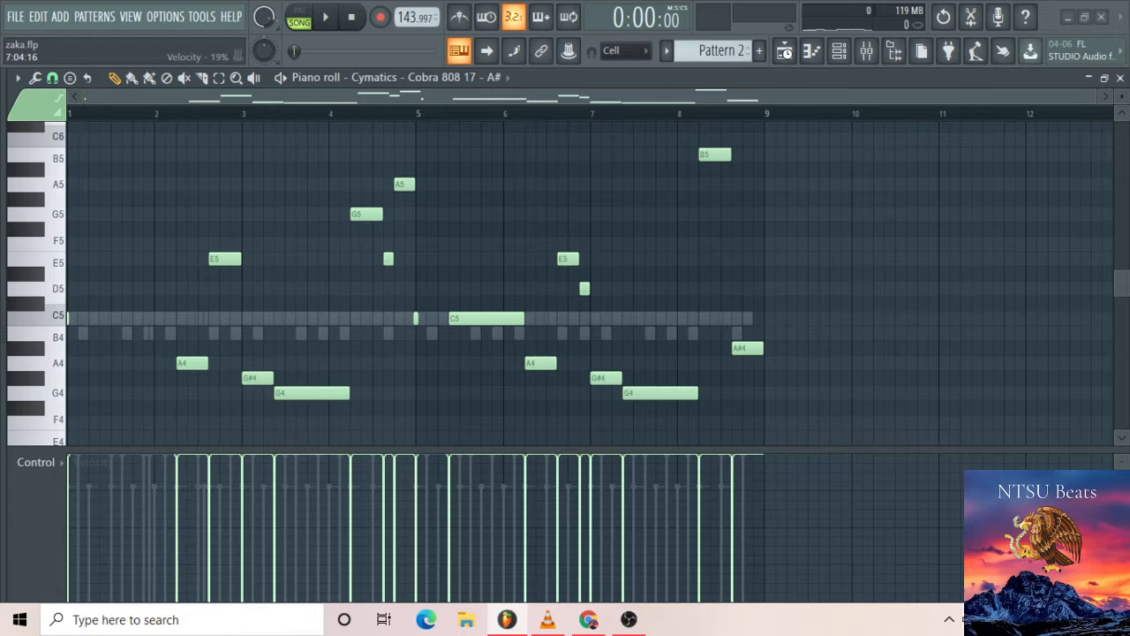
Play the arrangement from the playlist and open the Cymatics - Cobra 808 17 - A# channel in the piano roll
click(785, 53)
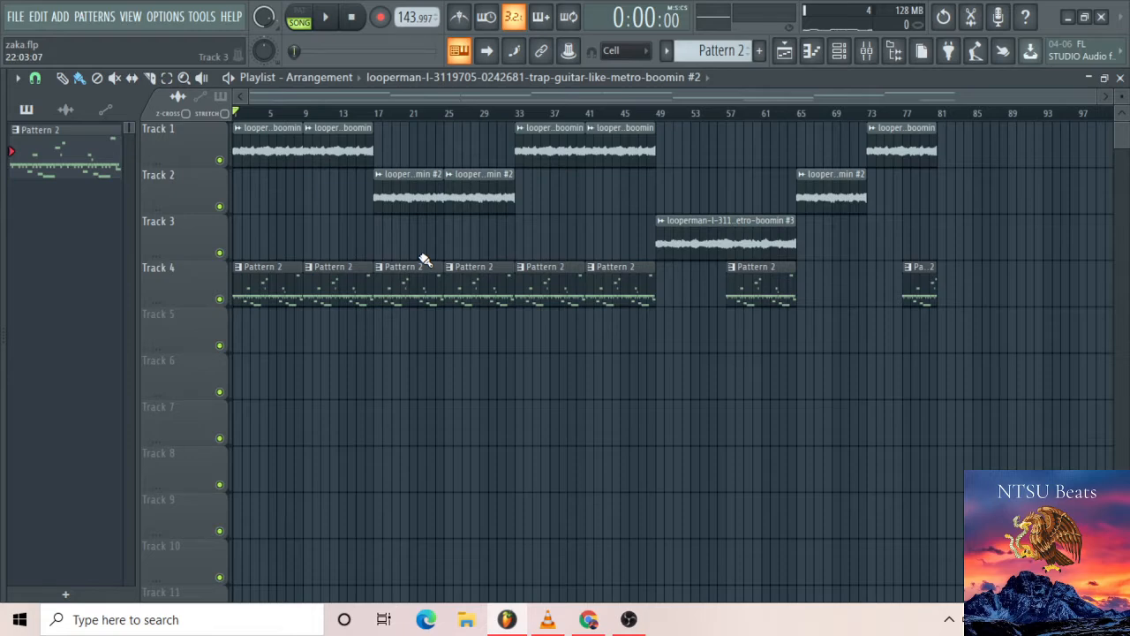
click(327, 20)
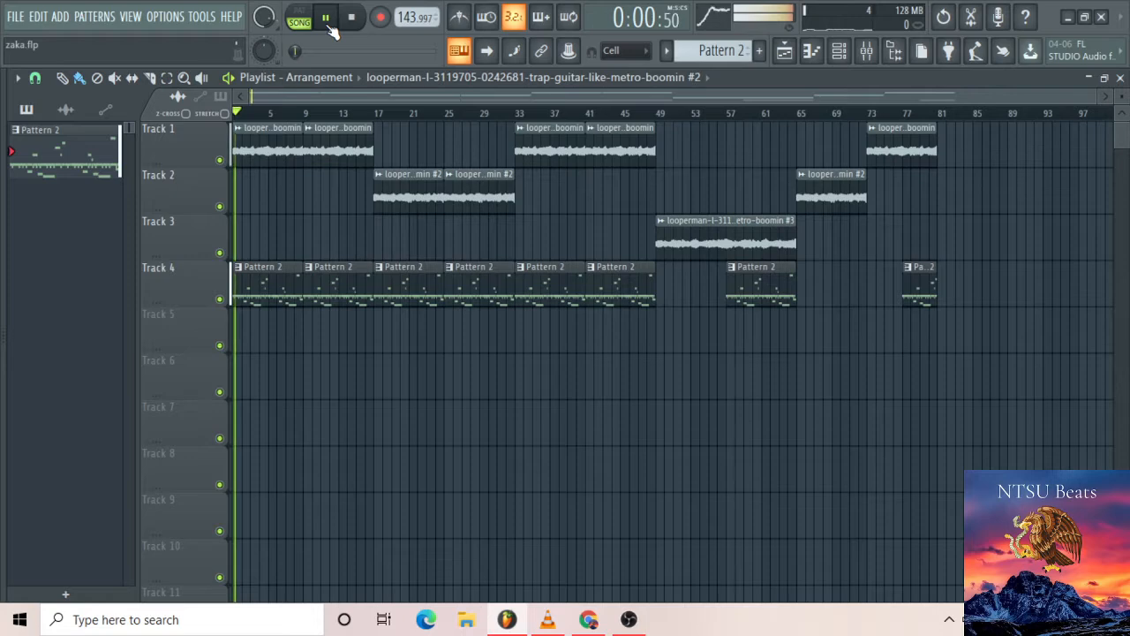
click(841, 52)
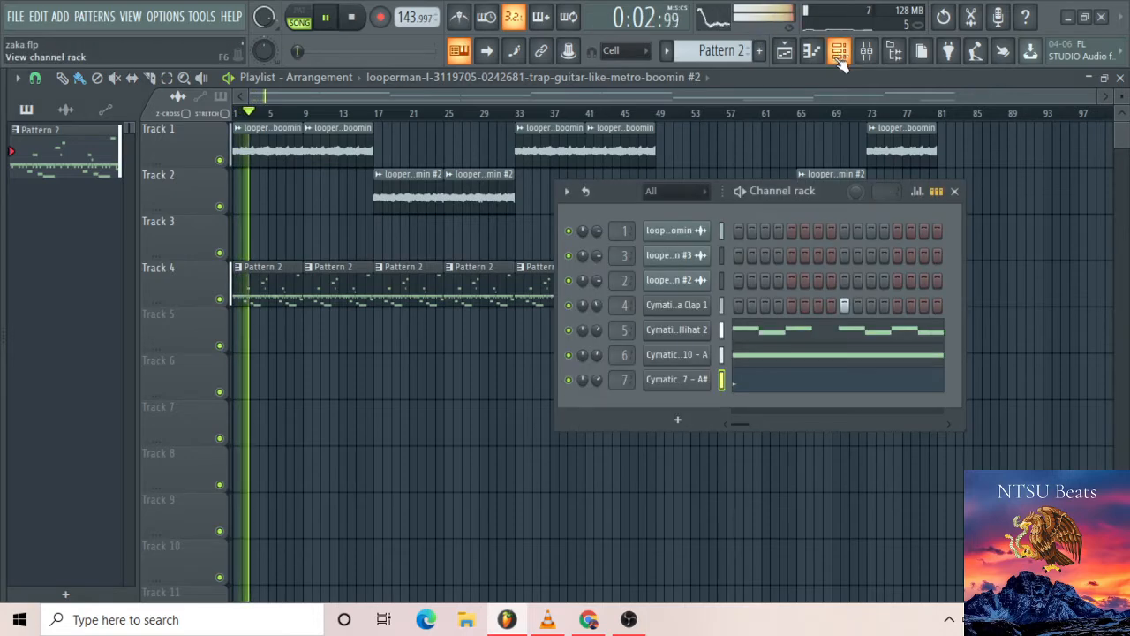
right_click(704, 380)
right_click(698, 390)
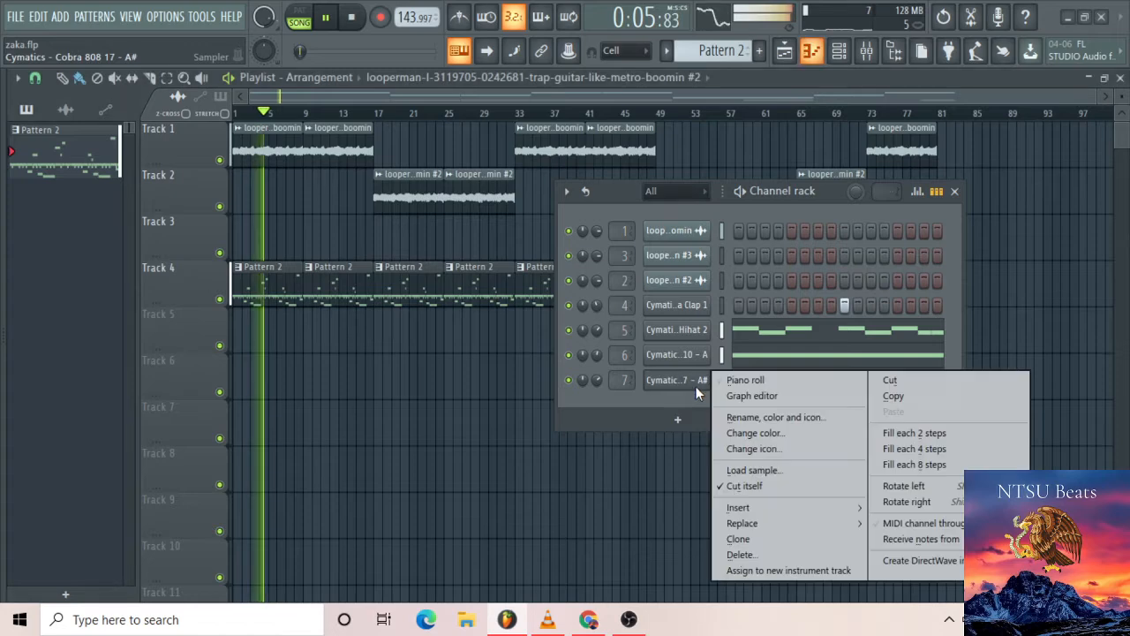
click(745, 380)
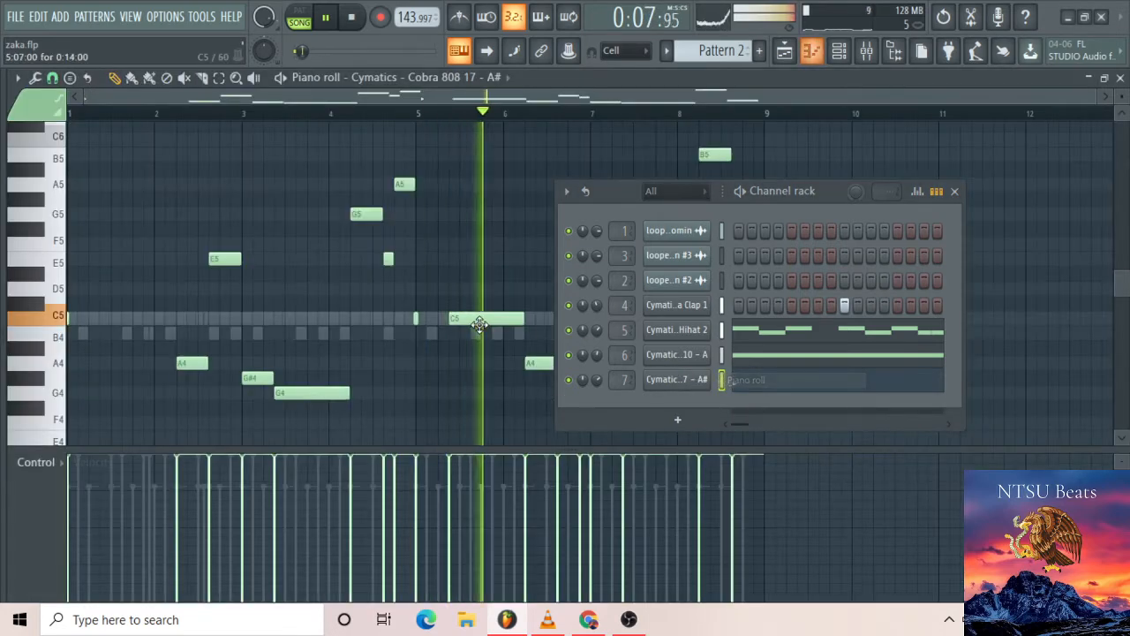
click(955, 191)
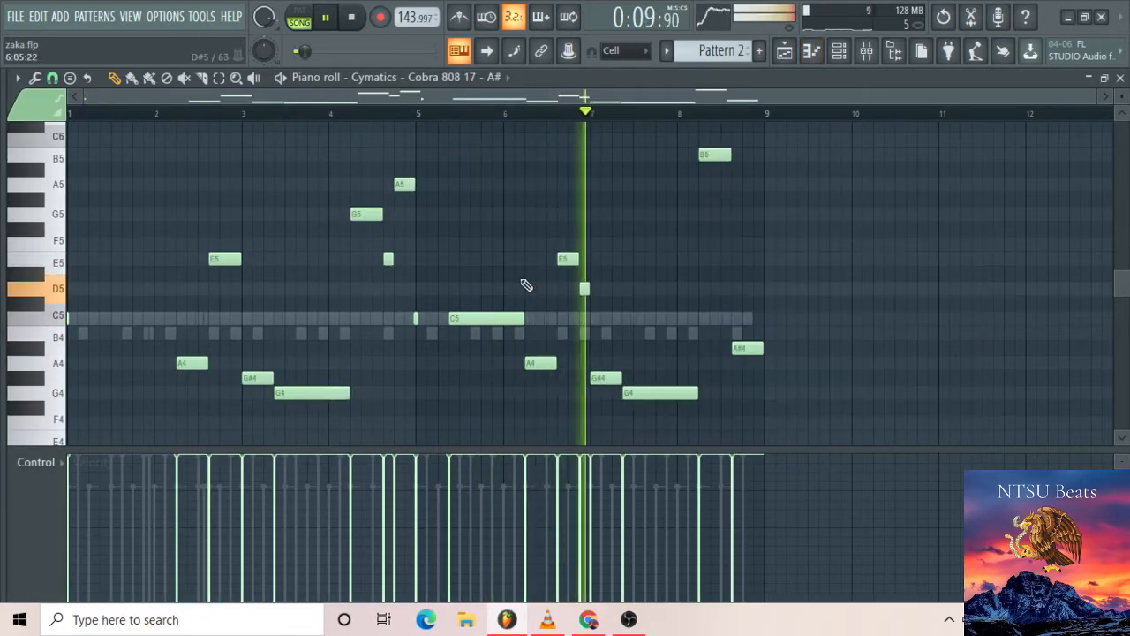
Add slide notes at F#6 and A6 above the E5 note in bar 2, ending just before bar 3
scroll(482, 296, up, 5)
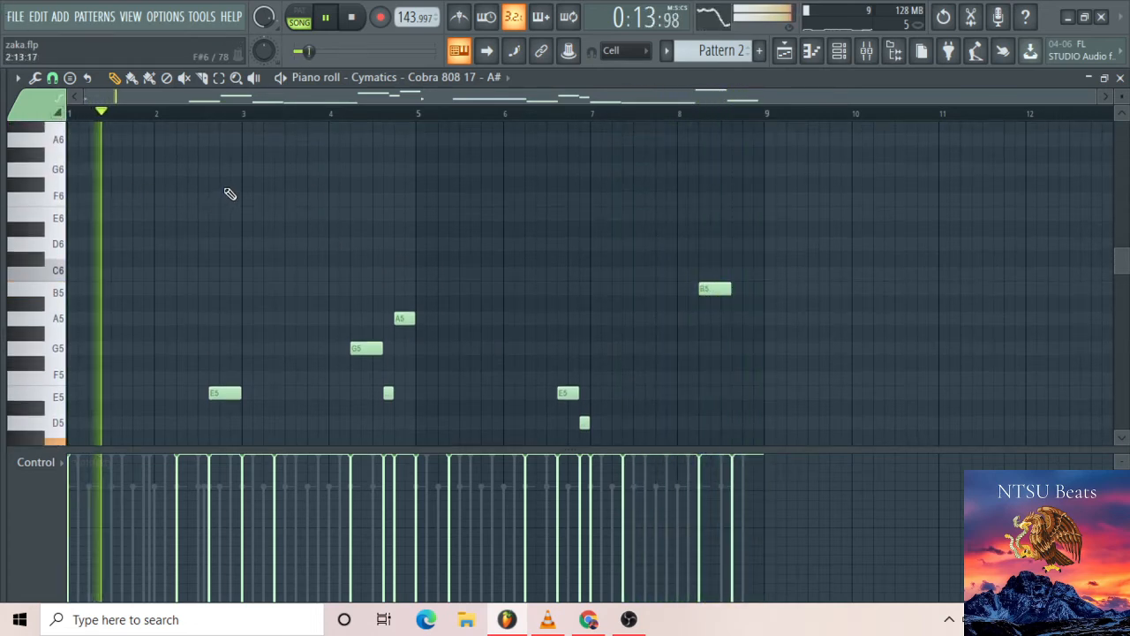
click(225, 184)
click(248, 139)
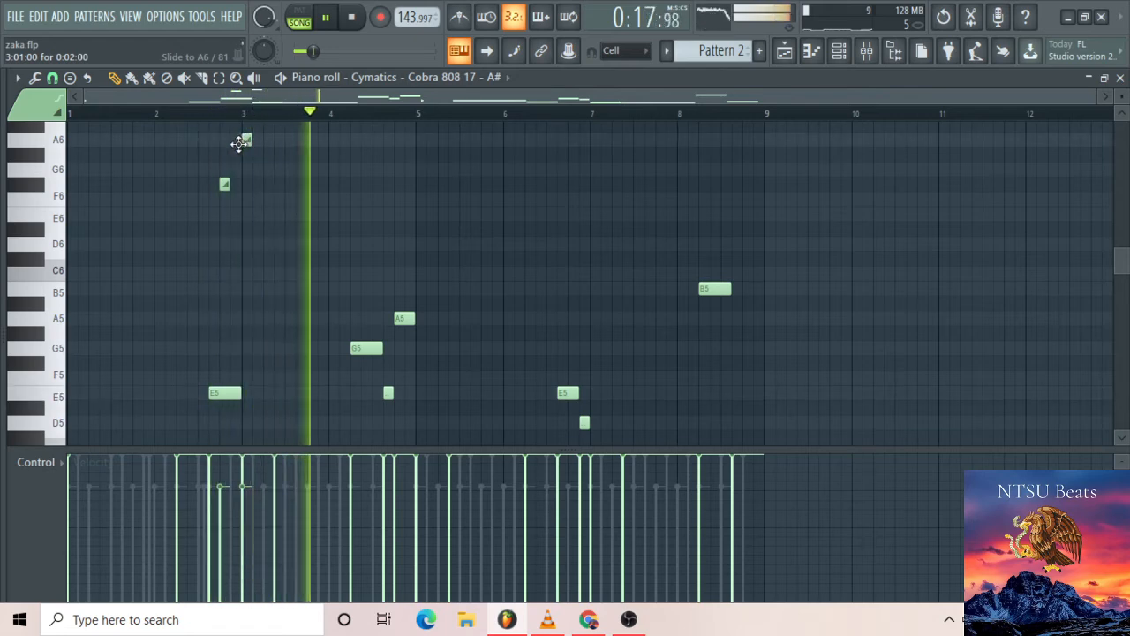
drag(239, 144, 228, 143)
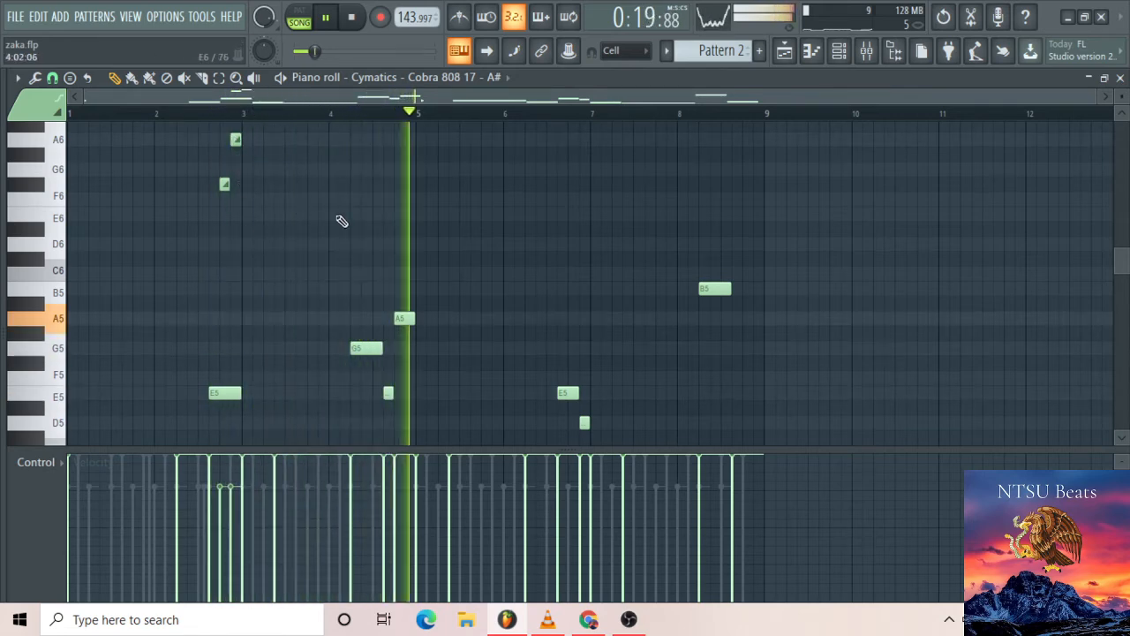
Add three ascending slide notes at G6, A6 and C7 above the 808 notes in bar 4
click(364, 169)
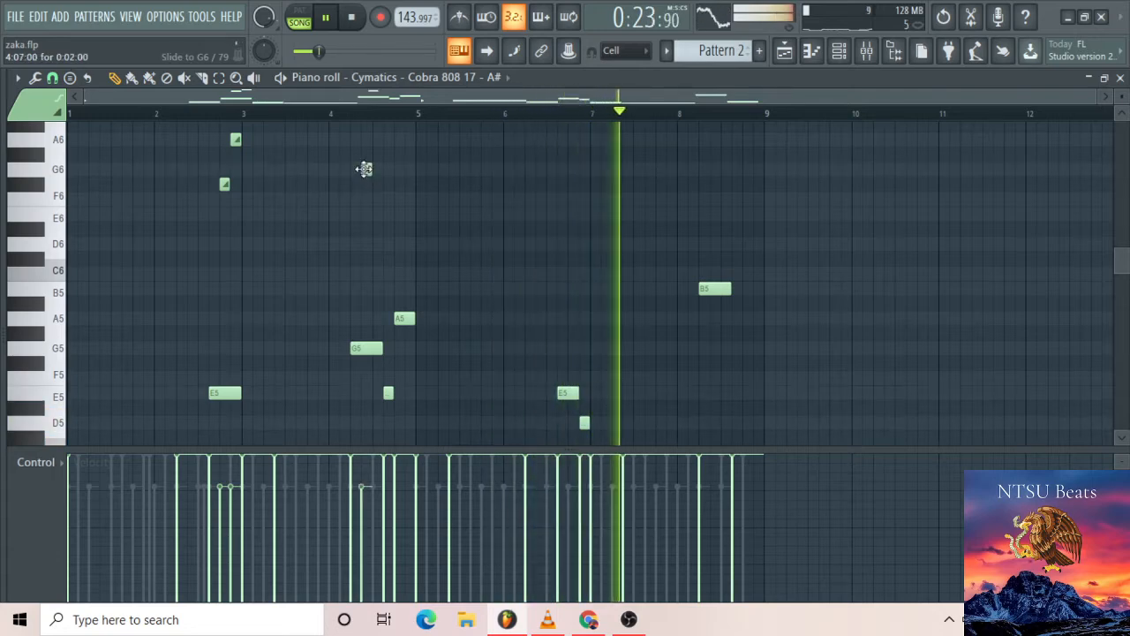
click(375, 138)
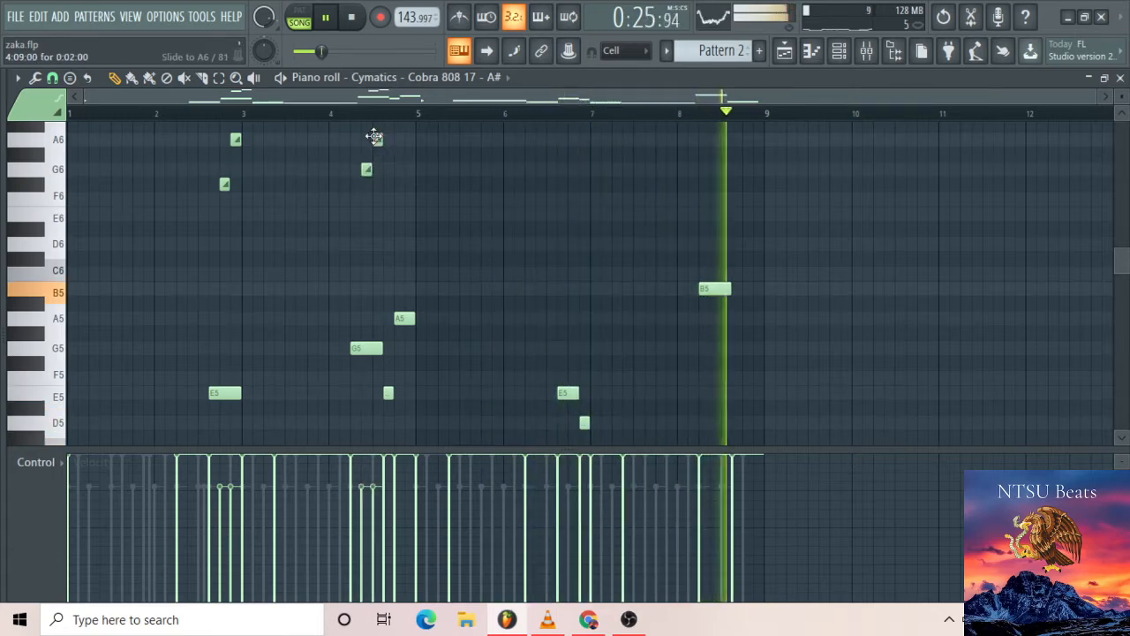
scroll(395, 159, up, 3)
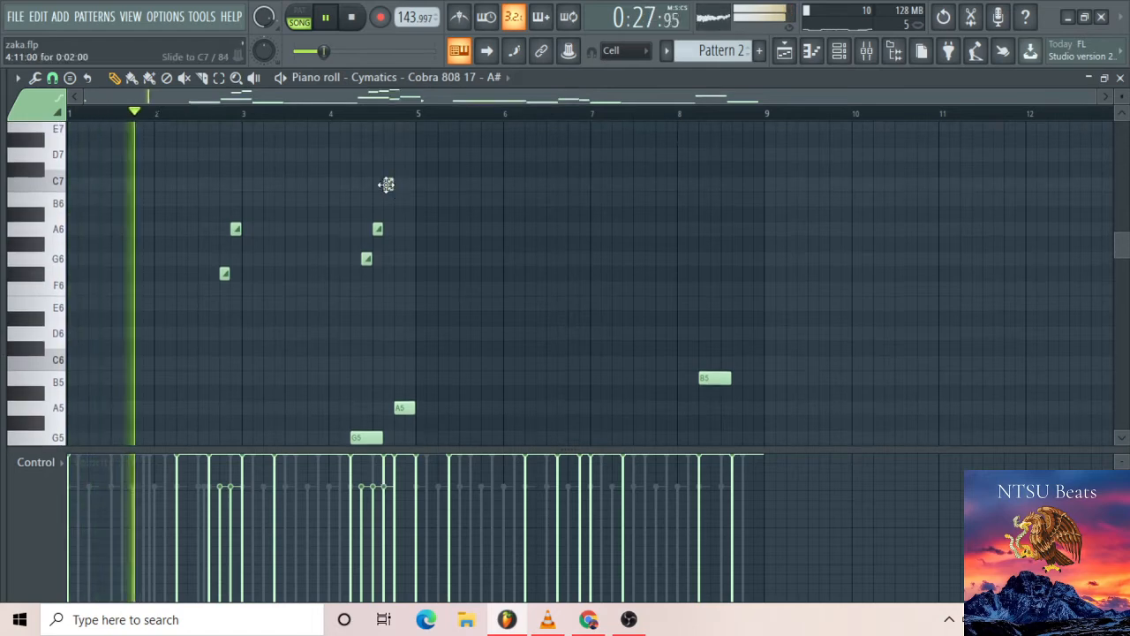
click(386, 184)
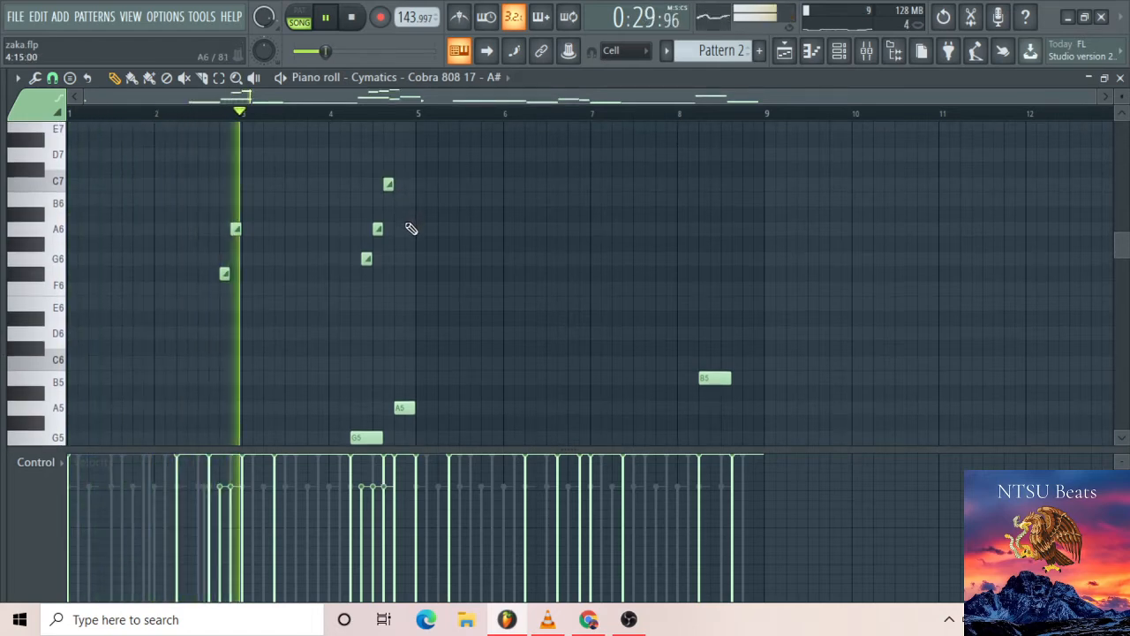
scroll(411, 265, down, 3)
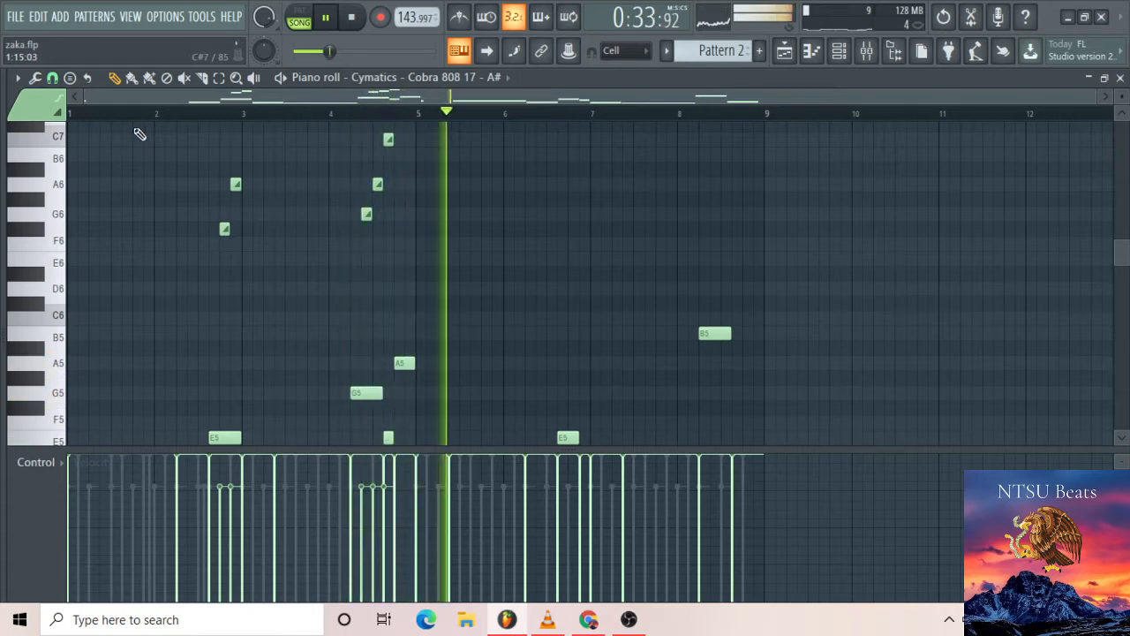
Stop playback and delete all five slide notes from the 808 pattern
key(space)
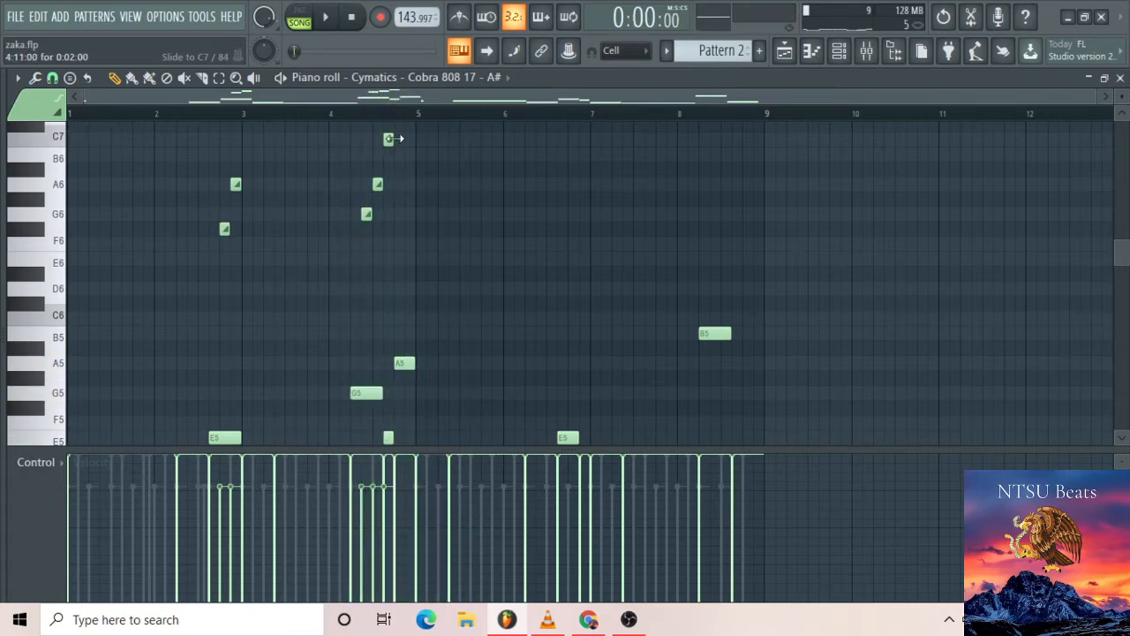
drag(409, 134, 190, 270)
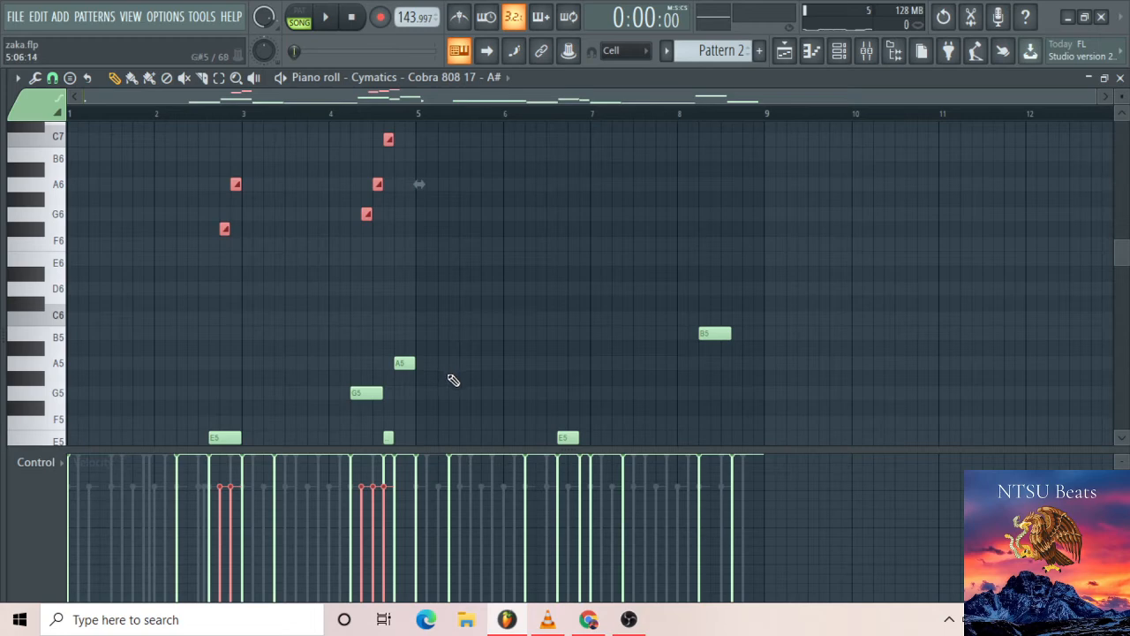
key(Delete)
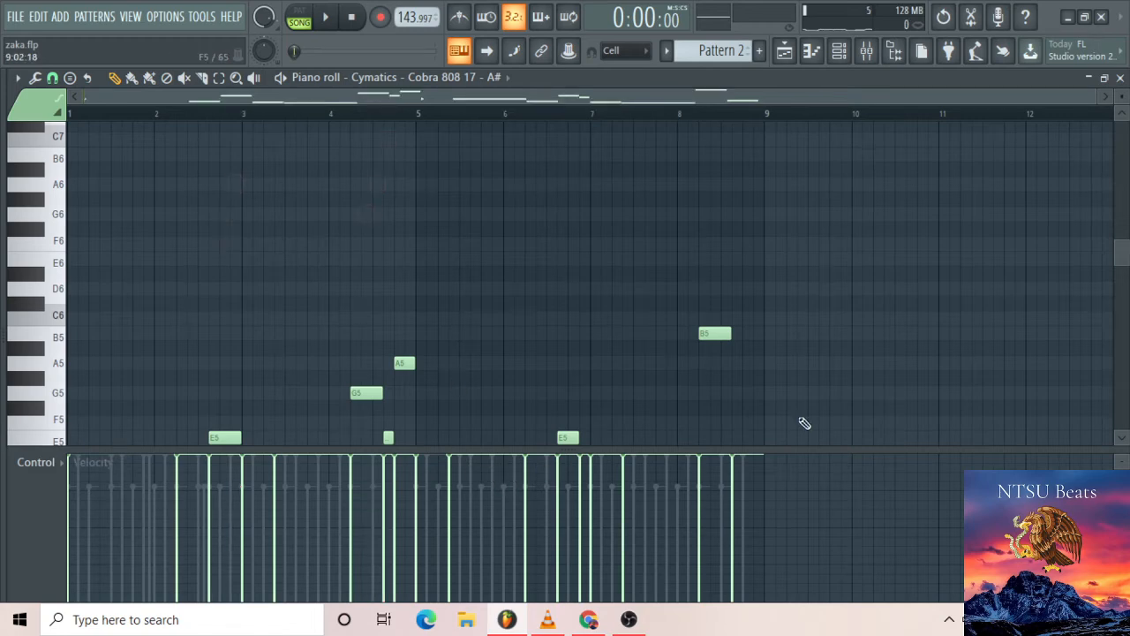
click(785, 50)
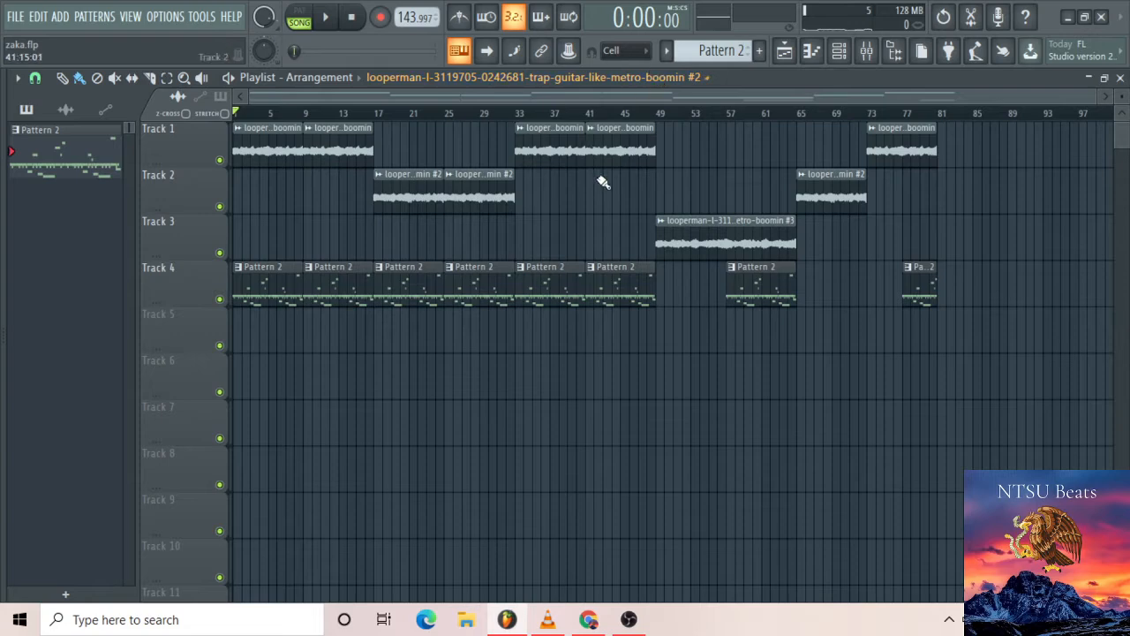
click(629, 619)
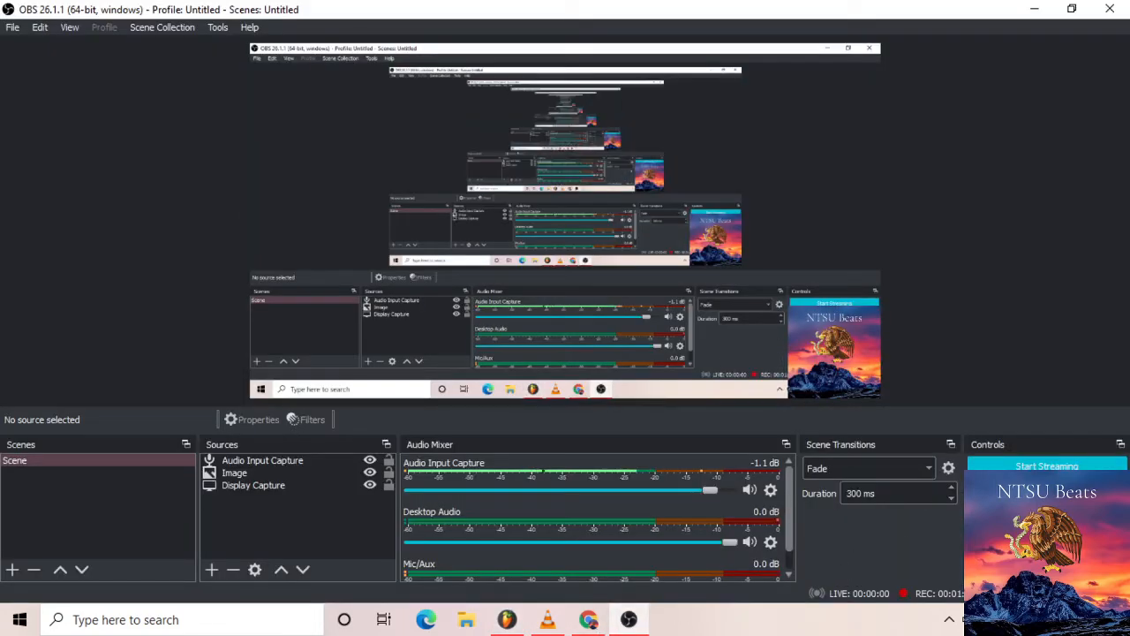
click(1118, 488)
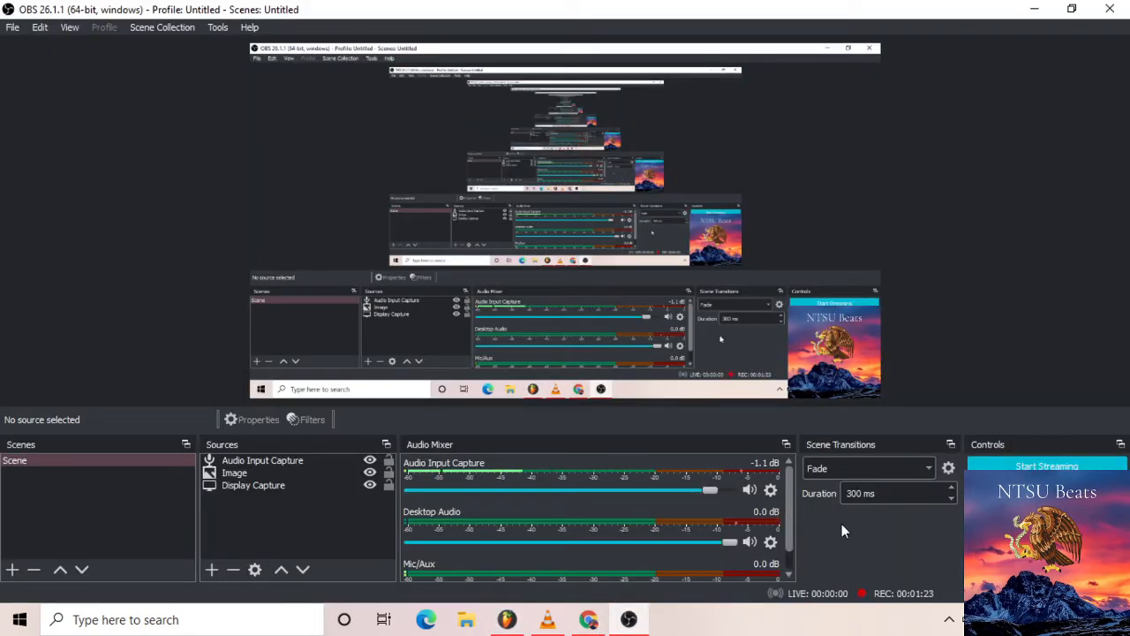
click(517, 623)
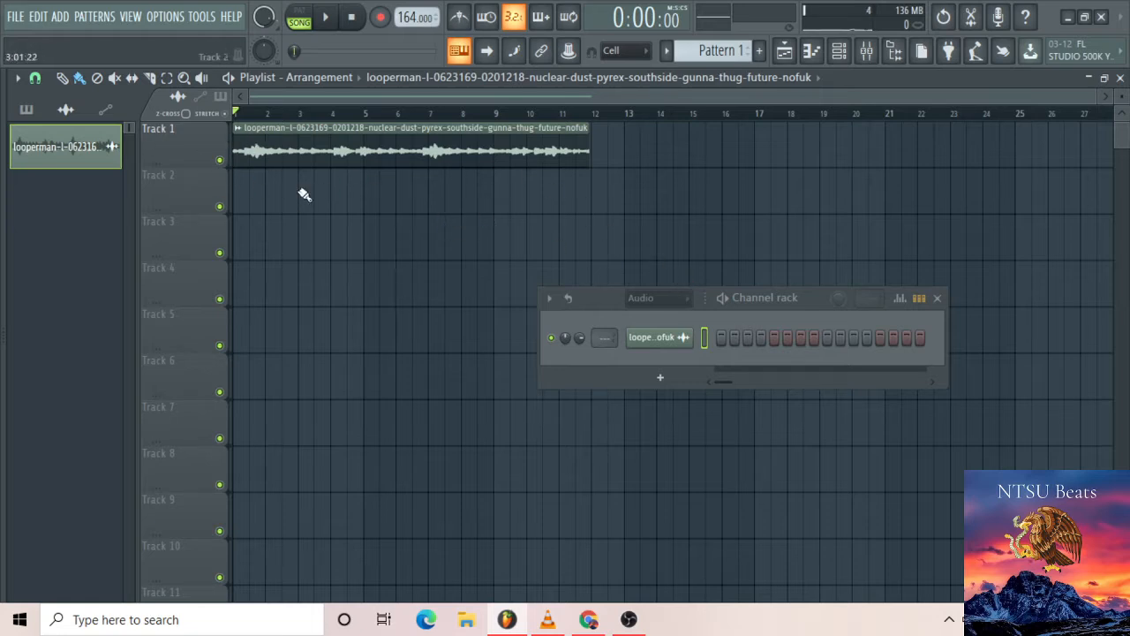
Look through the playlist, mixer, piano roll, sample browser and channel rack of the new project
click(785, 52)
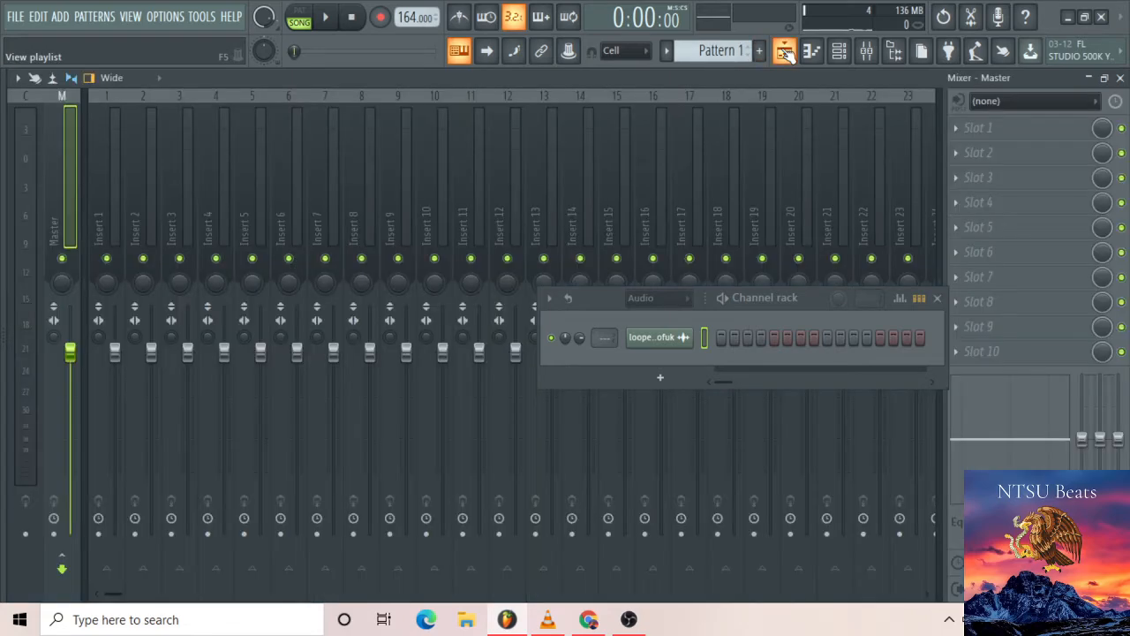
click(784, 52)
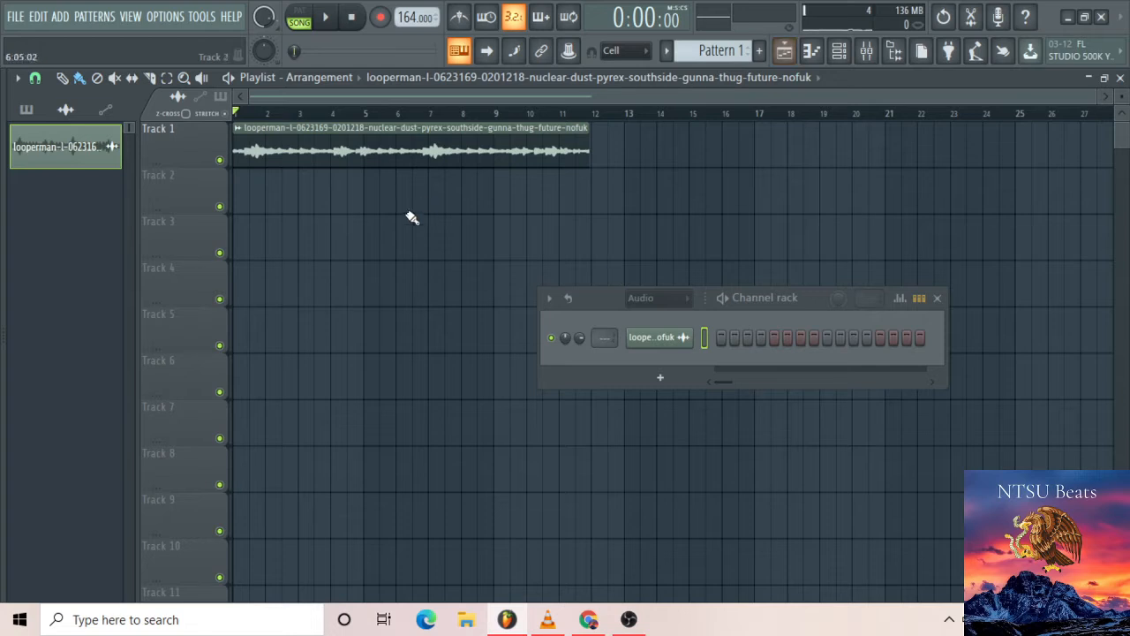
click(812, 53)
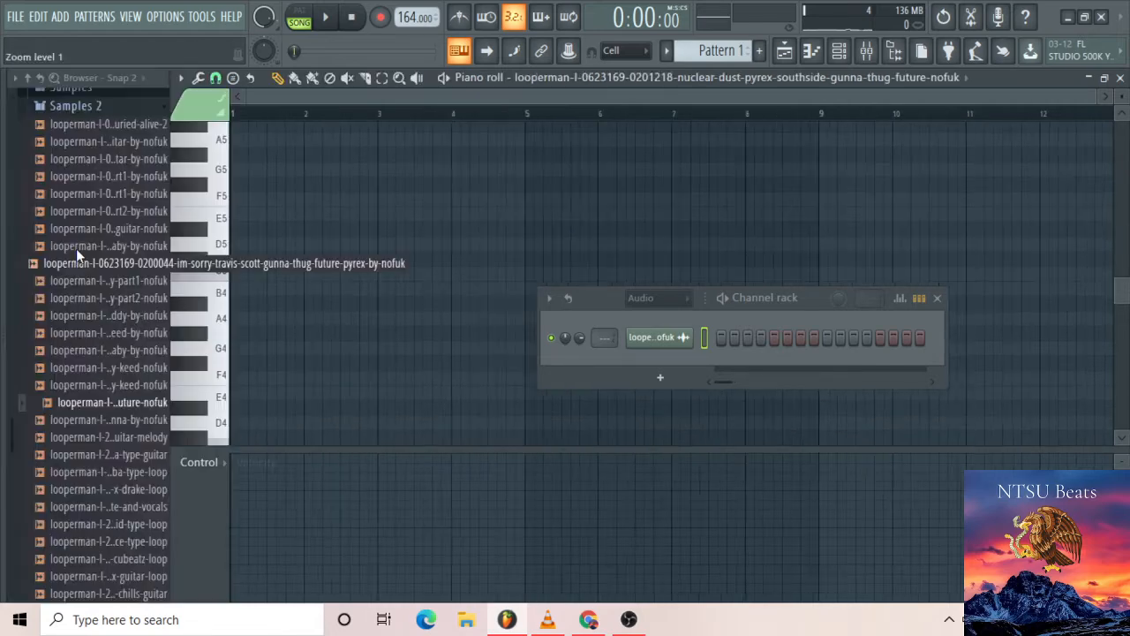
key(alt+F8)
key(alt+F8)
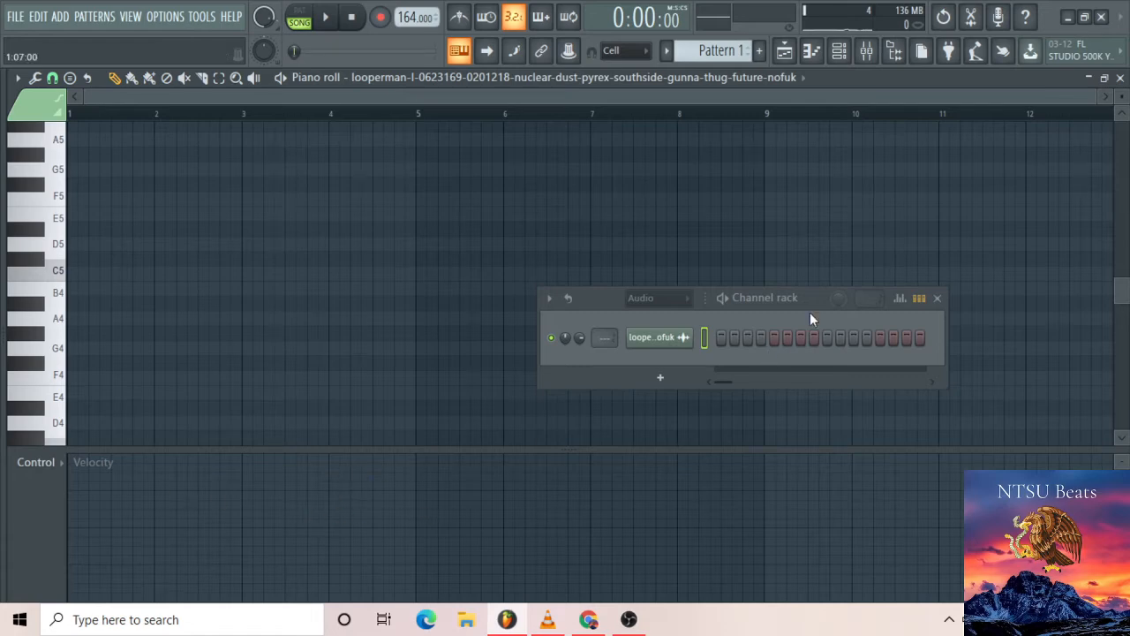
click(853, 56)
click(853, 56)
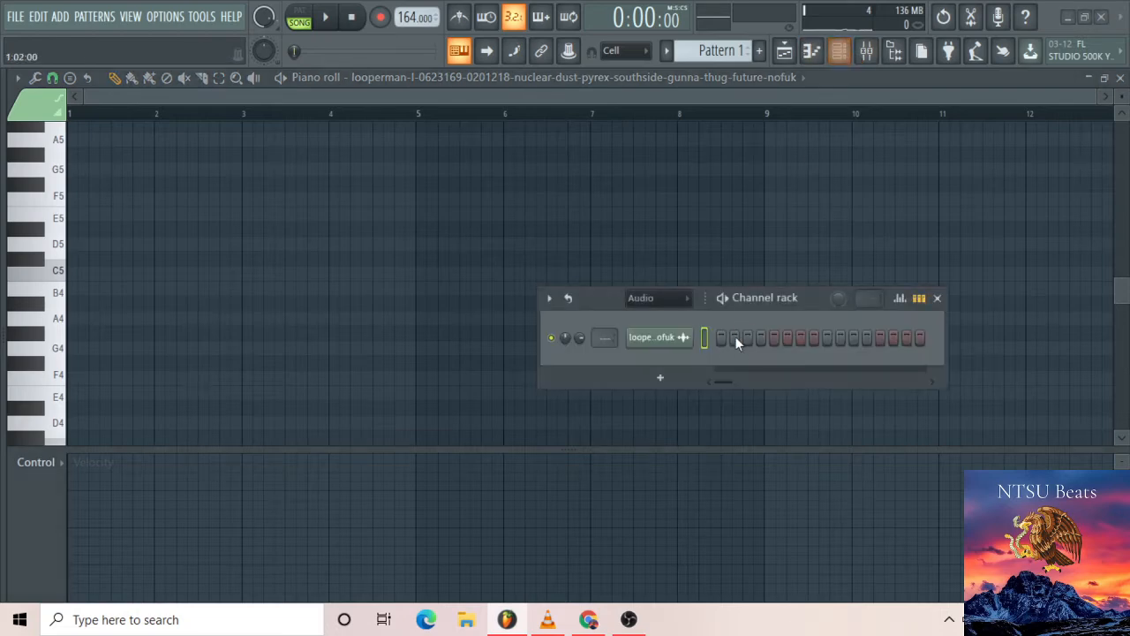
Move the channel rack higher, show all channels in it, and delete the Sampler channel
drag(757, 295, 770, 178)
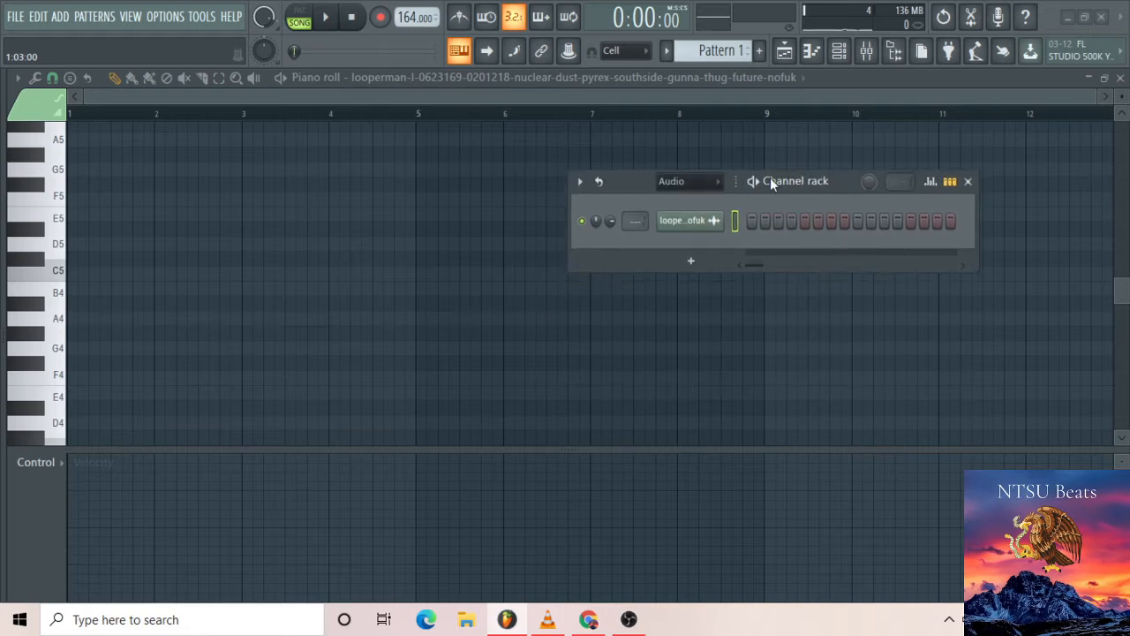
click(716, 183)
click(710, 200)
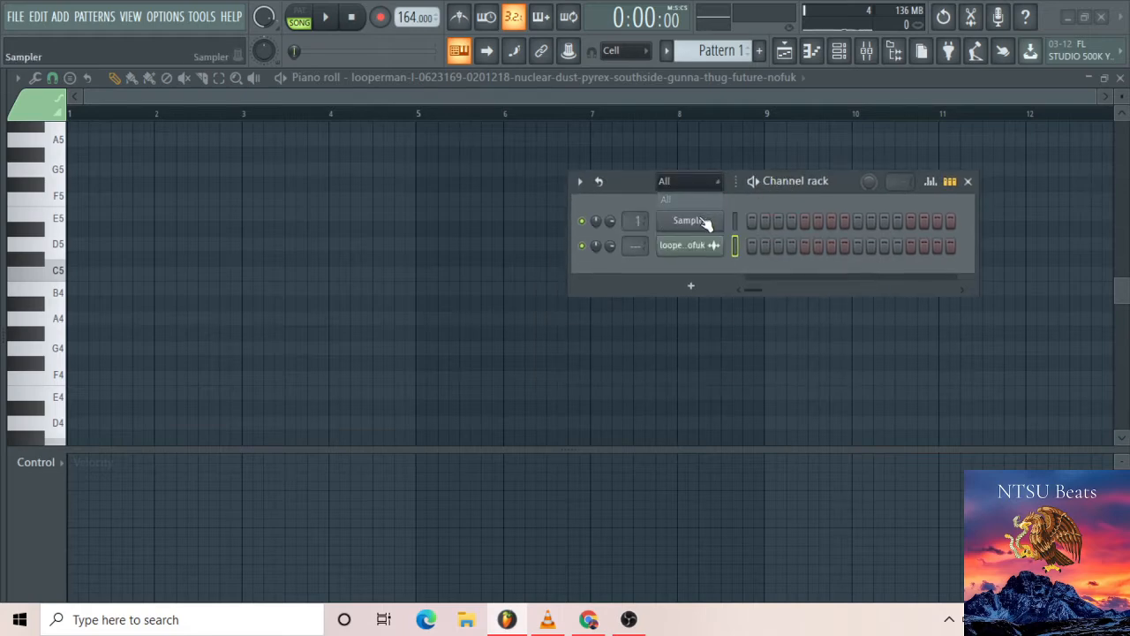
right_click(706, 221)
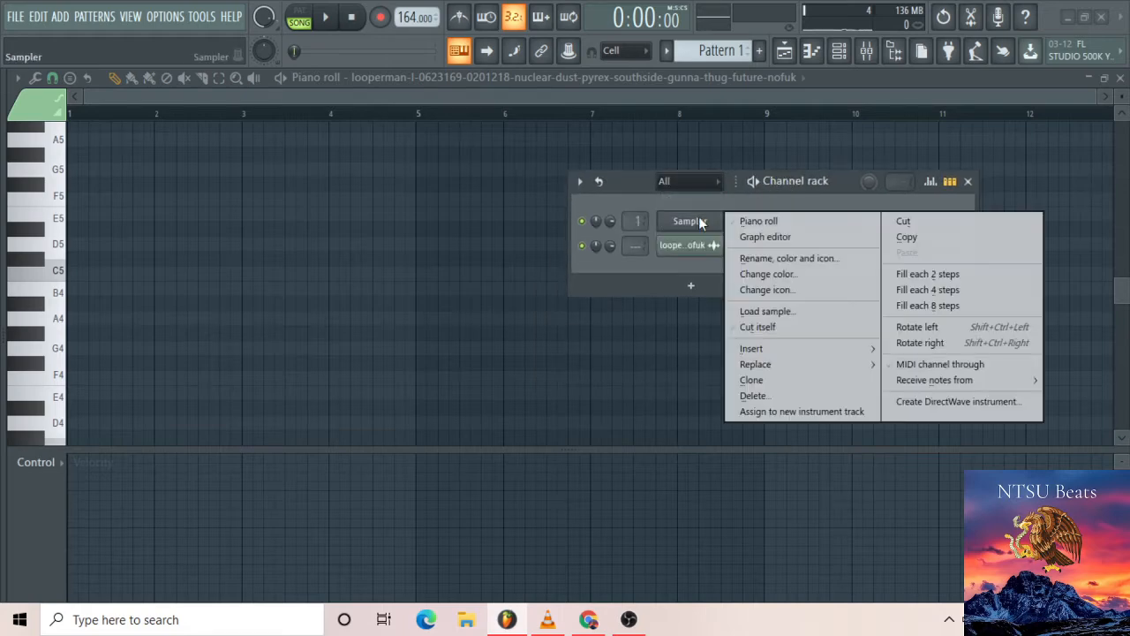
click(775, 397)
click(660, 354)
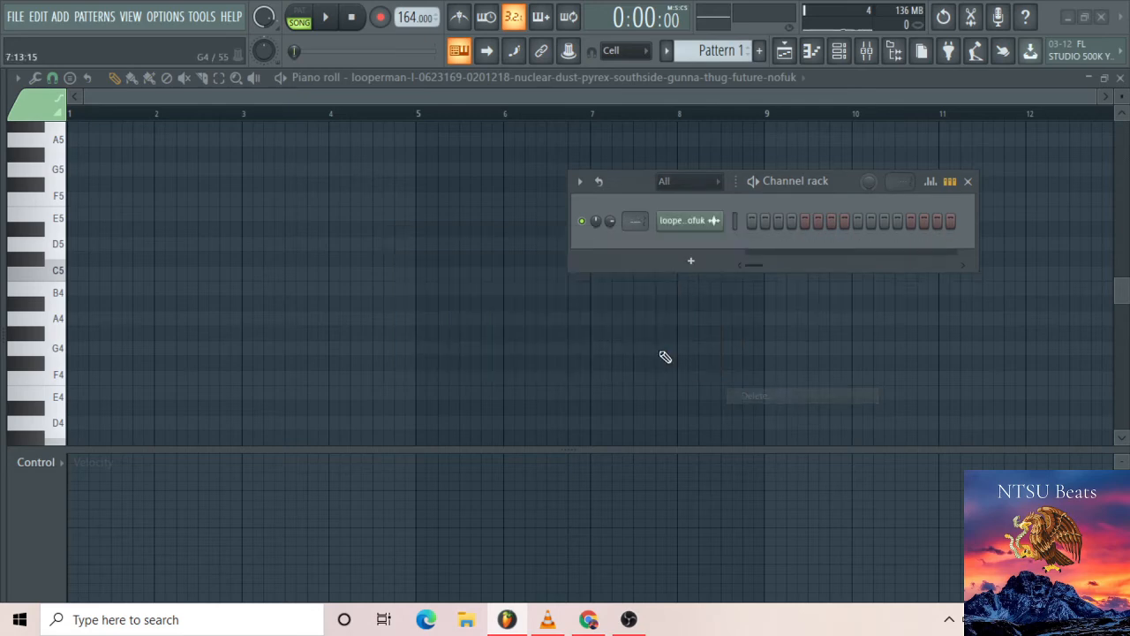
Listen to the looperman loop on Track 1 of the playlist, stop playback, and show the mixer
click(785, 51)
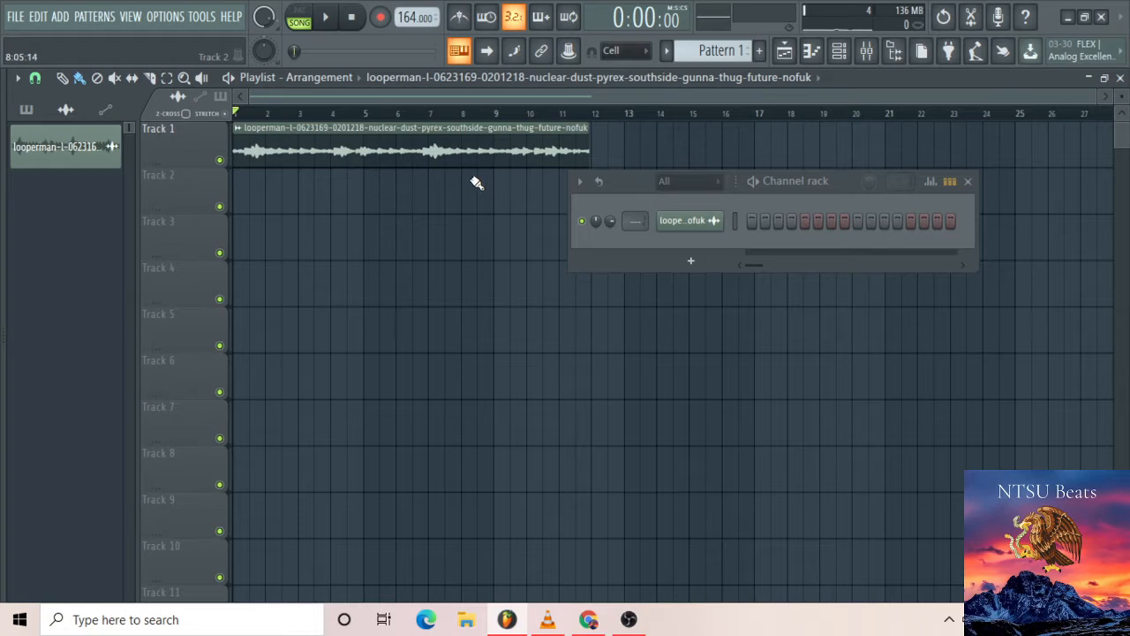
key(space)
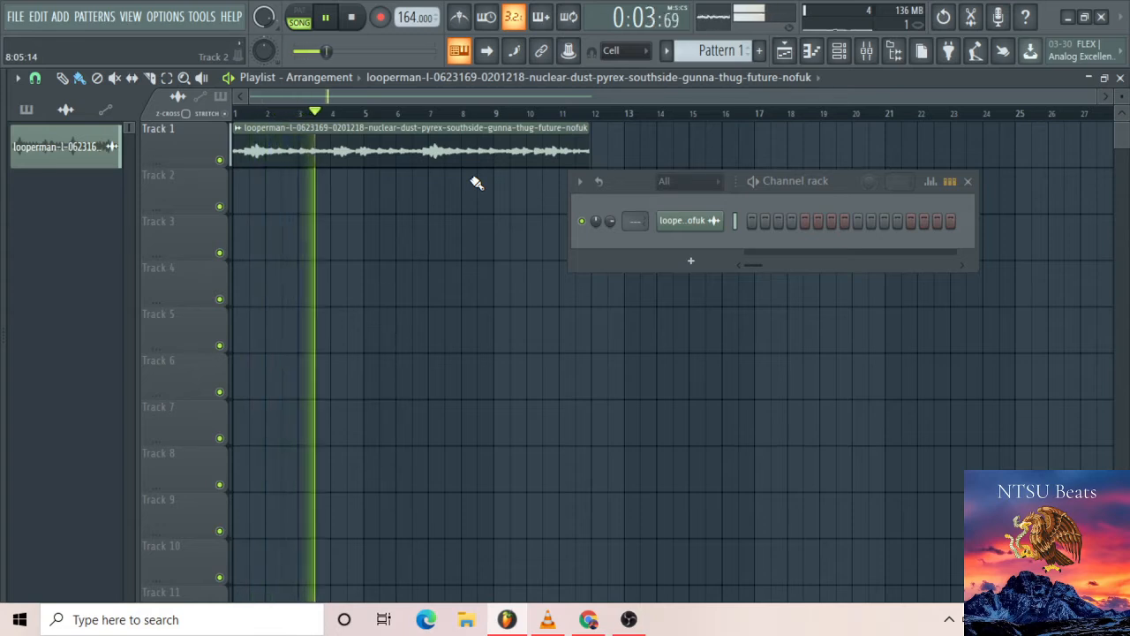
click(519, 193)
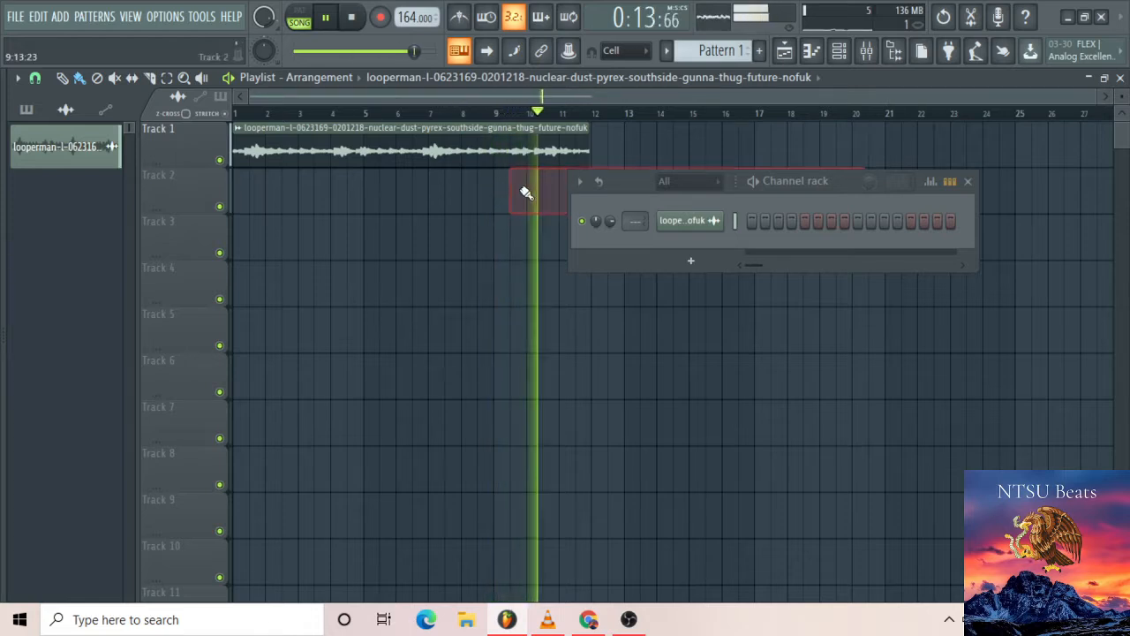
key(space)
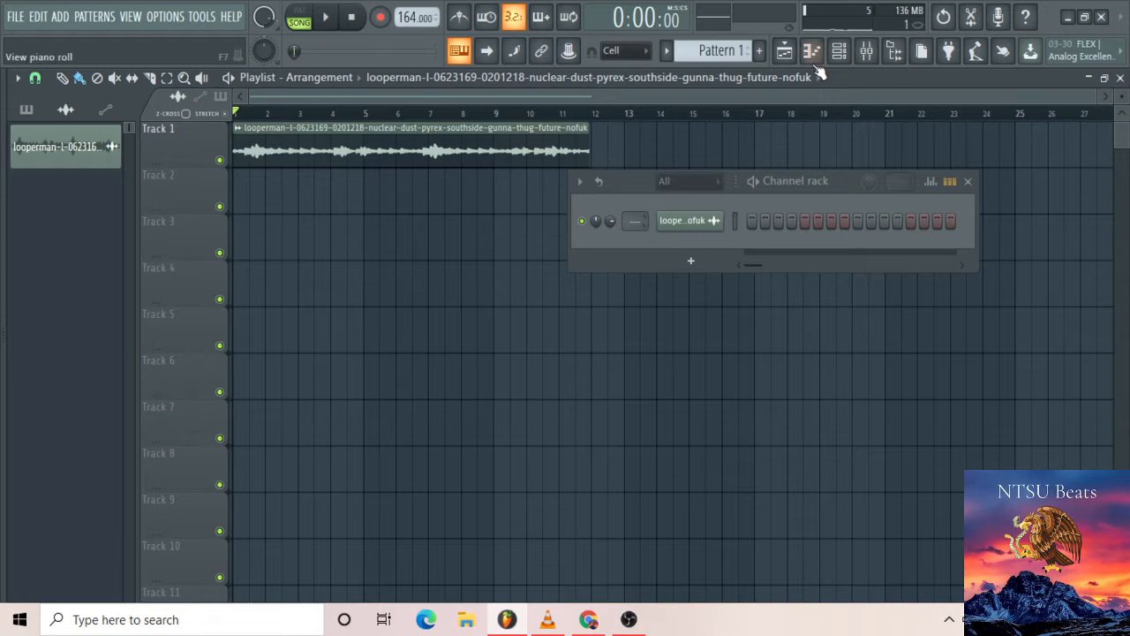
click(866, 51)
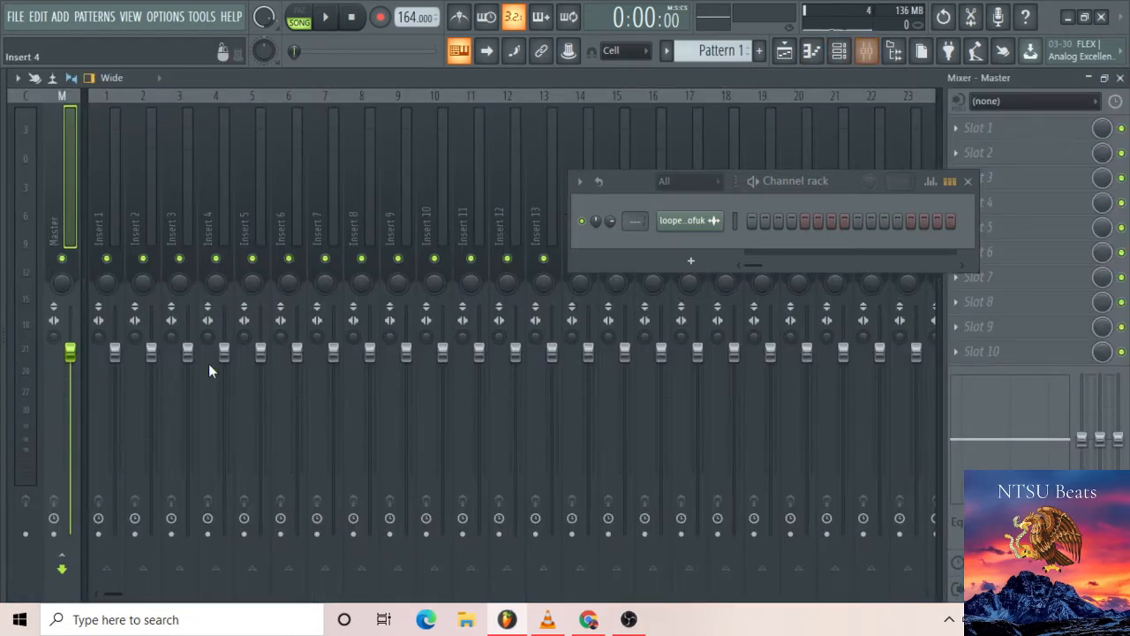
Look at the mixer's insert tracks, selecting Insert 1 and Insert 2
click(116, 136)
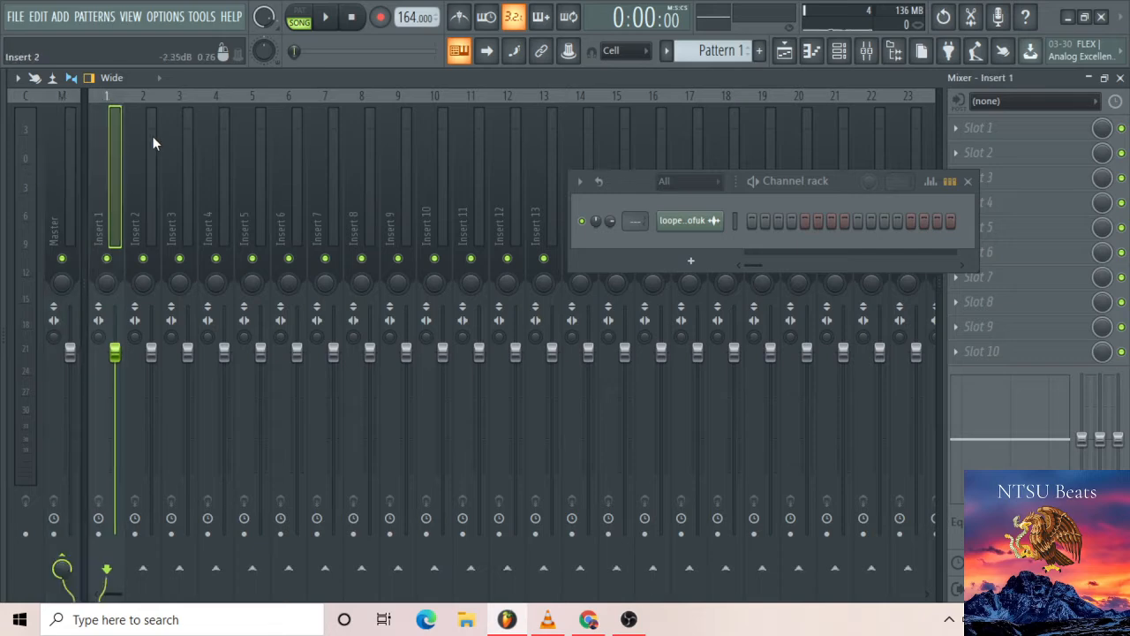
click(152, 136)
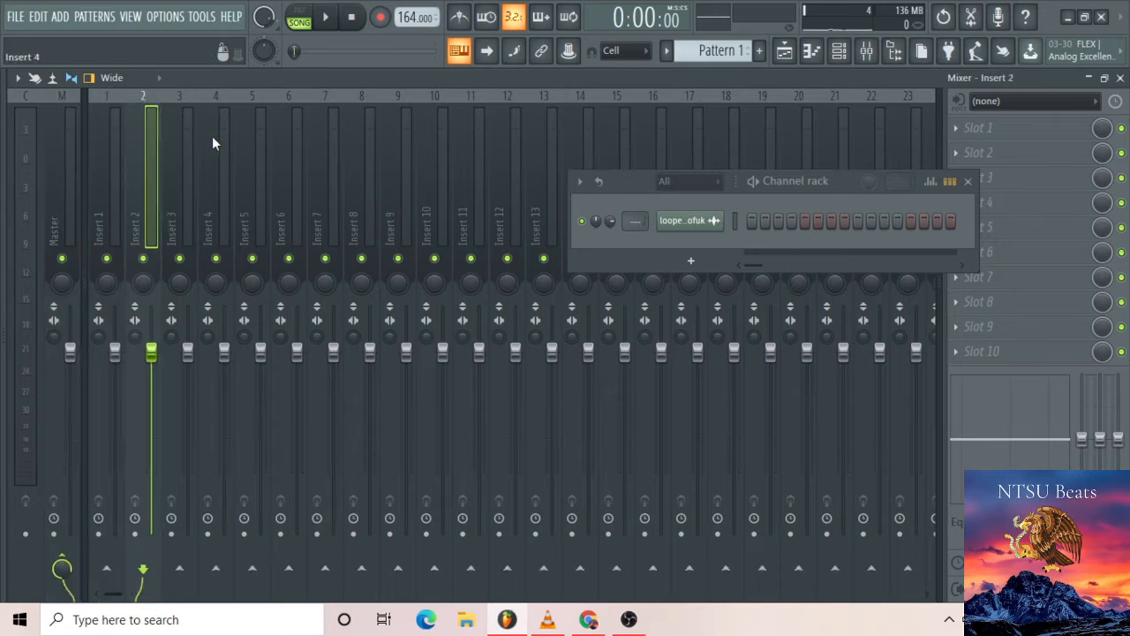
click(951, 124)
click(917, 118)
Route the looperman loop's channel to mixer track 1, show the mixer, and start playback
click(785, 58)
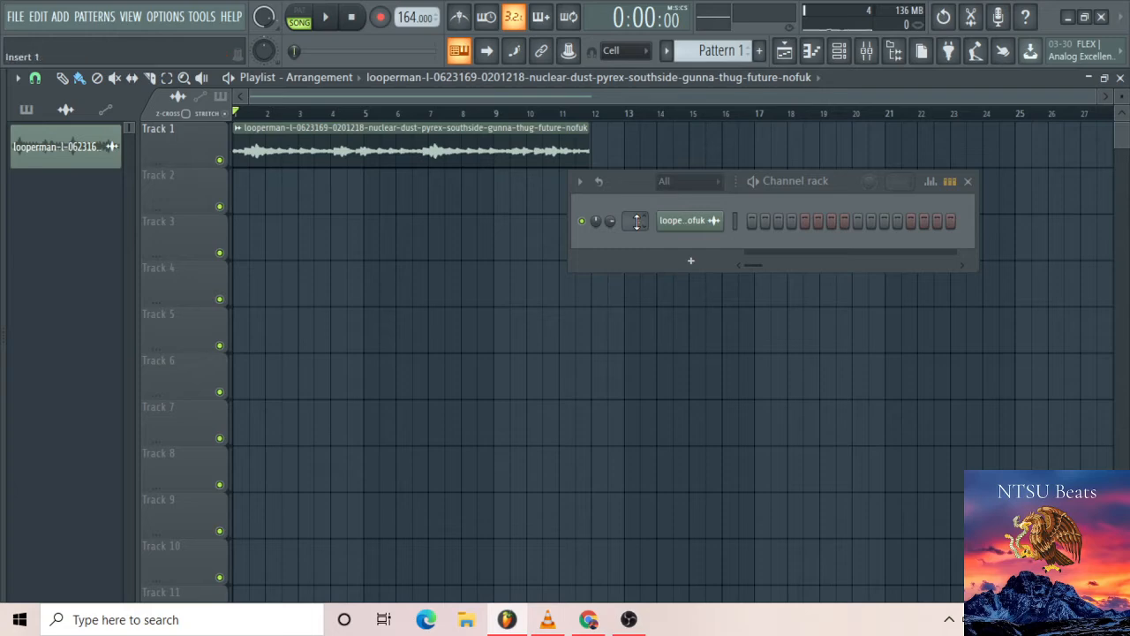
click(866, 51)
key(space)
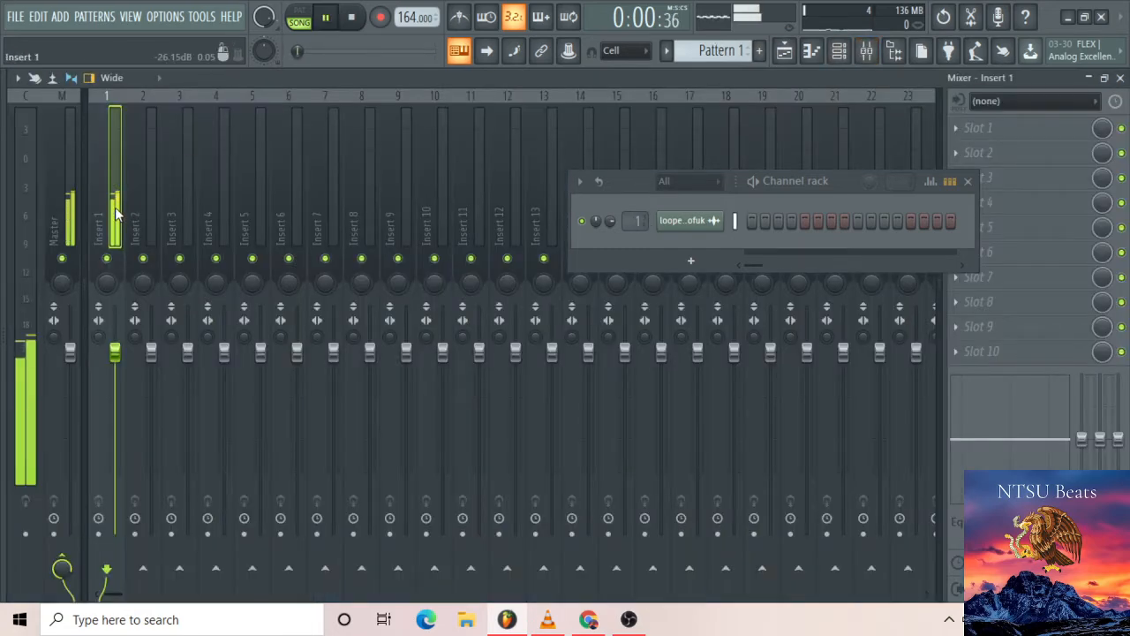
Lower Insert 1's volume and reset it, and try panning Insert 1 to the right before resetting the panning
mouse_move(118, 362)
mouse_down()
mouse_move(119, 439)
mouse_move(114, 376)
mouse_up()
right_click(115, 353)
click(138, 360)
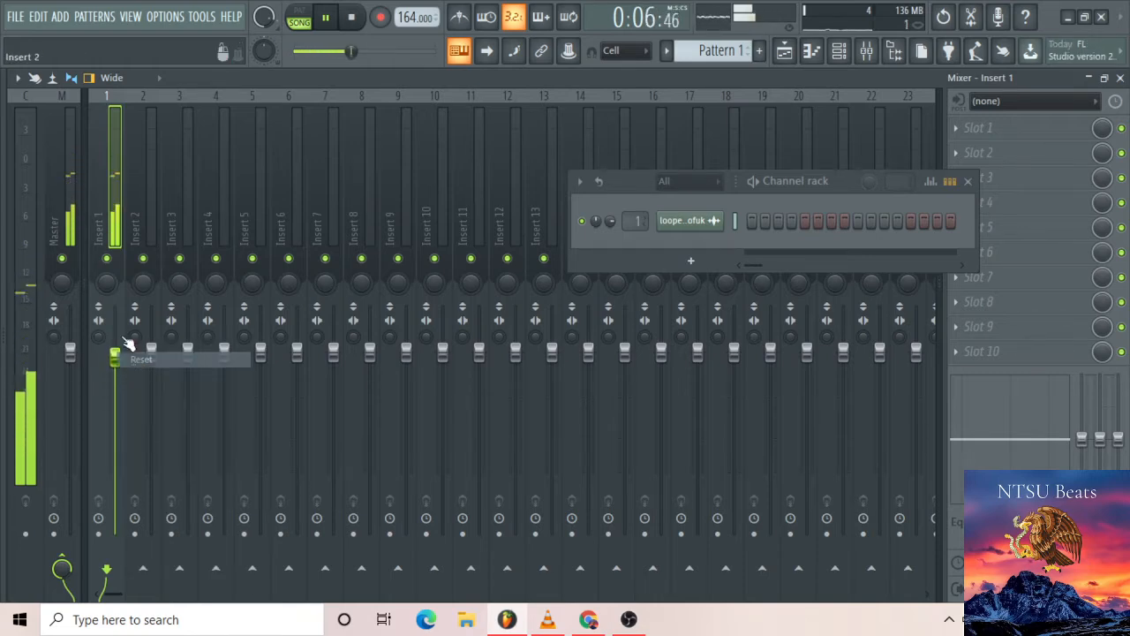
drag(102, 283, 103, 207)
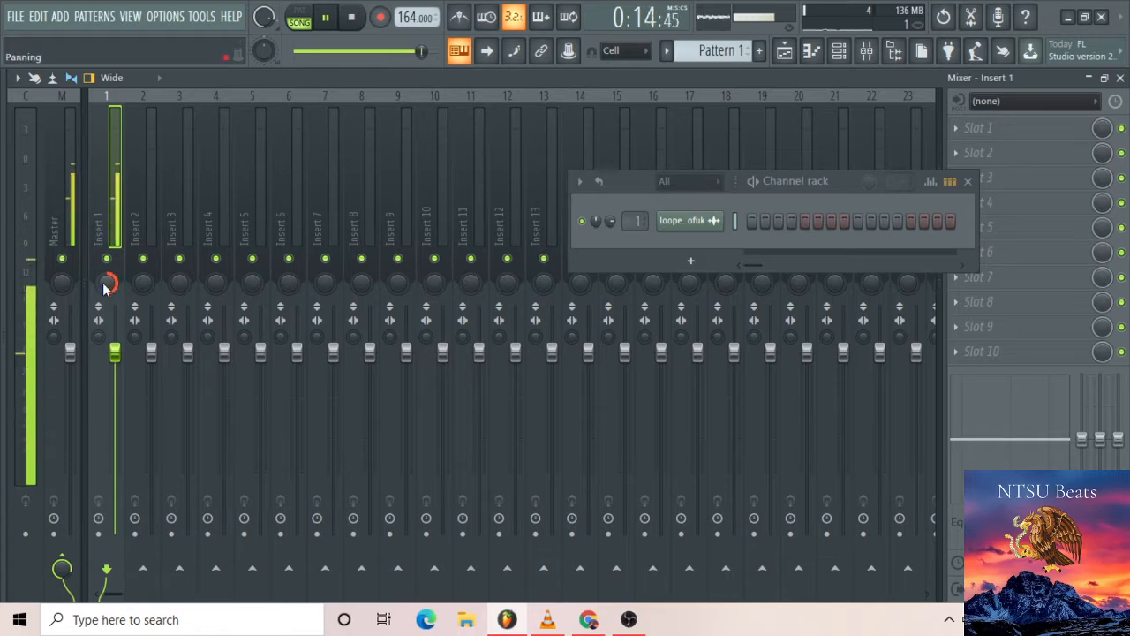
right_click(103, 287)
click(110, 292)
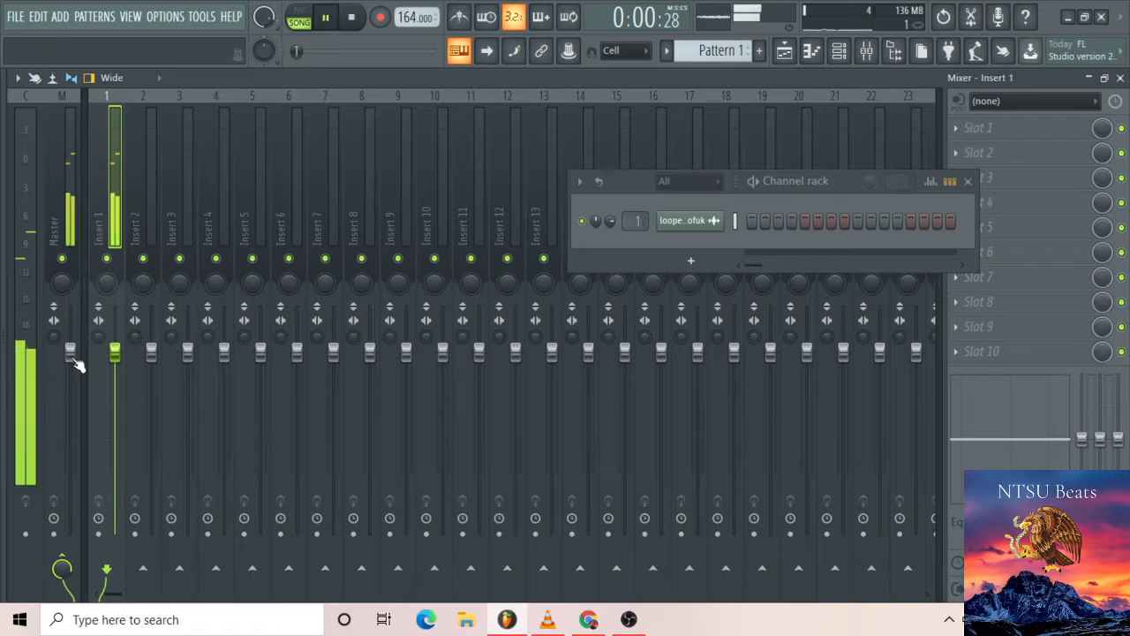
Lower the Master track's volume, reset it to its default, and stop playback
drag(75, 362, 75, 479)
right_click(70, 472)
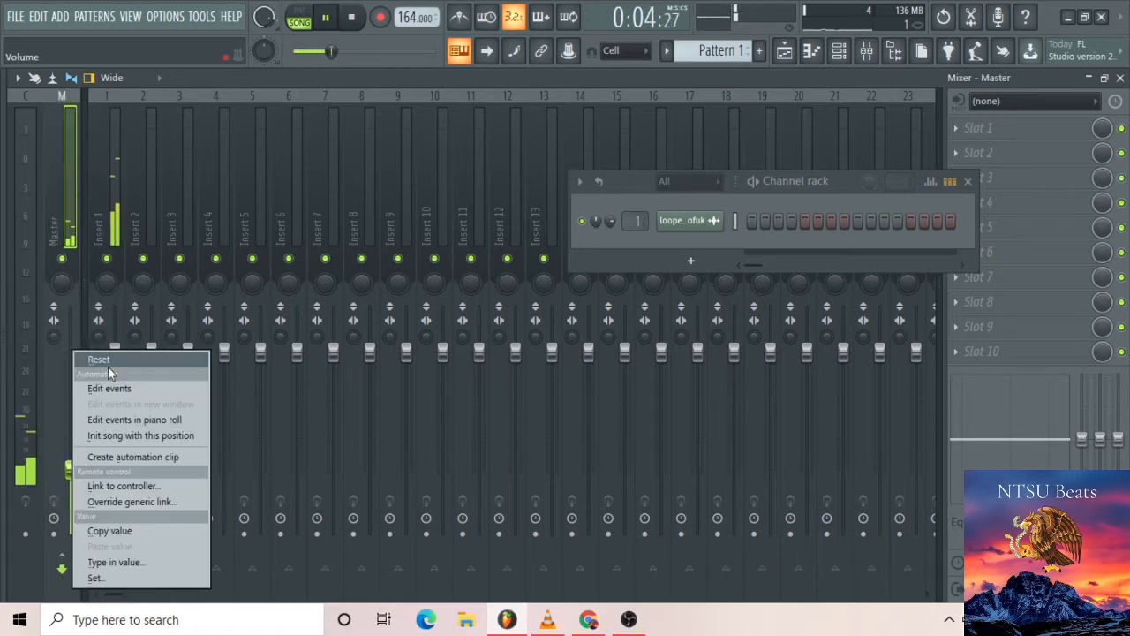
click(110, 360)
key(space)
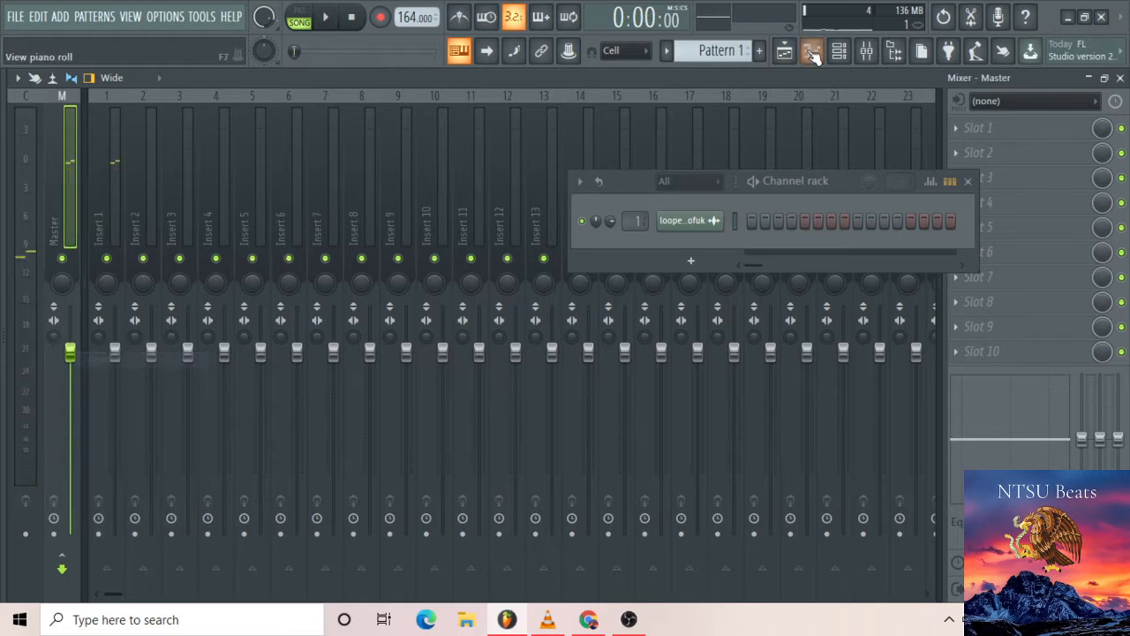
Detect the tempo of the looperman clip on playlist Track 1, using the 100 to 200 BPM range
click(785, 52)
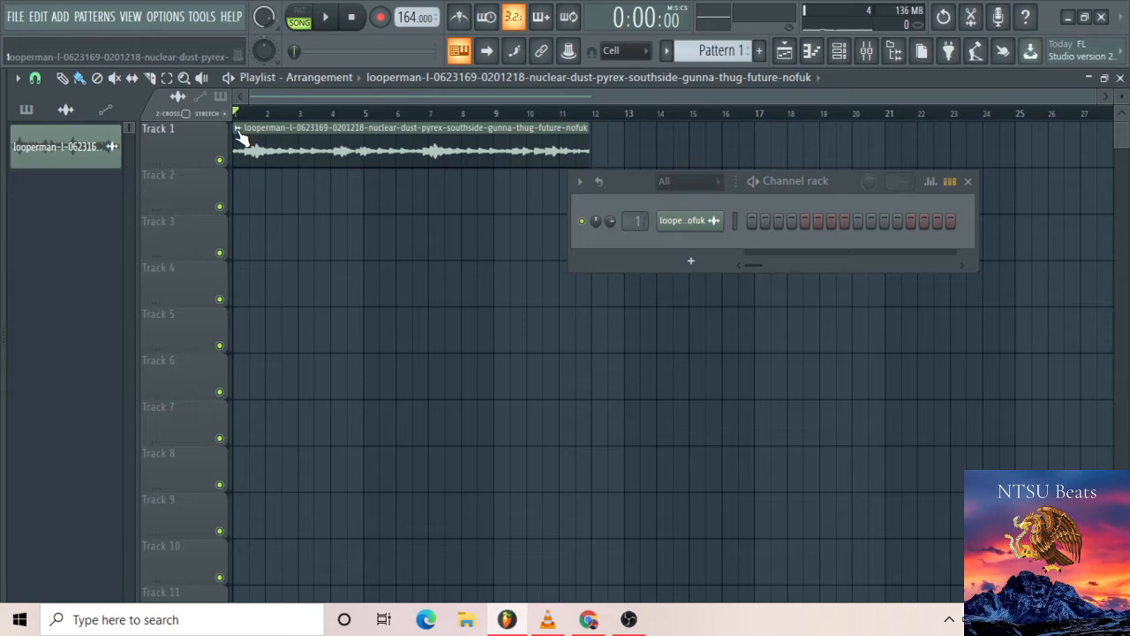
scroll(239, 139, up, 5)
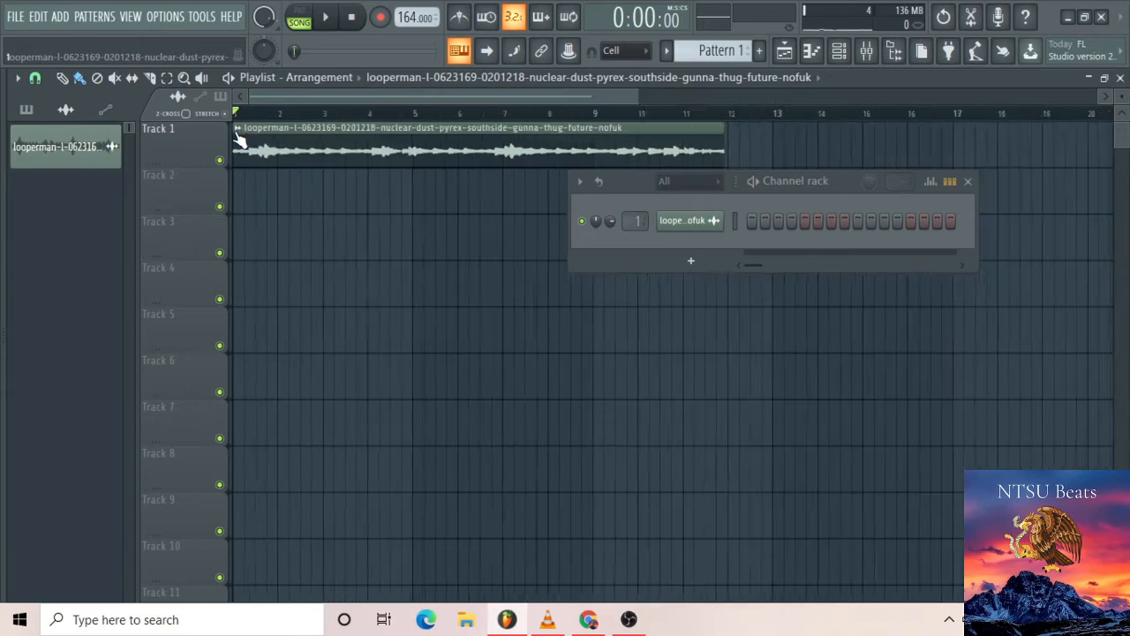
right_click(240, 138)
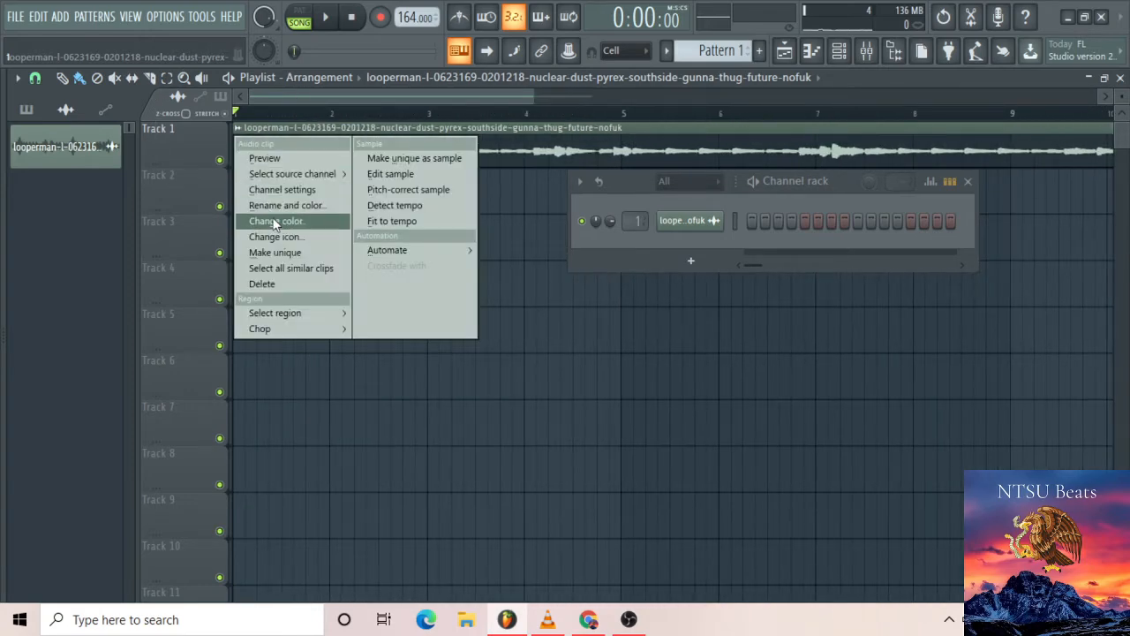
click(407, 210)
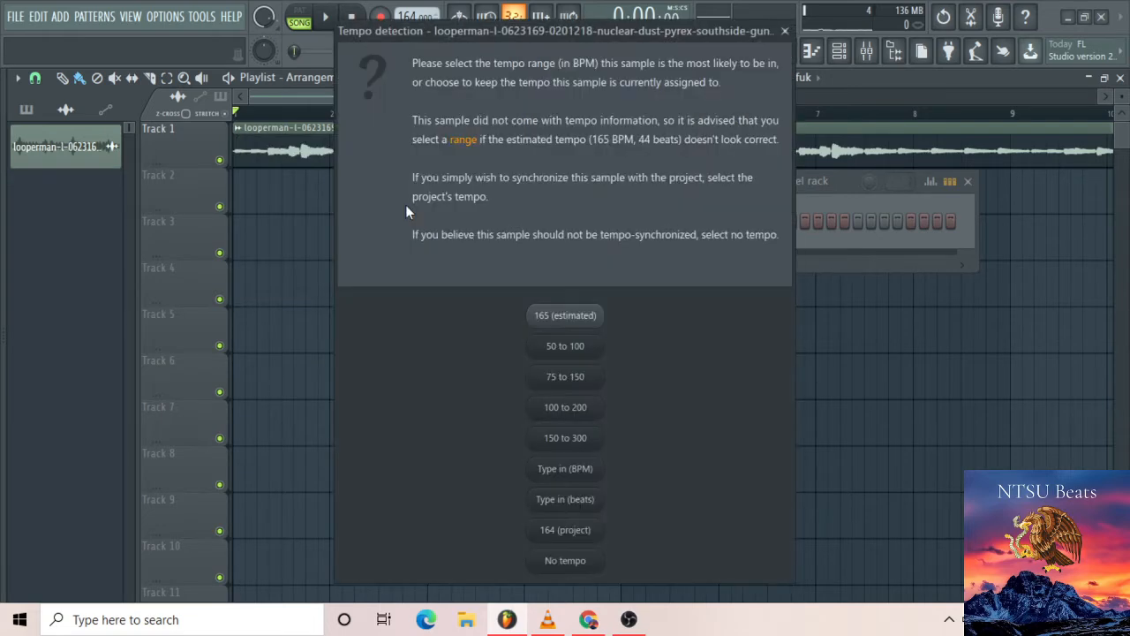
click(583, 411)
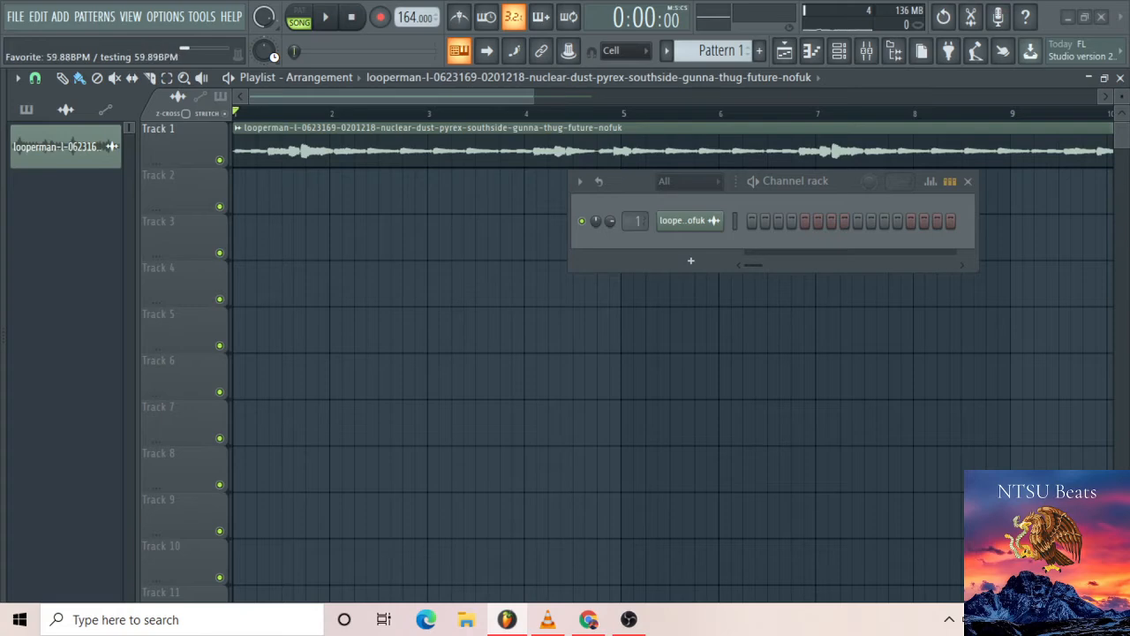
Switch to OBS to check the recording, and return to FL Studio
click(628, 619)
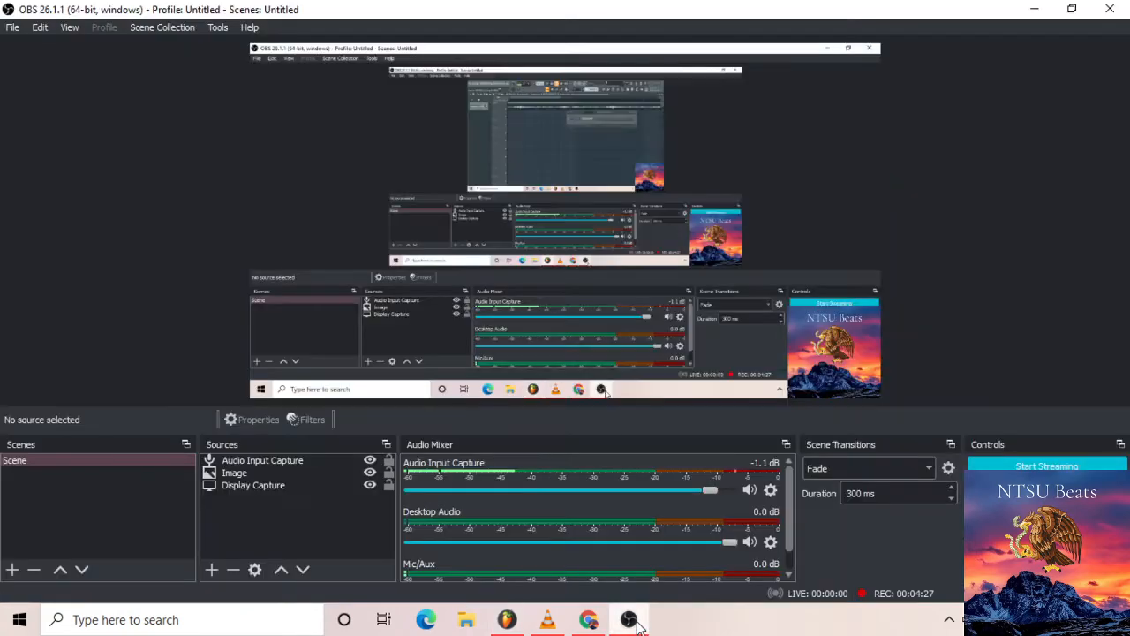
click(507, 621)
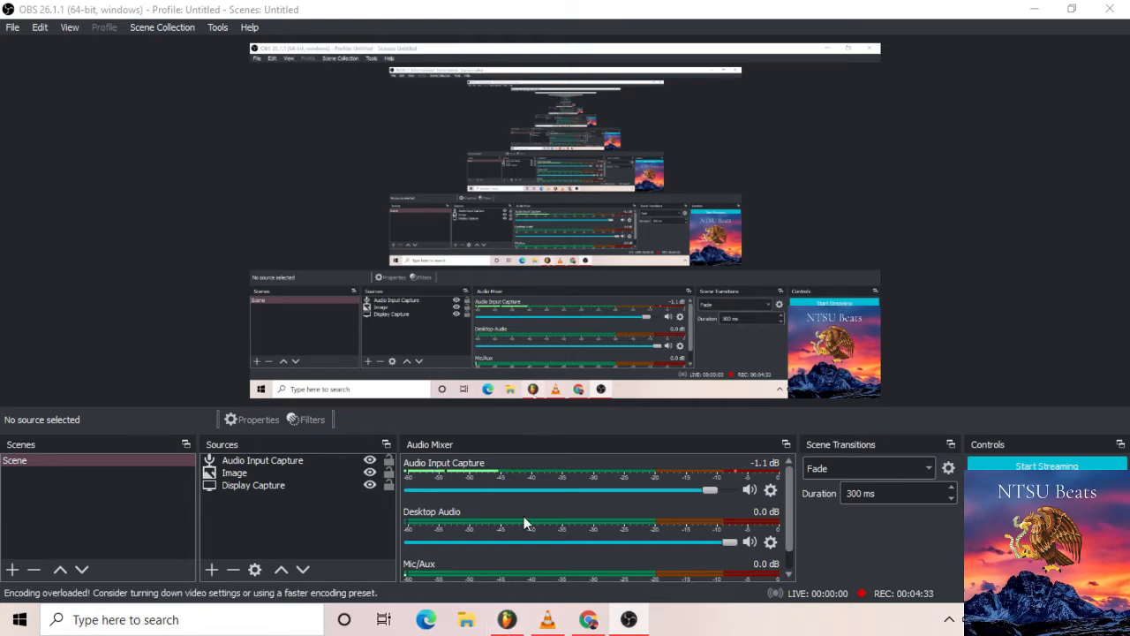
mouse_move(505, 622)
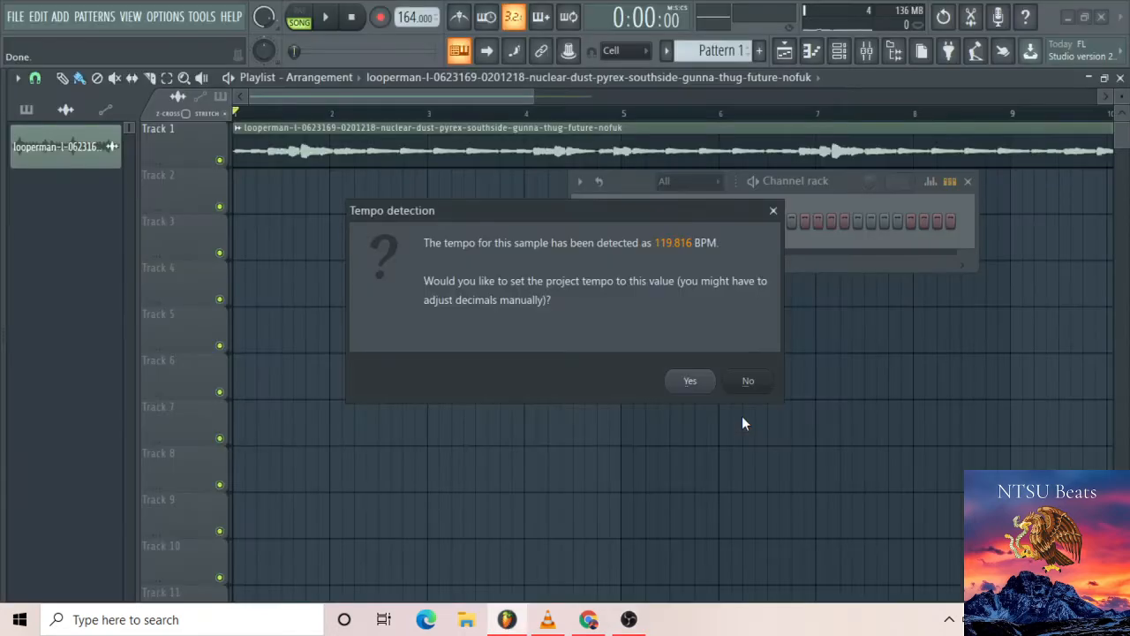
Accept the detected 119.816 BPM as the project tempo and check where the loop clip ends in the playlist
click(690, 381)
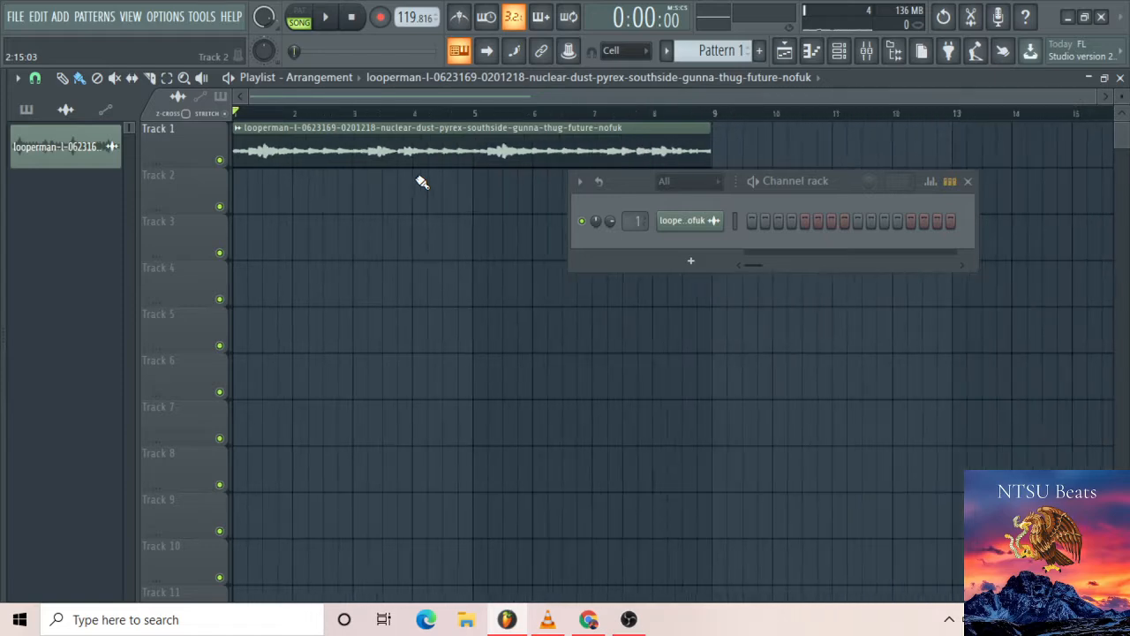
scroll(530, 156, up, 3)
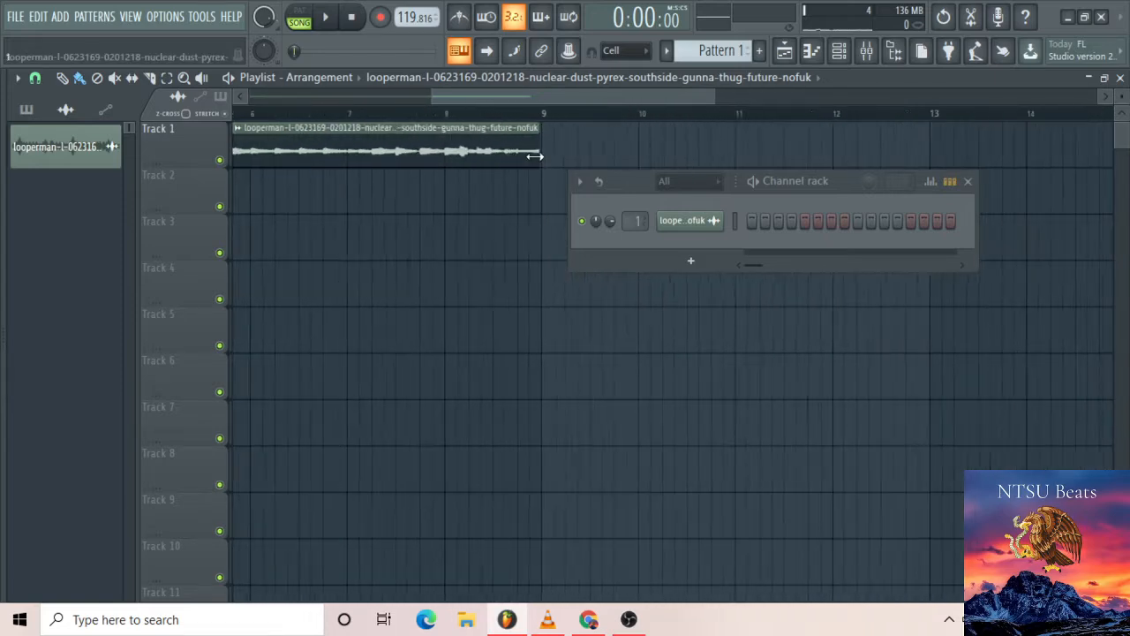
scroll(463, 155, down, 3)
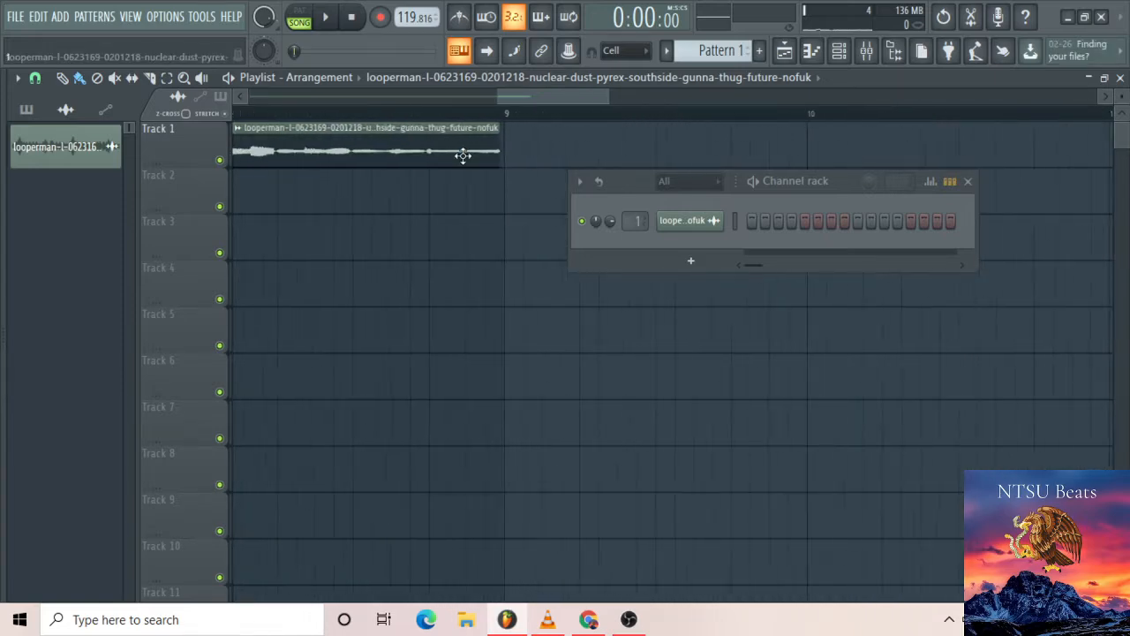
scroll(329, 157, down, 5)
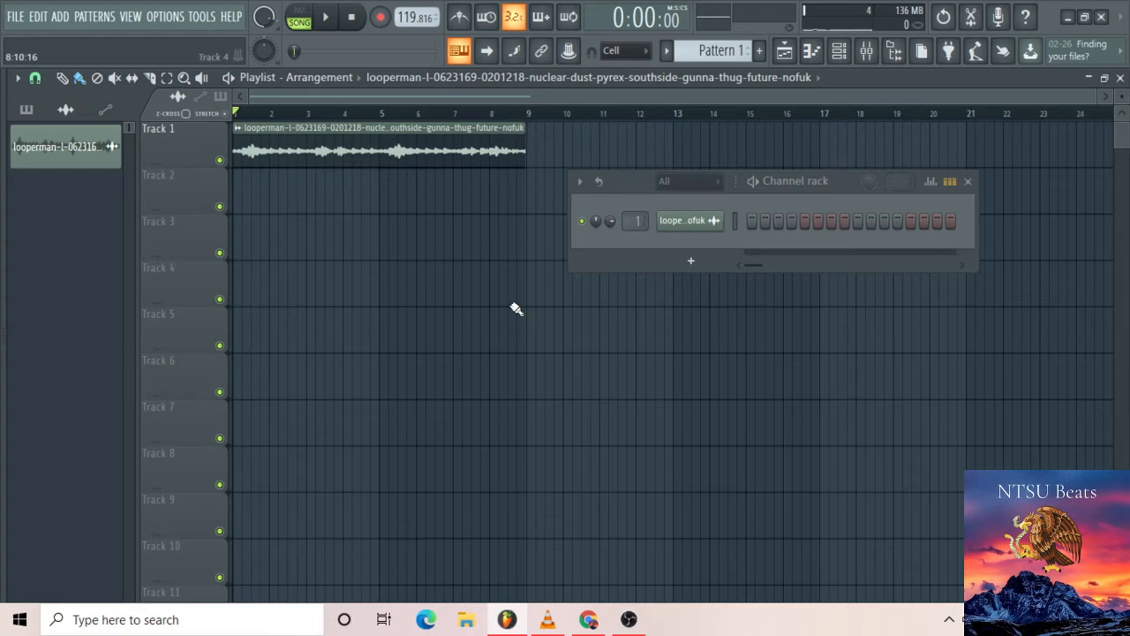
Duplicate the looperman clip directly after the original on Track 1, and undo the duplication
click(452, 161)
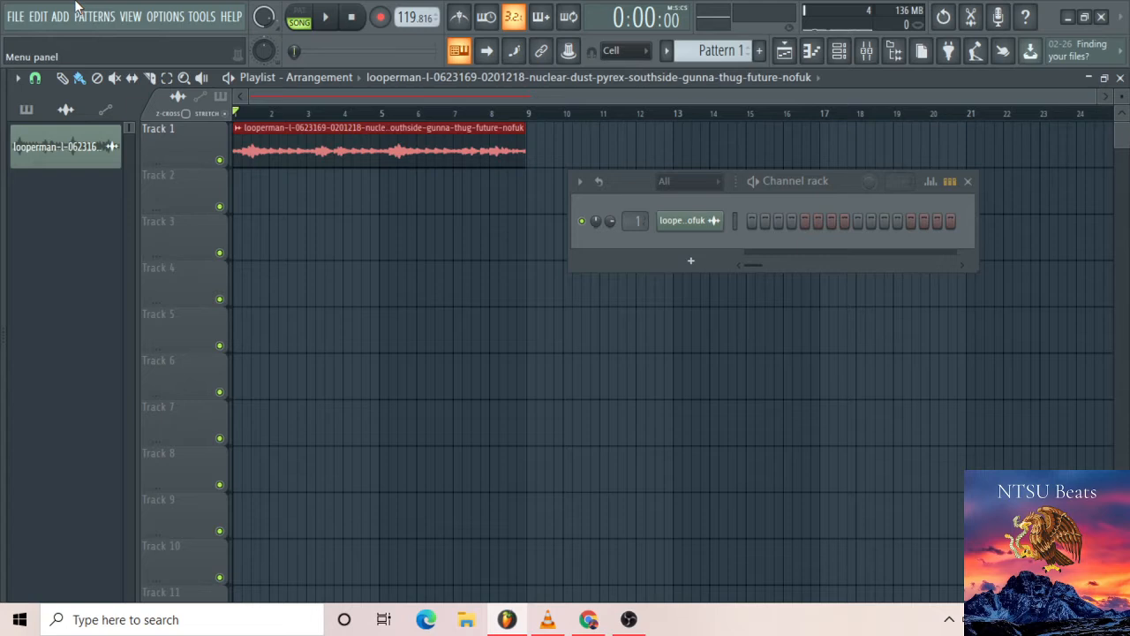
key(ctrl+b)
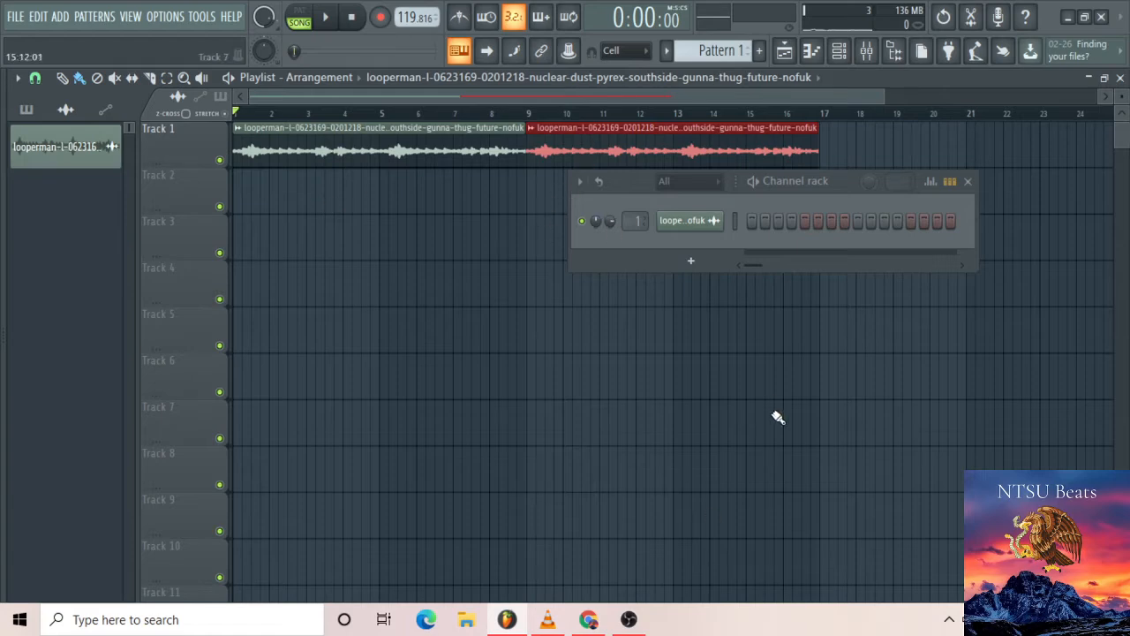
scroll(784, 358, down, 3)
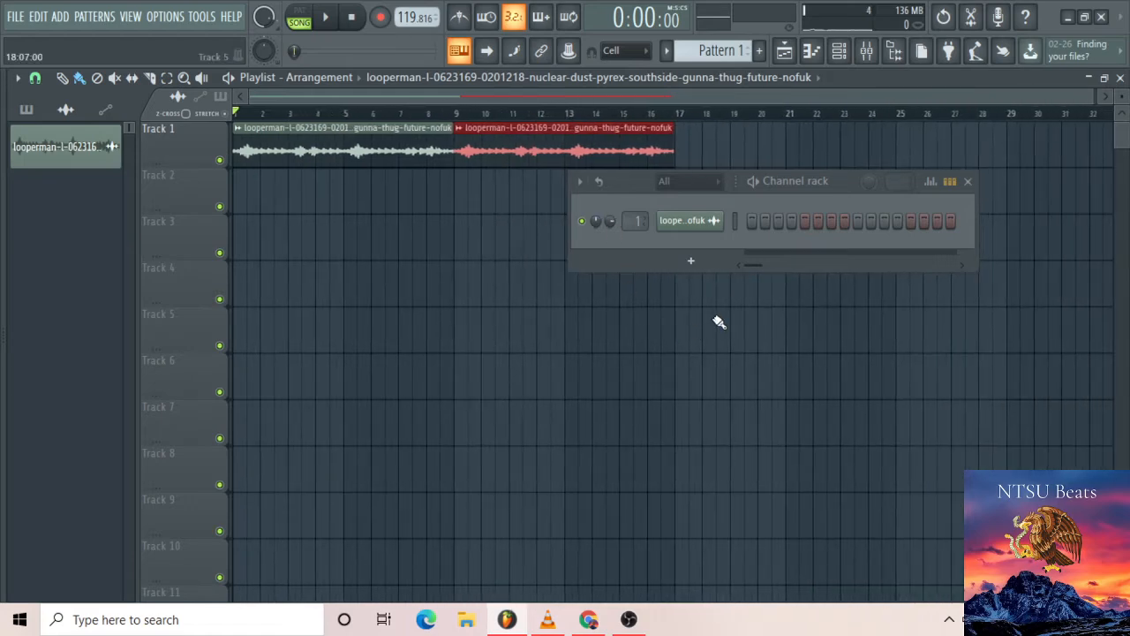
click(595, 248)
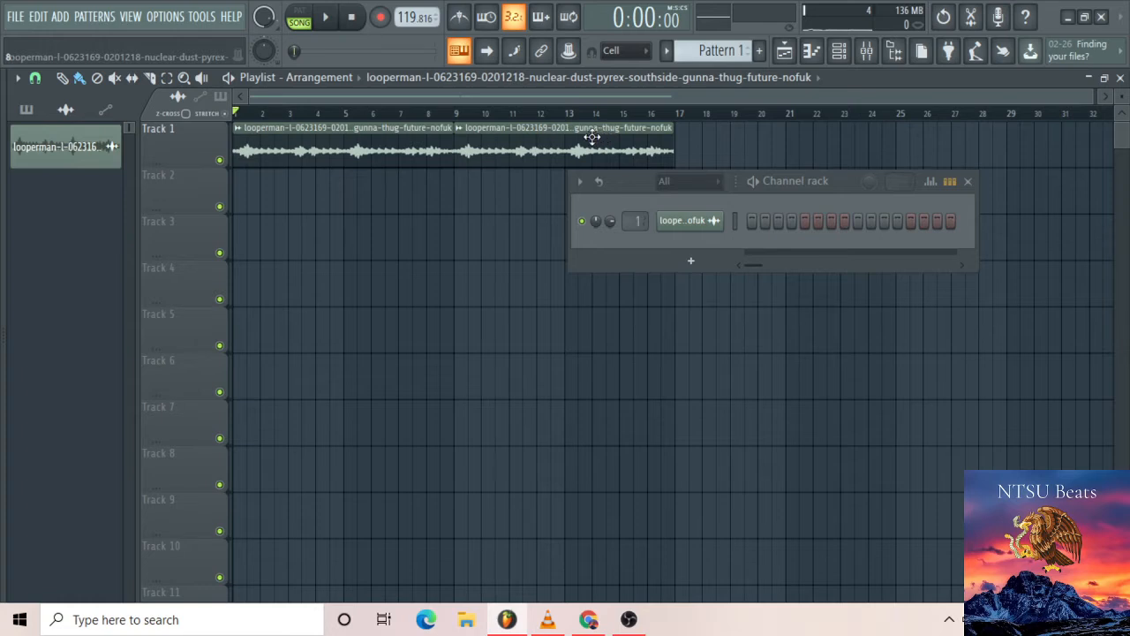
key(ctrl+z)
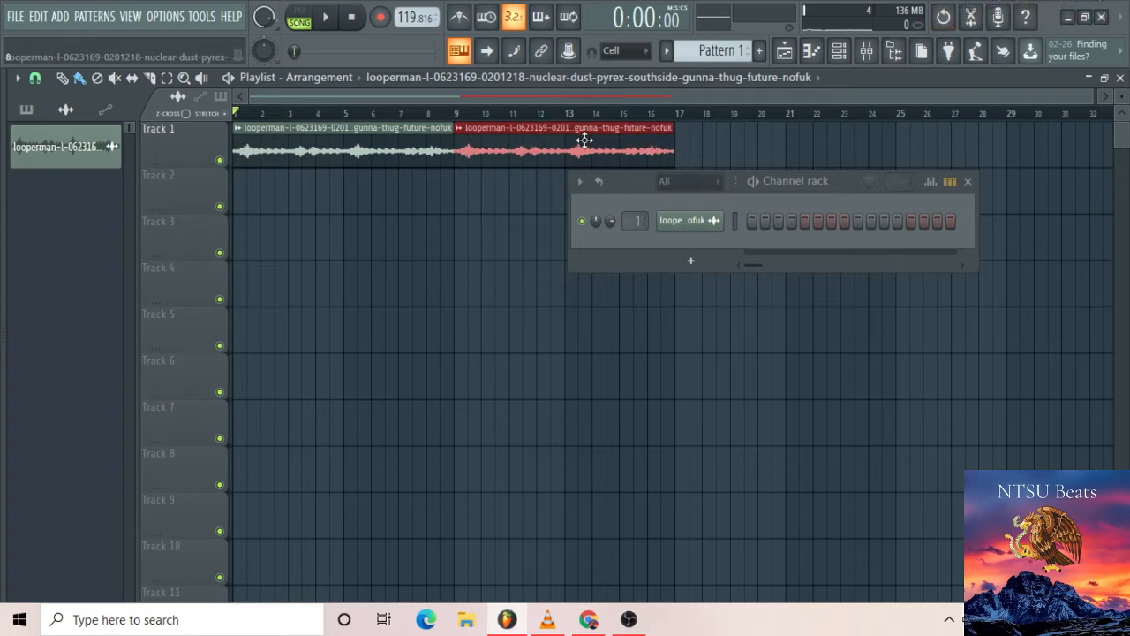
key(ctrl+z)
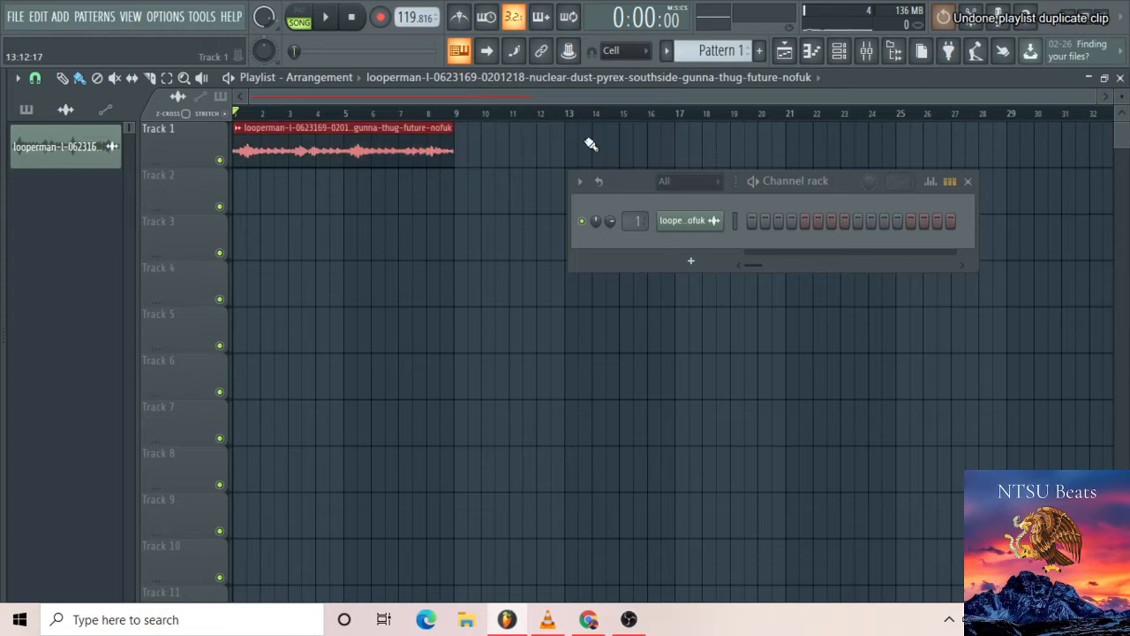
Close the channel rack and inspect the loop clip's end against the bar 9 line
scroll(445, 204, up, 3)
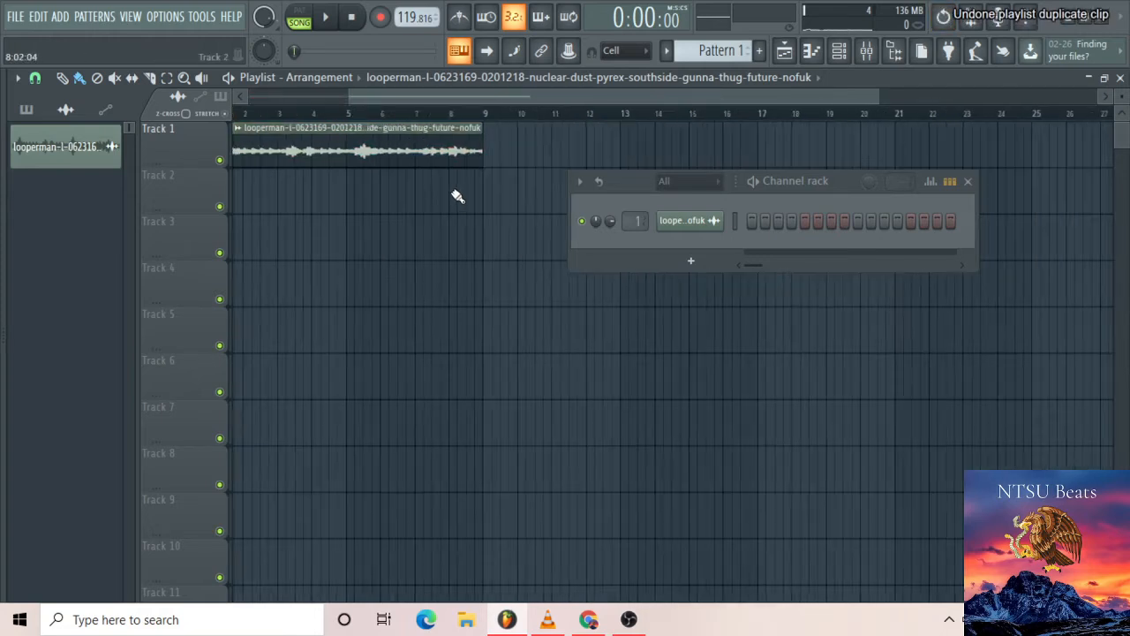
scroll(539, 192, up, 2)
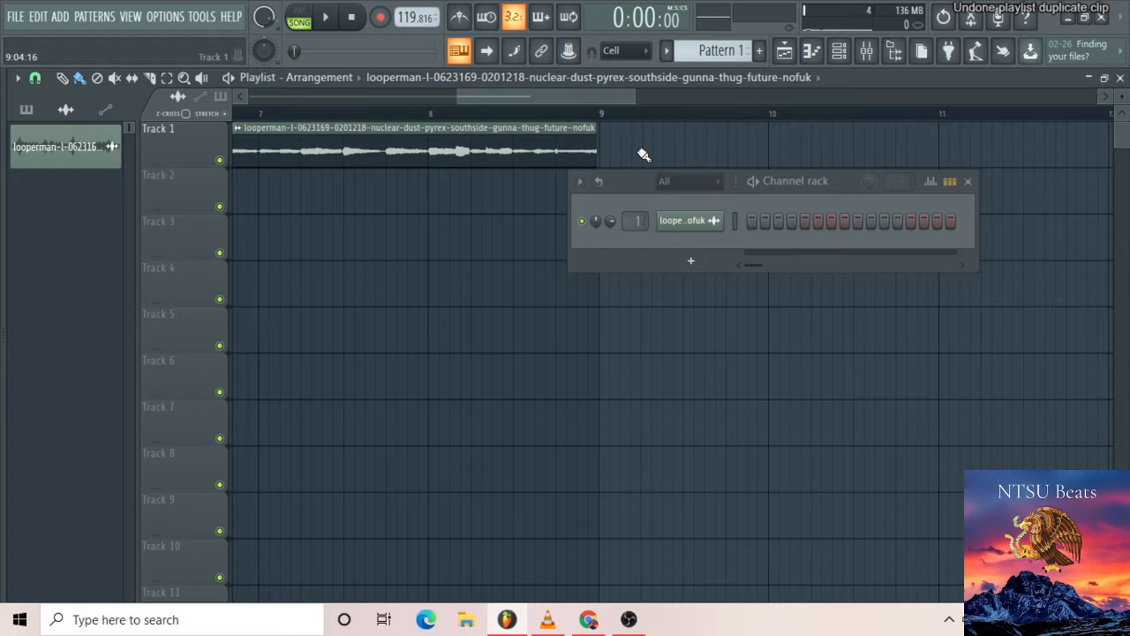
click(968, 181)
scroll(642, 213, up, 2)
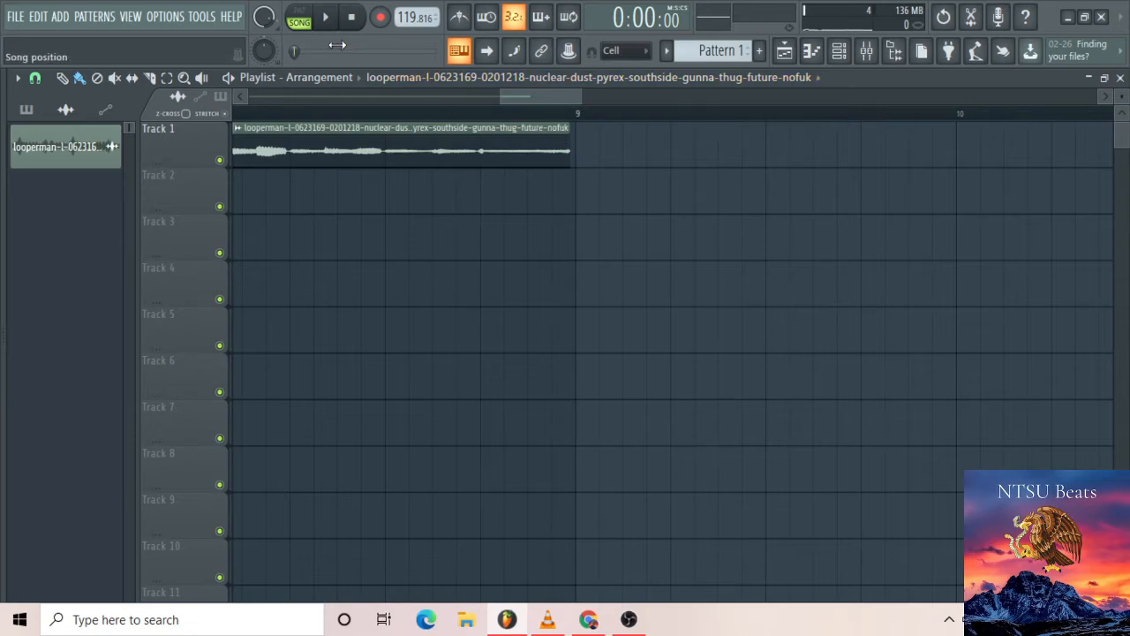
Play the loop at the new tempo and examine the end of the clip near bar 9
key(space)
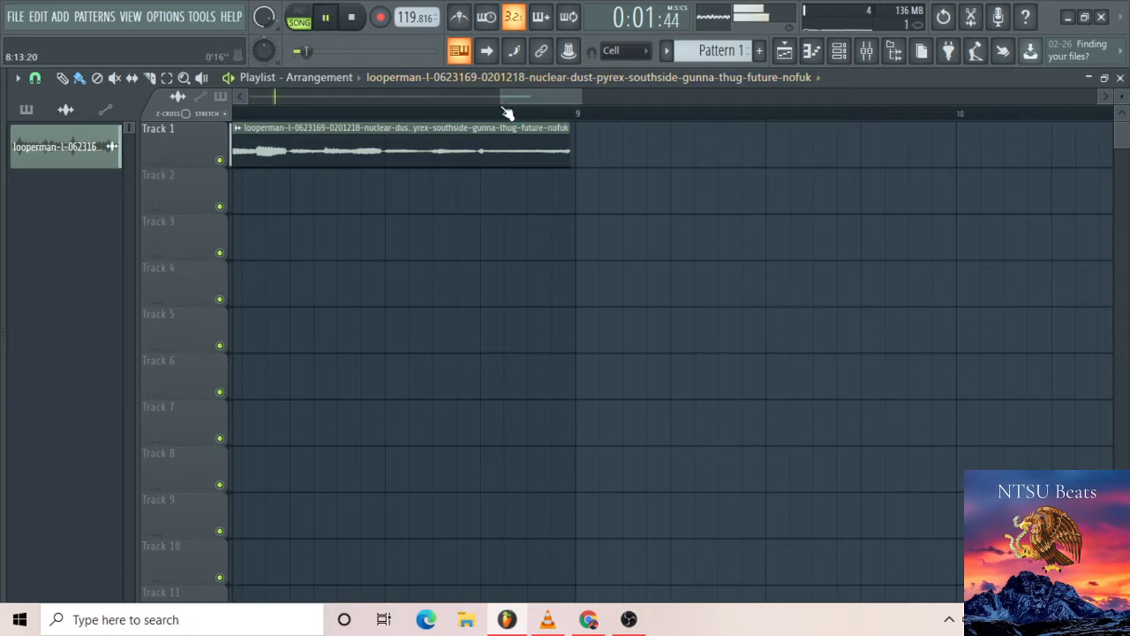
scroll(522, 139, down, 4)
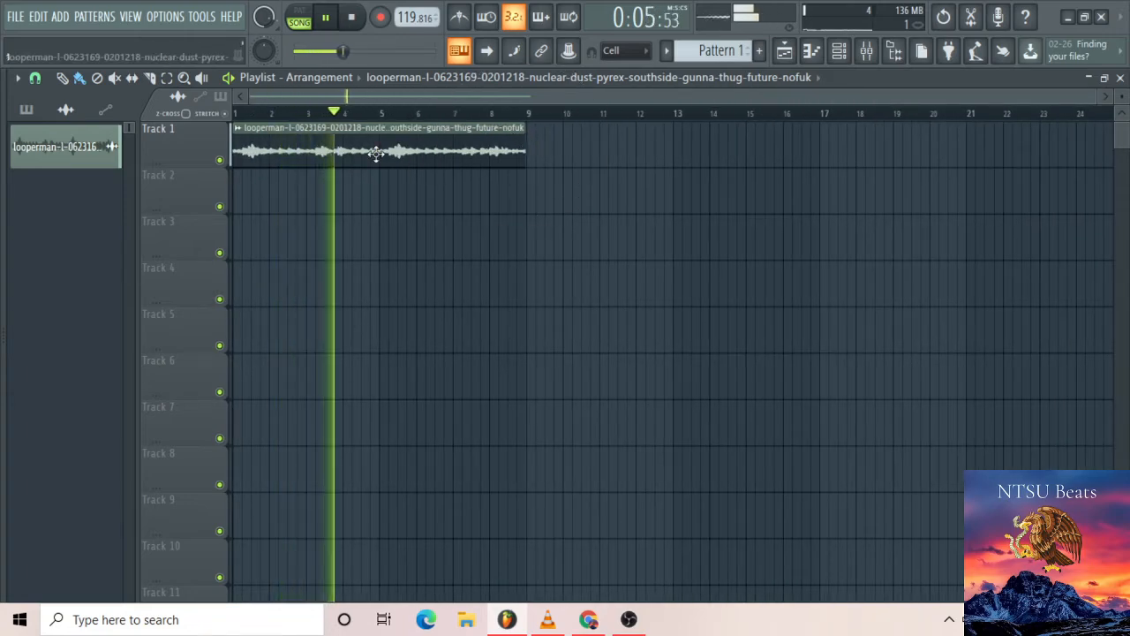
scroll(376, 154, up, 3)
scroll(376, 154, up, 3)
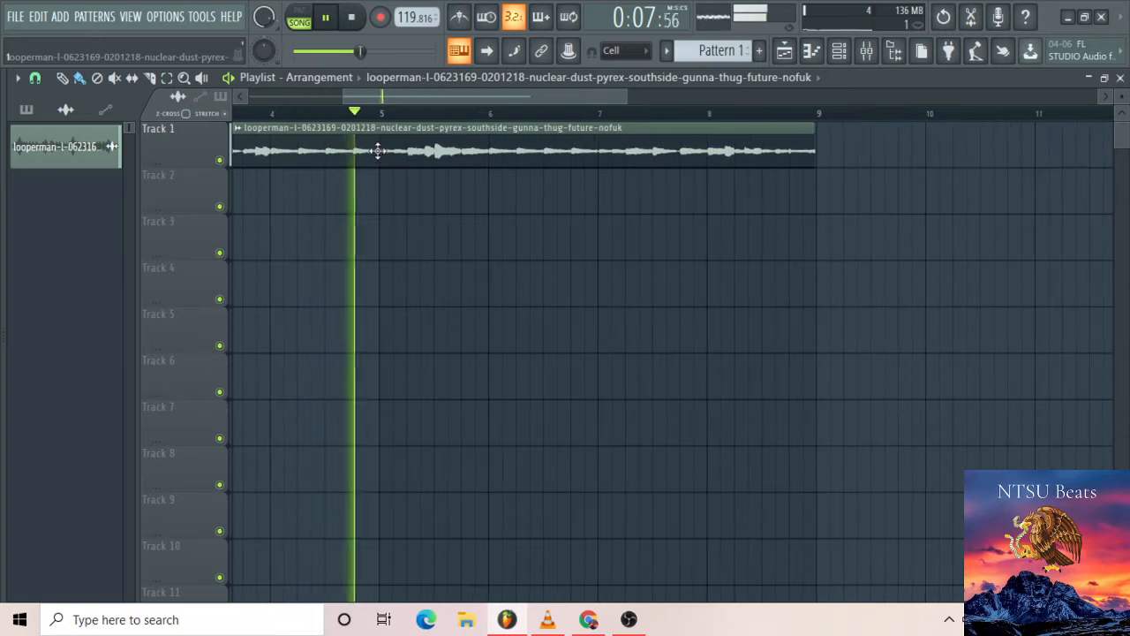
scroll(883, 185, up, 3)
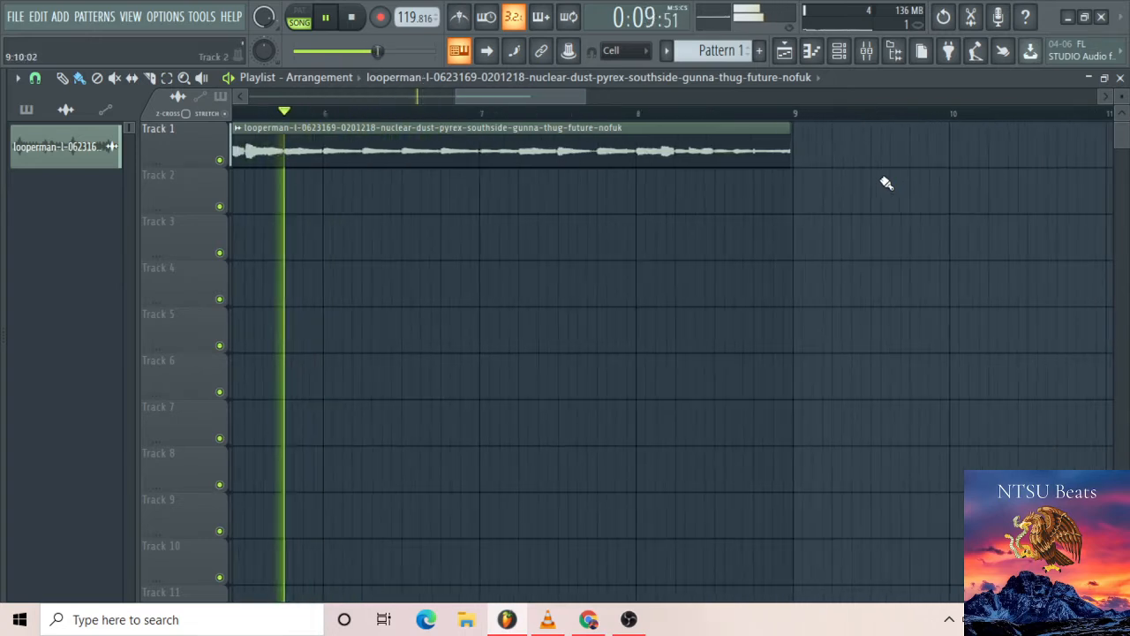
scroll(848, 175, up, 2)
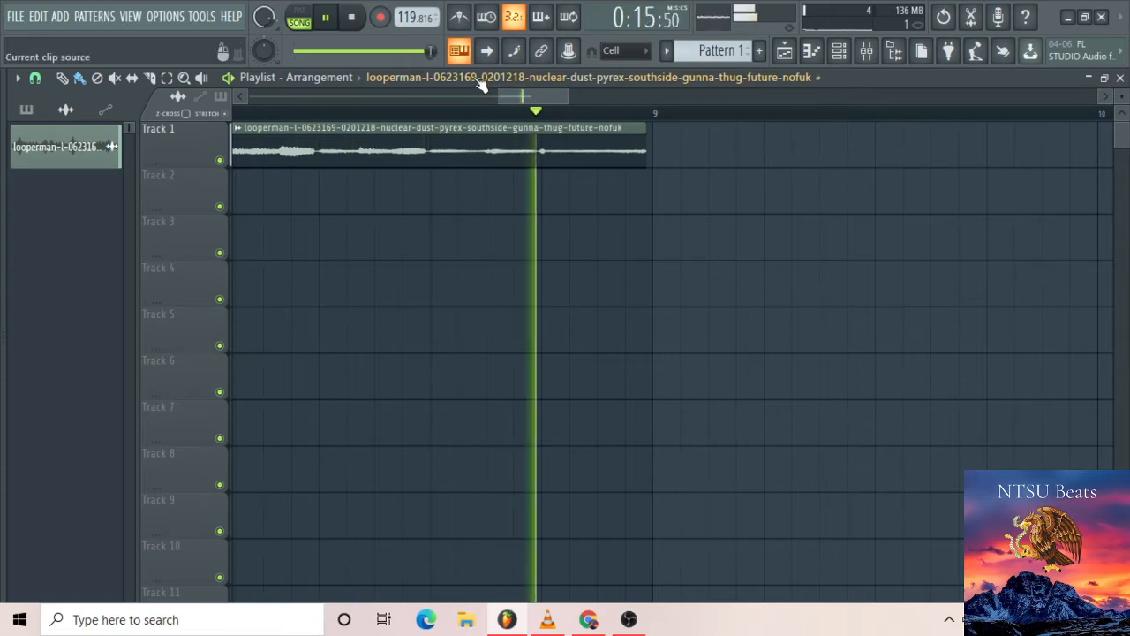
Stop playback and raise the project tempo to 119.996 BPM so the loop clip ends on the bar 9 line
key(space)
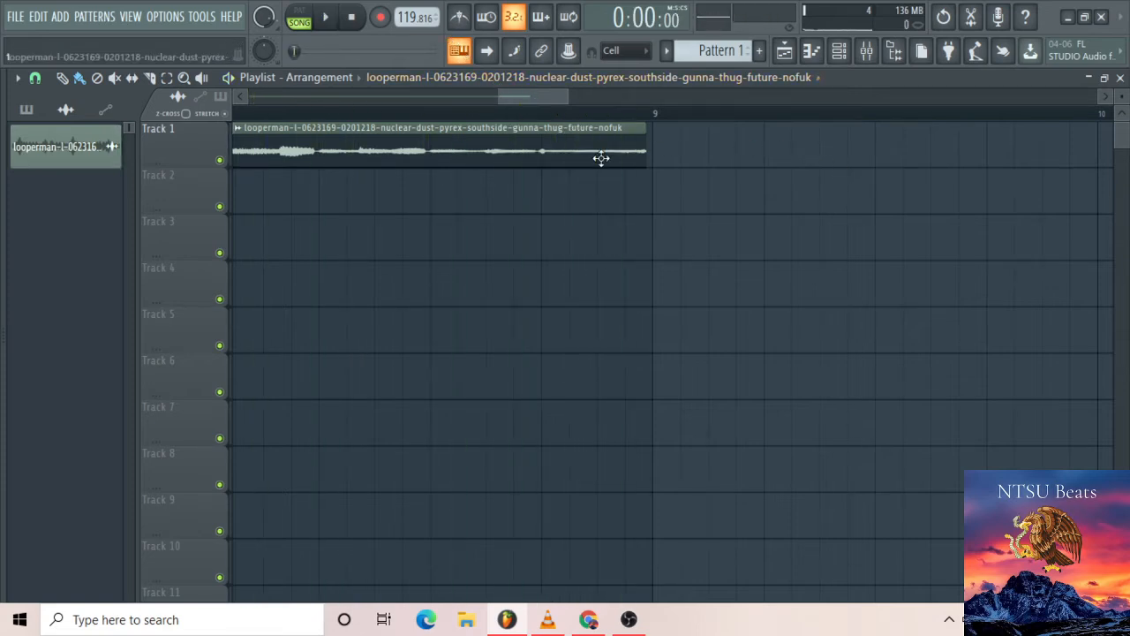
scroll(671, 185, down, 2)
scroll(661, 183, down, 1)
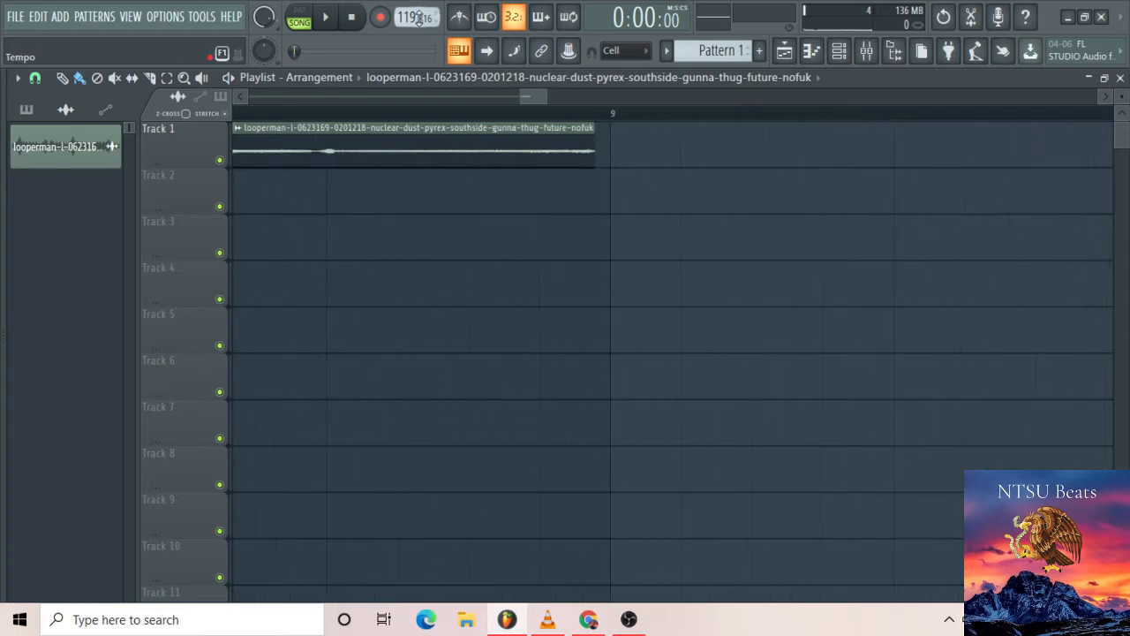
scroll(422, 18, up, 5)
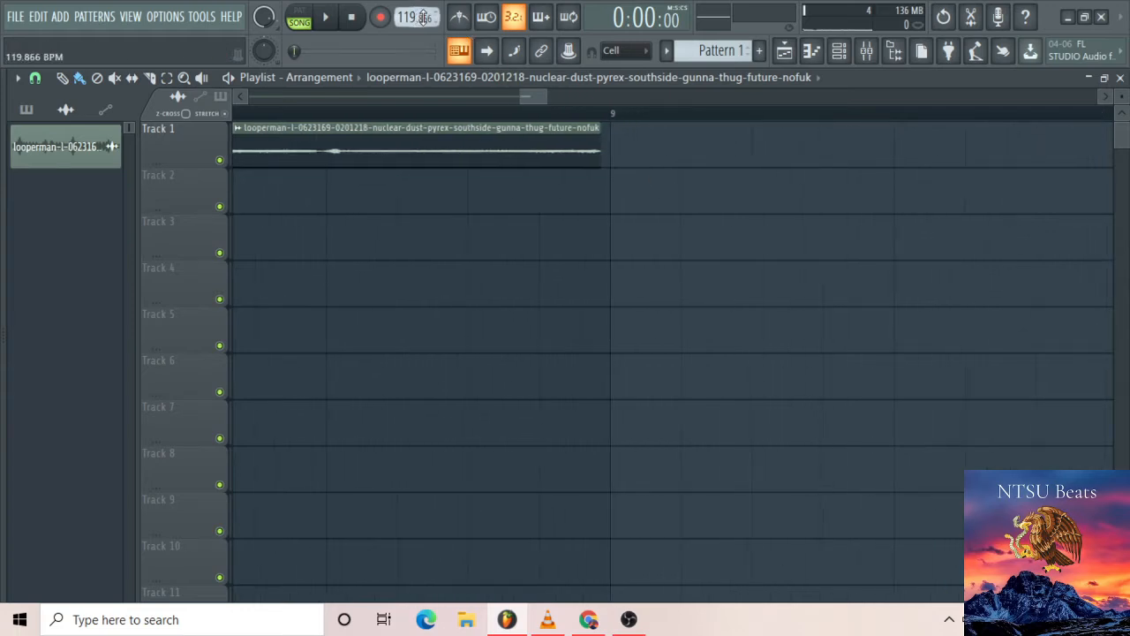
scroll(423, 18, up, 3)
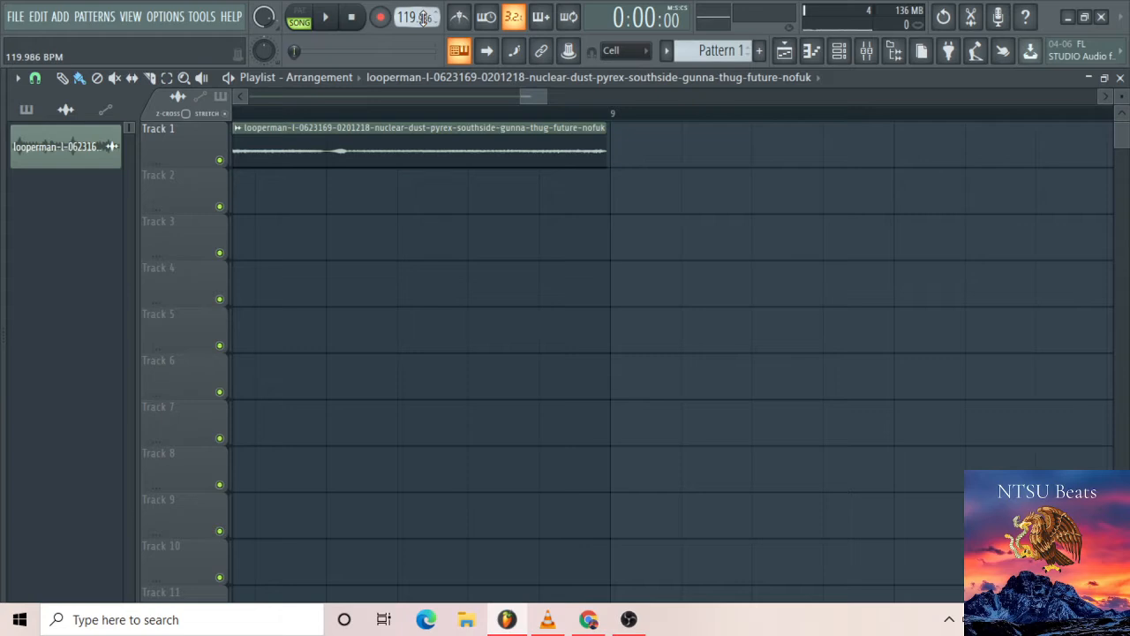
scroll(424, 18, up, 1)
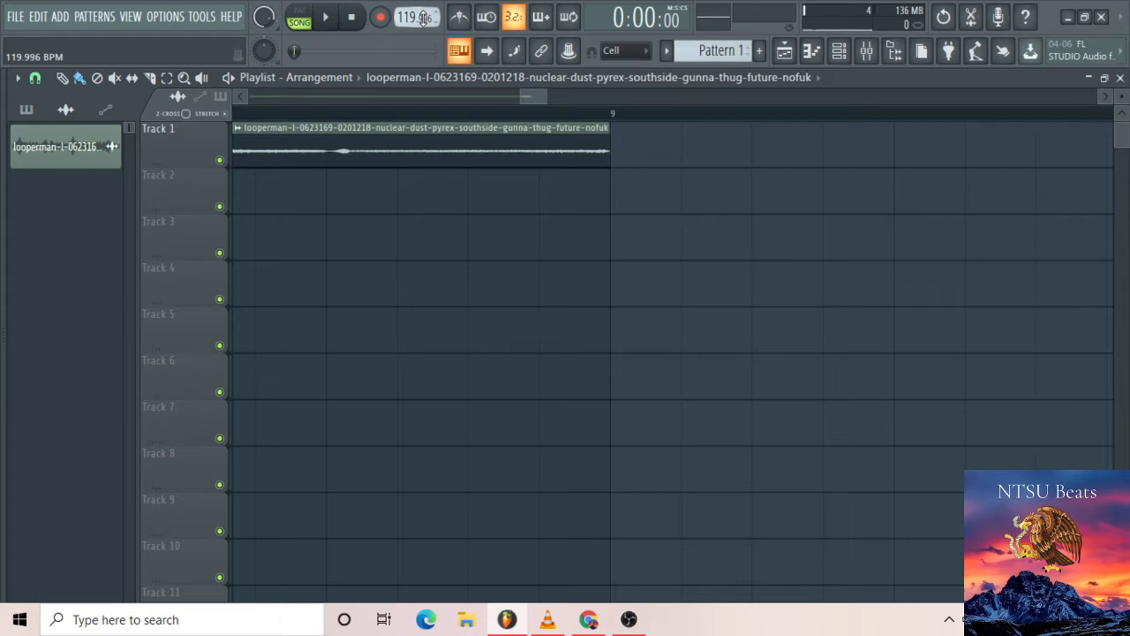
Play the song while duplicating the loop clip to start at bar 9 and moving the copy down to Track 2
click(633, 178)
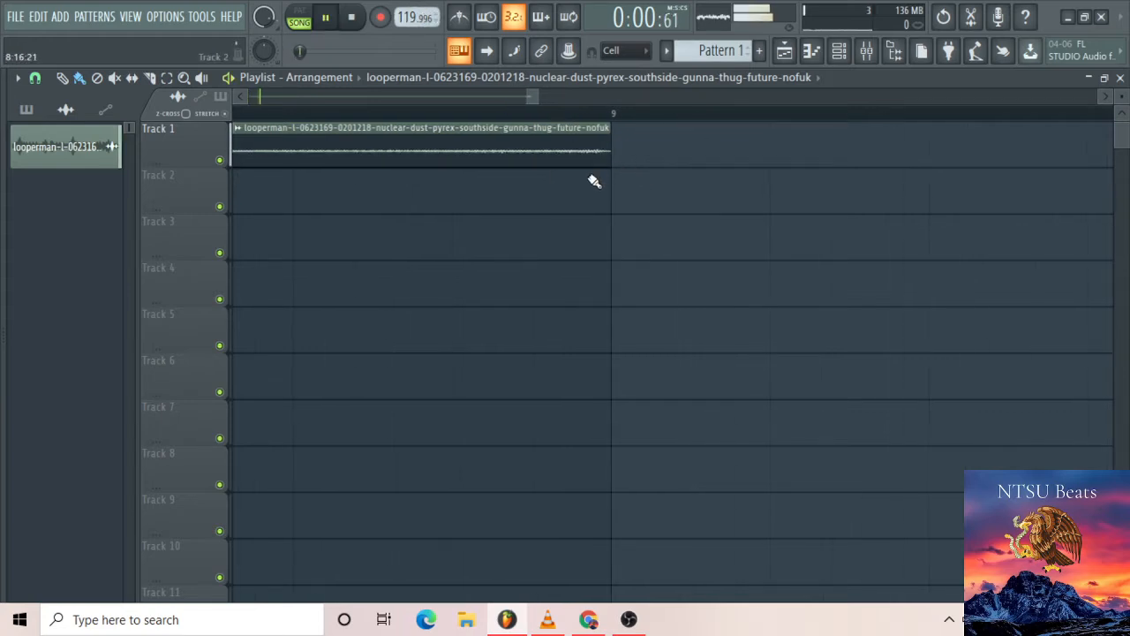
scroll(592, 186, down, 1)
scroll(494, 159, down, 1)
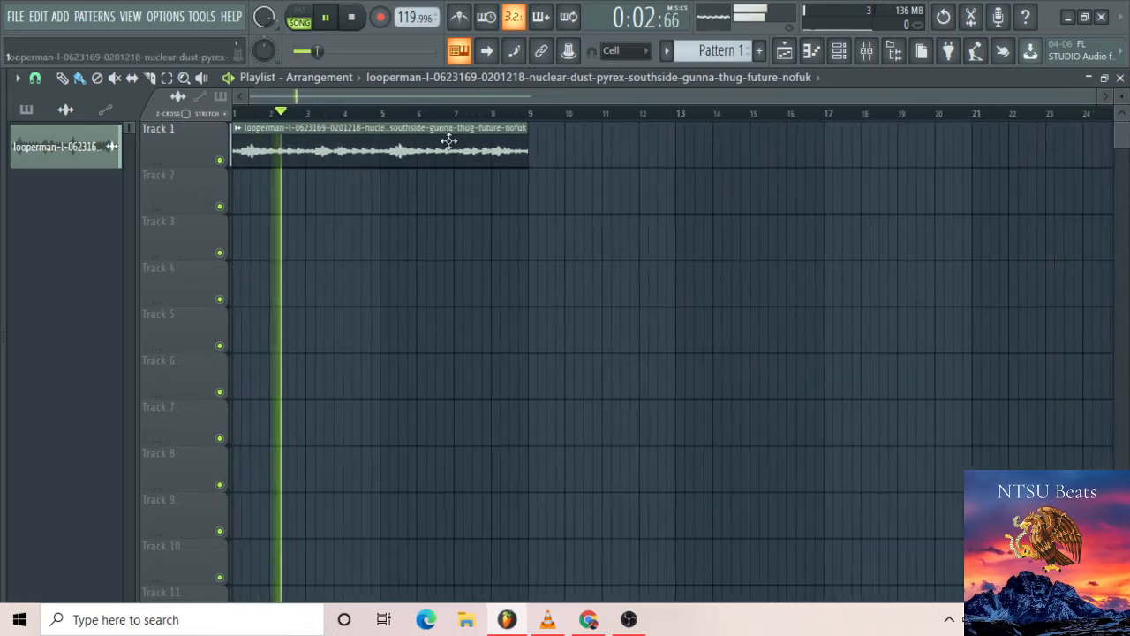
click(422, 159)
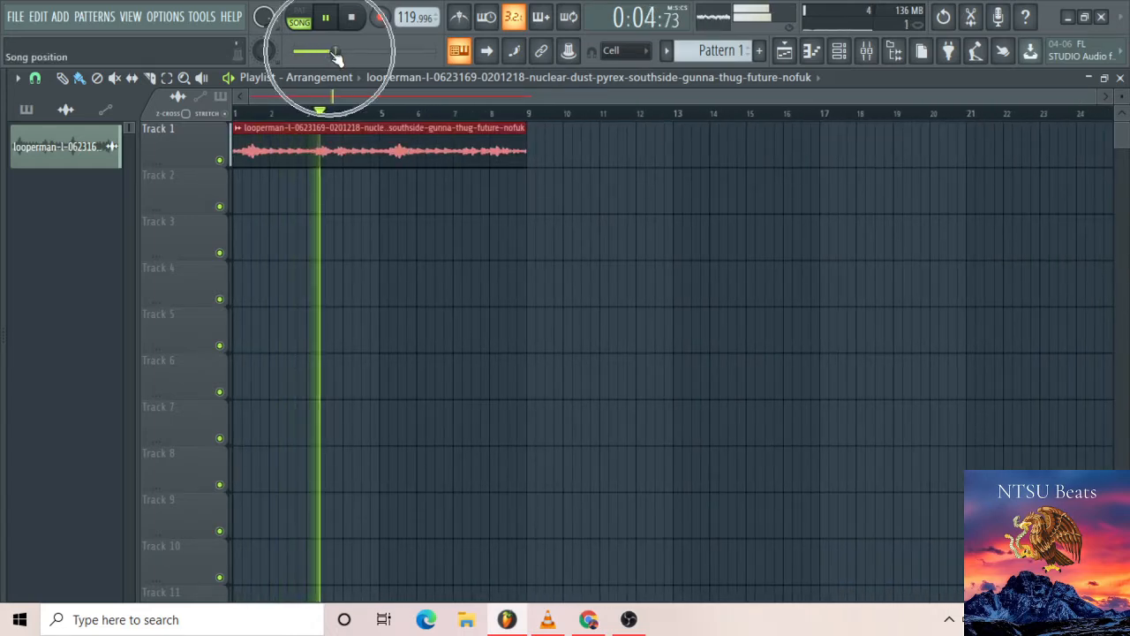
key(ctrl+b)
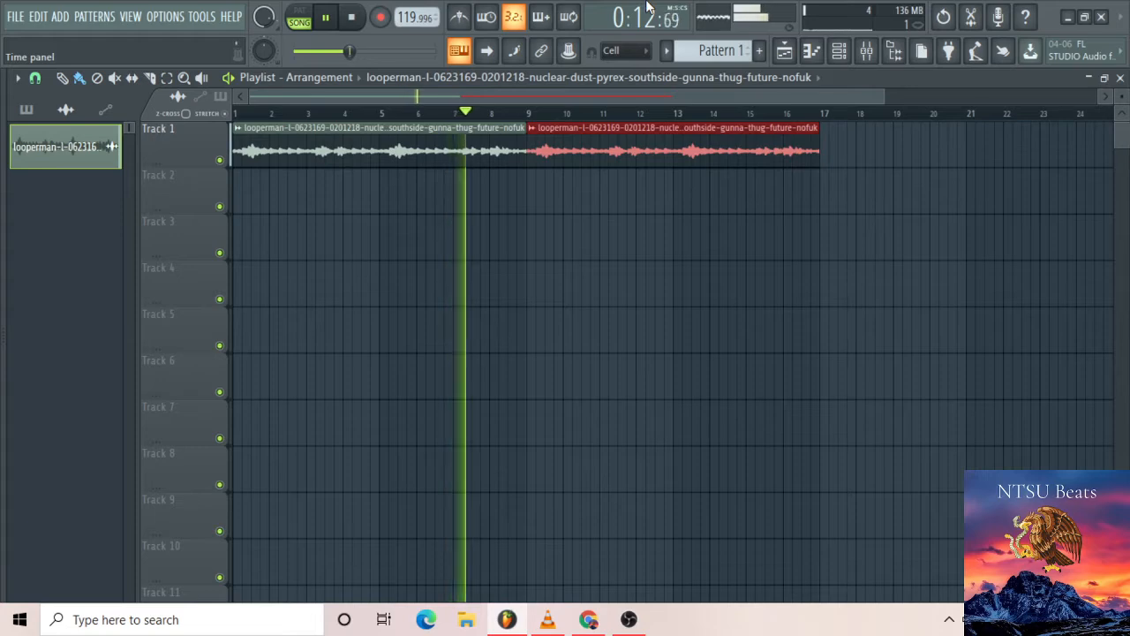
key(shift+Down)
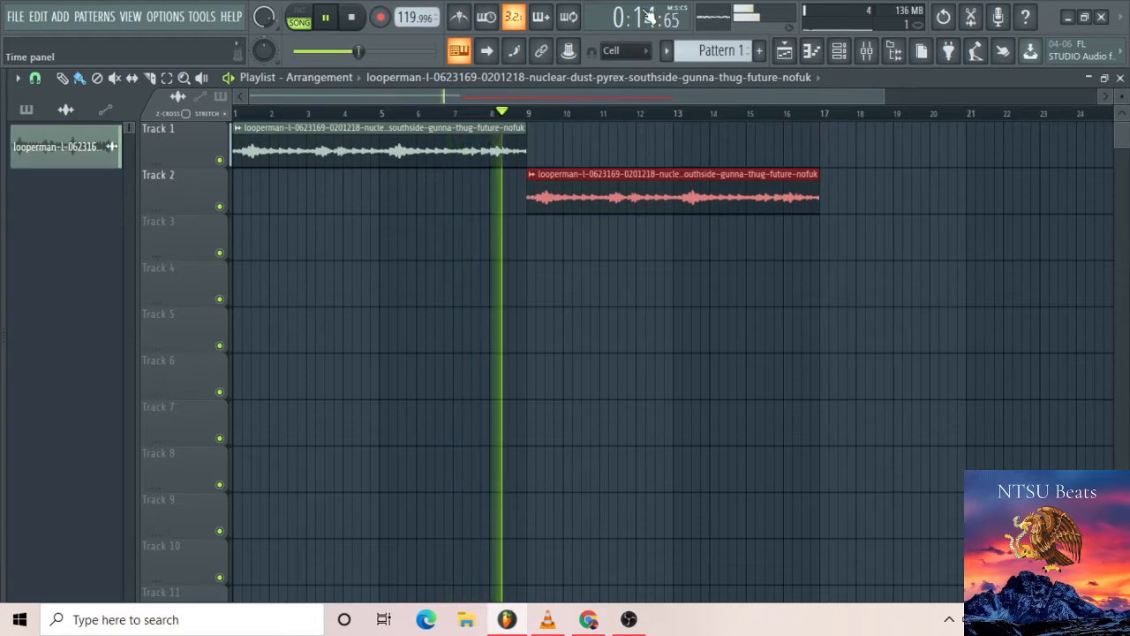
click(570, 308)
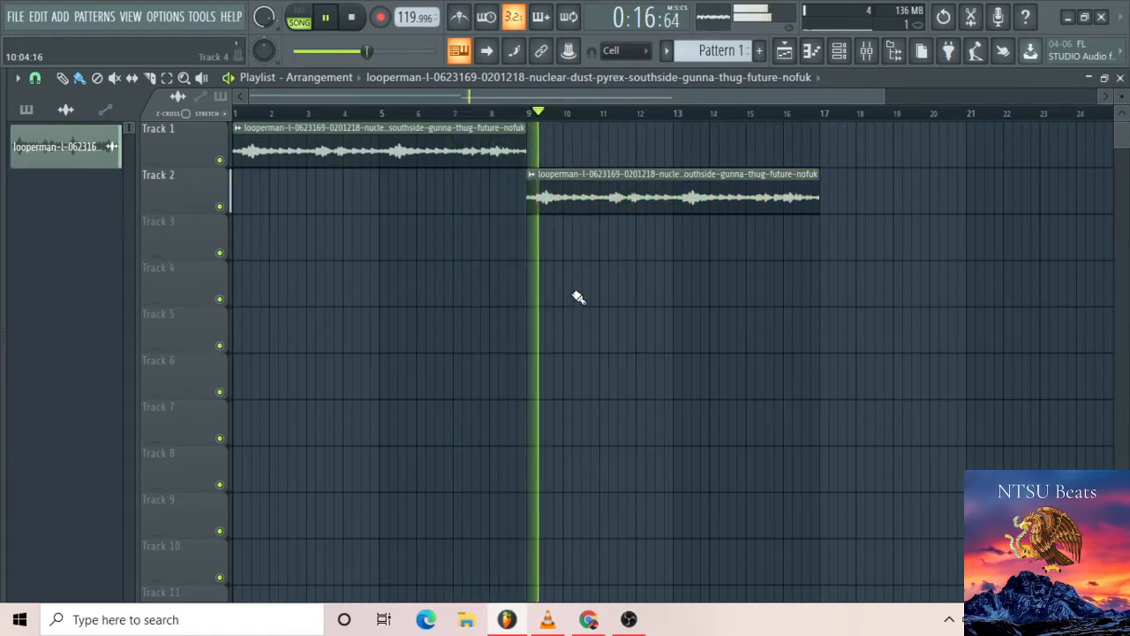
key(space)
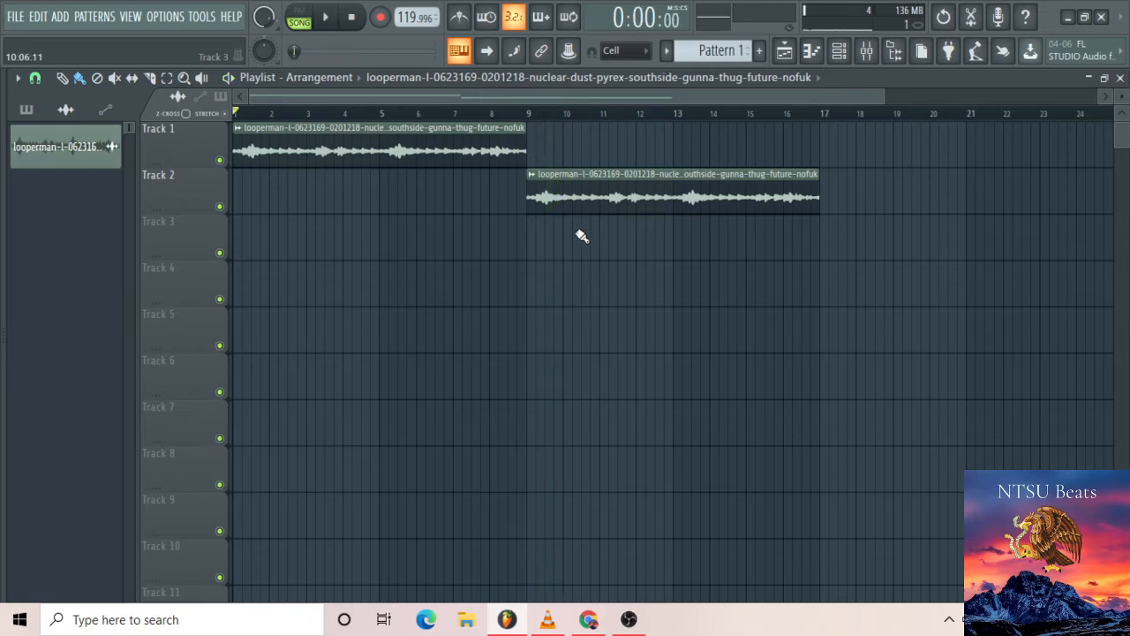
Play the arrangement and slice the Track 1 loop clip at the bar 5 line
scroll(582, 235, down, 2)
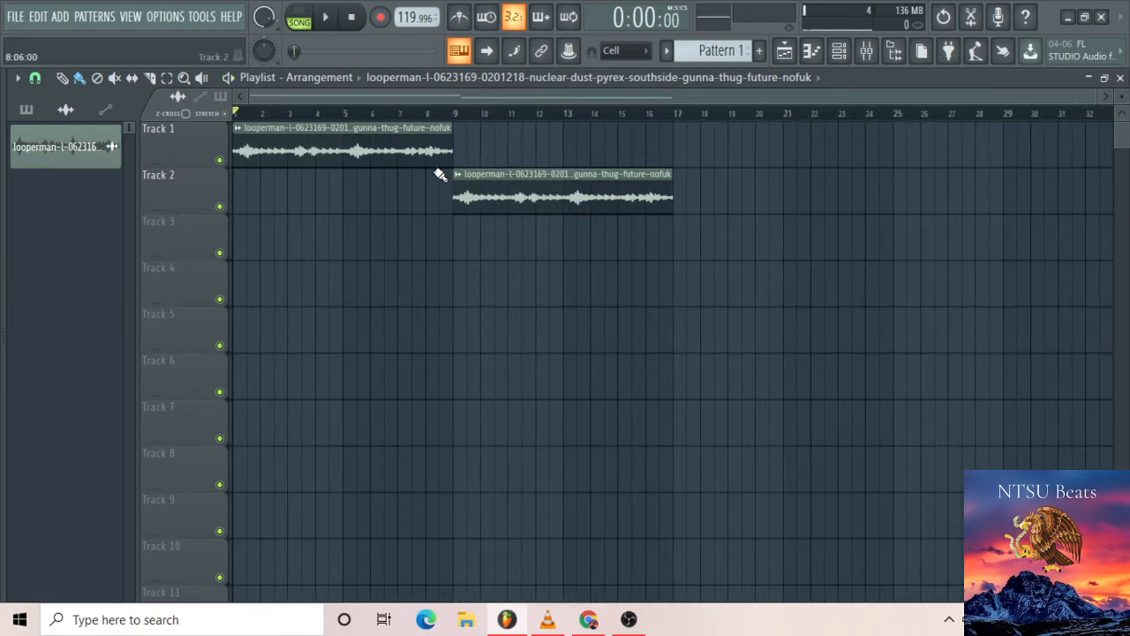
key(space)
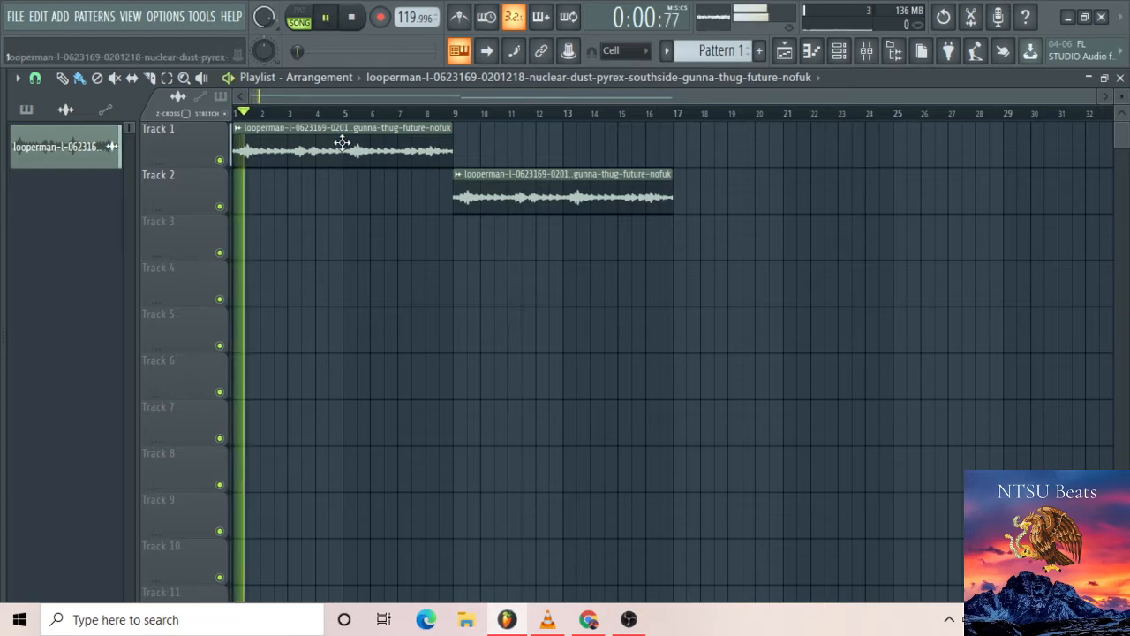
scroll(345, 185, up, 4)
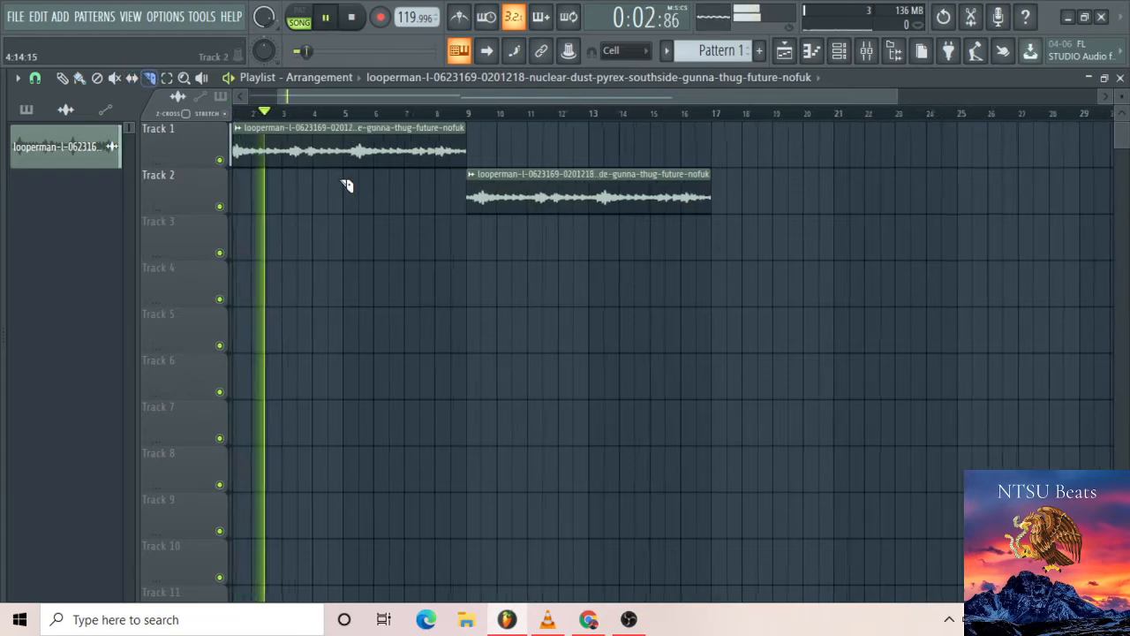
scroll(347, 185, up, 3)
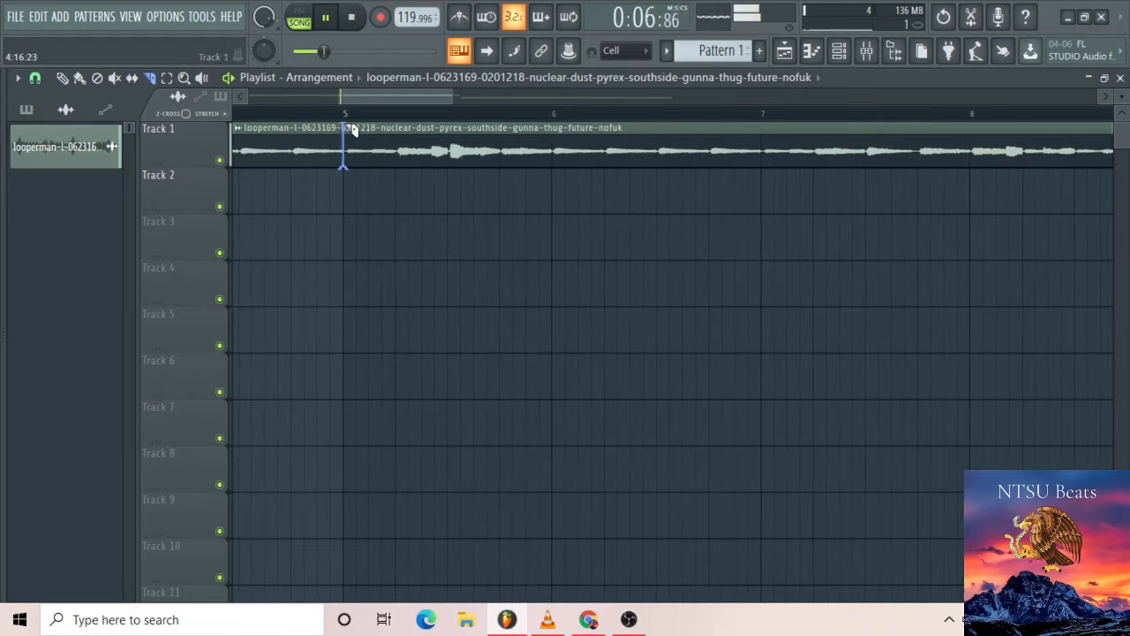
scroll(353, 131, down, 4)
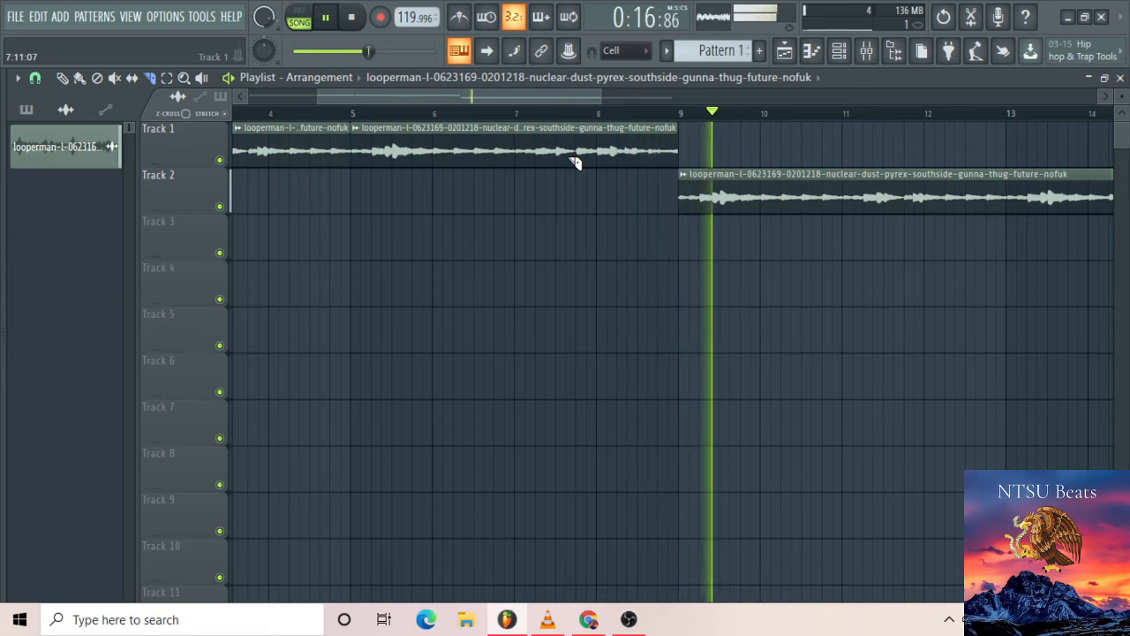
key(space)
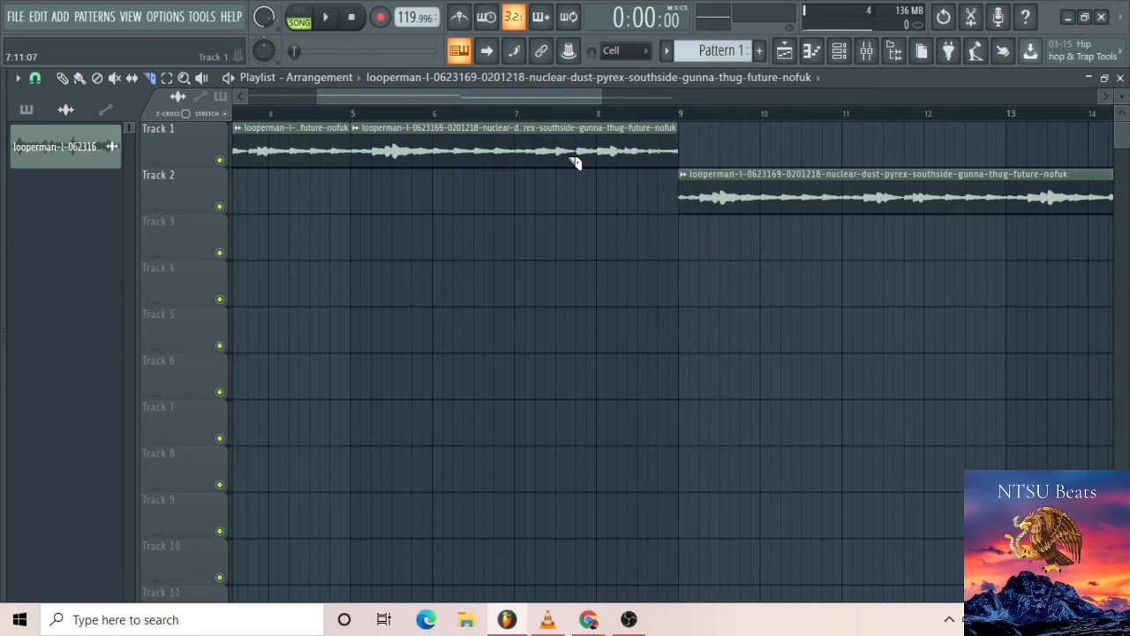
Delete the sliced clip between bars 5 and 9 on Track 1 and the loop copy on Track 2
scroll(517, 141, down, 3)
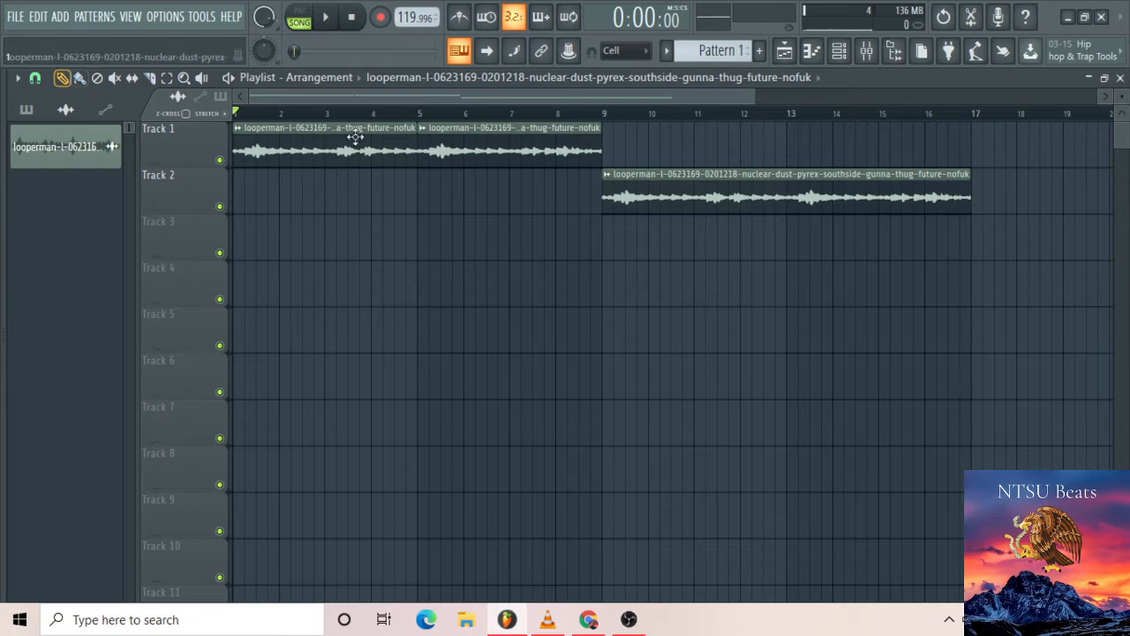
right_click(441, 147)
right_click(621, 186)
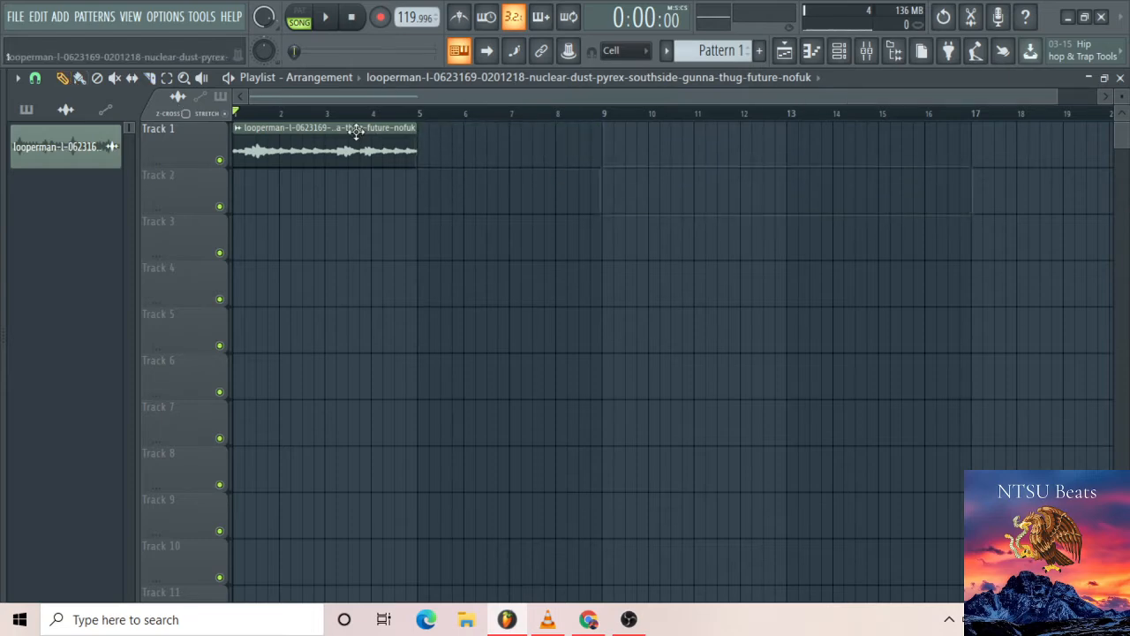
Play the remaining four-bar clip and duplicate it on Track 1 starting at bar 5
key(space)
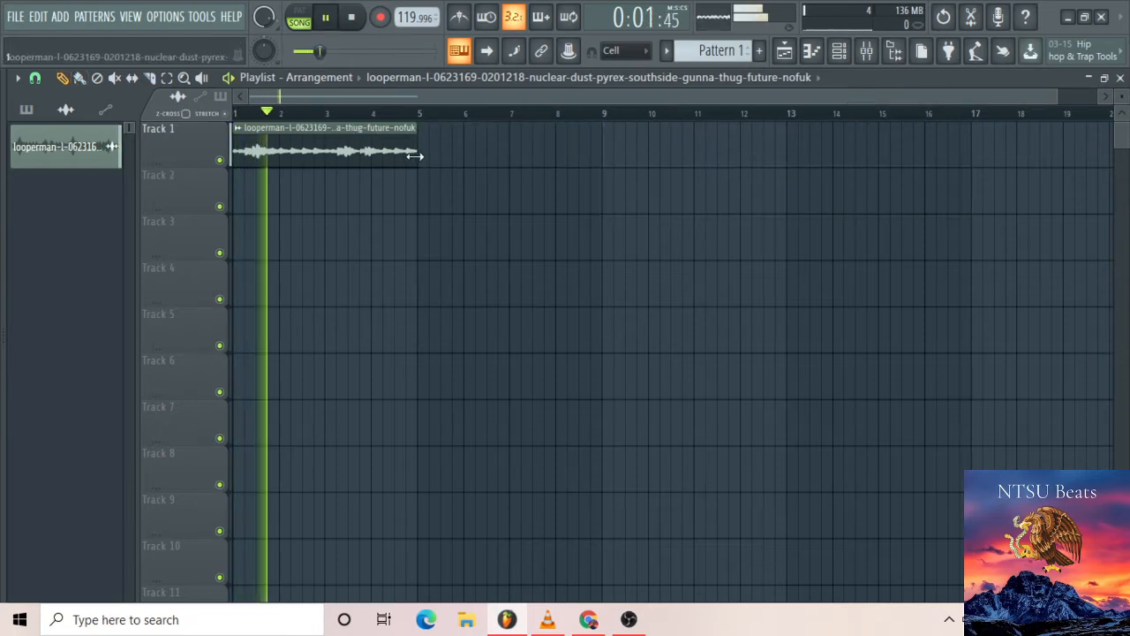
scroll(414, 180, up, 2)
click(310, 140)
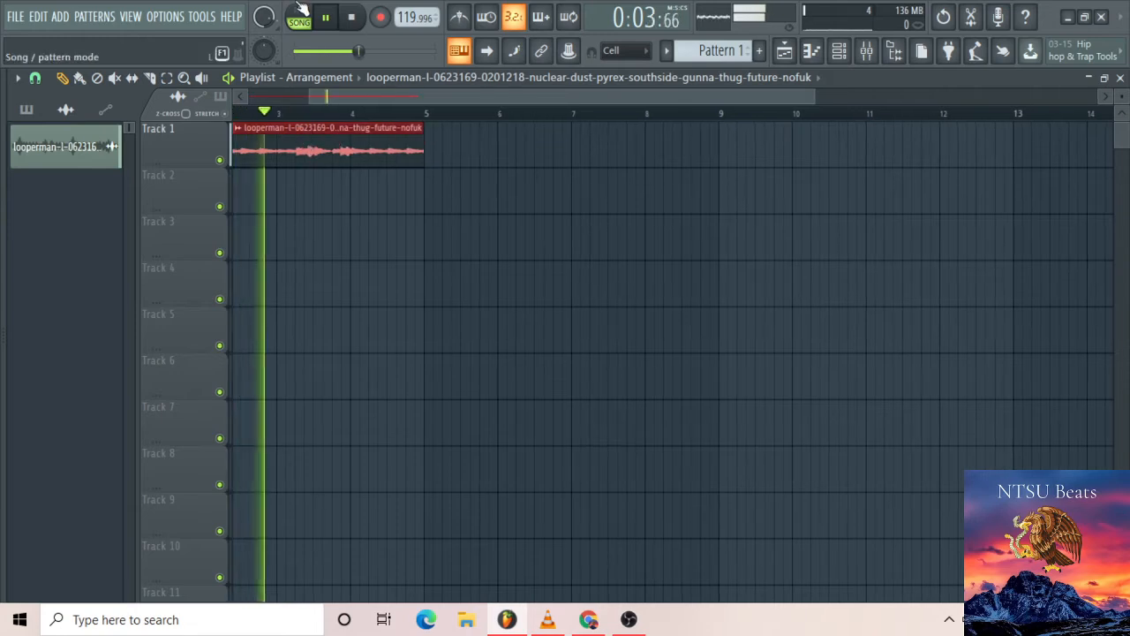
key(ctrl+b)
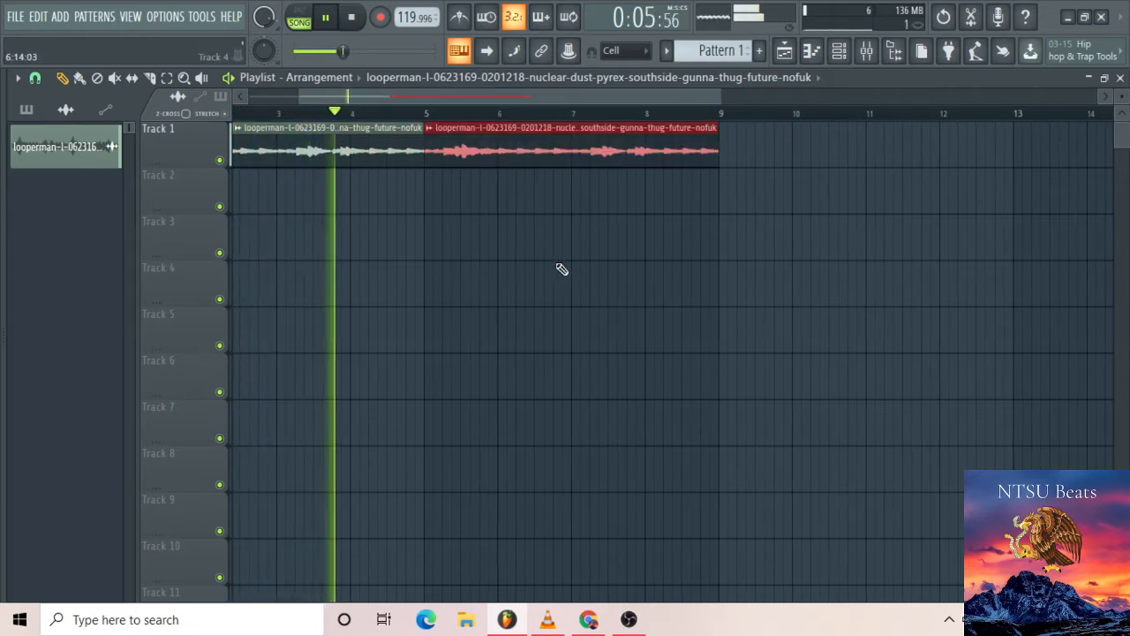
click(549, 235)
scroll(553, 225, down, 1)
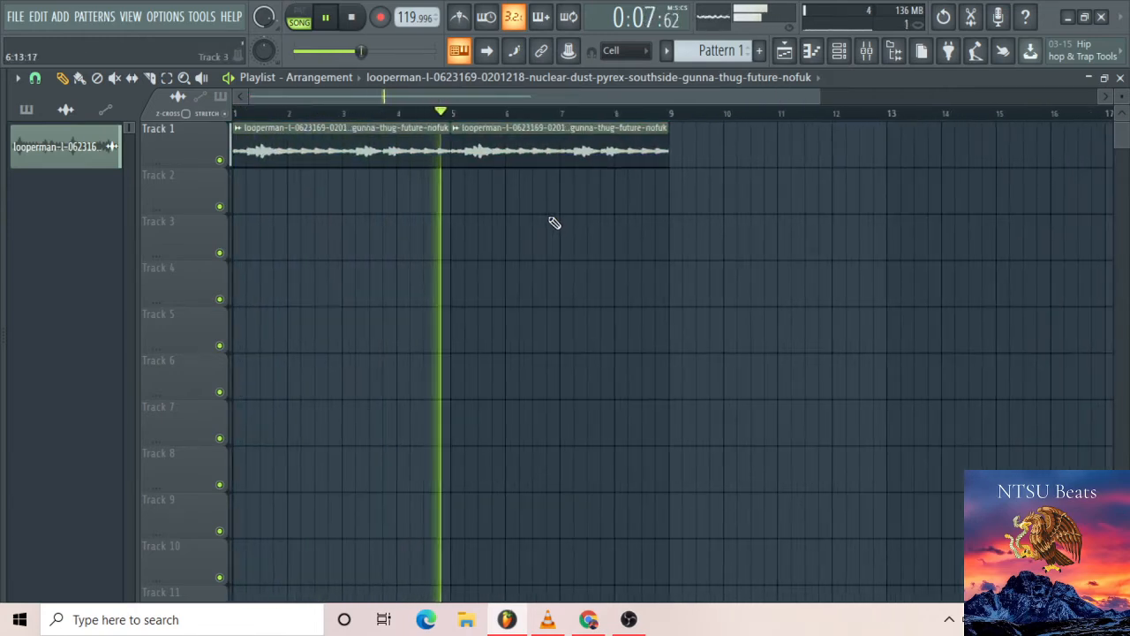
key(space)
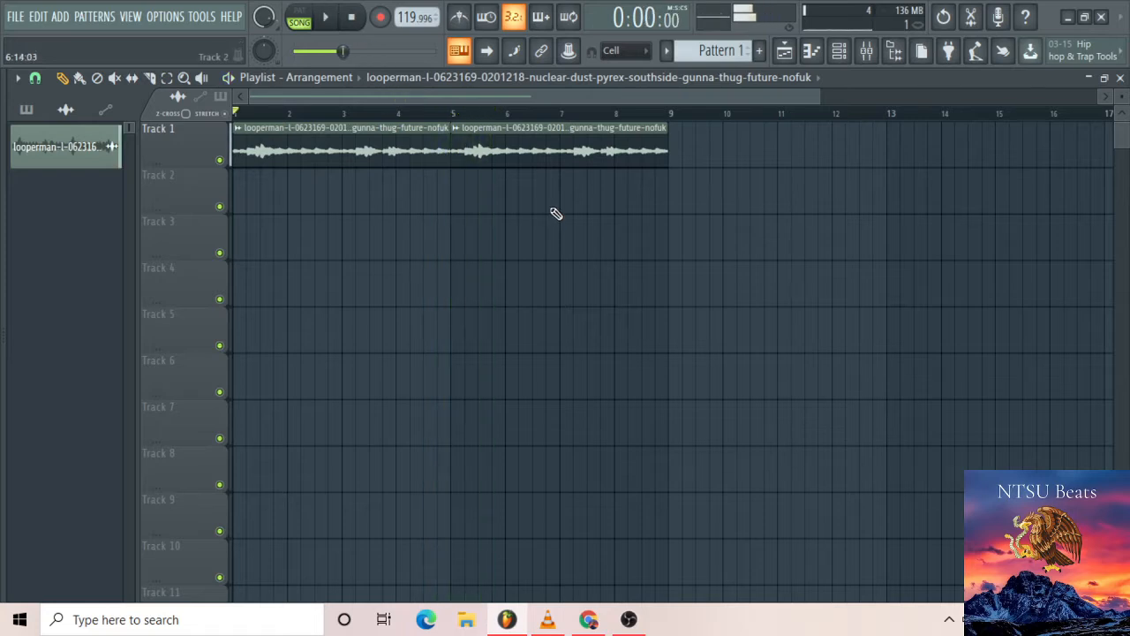
Undo the duplication, the deletions and the slice to restore the full Track 1 loop and its Track 2 copy
scroll(556, 212, down, 1)
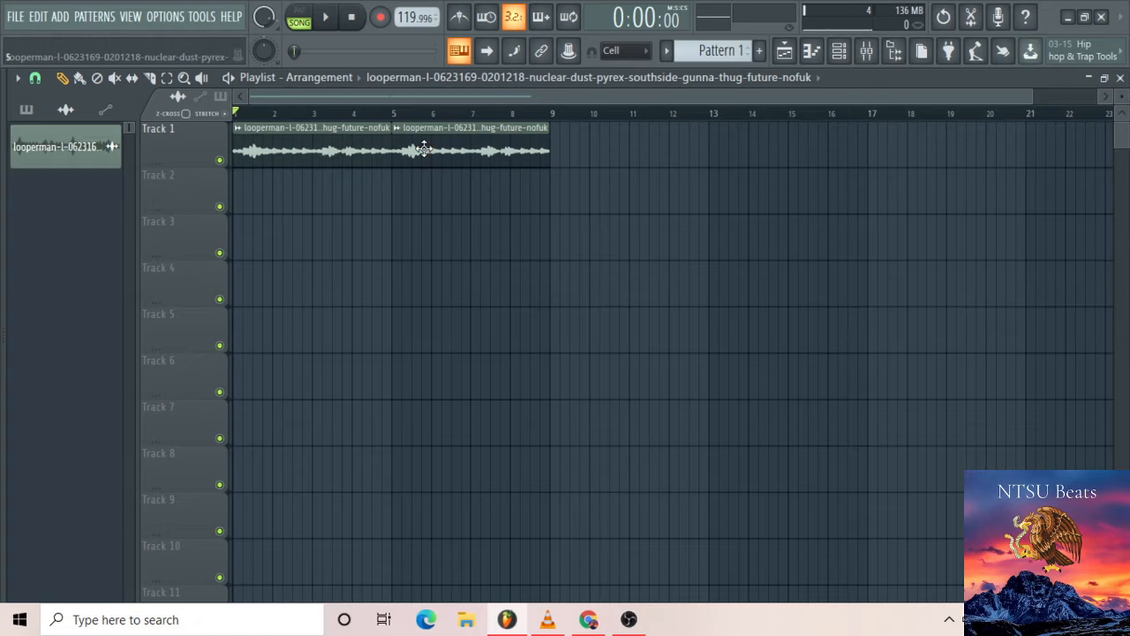
key(ctrl+alt+z)
key(ctrl+alt+z)
key(ctrl+alt+z)
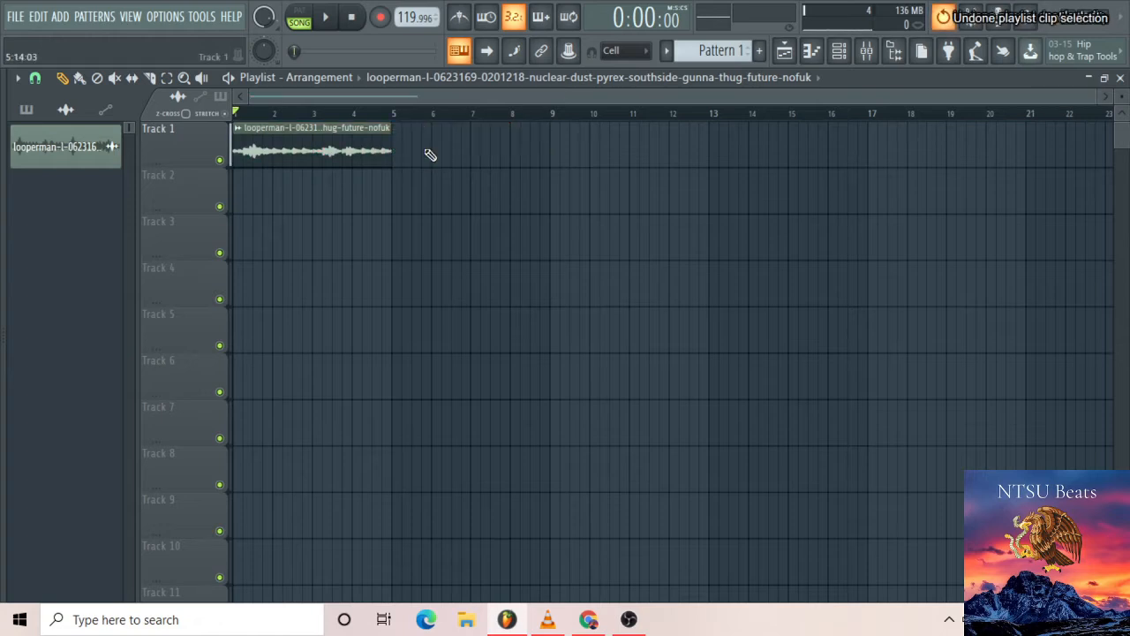
key(ctrl+alt+z)
key(ctrl+alt+z)
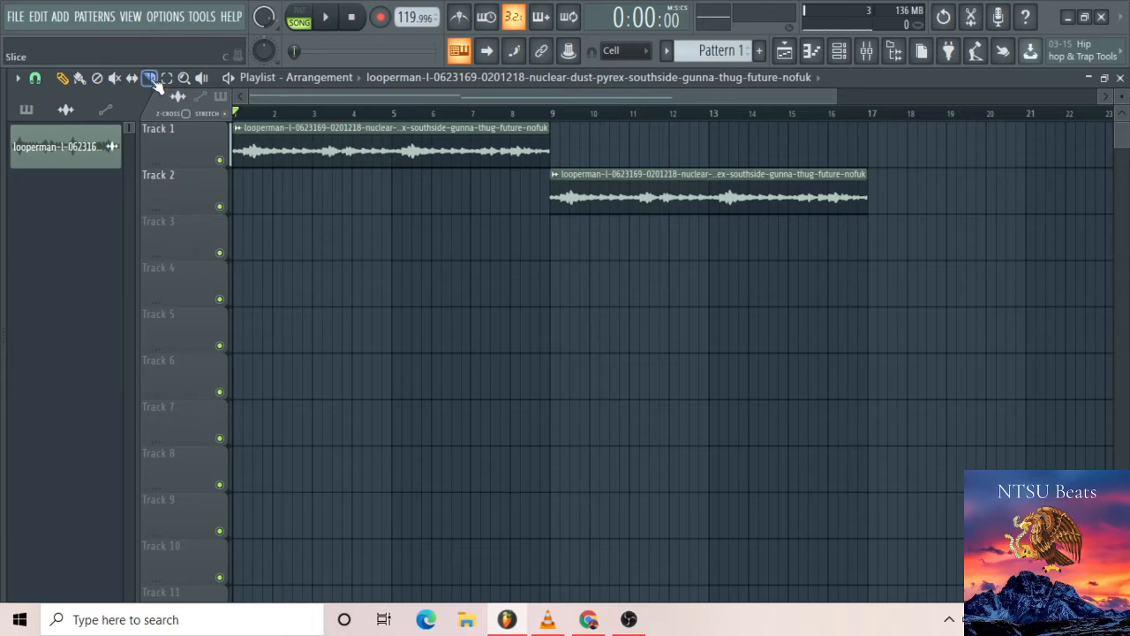
Slice the full Track 1 loop clip exactly at the bar 5 line
scroll(386, 174, up, 5)
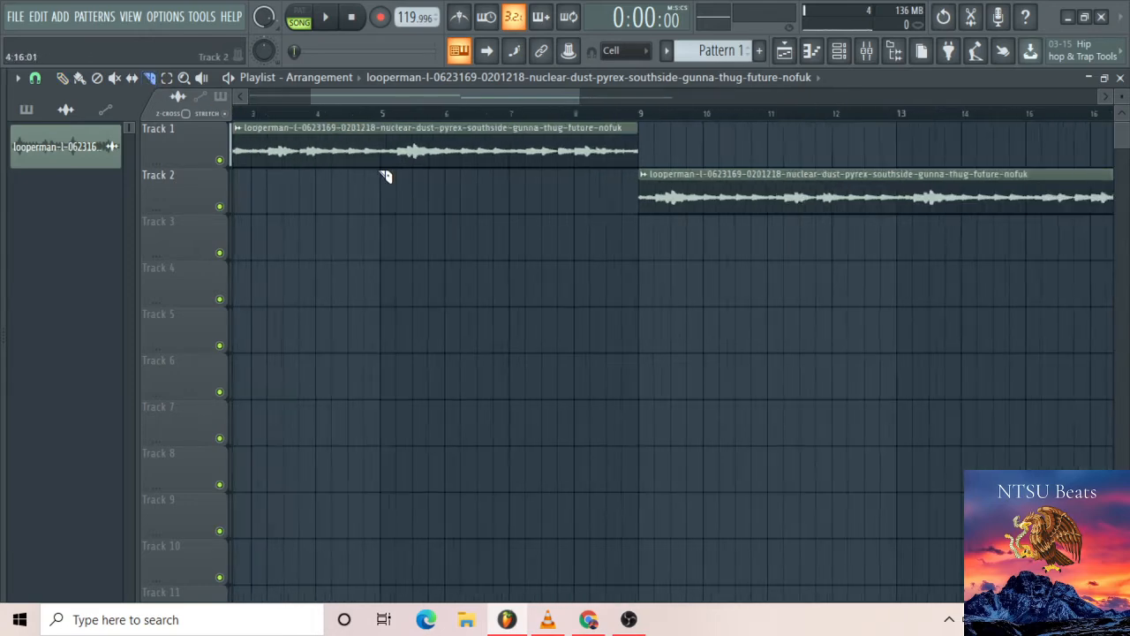
scroll(385, 172, up, 1)
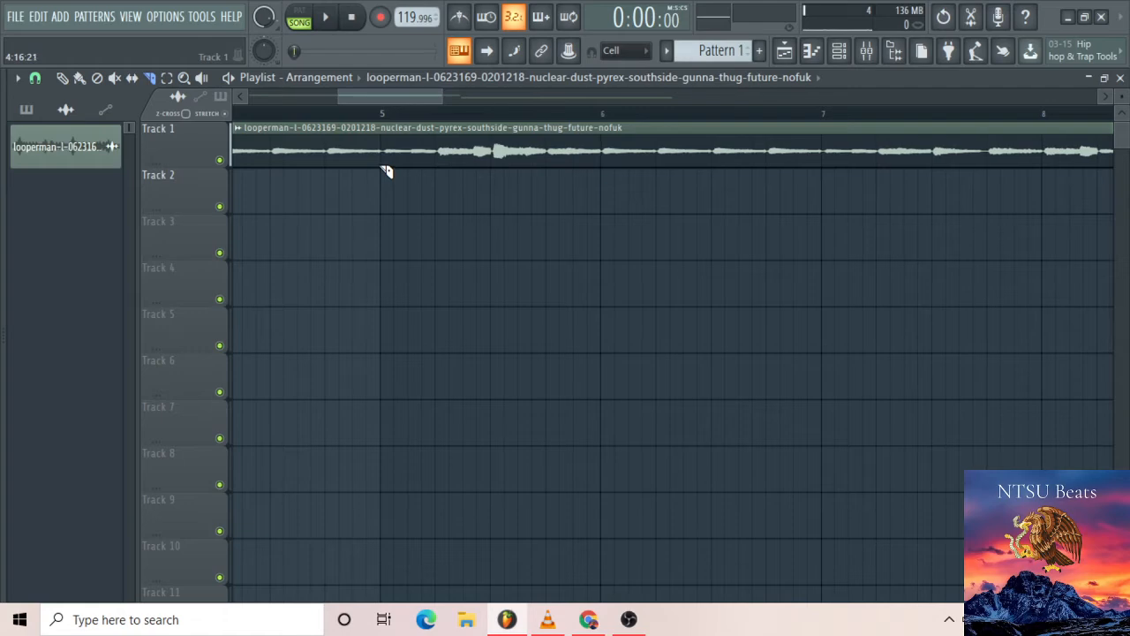
drag(383, 165, 383, 122)
scroll(391, 177, down, 4)
scroll(391, 189, down, 5)
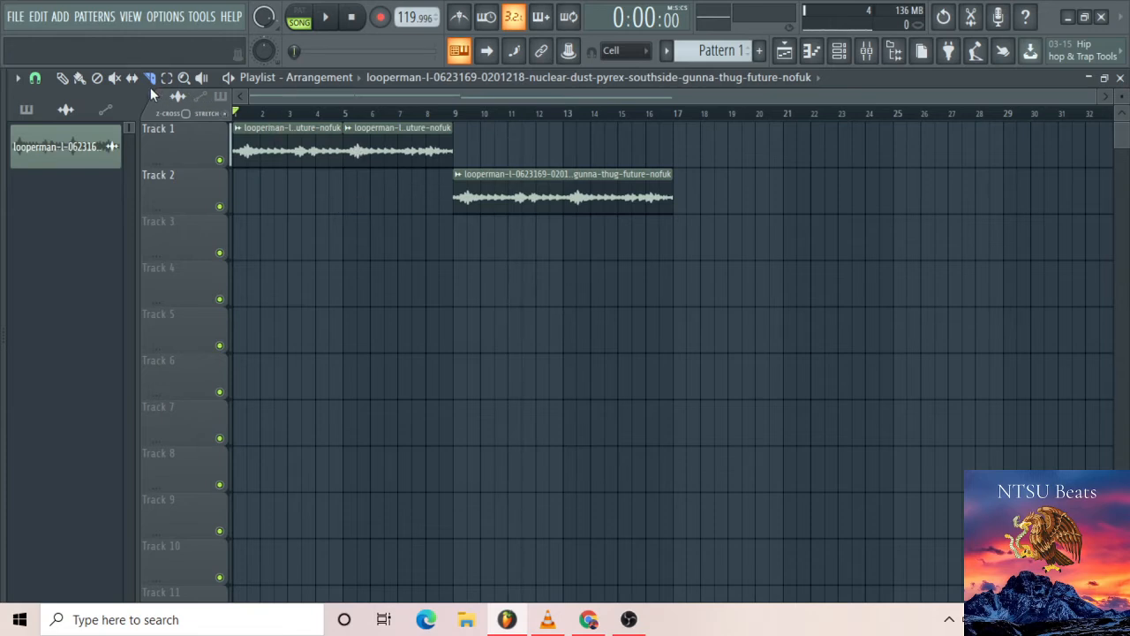
Delete the second half of the Track 1 loop and the Track 2 copy, keeping only the four-bar clip
click(62, 79)
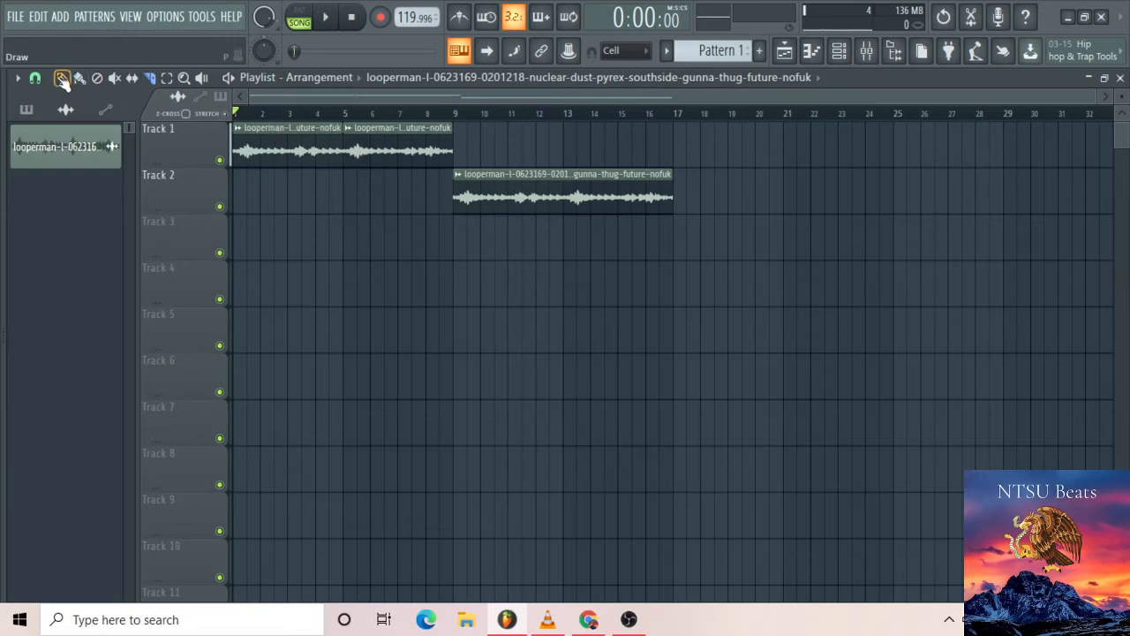
right_click(361, 153)
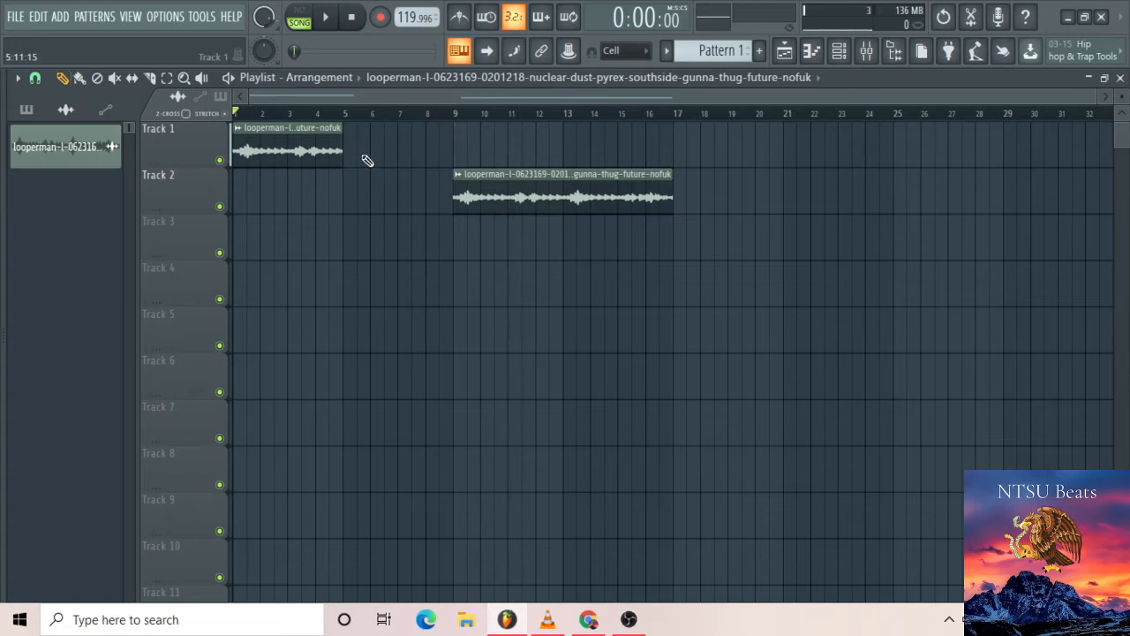
right_click(488, 193)
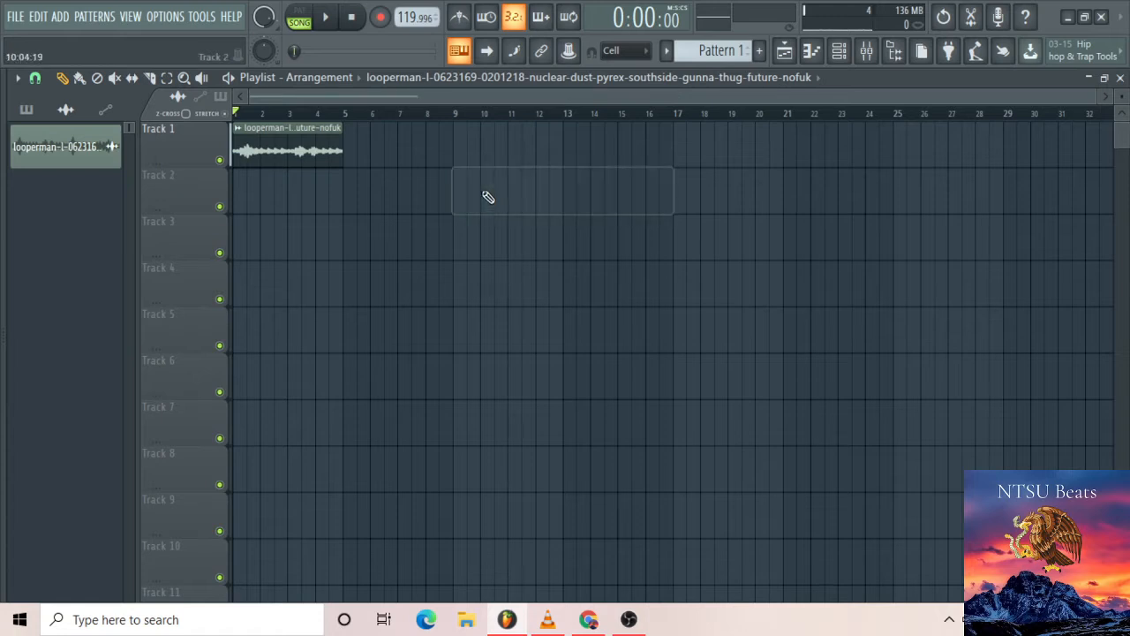
click(291, 150)
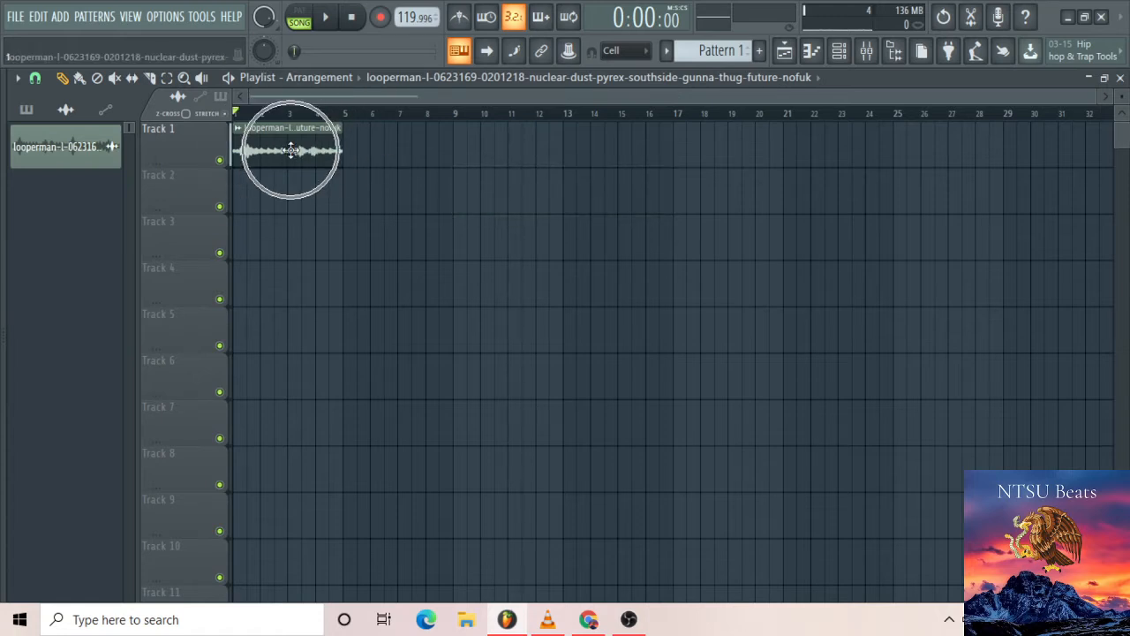
Duplicate the four-bar loop clip on Track 1 so the copy starts at bar 5, and play both clips through
click(291, 150)
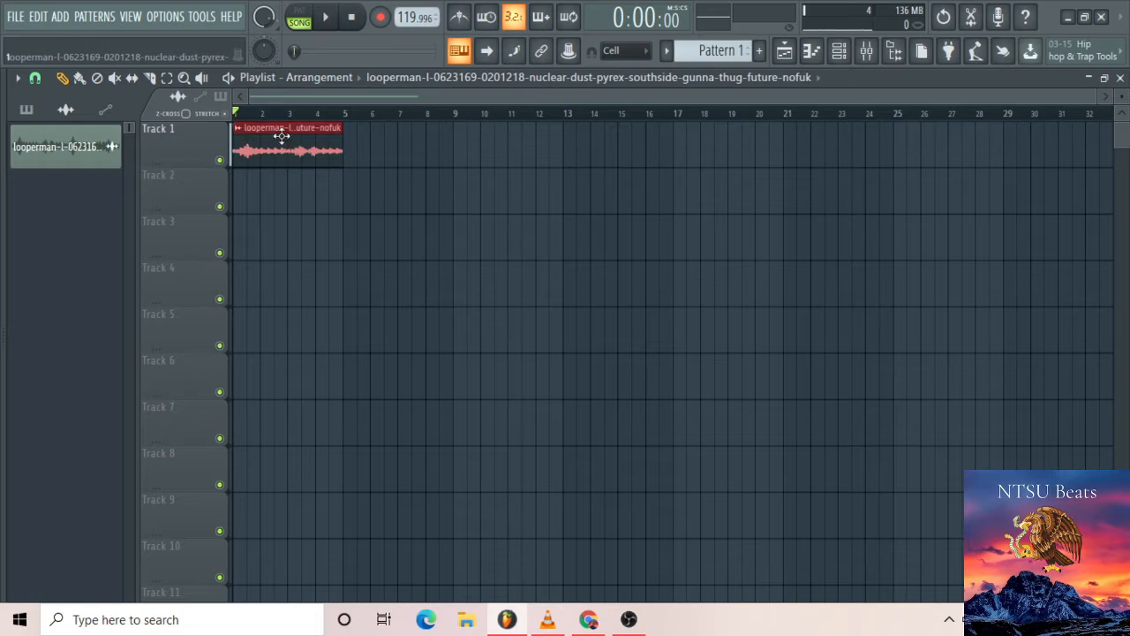
key(ctrl+b)
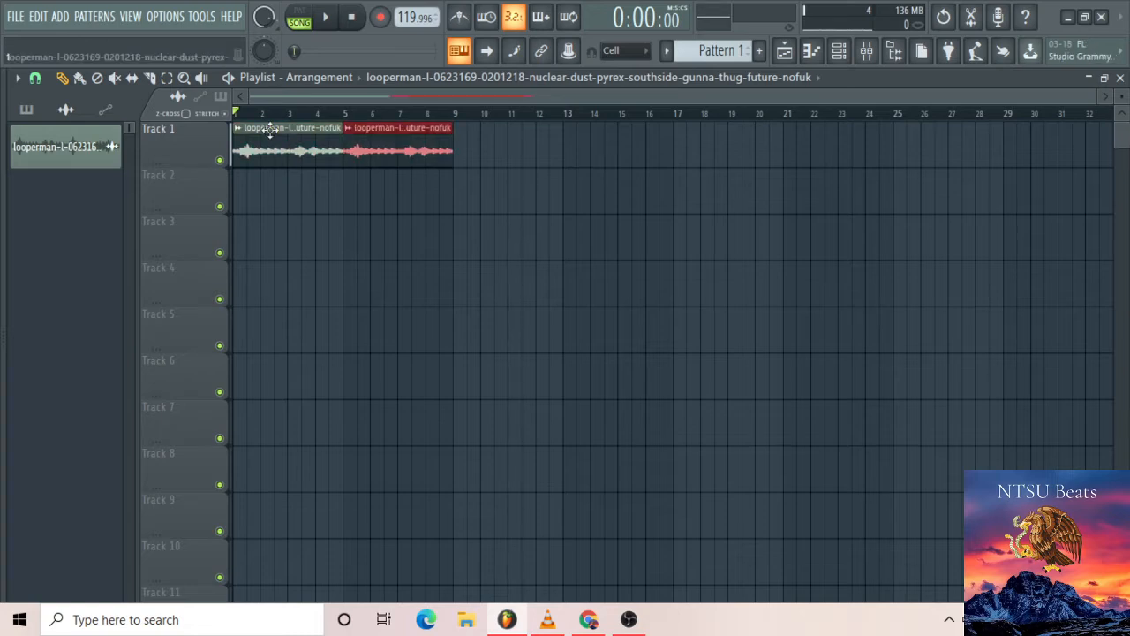
key(space)
click(364, 212)
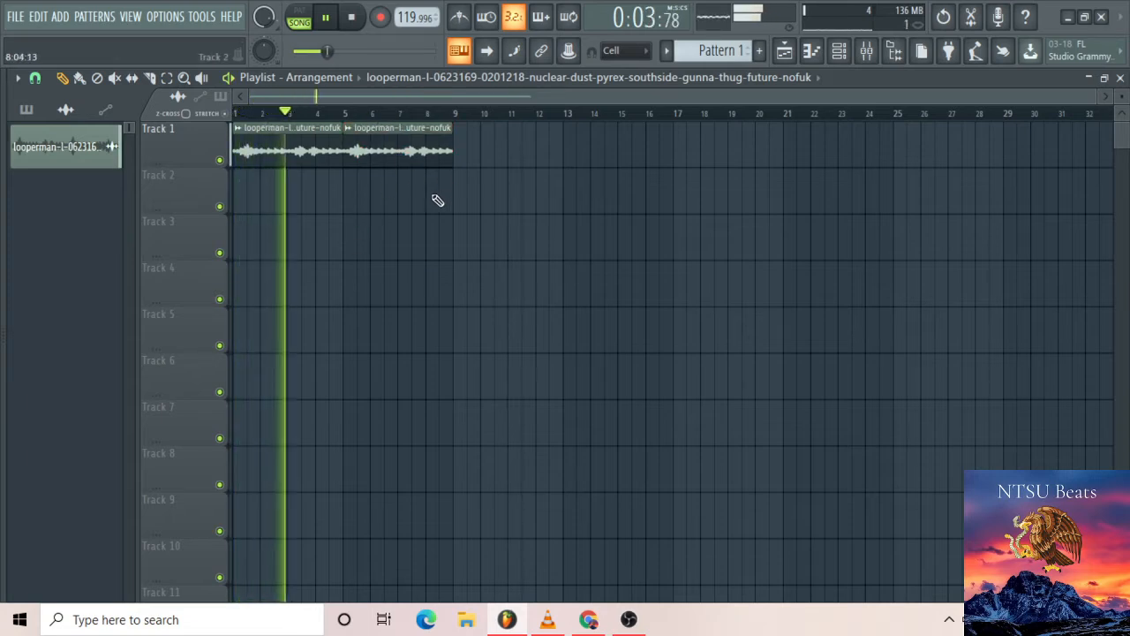
click(431, 158)
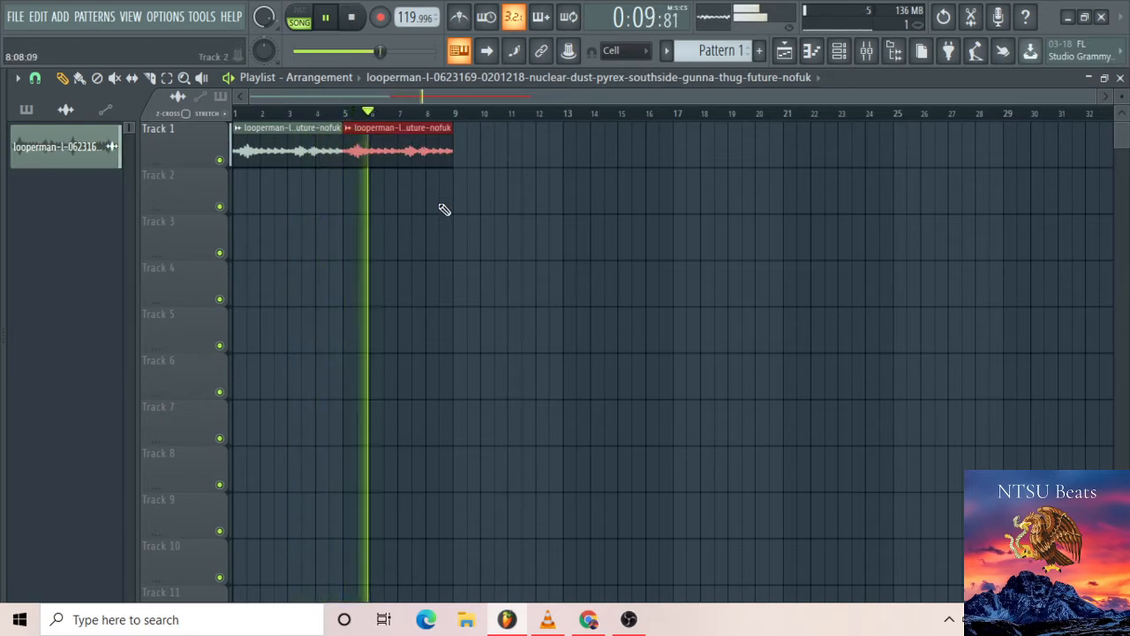
click(440, 196)
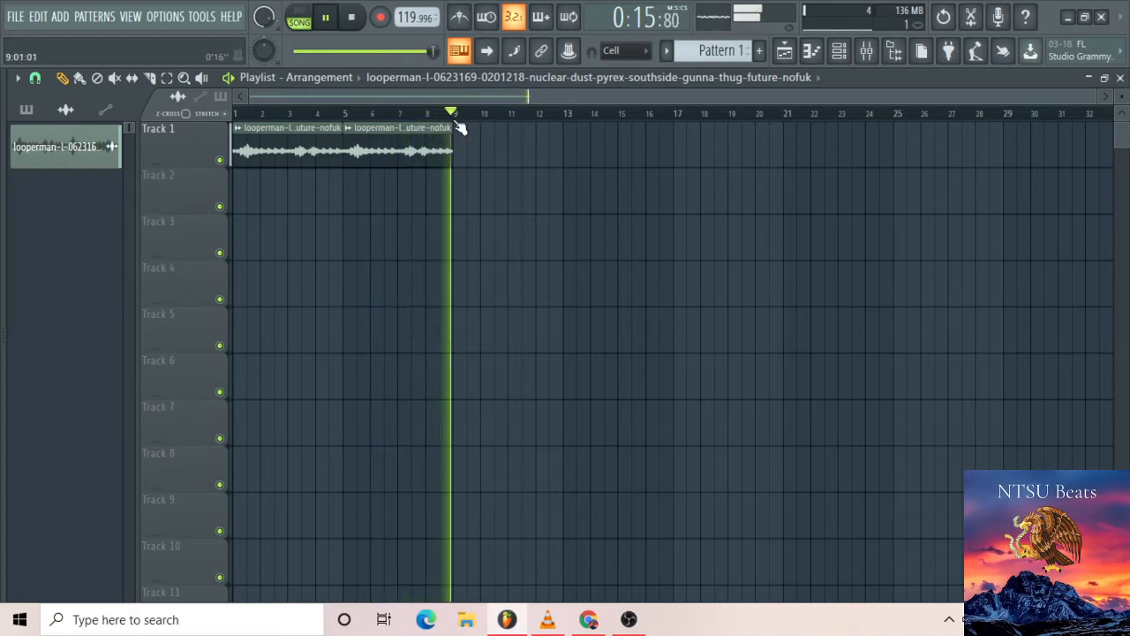
key(space)
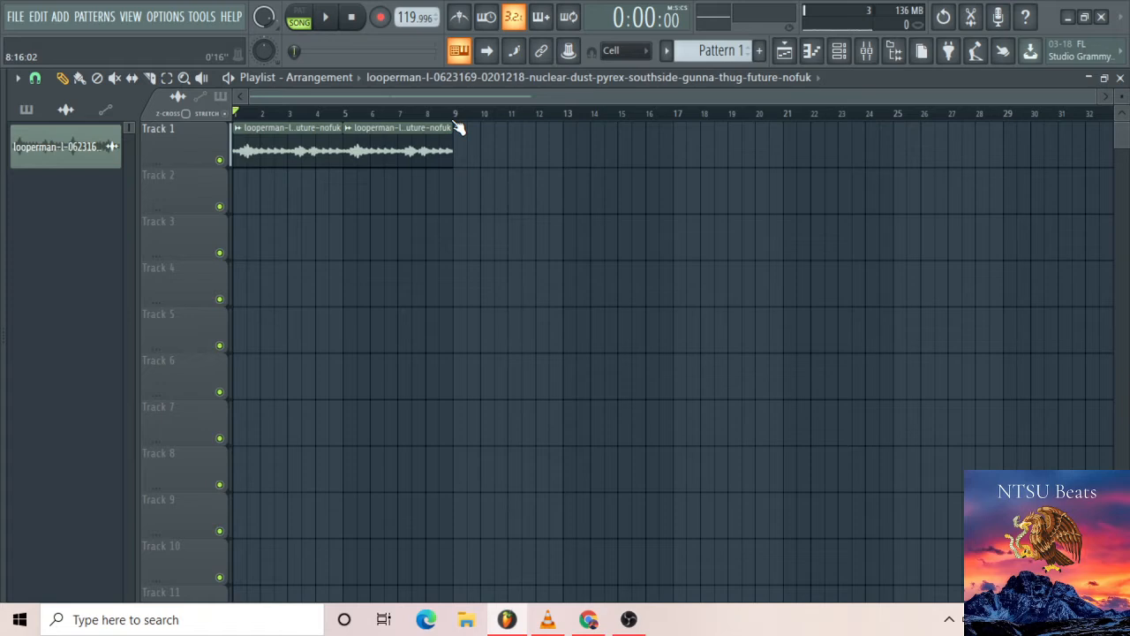
Select bars 1 through 8 as the playlist's time range, and open the channel rack with its filter set to All
drag(452, 117, 212, 110)
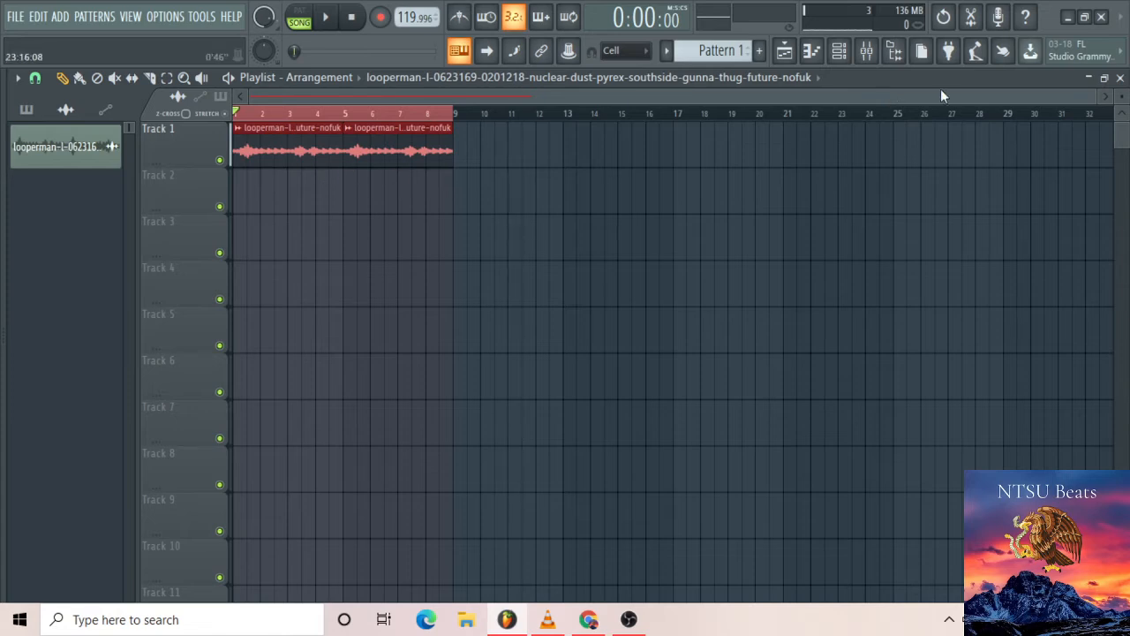
click(839, 50)
click(716, 189)
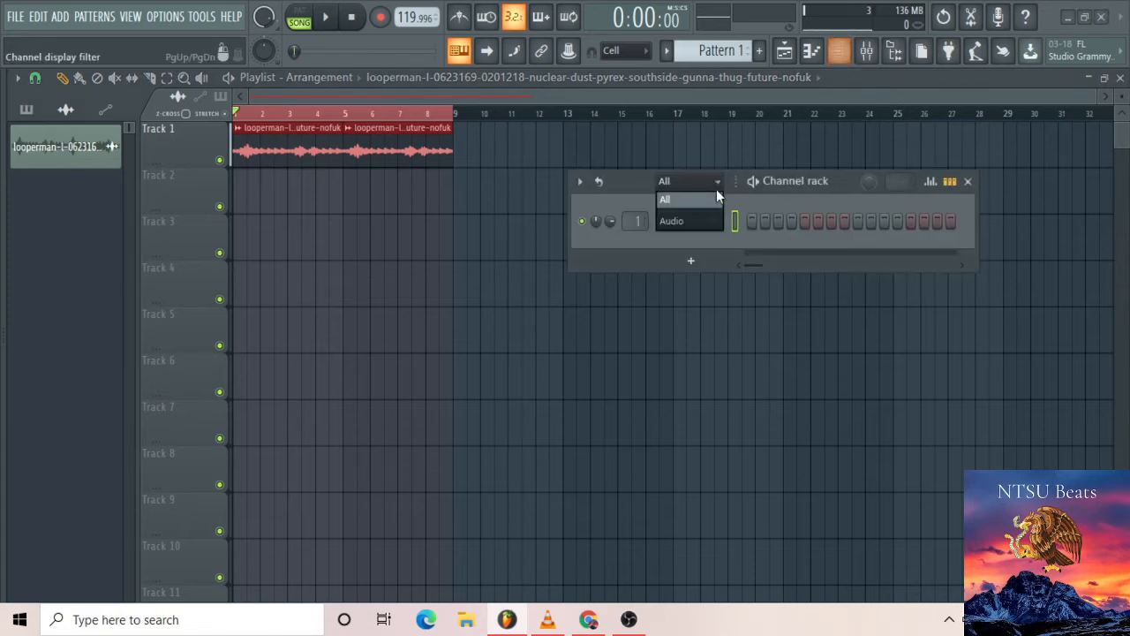
click(714, 192)
click(715, 192)
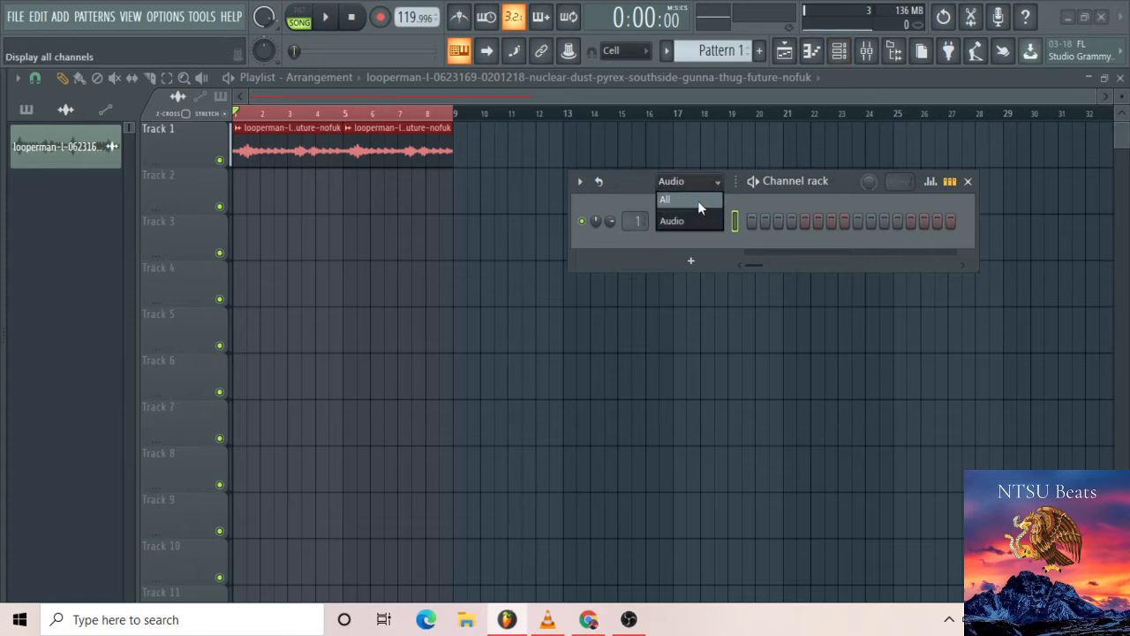
click(697, 202)
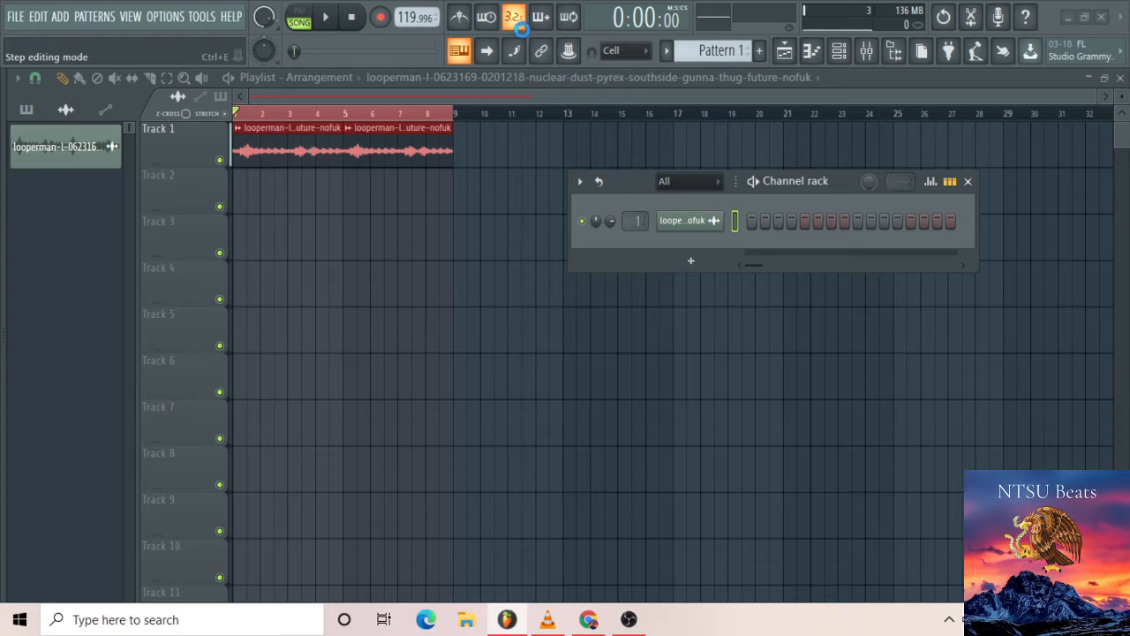
Save the project in the Projects folder as "trap beat tu"
key(ctrl+shift+s)
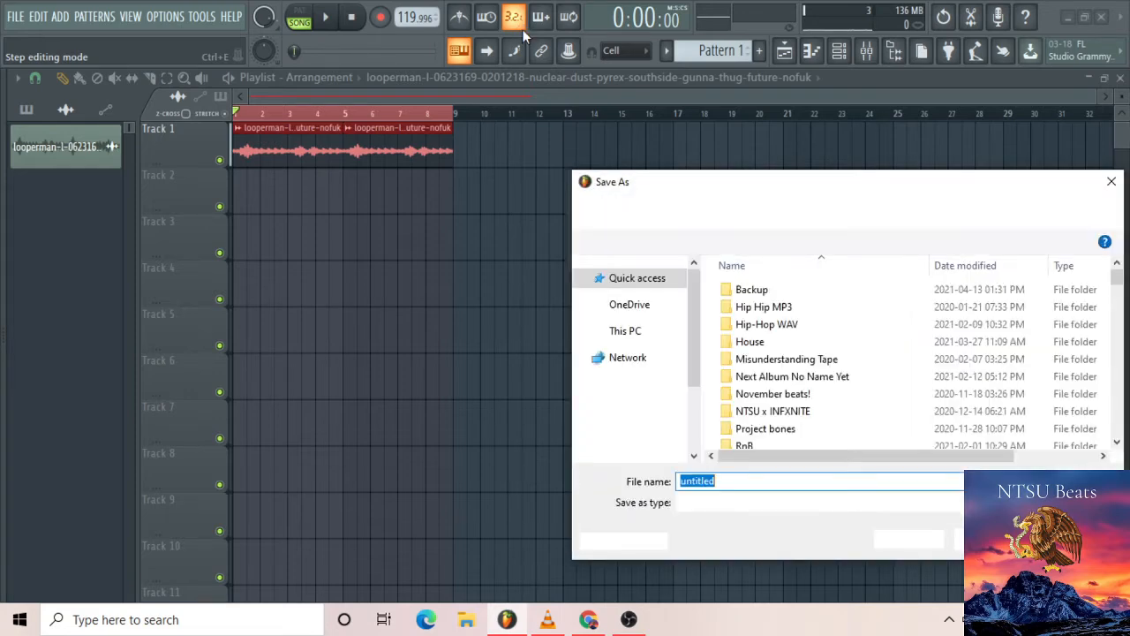
text(trap b)
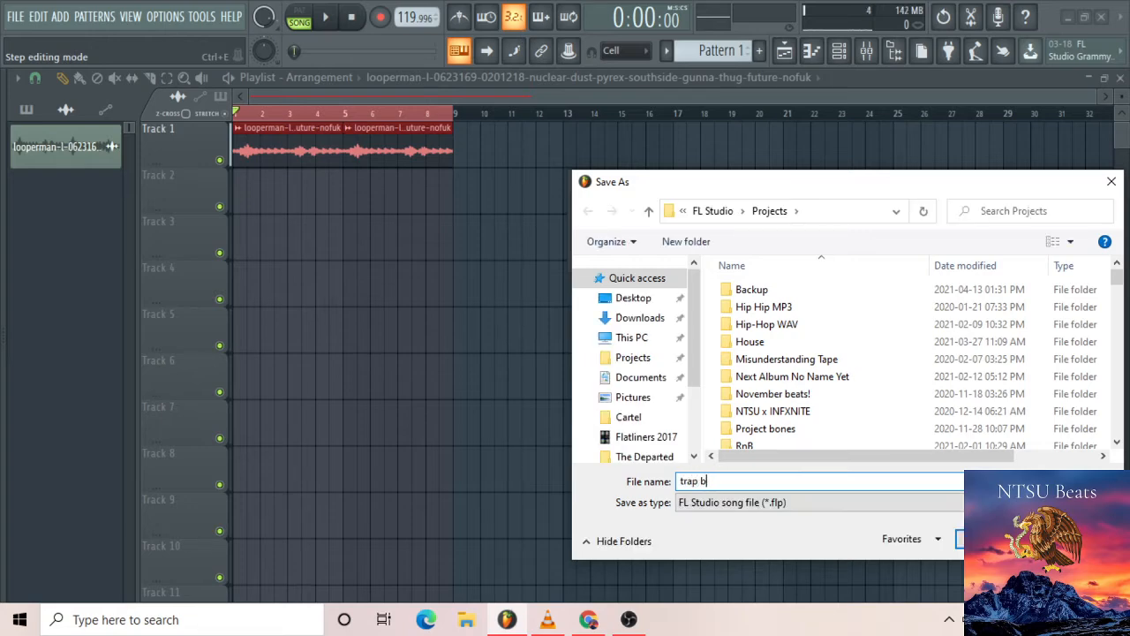
text(eat tu)
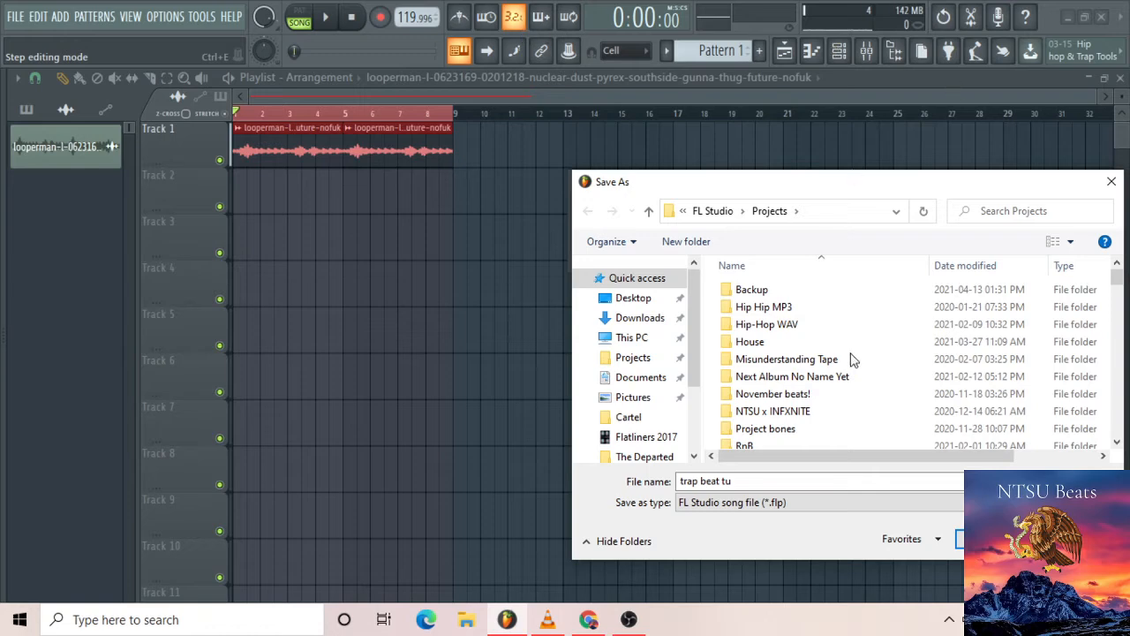
key(ctrl+a)
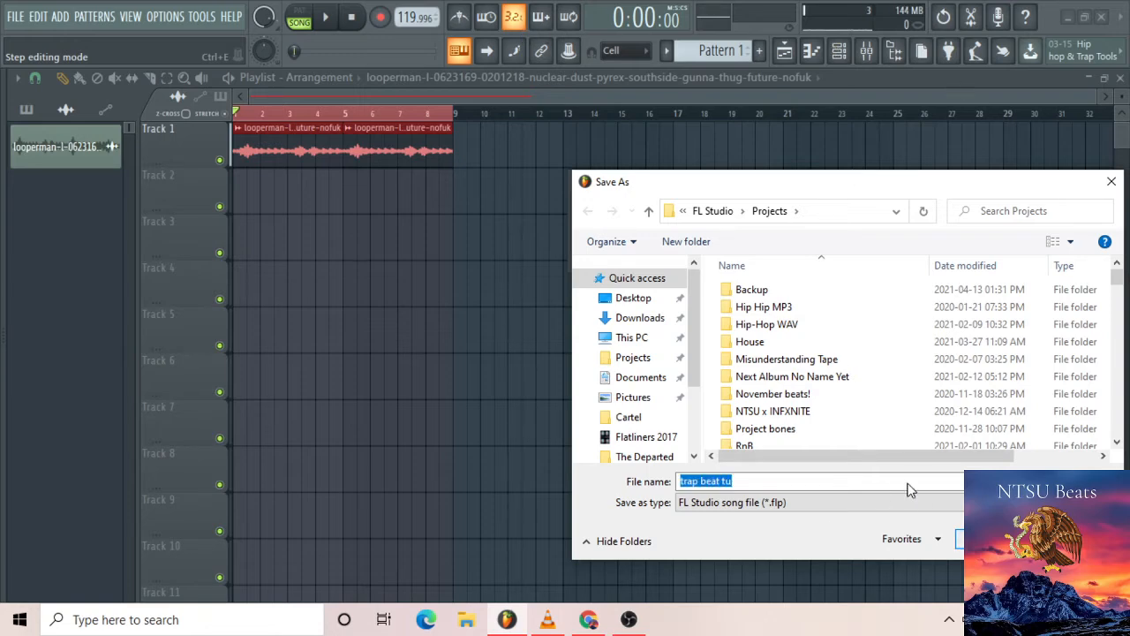
key(Return)
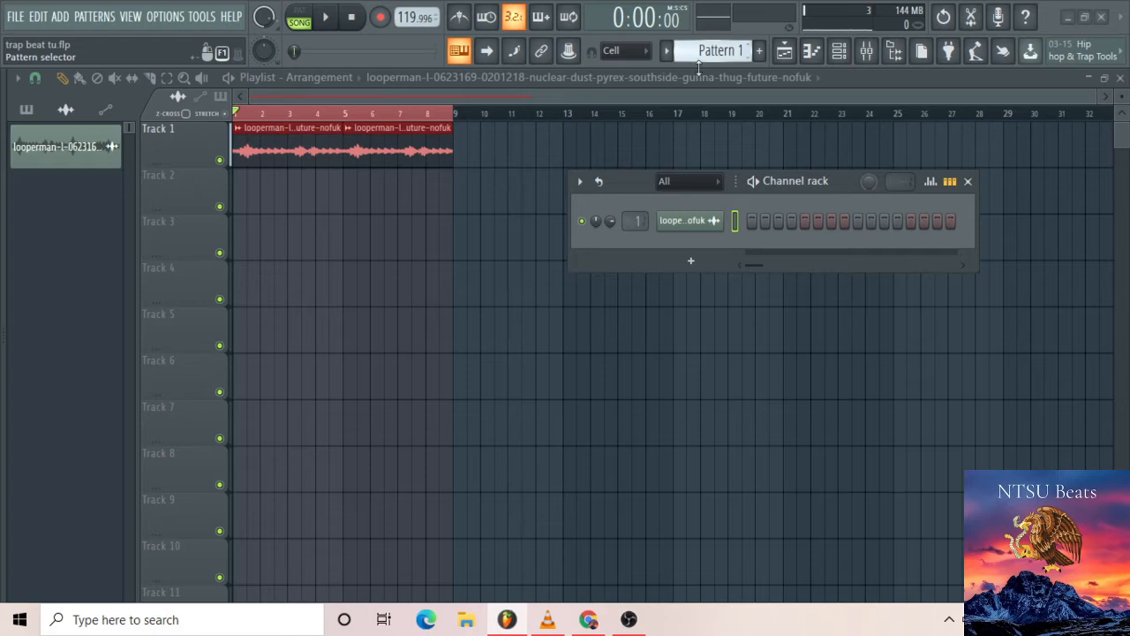
Place a Pattern 1 clip at bar 1 of Track 2 and stretch it to four bars
click(698, 57)
click(270, 197)
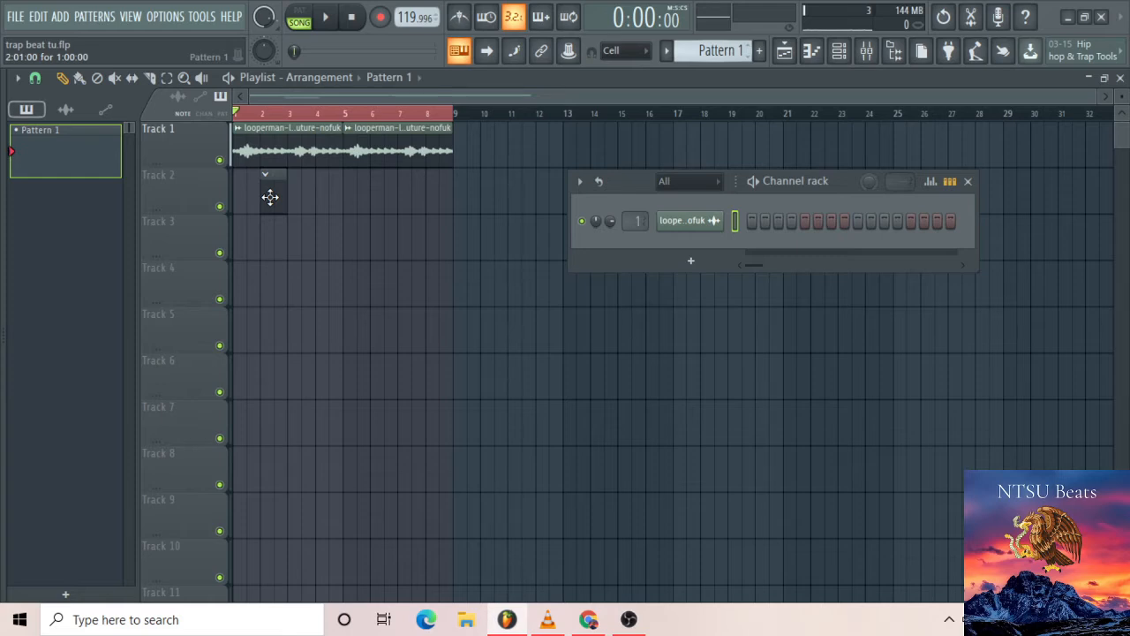
drag(271, 197, 338, 193)
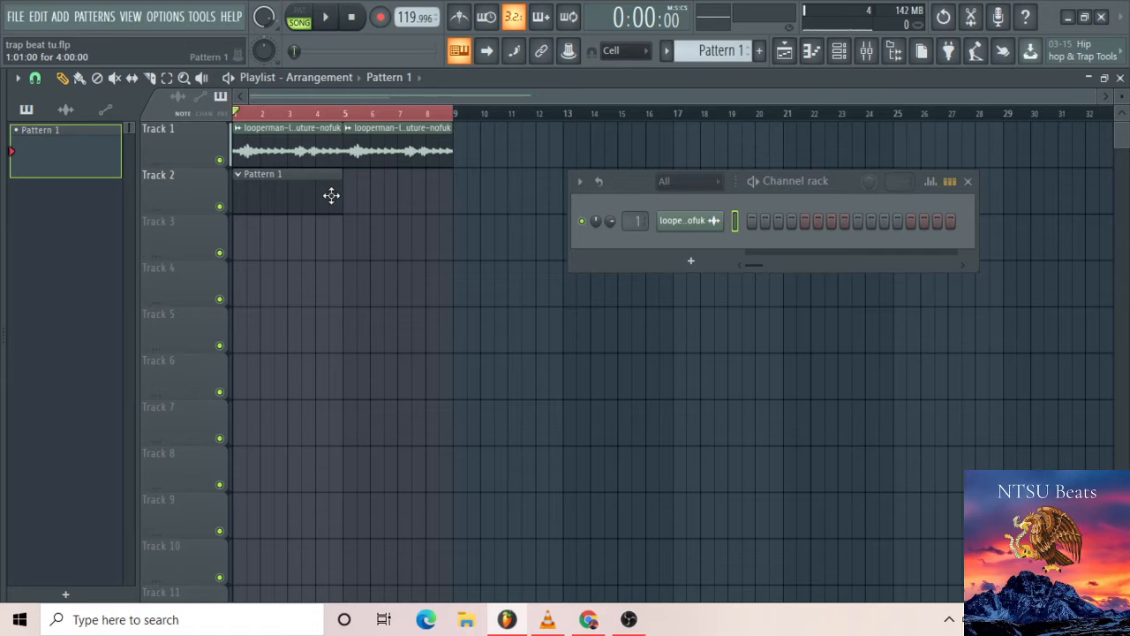
click(329, 196)
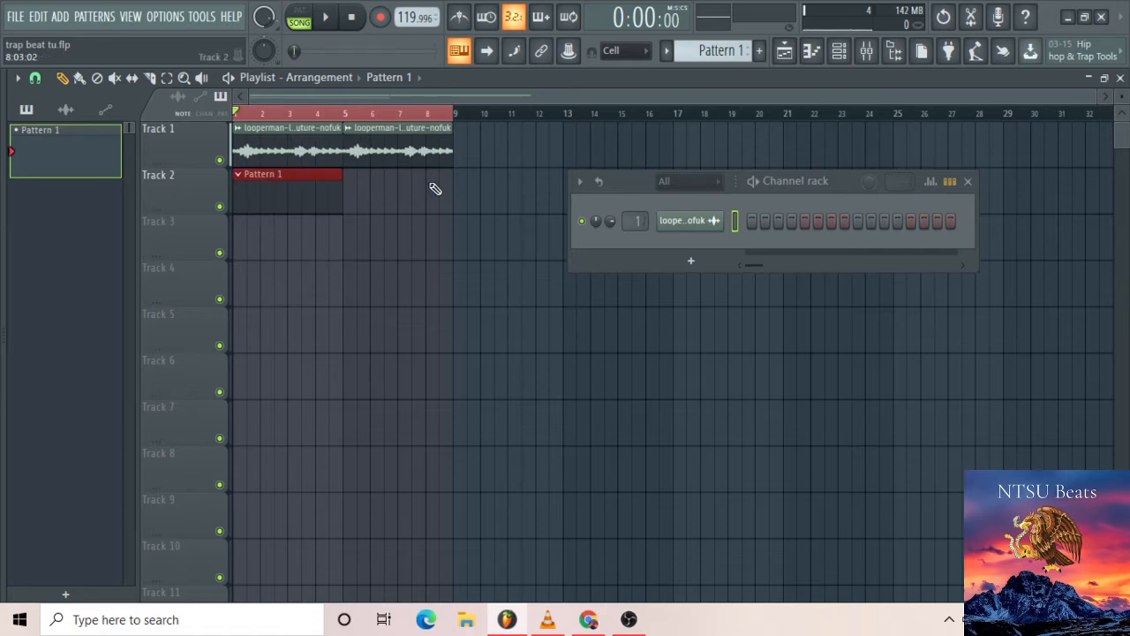
Try to duplicate the Track 2 pattern clip, and undo the duplication along with the clip's resize
key(ctrl+b)
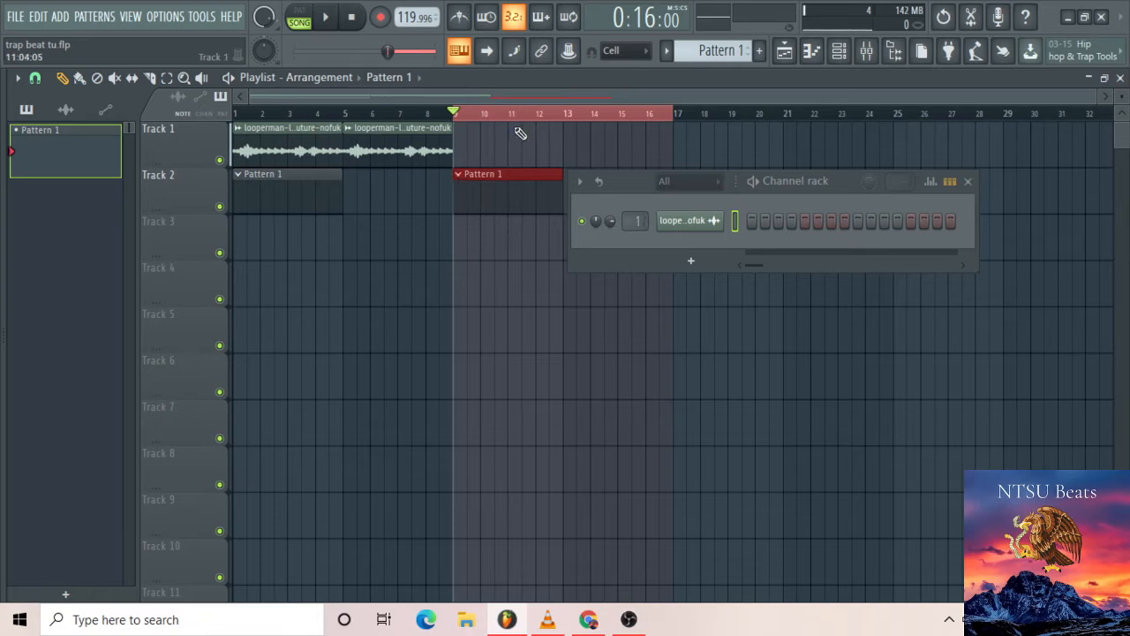
key(ctrl+z)
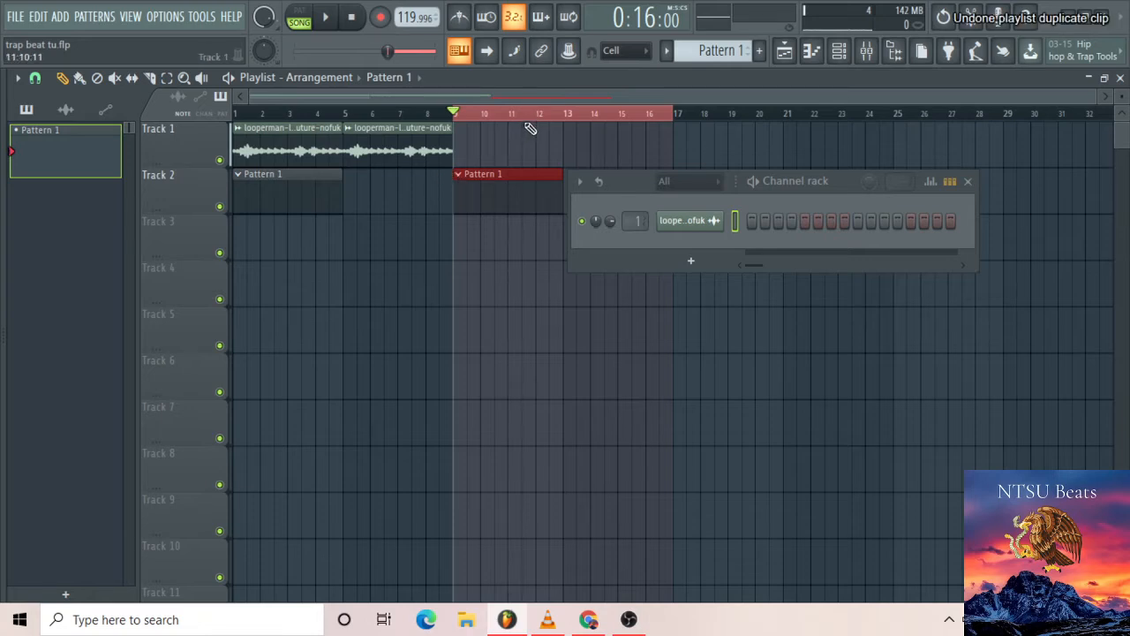
key(ctrl+z)
key(ctrl+z)
key(ctrl+z)
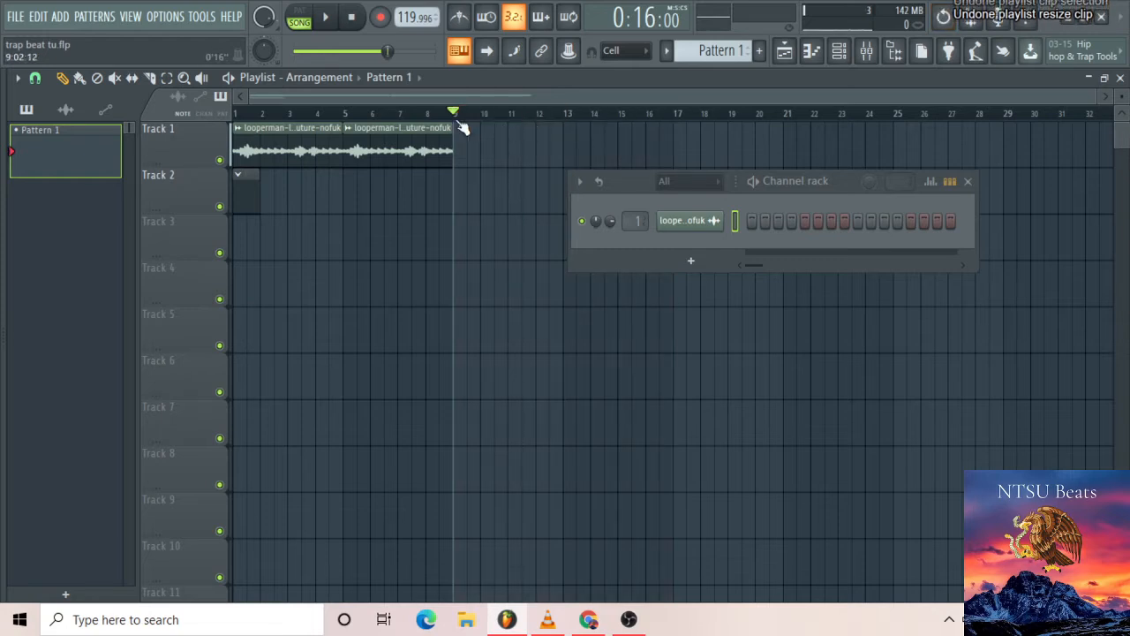
Reselect bars 1 through 8, and fill them on Track 2 with two four-bar Pattern 1 clips starting at bars 1 and 5
drag(453, 113, 170, 113)
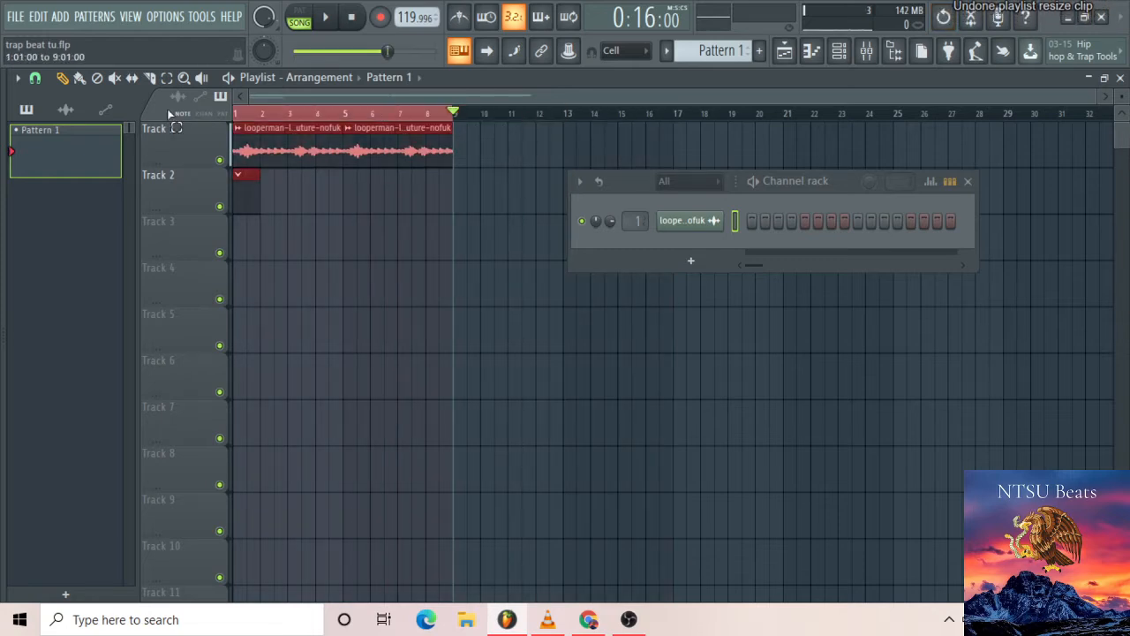
click(308, 194)
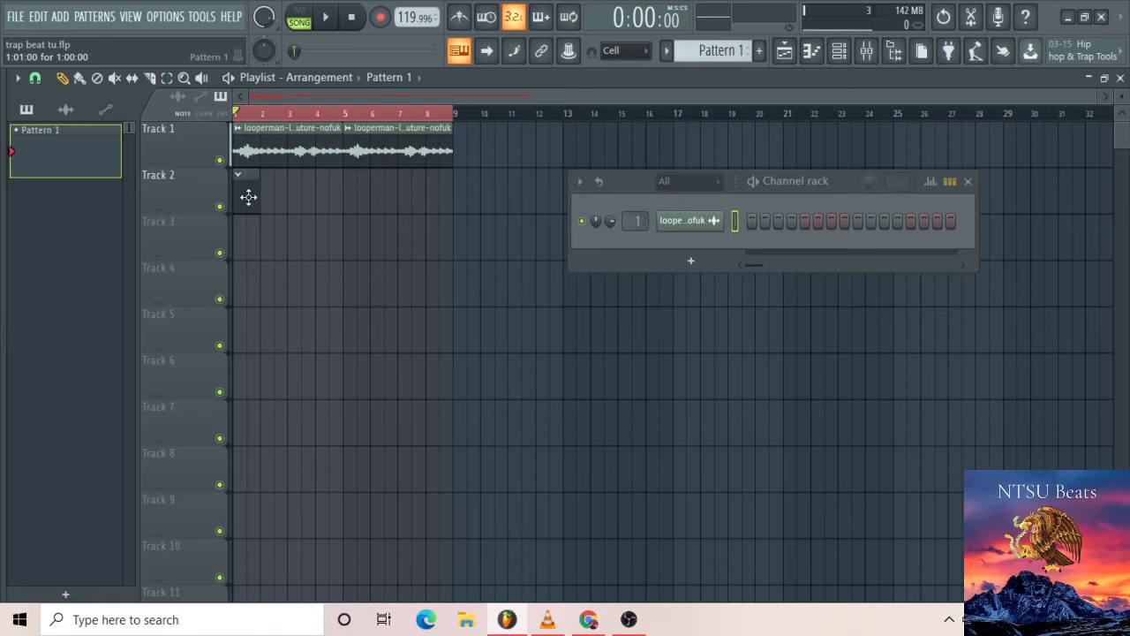
drag(248, 196, 432, 196)
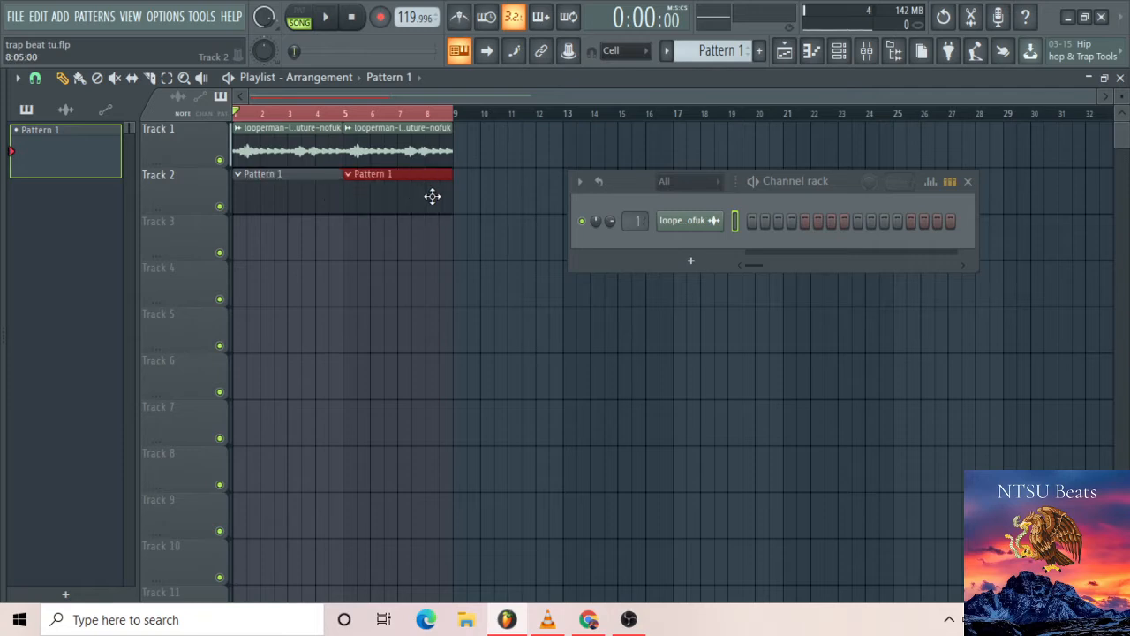
click(405, 236)
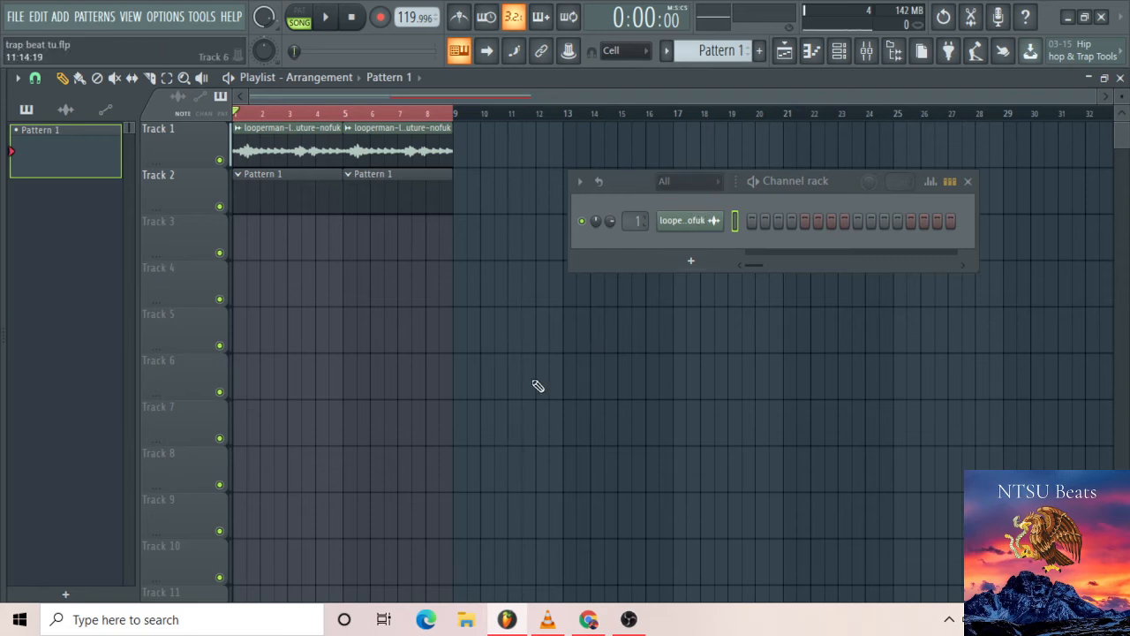
Switch to OBS to check the recording, and return to FL Studio
click(630, 622)
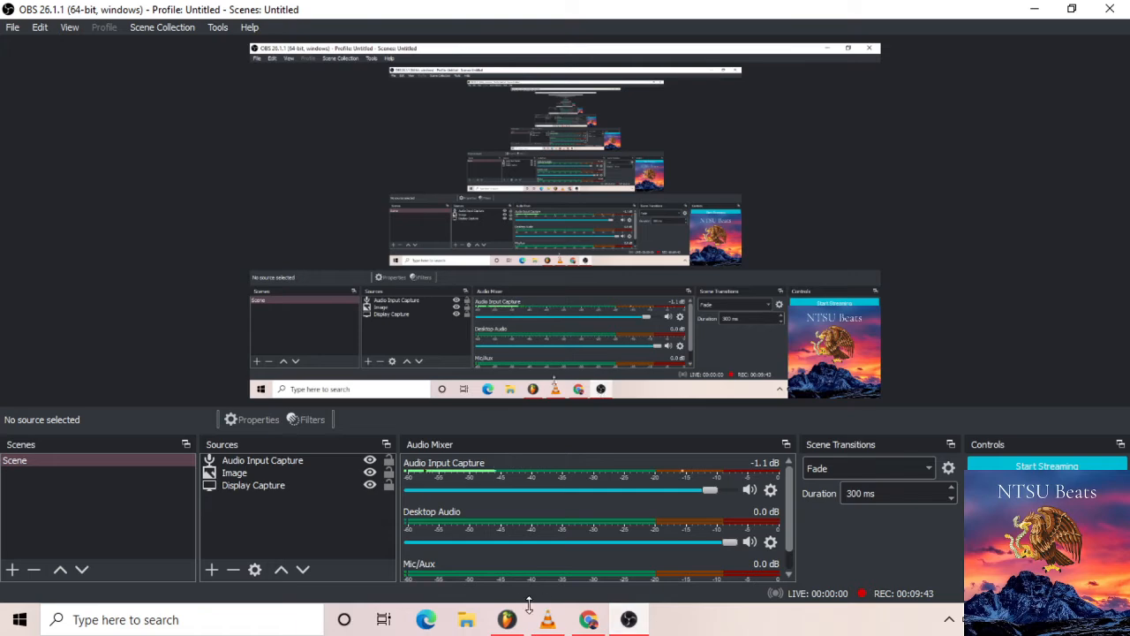
click(507, 619)
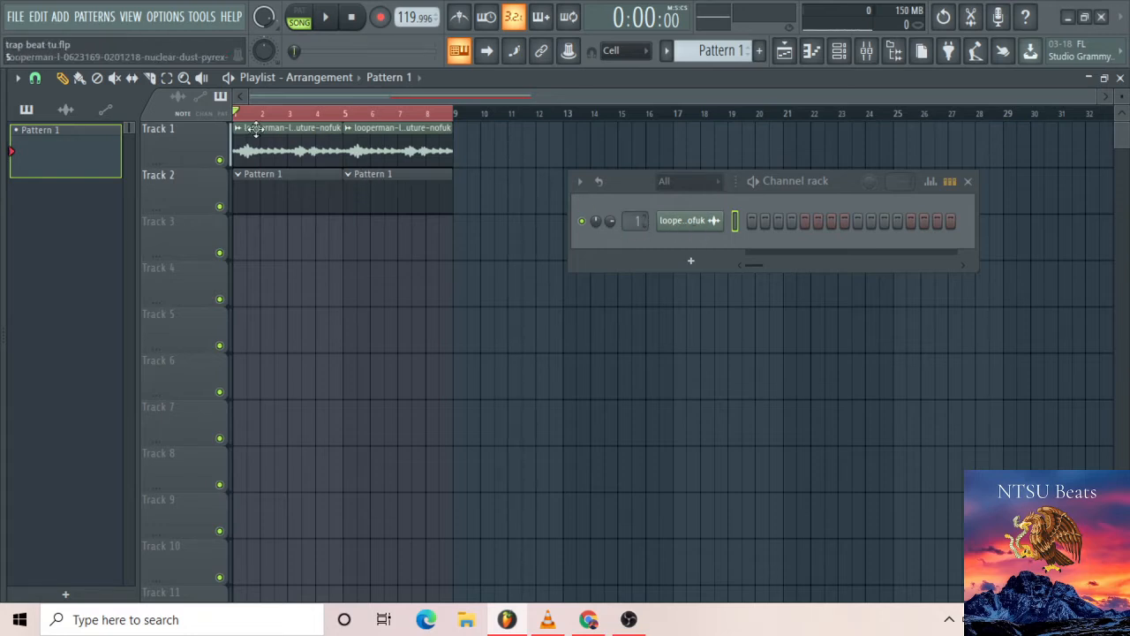
Reveal the browser and turn off its Auto-hide option
mouse_move(14, 212)
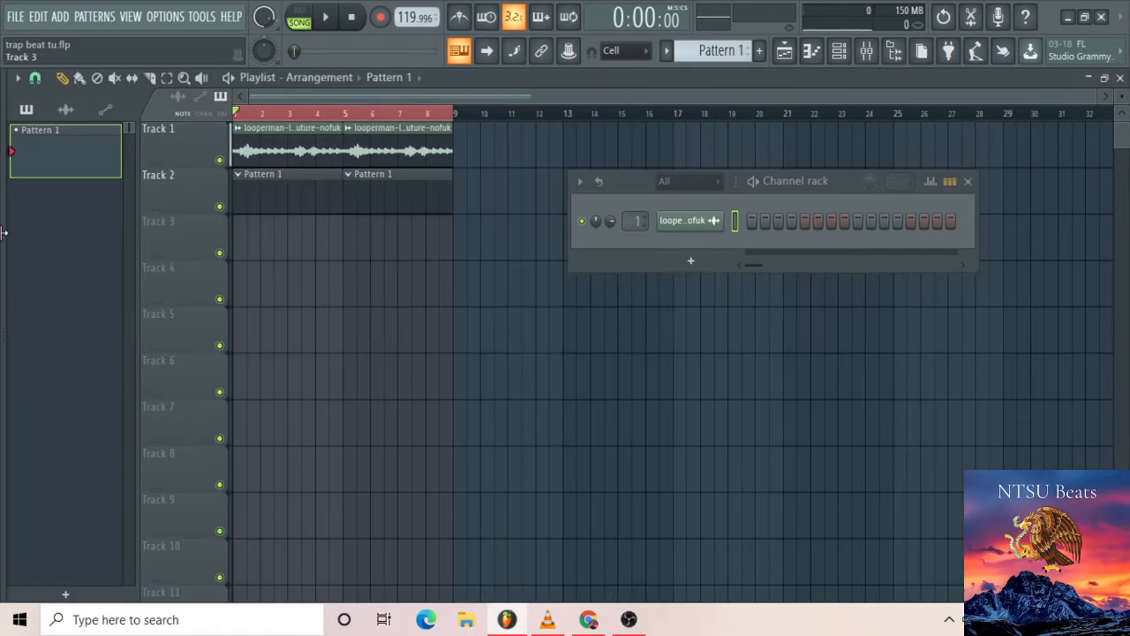
mouse_move(5, 128)
scroll(20, 175, down, 1)
scroll(20, 175, down, 15)
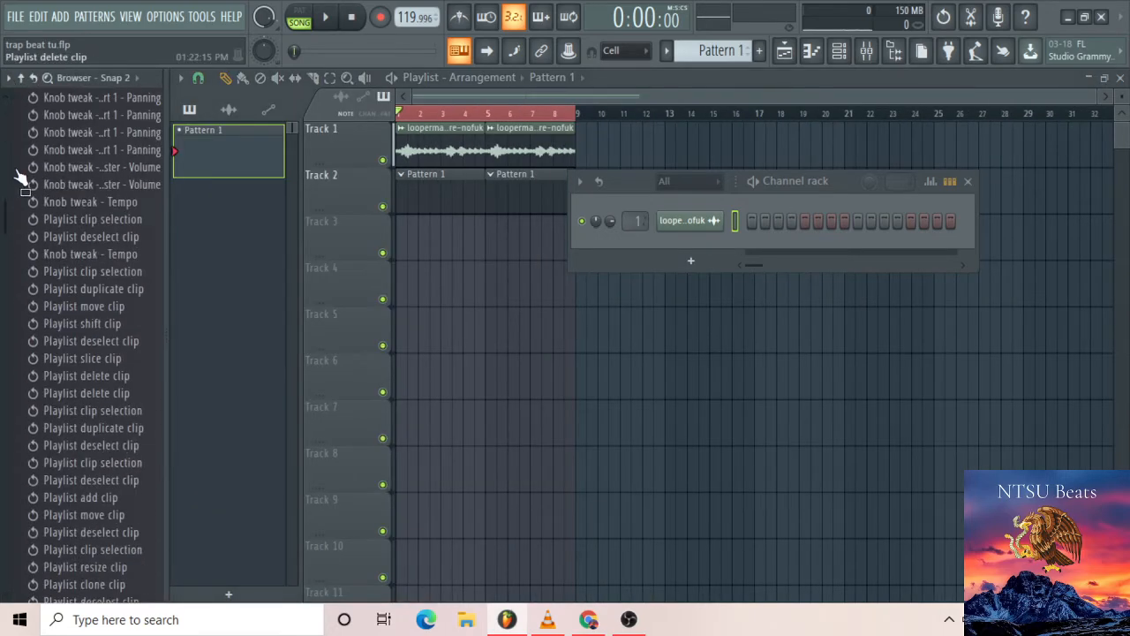
click(23, 78)
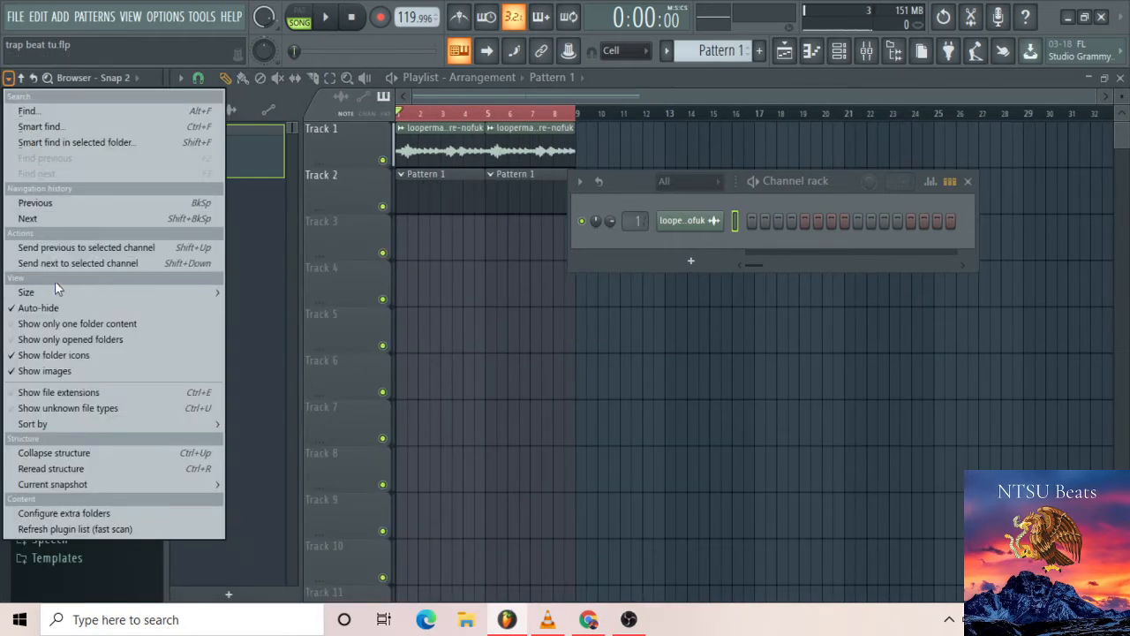
click(52, 305)
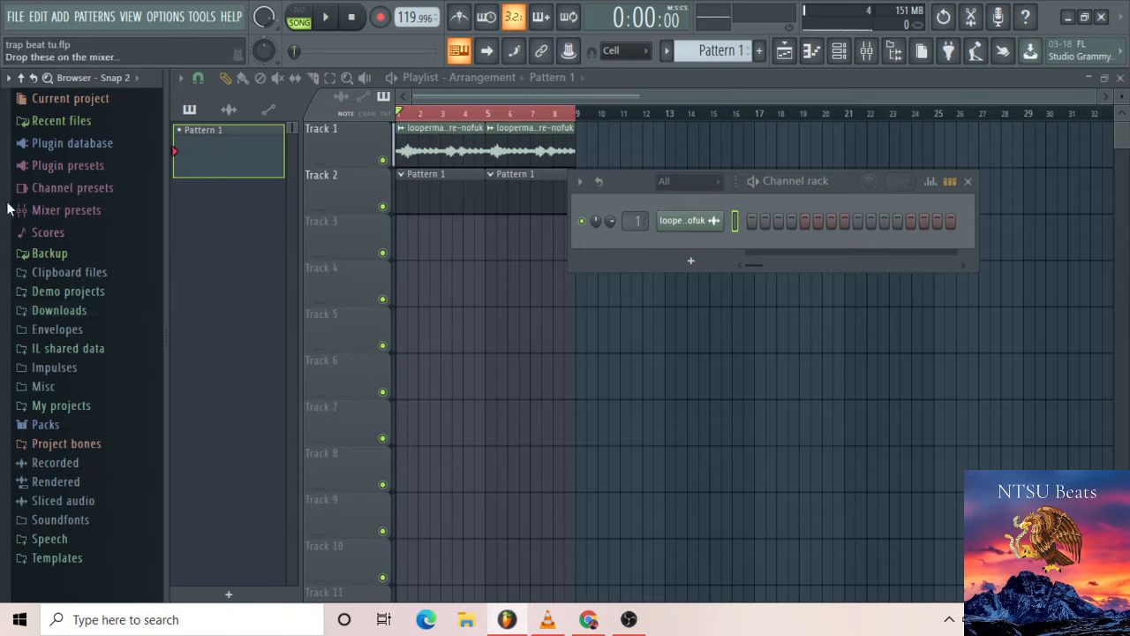
Look through the sample packs in the browser's Packs folder, and turn the browser's Auto-hide option back on
click(65, 424)
scroll(65, 425, down, 12)
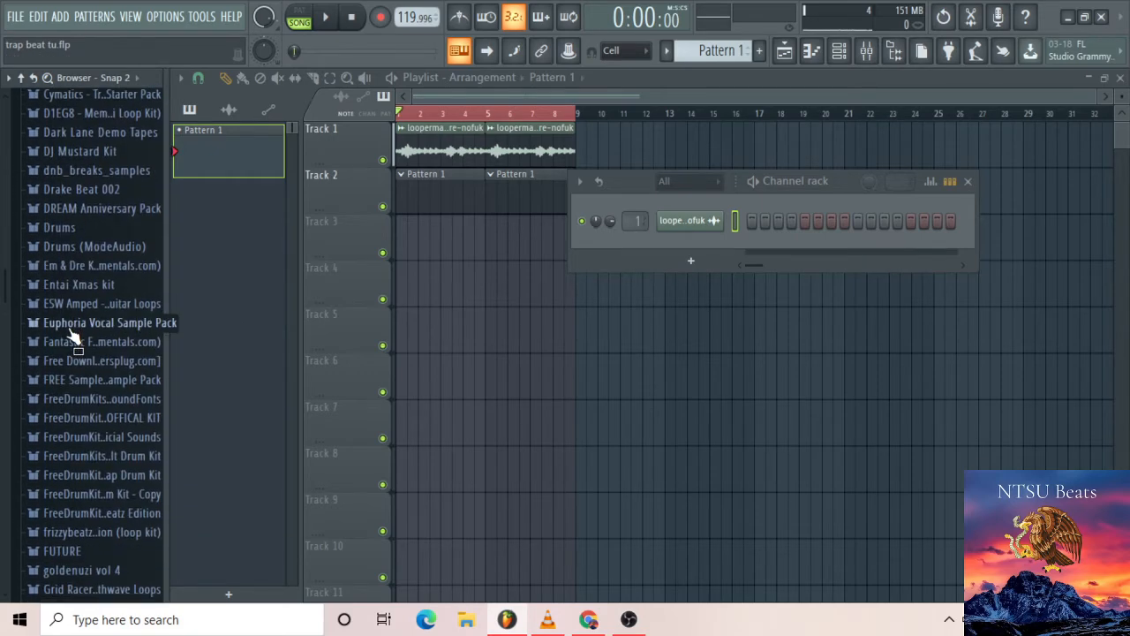
scroll(73, 337, up, 15)
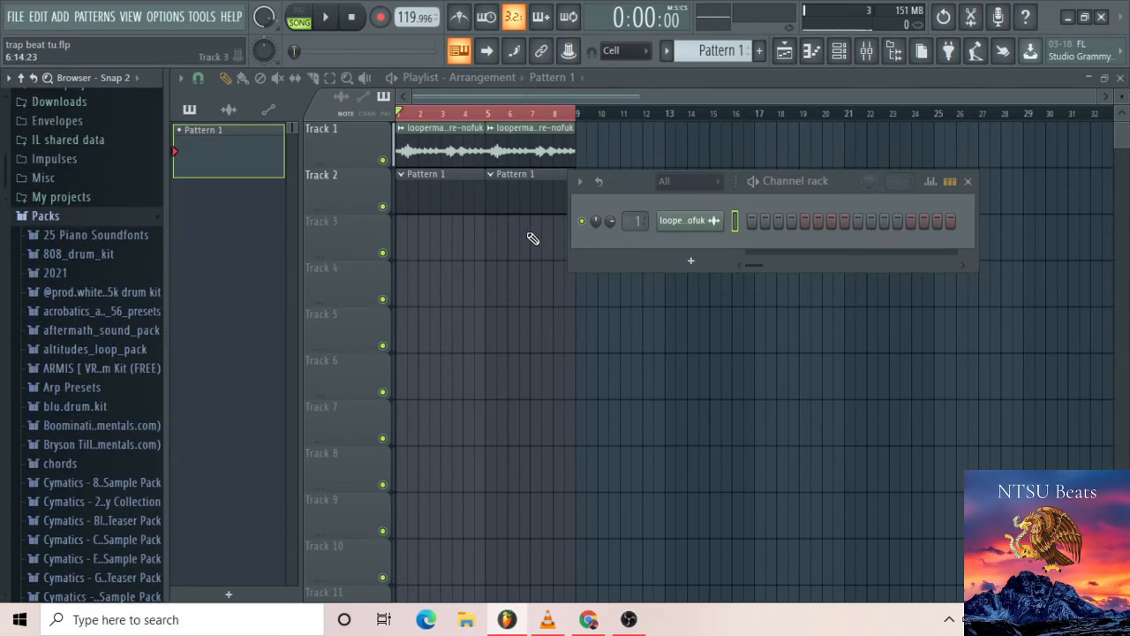
click(9, 79)
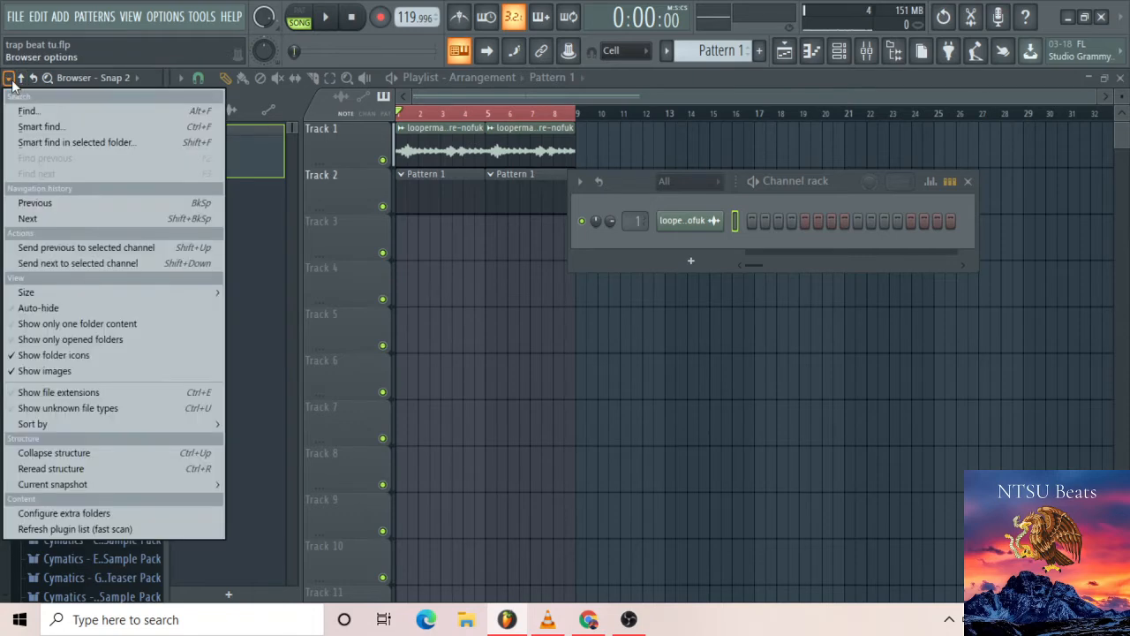
click(26, 307)
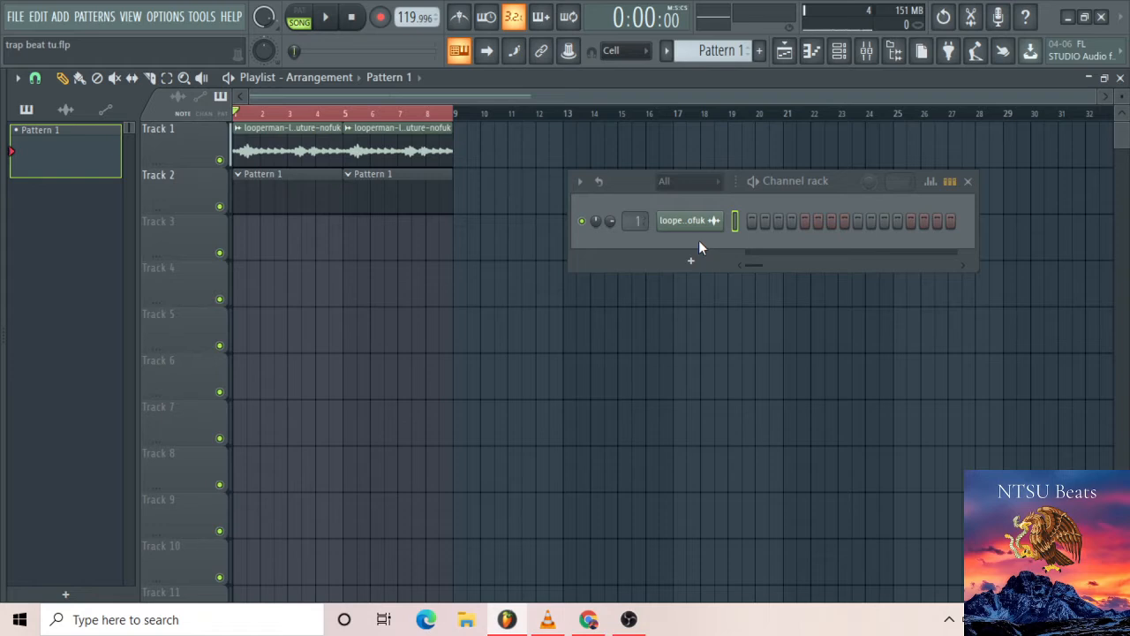
Show the piano roll, channel rack and mixer in turn, and return to the playlist with the channel rack open
click(784, 53)
click(784, 53)
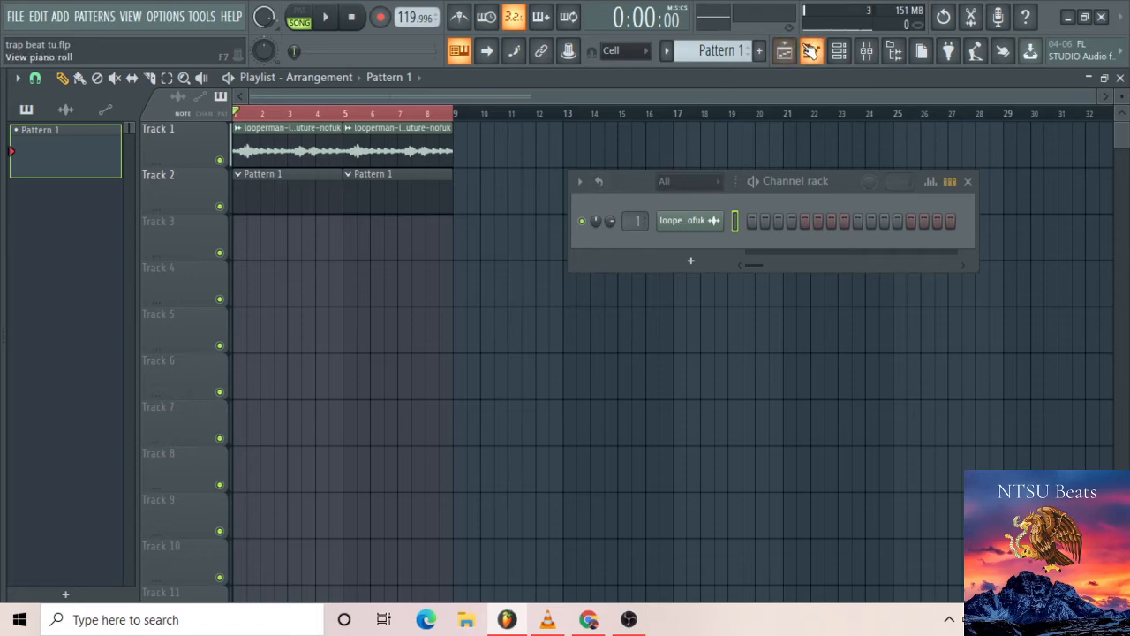
click(811, 50)
key(alt+F8)
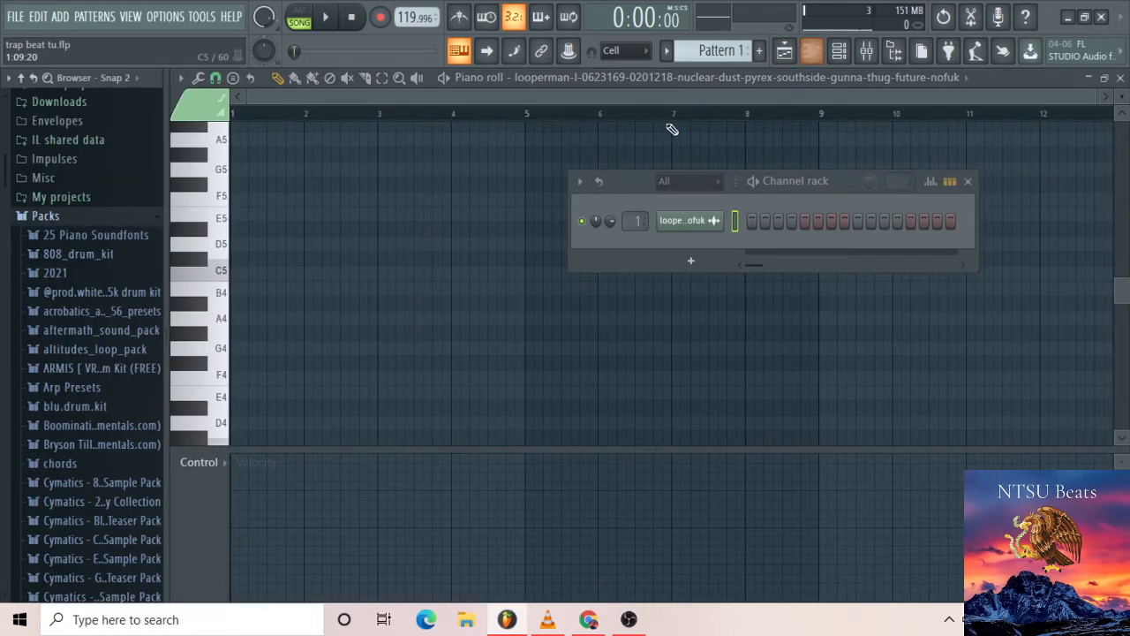
key(alt+F8)
click(841, 55)
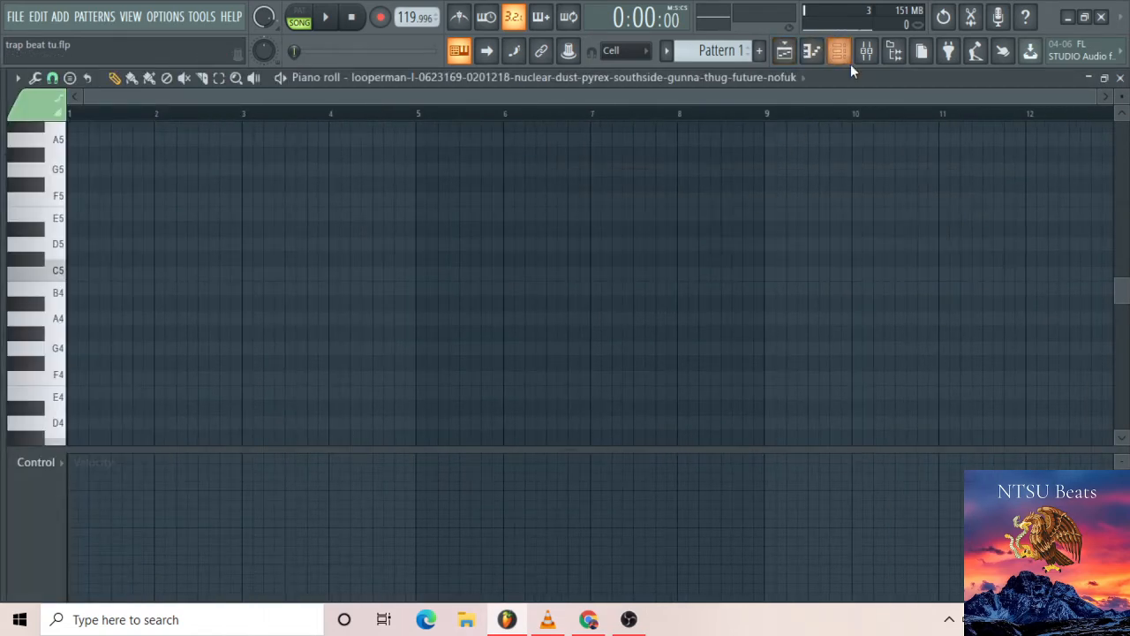
click(848, 61)
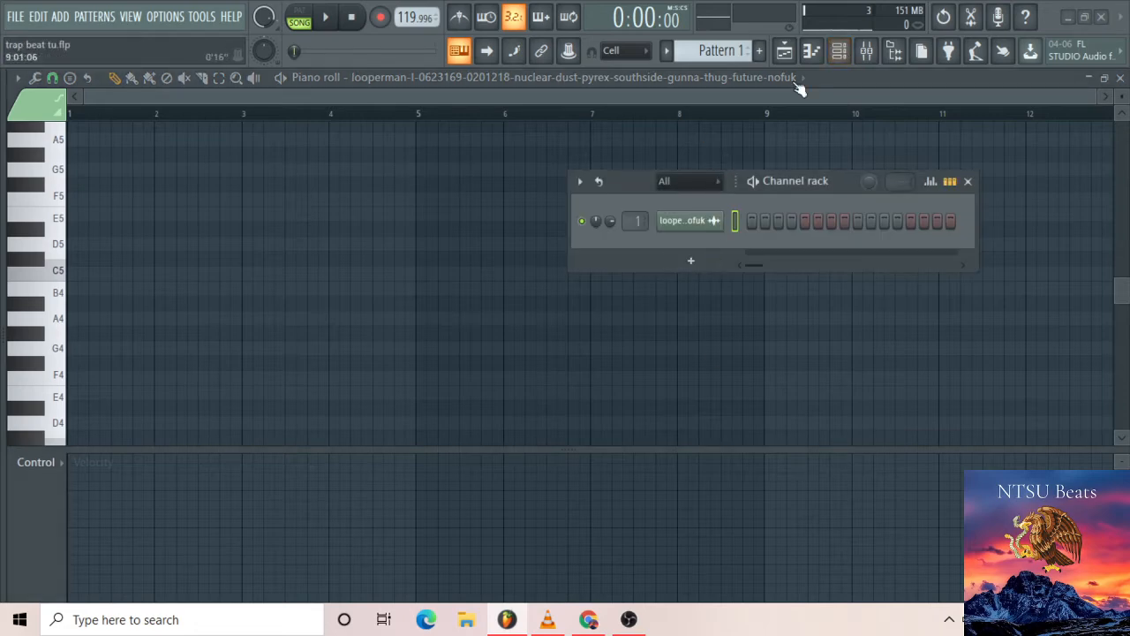
click(839, 52)
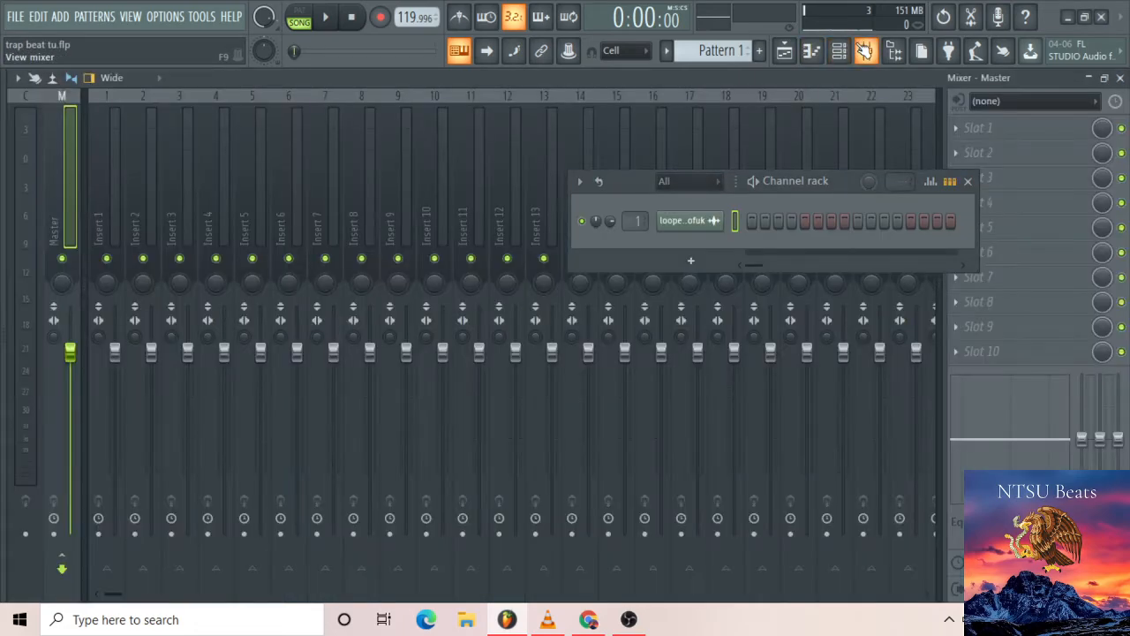
click(785, 50)
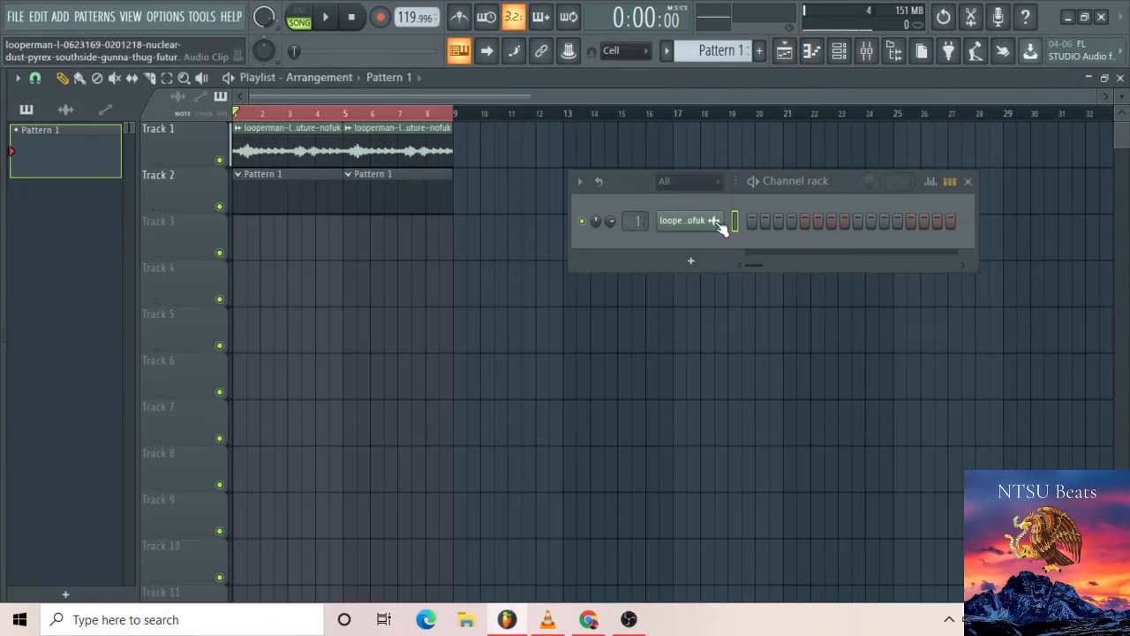
Open the looperman loop's channel settings, and load its sample into the audio editor
click(719, 227)
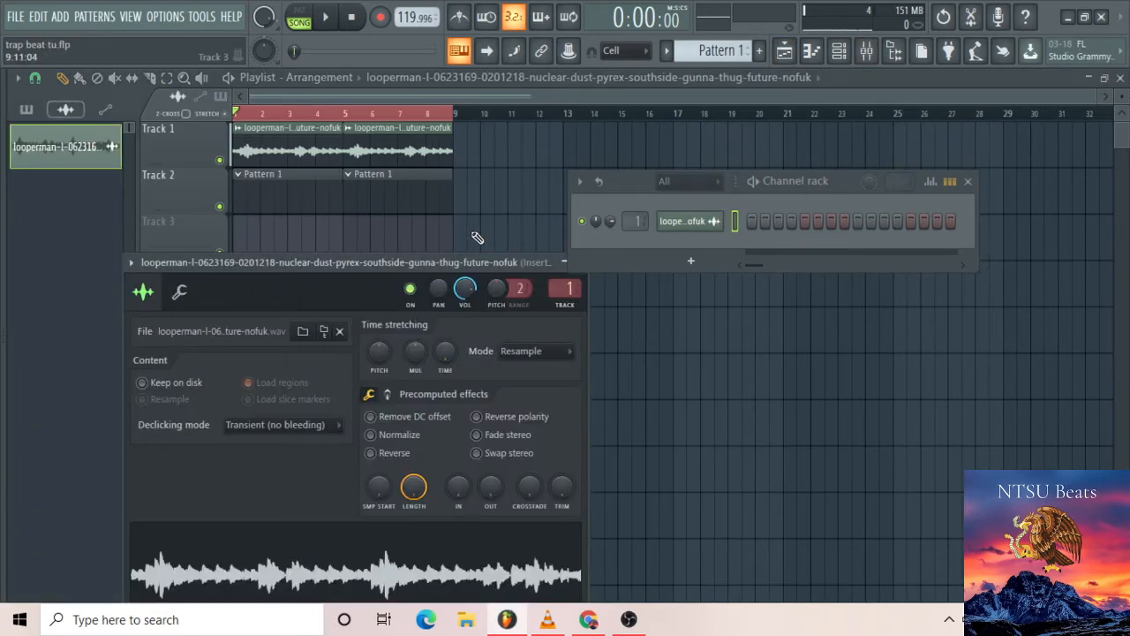
drag(466, 263, 448, 190)
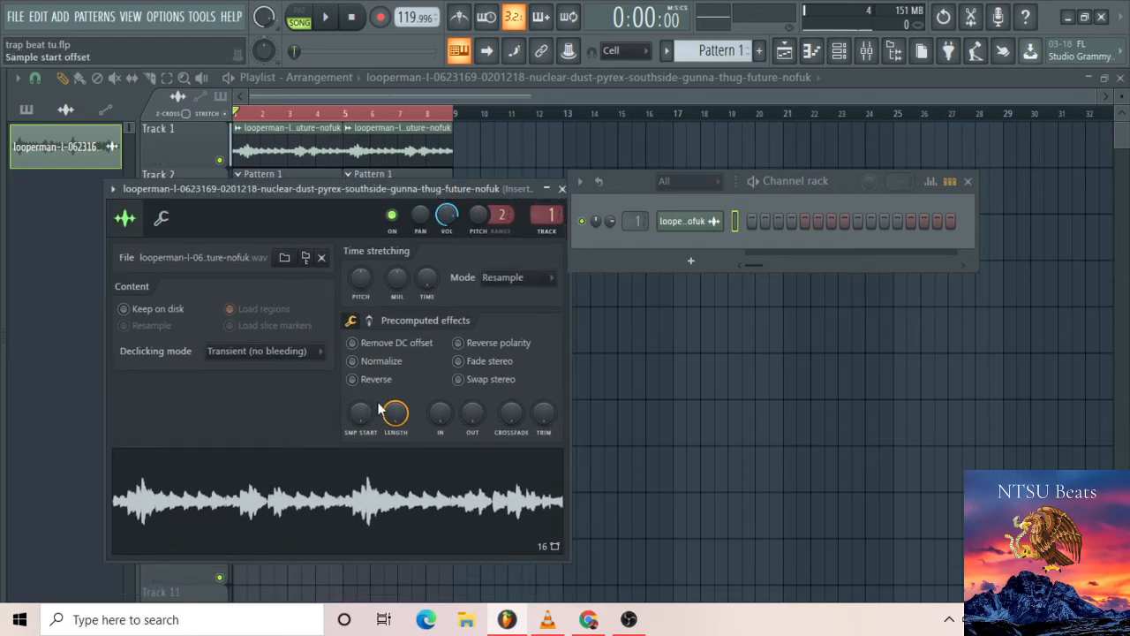
right_click(413, 493)
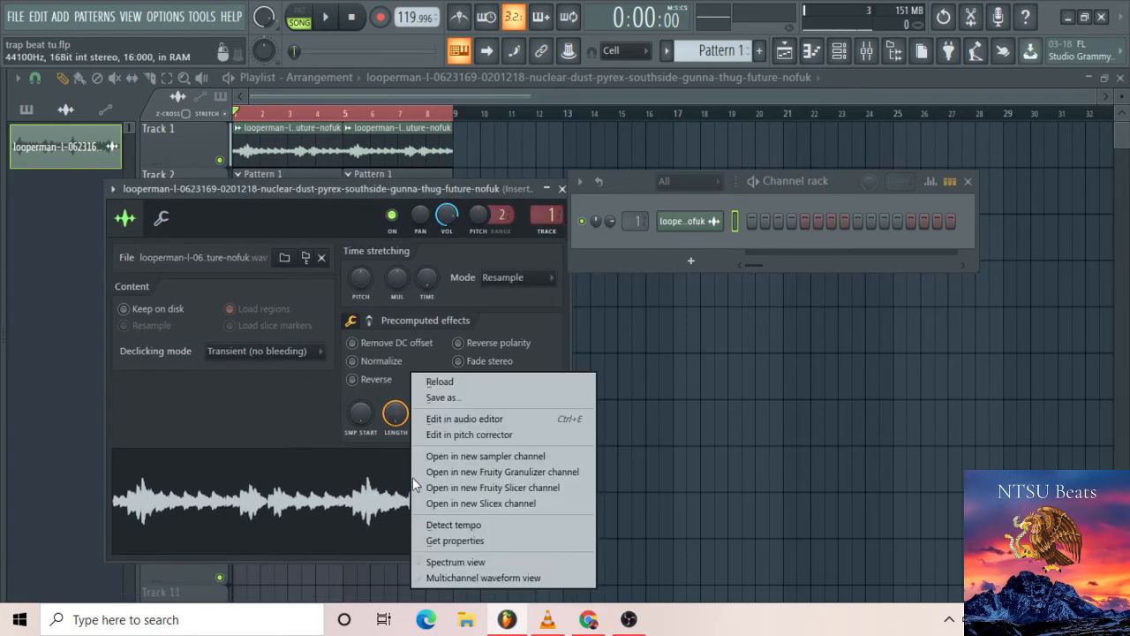
click(451, 419)
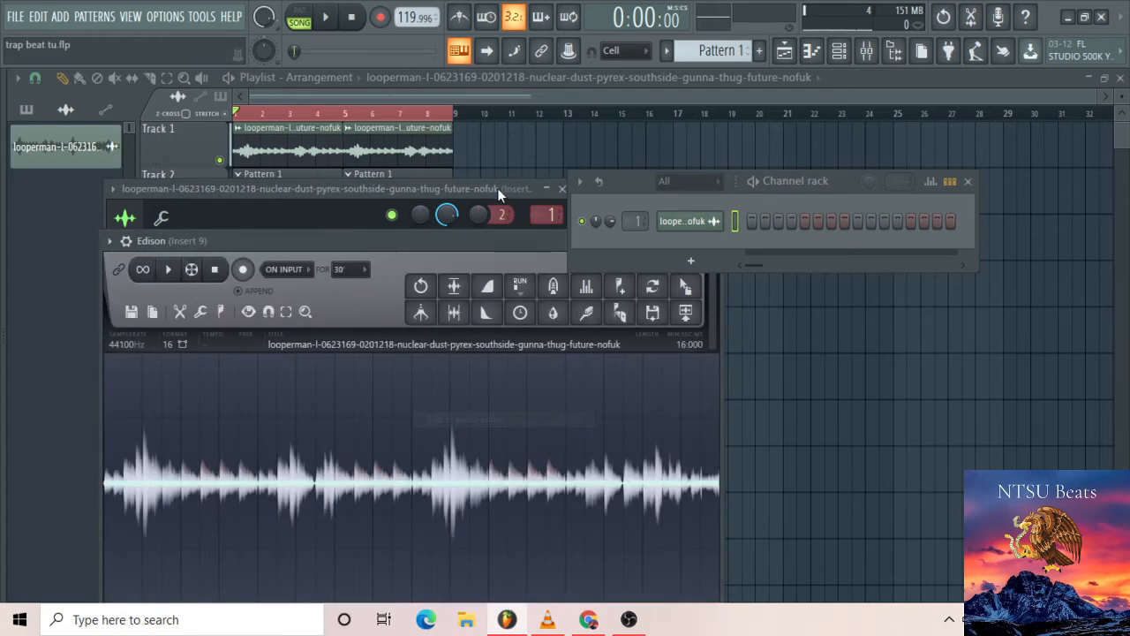
Close the loop's channel settings and the channel rack, and reposition the Edison window so it is fully in view
drag(497, 188, 461, 133)
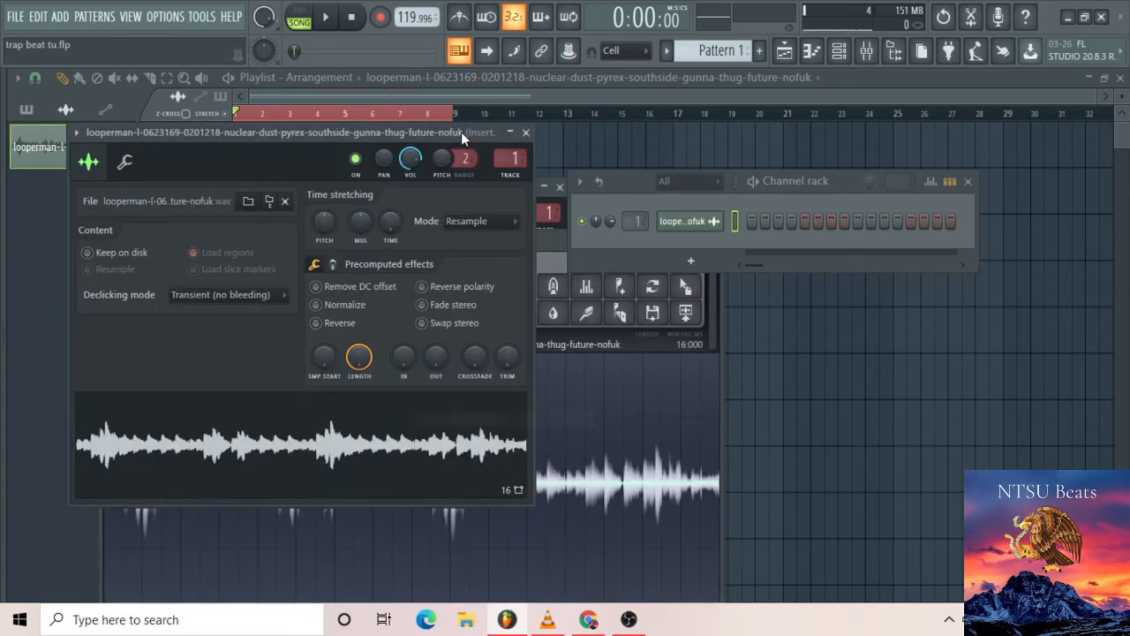
click(525, 133)
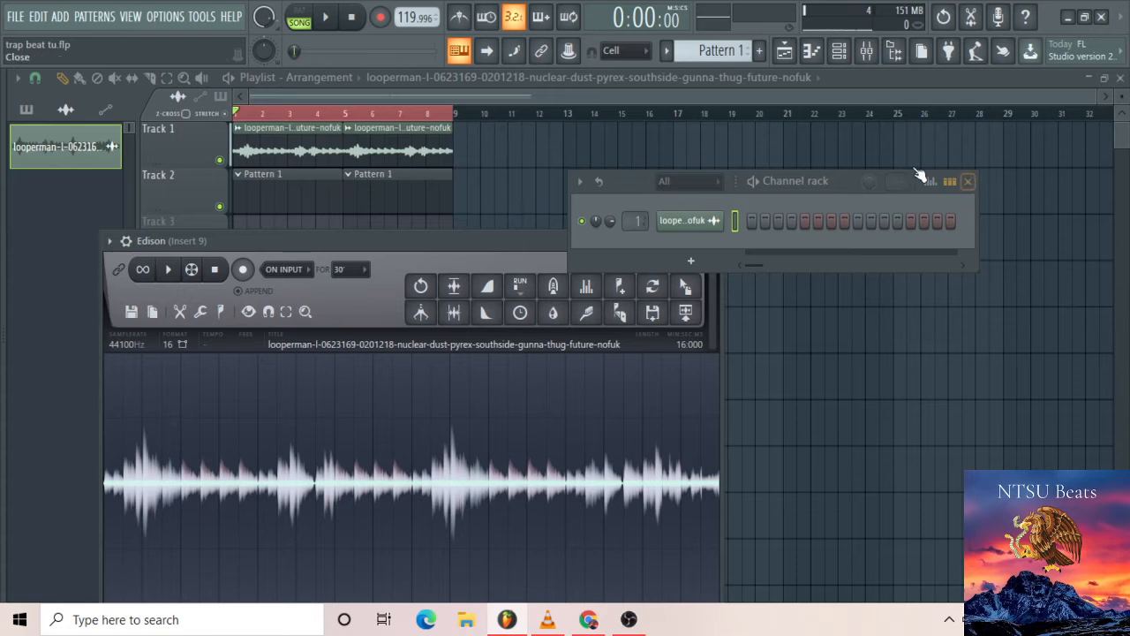
click(968, 181)
drag(563, 242, 620, 127)
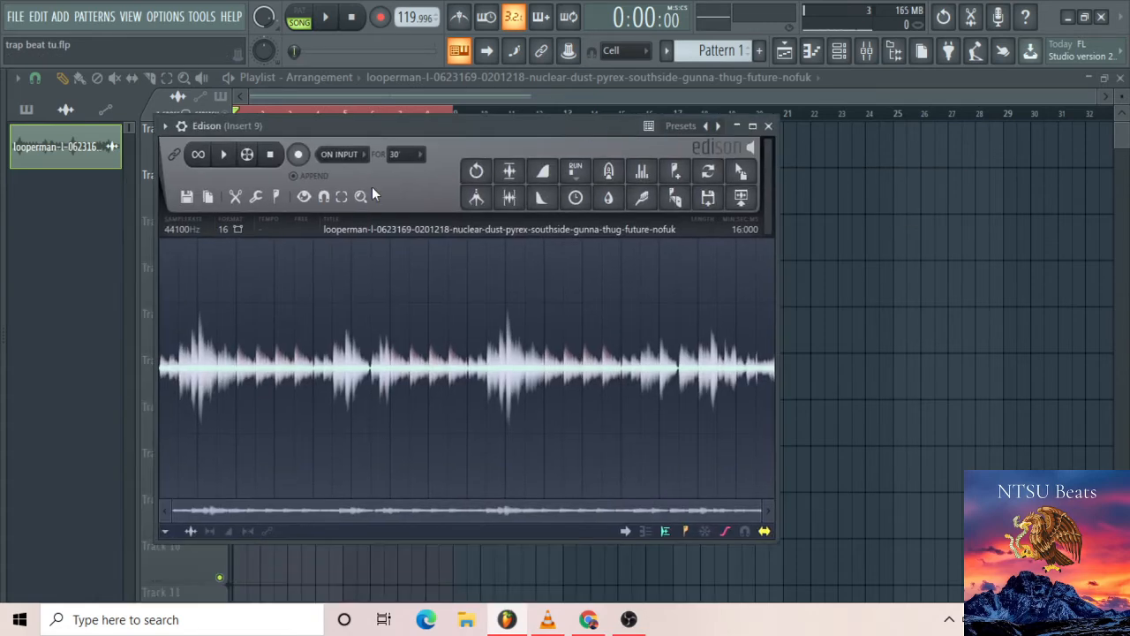
Detect the pitch regions of the loop in Edison, and maximize the Edison window
click(296, 197)
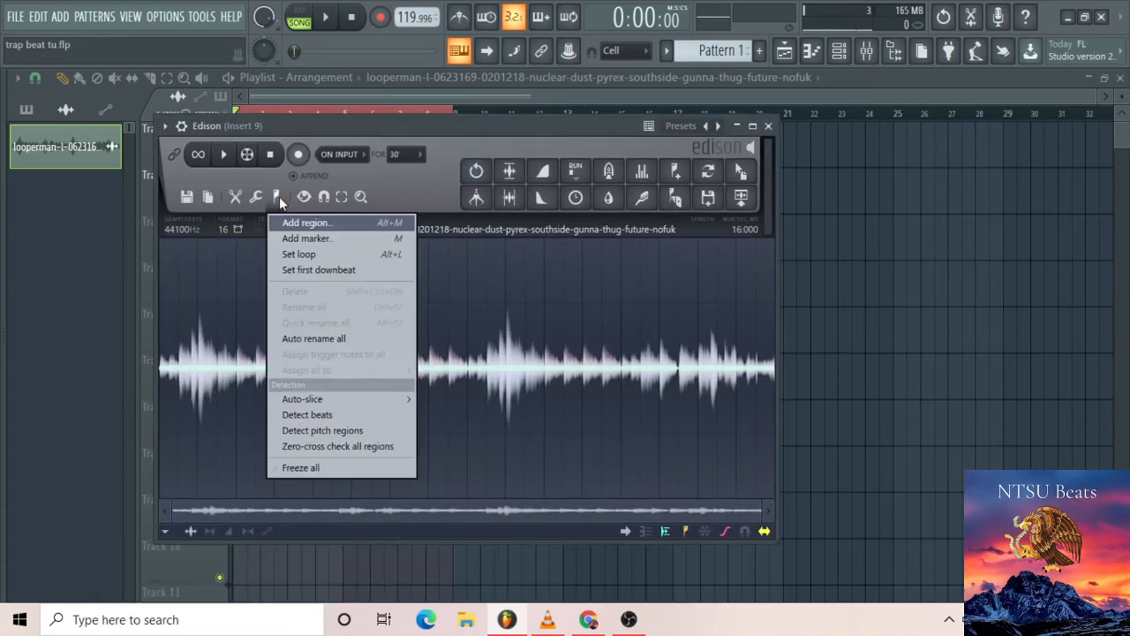
click(323, 431)
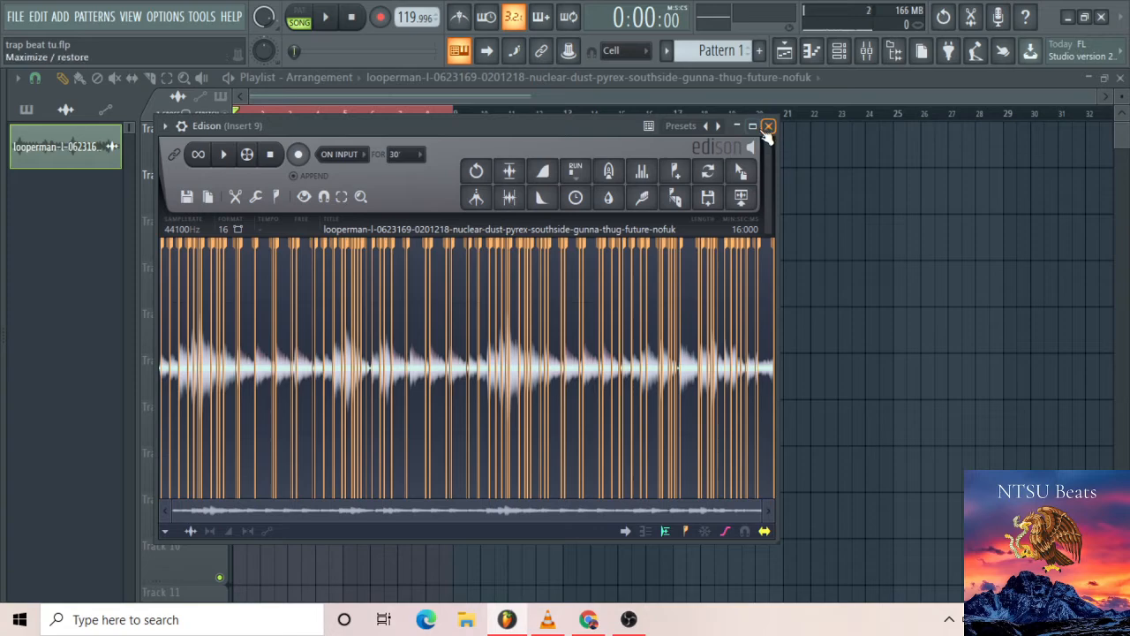
click(754, 127)
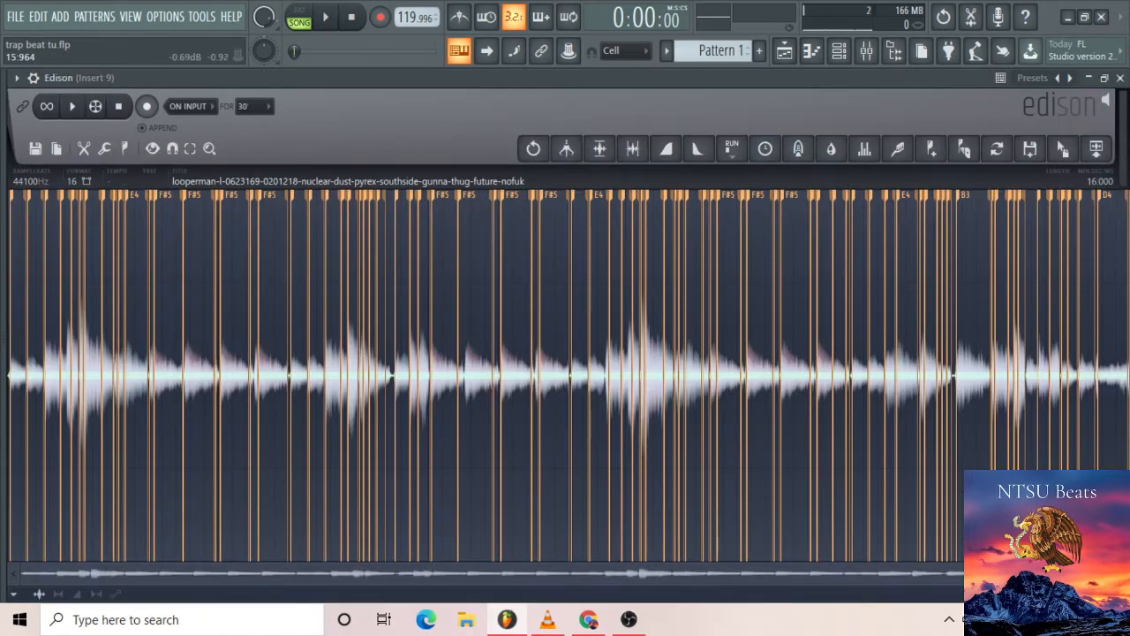
Examine the detected notes along the loop's waveform while playing it back, and stop playback
drag(960, 575, 625, 585)
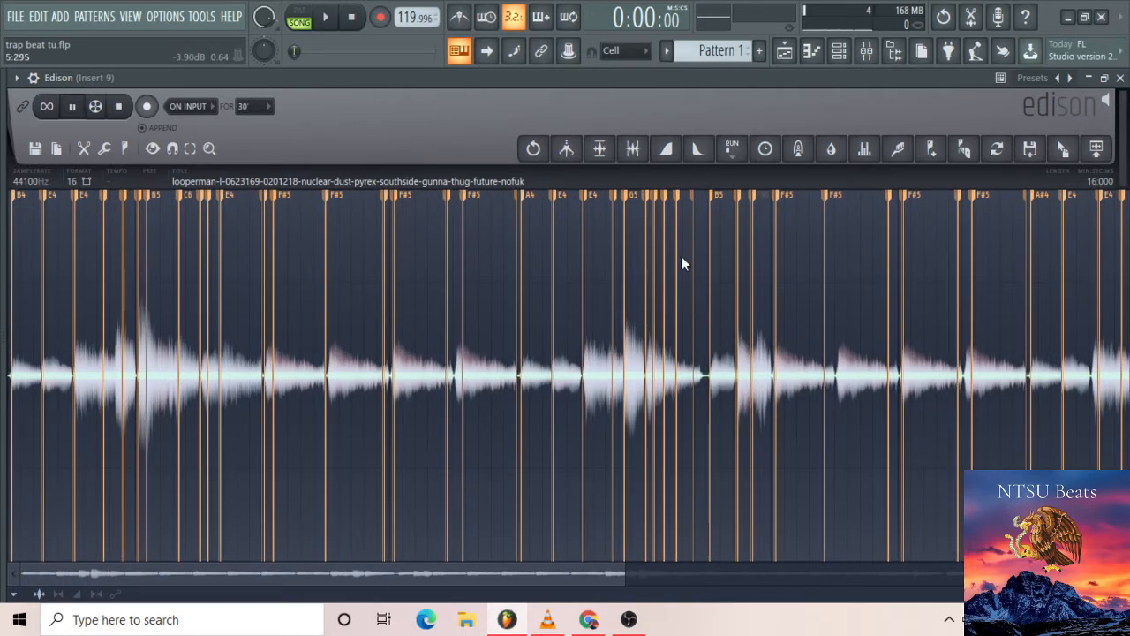
key(space)
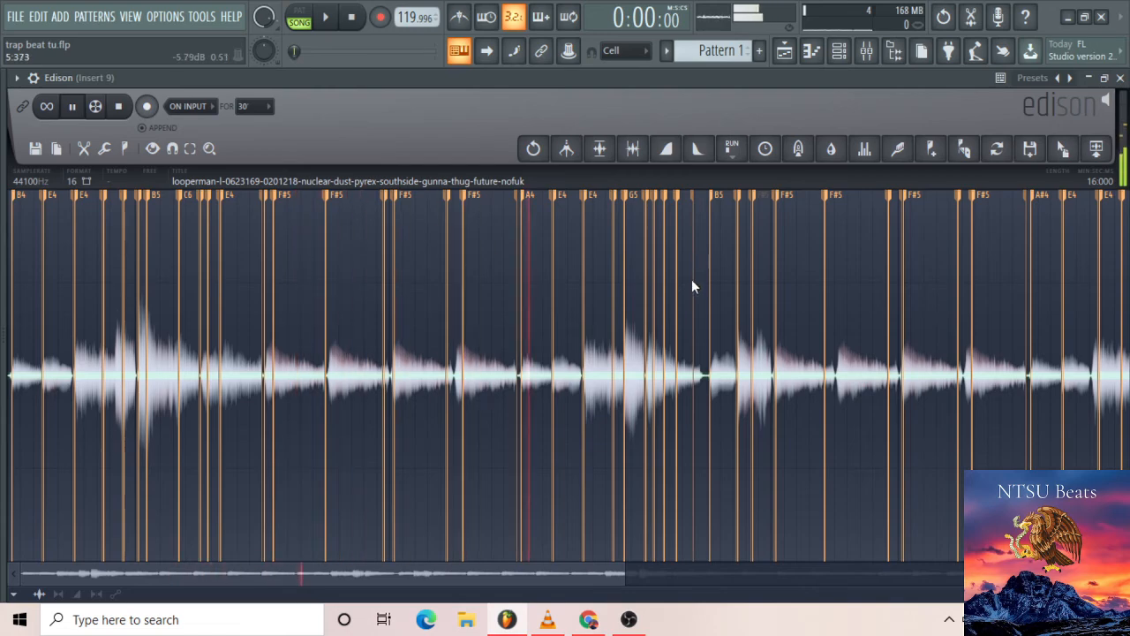
drag(565, 580, 386, 558)
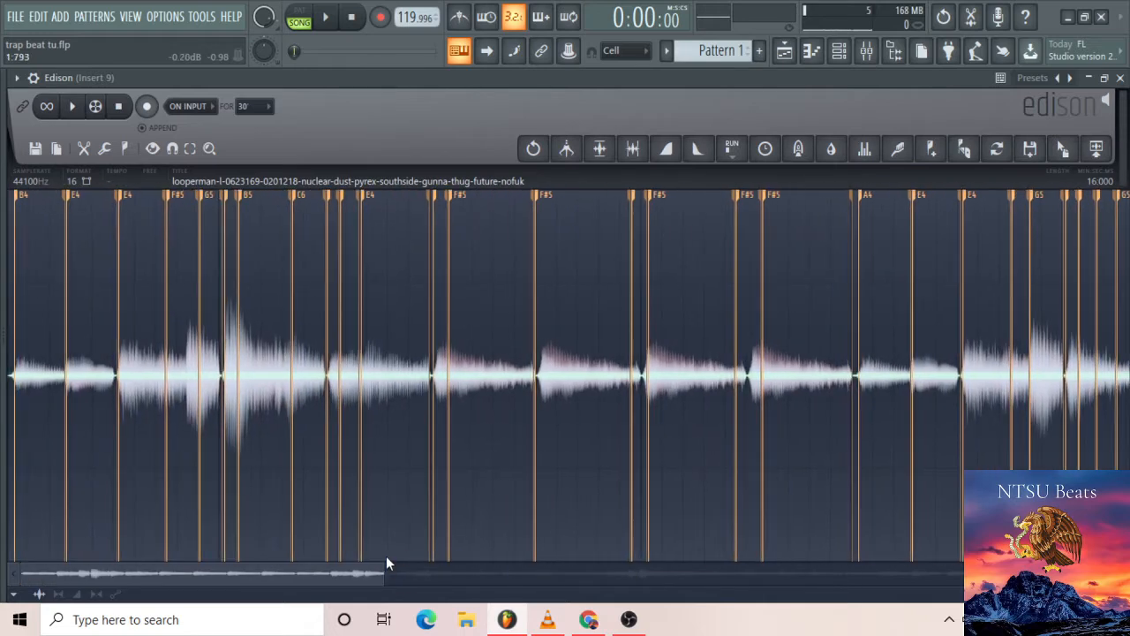
key(space)
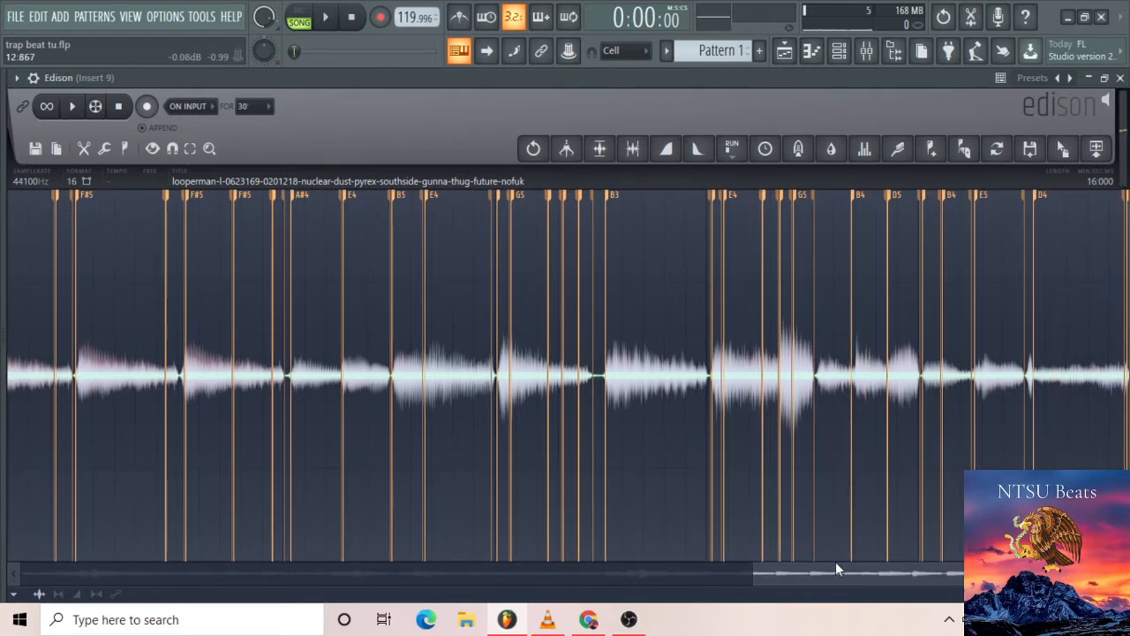
drag(833, 575, 3, 494)
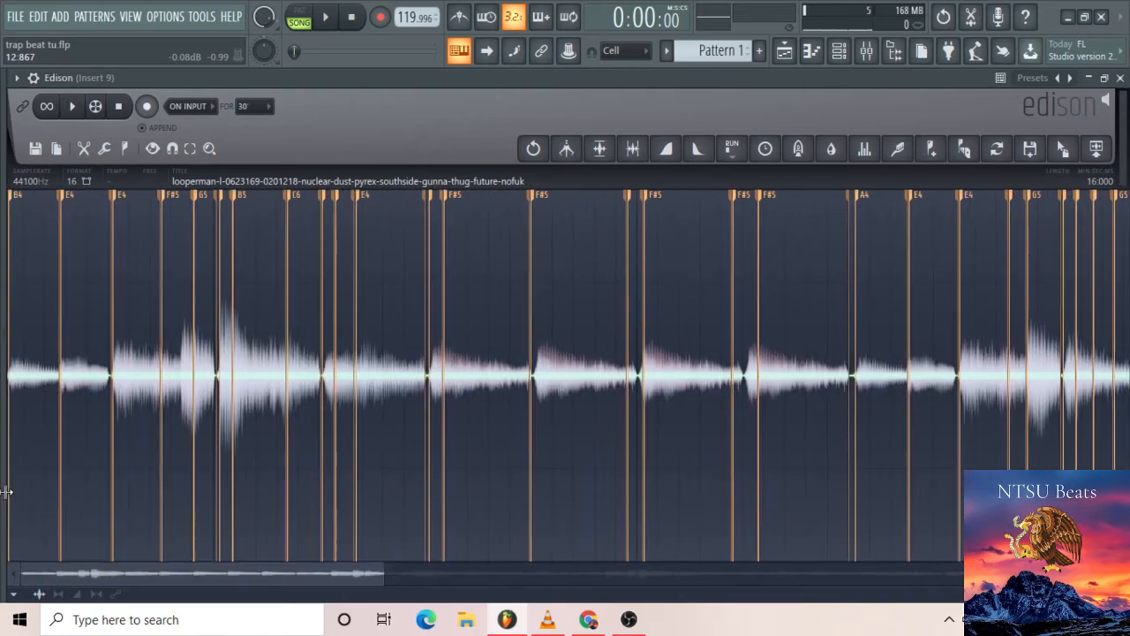
mouse_move(8, 497)
key(space)
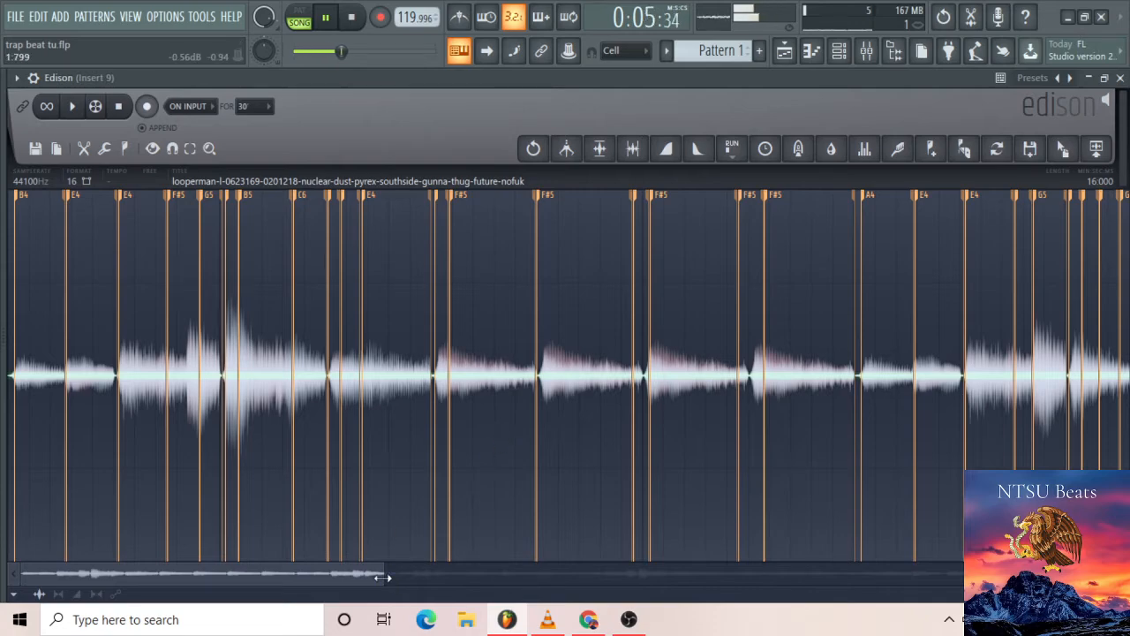
drag(381, 577, 989, 546)
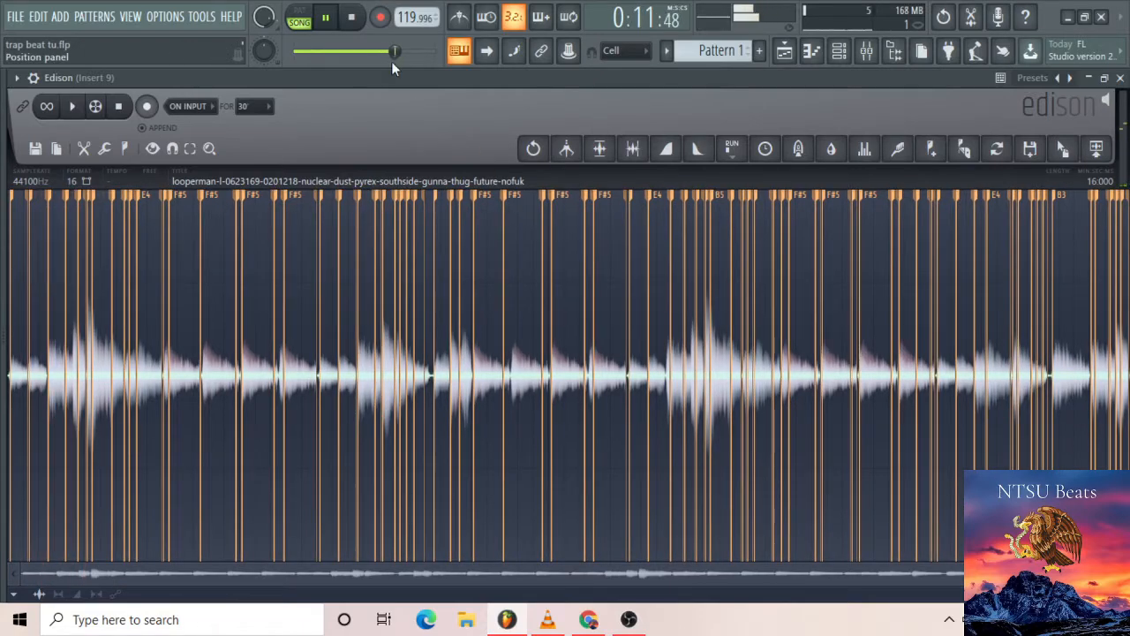
click(357, 18)
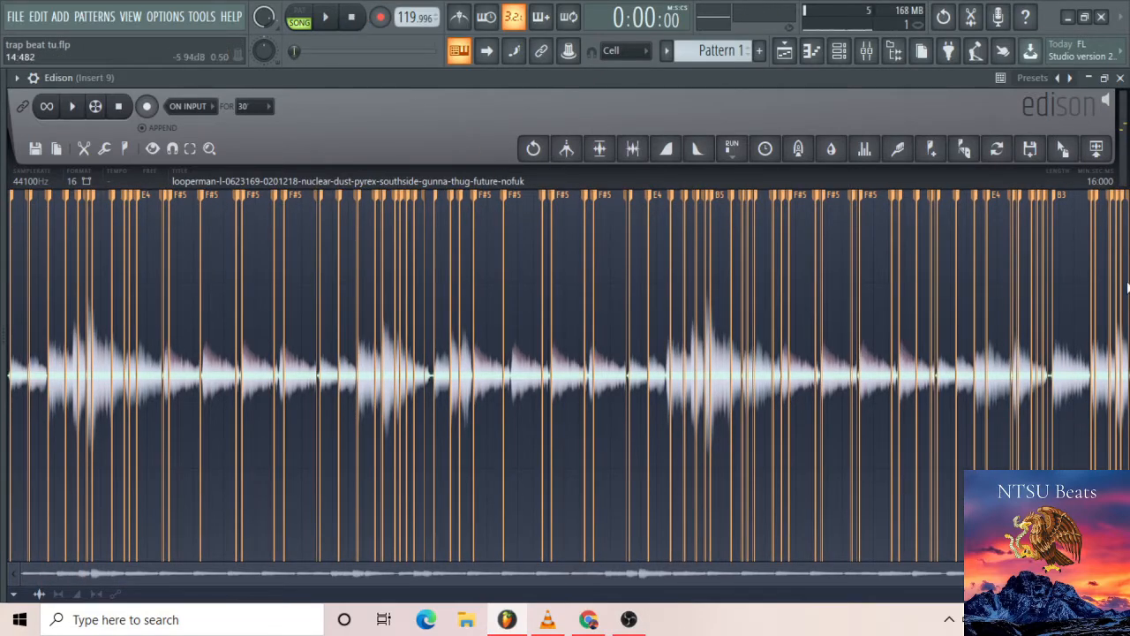
Close Edison, and return to the playlist with the channel rack shown
click(1120, 78)
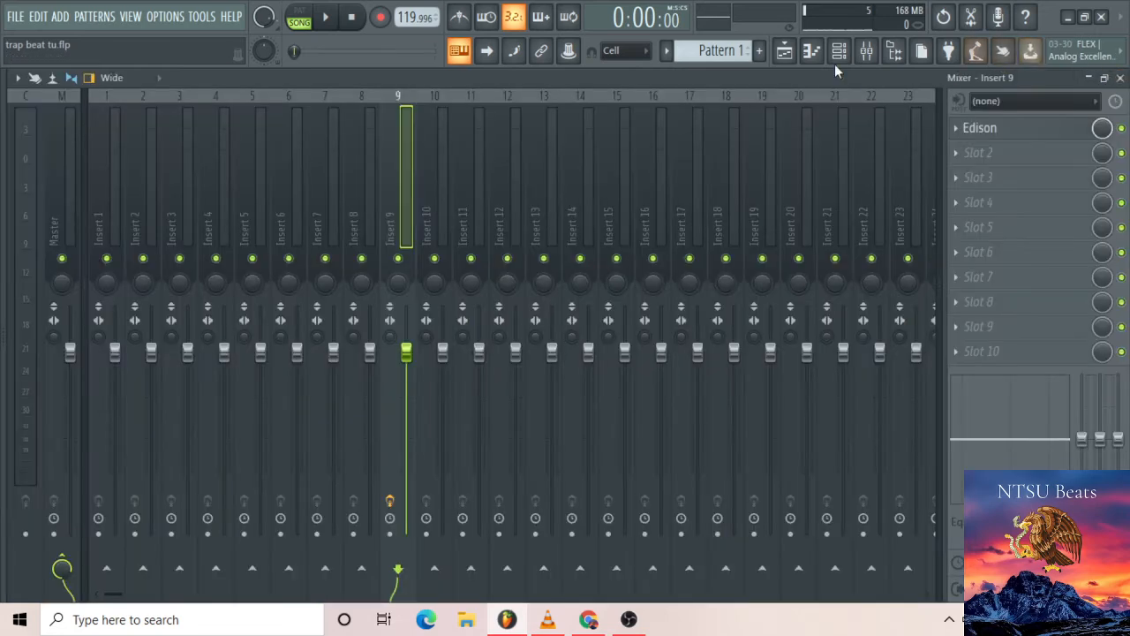
click(784, 51)
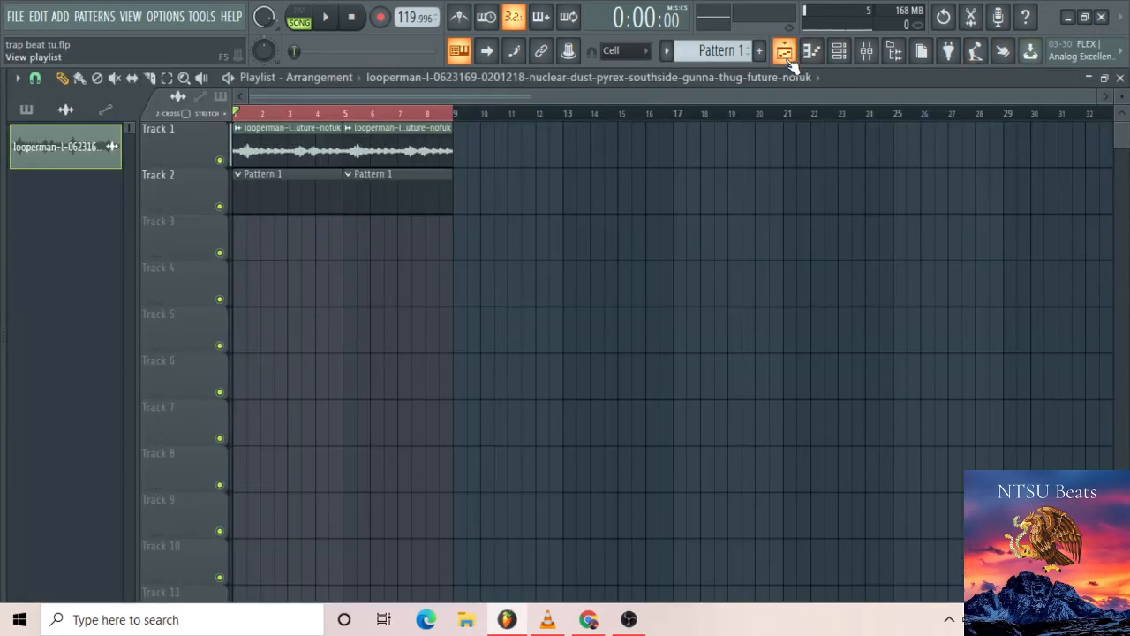
click(839, 51)
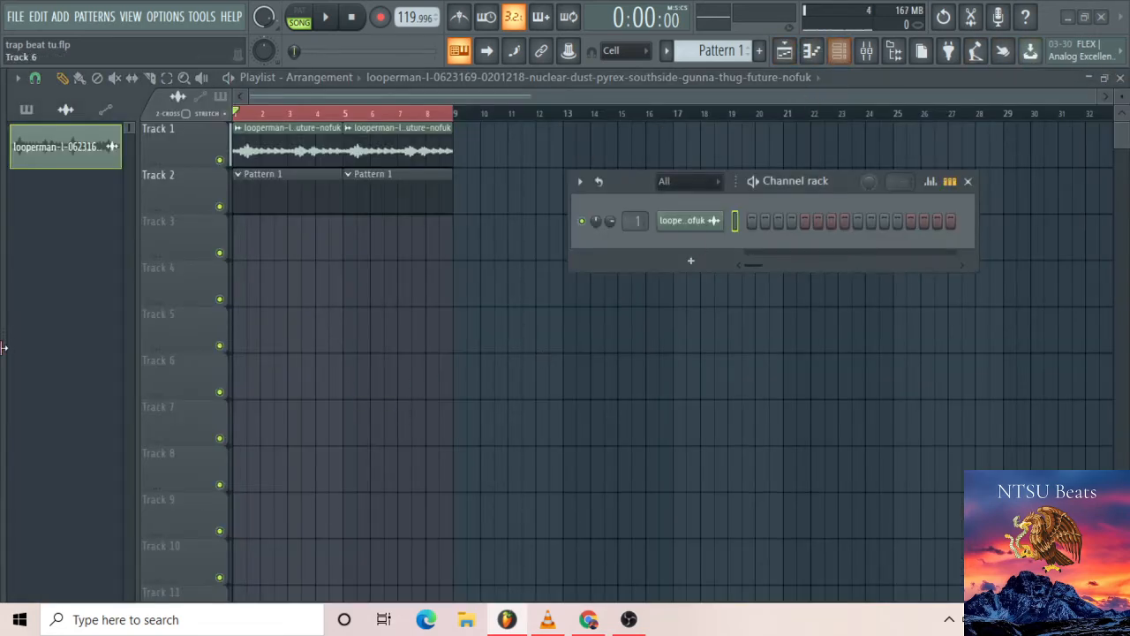
Open the Claps folder under Drums - One Shots in the Cymatics 808 Mob Hip-Hop Sample Pack, and audition Claps 3, 2 and 1
click(2, 343)
scroll(70, 257, down, 5)
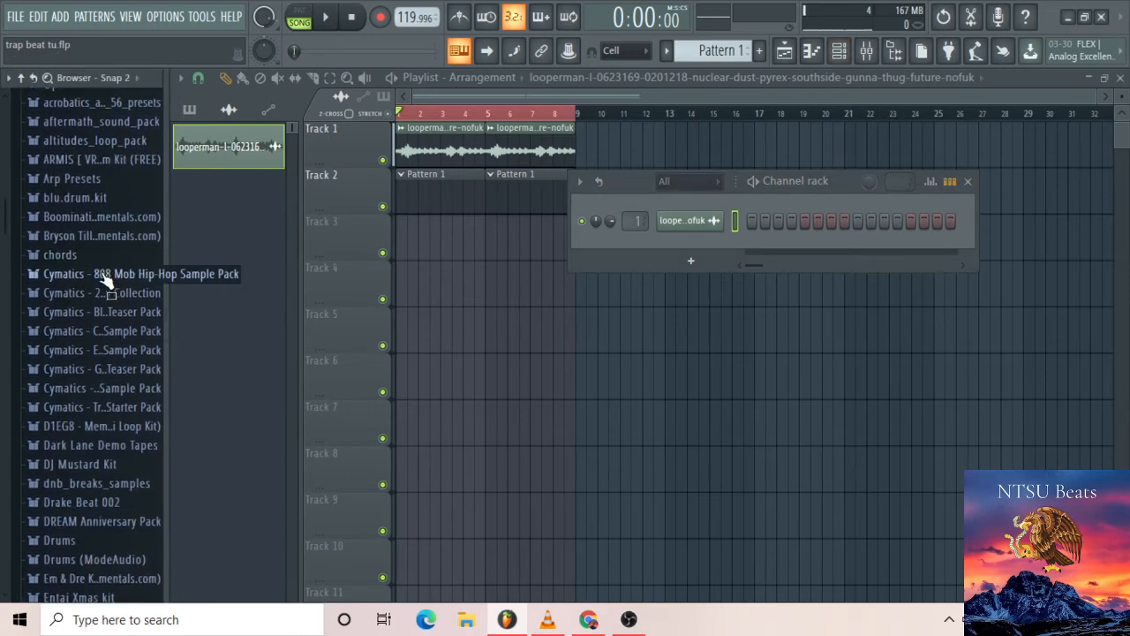
click(104, 275)
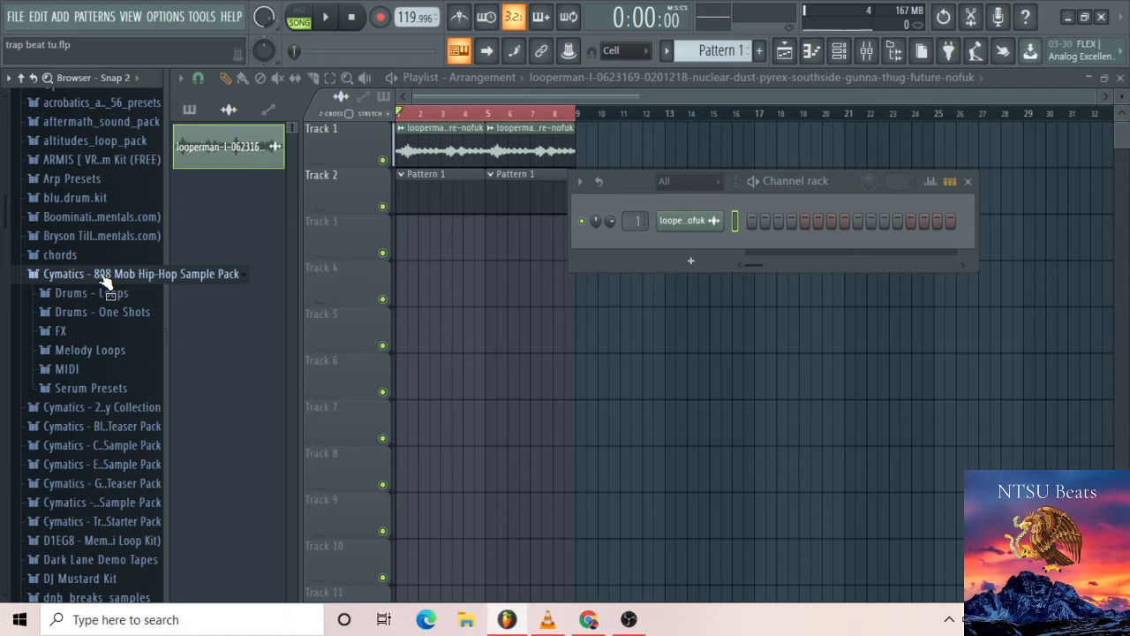
click(99, 316)
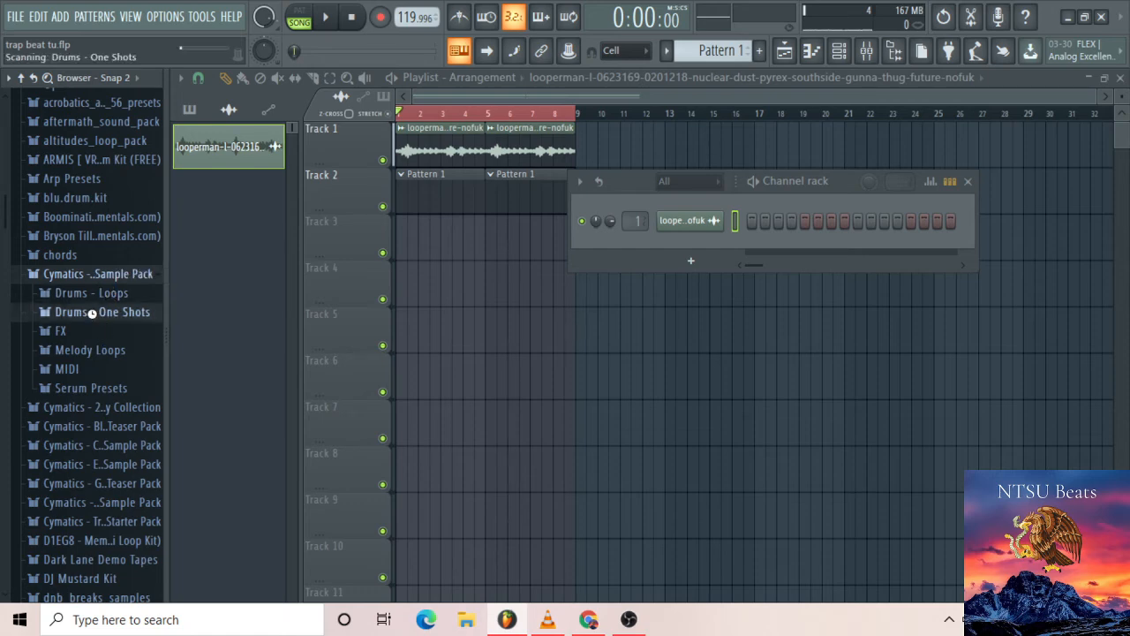
click(79, 350)
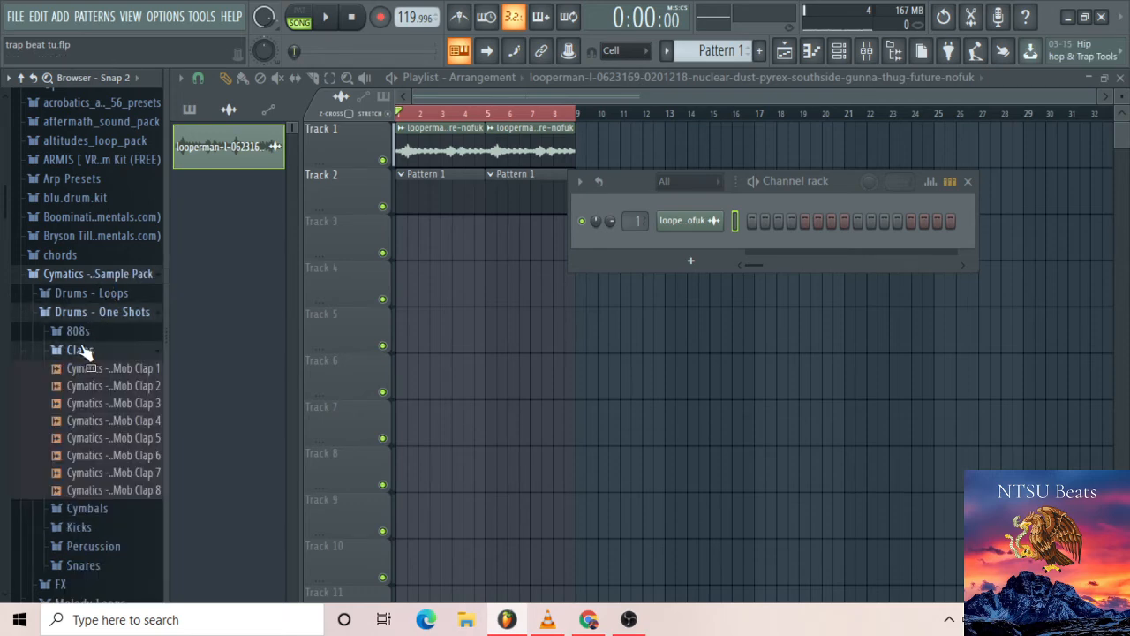
scroll(81, 352, down, 2)
click(129, 302)
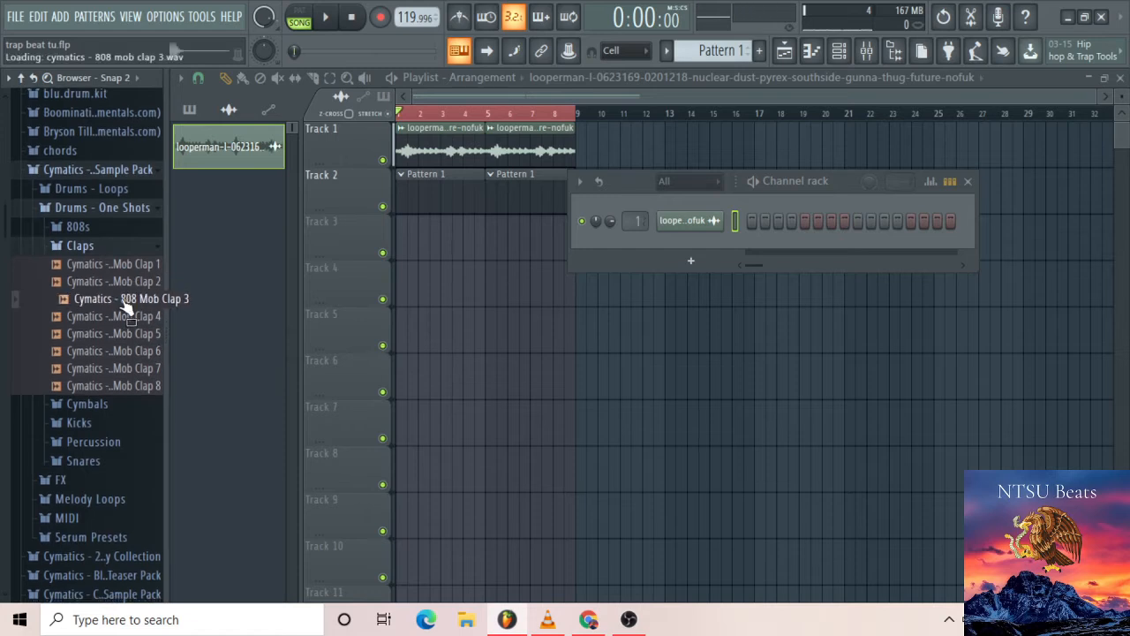
click(121, 281)
click(124, 264)
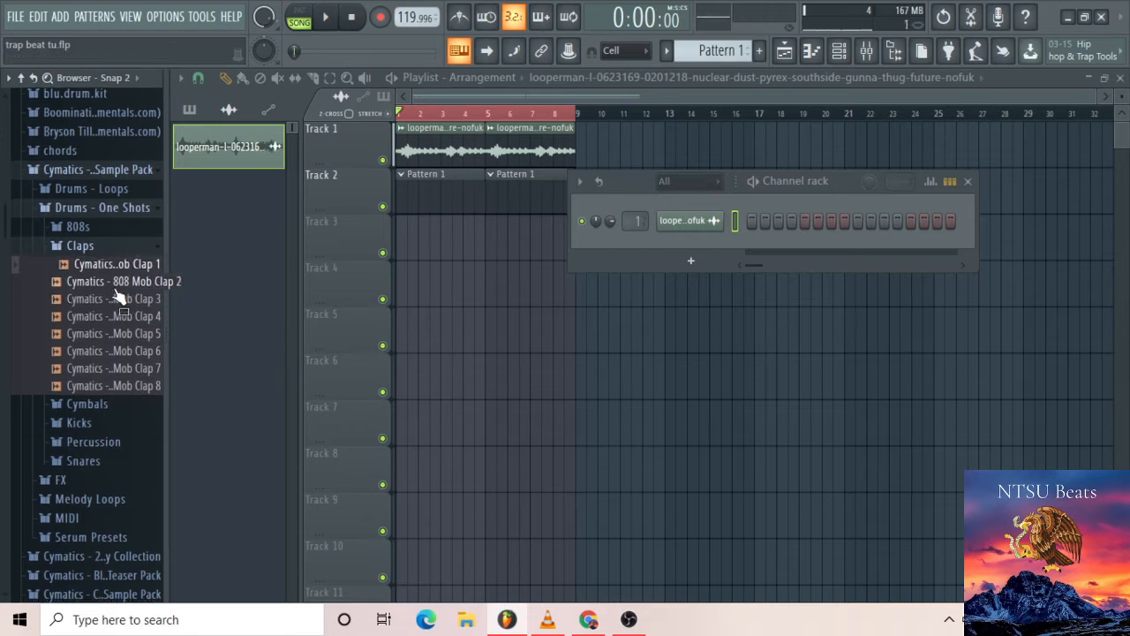
Add Cymatics - 808 Mob Clap 1 as a new channel below the loop, and route it to mixer track 2
drag(124, 267, 632, 280)
drag(674, 232, 670, 234)
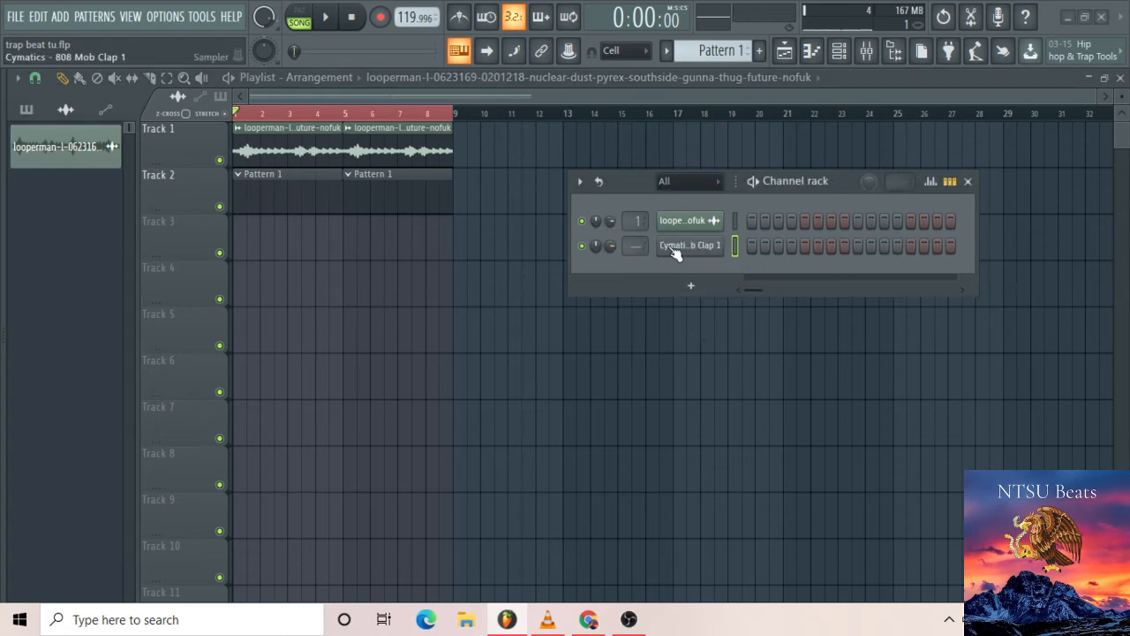
scroll(643, 245, up, 1)
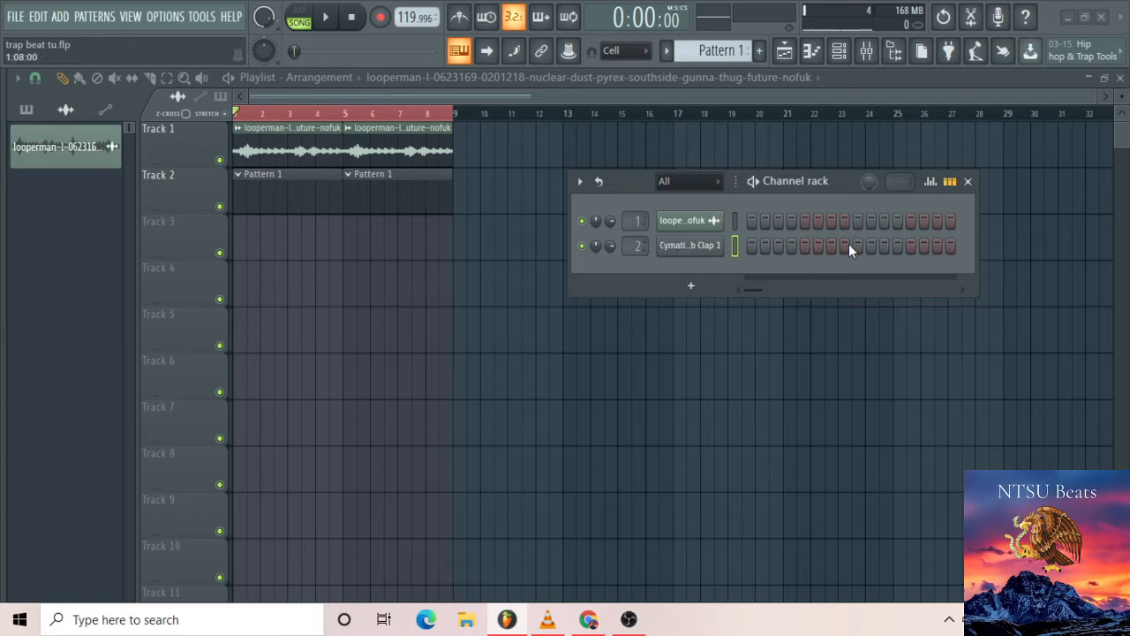
Widen the channel rack and place the clap on the third beat of all four bars (steps 9, 25, 41 and 57)
drag(843, 200, 596, 214)
drag(731, 237, 1097, 282)
click(831, 262)
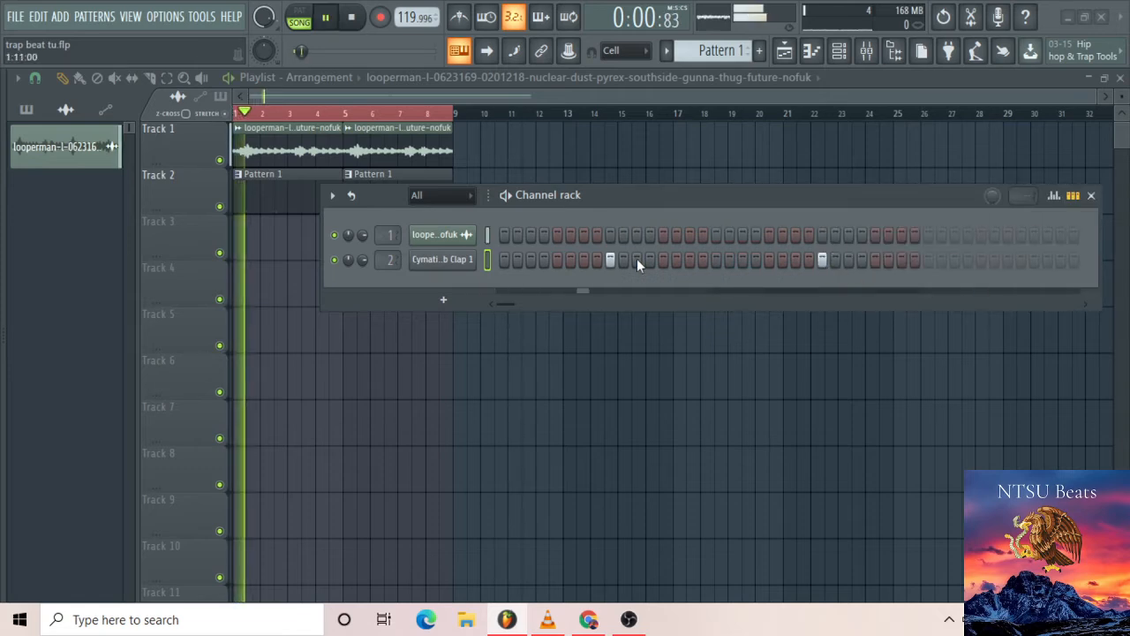
click(1034, 261)
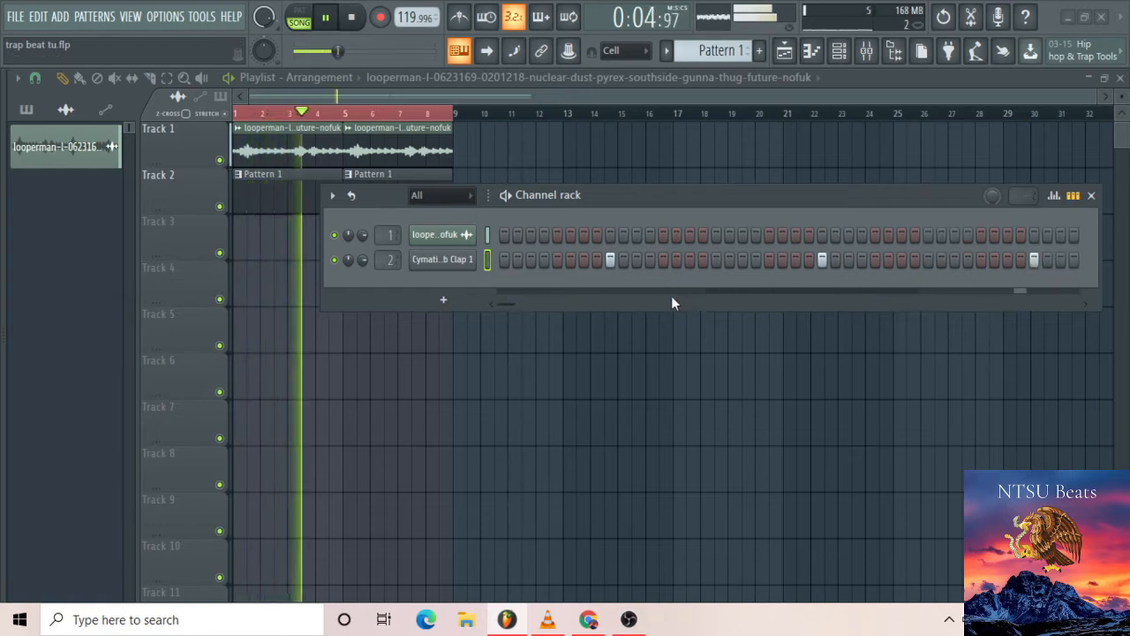
scroll(686, 302, right, 3)
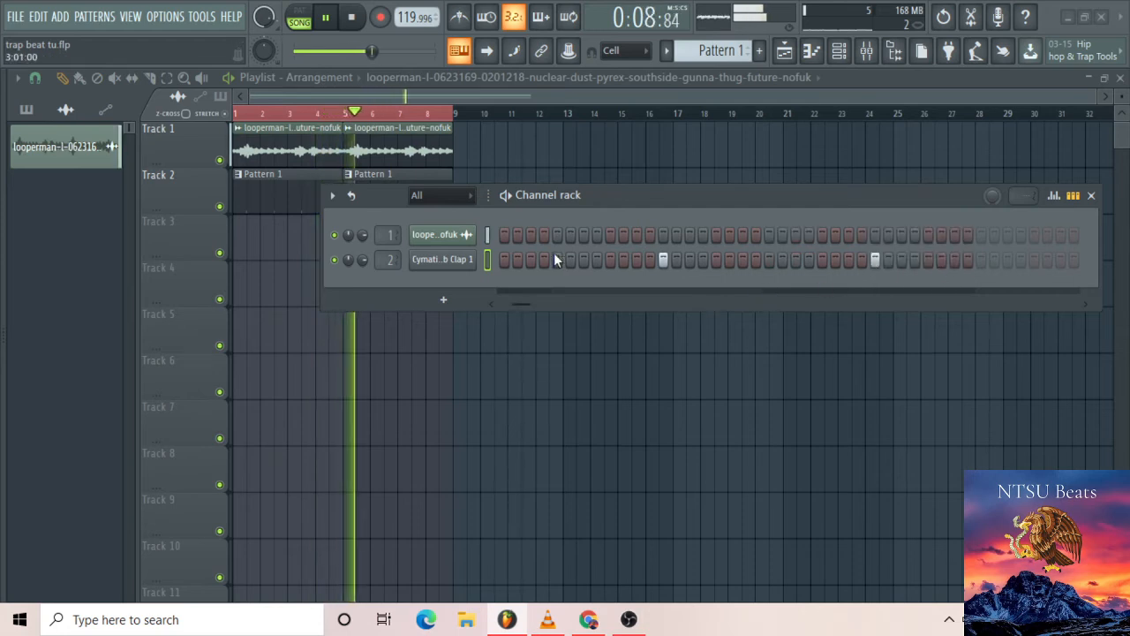
Open the clap's notes in the piano roll, move the channel rack clear of them, and stop playback
right_click(468, 259)
click(490, 259)
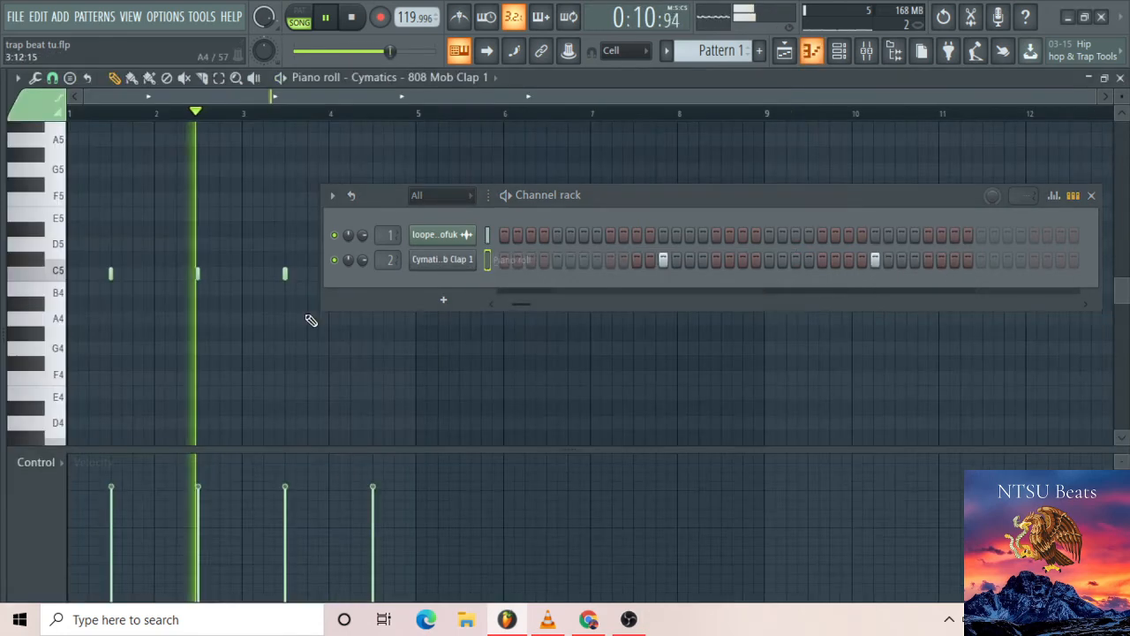
drag(588, 196, 696, 199)
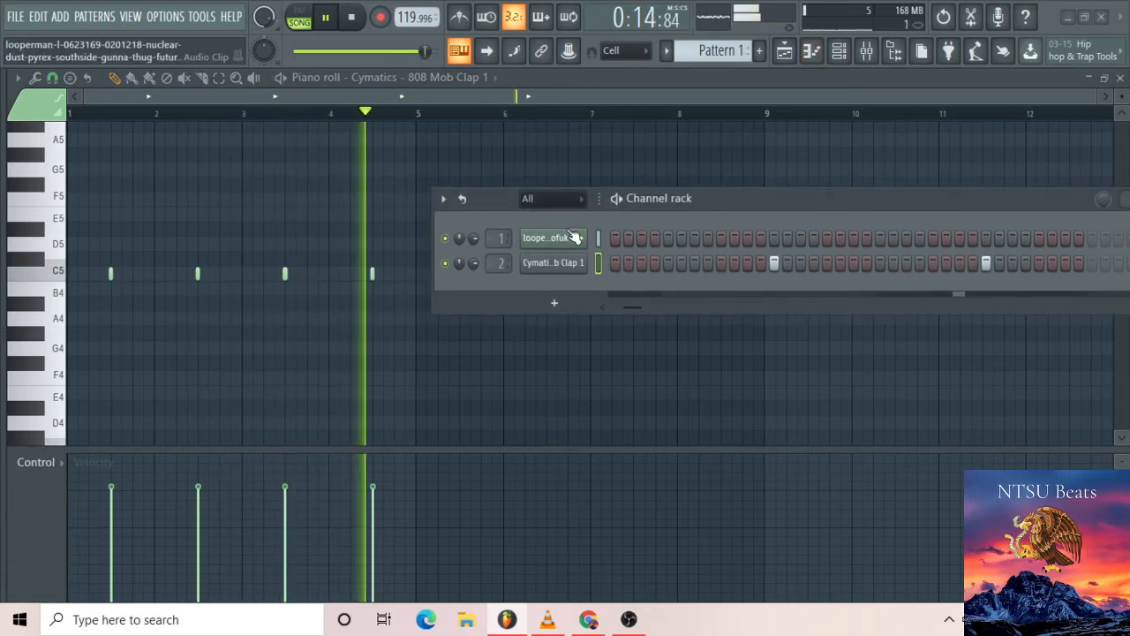
key(space)
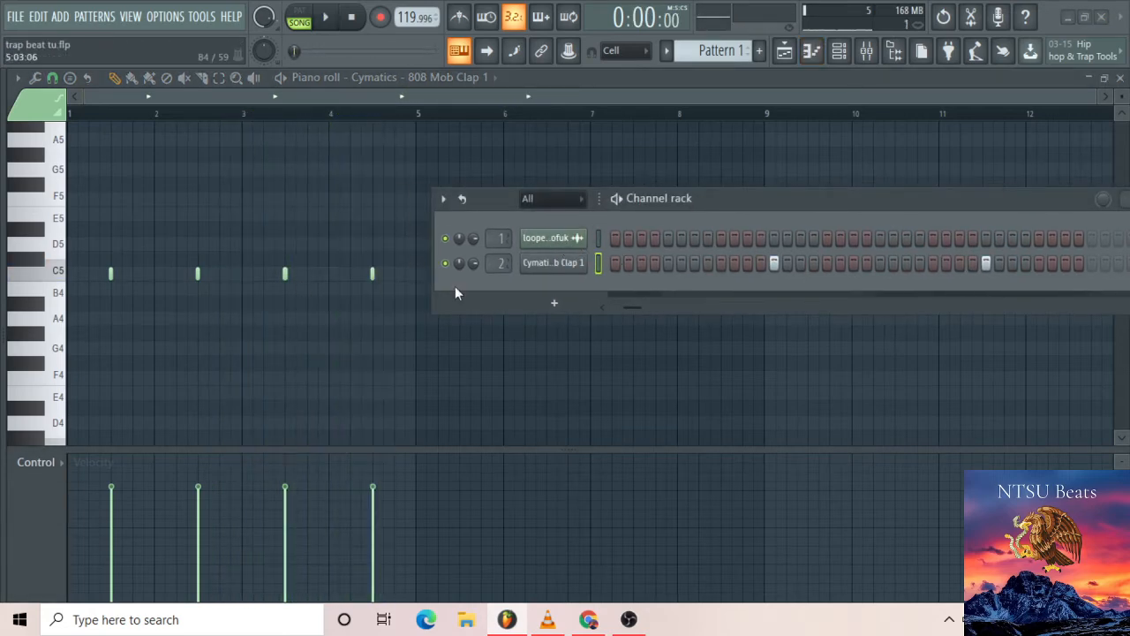
Raise the velocity of all four clap notes to maximum, set the clap channel's volume to 66%, and listen to the result
right_click(570, 263)
click(585, 263)
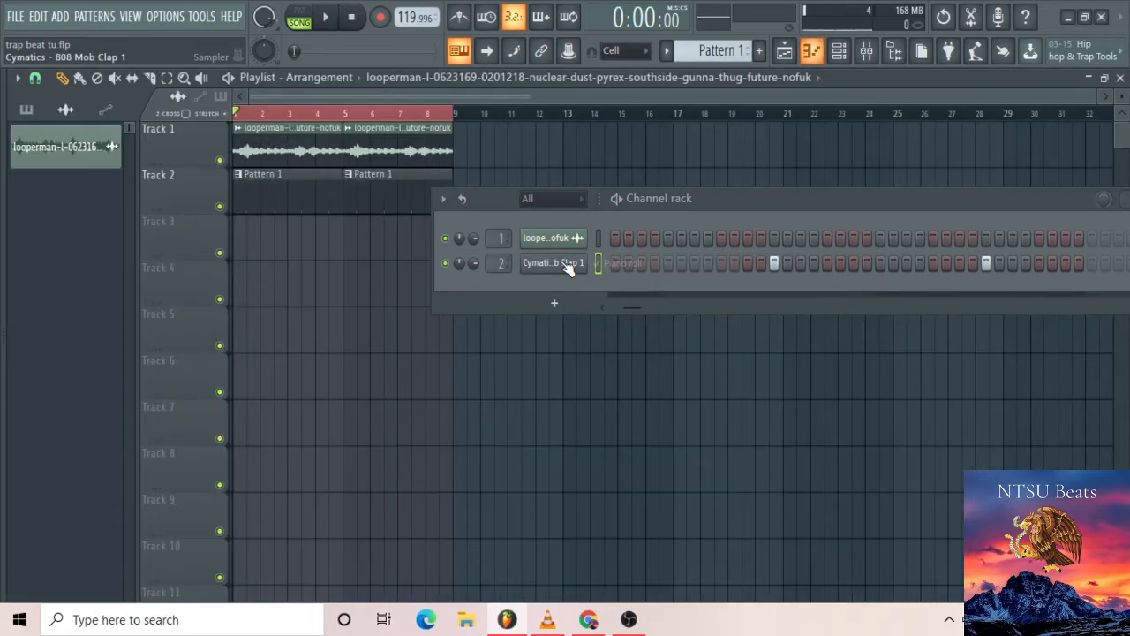
right_click(562, 265)
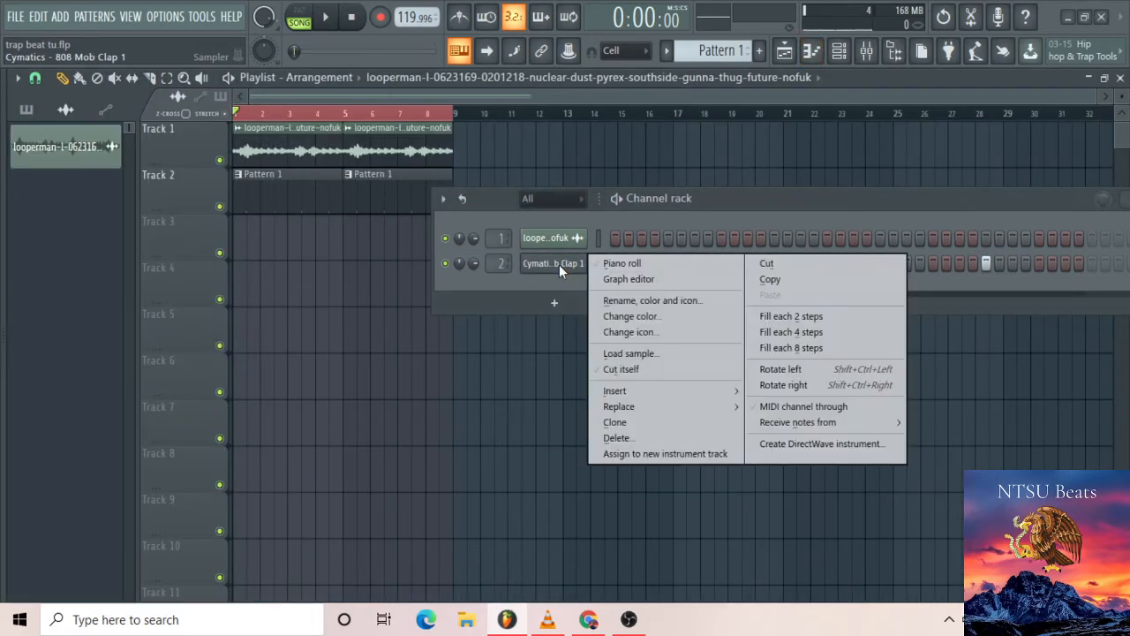
click(615, 264)
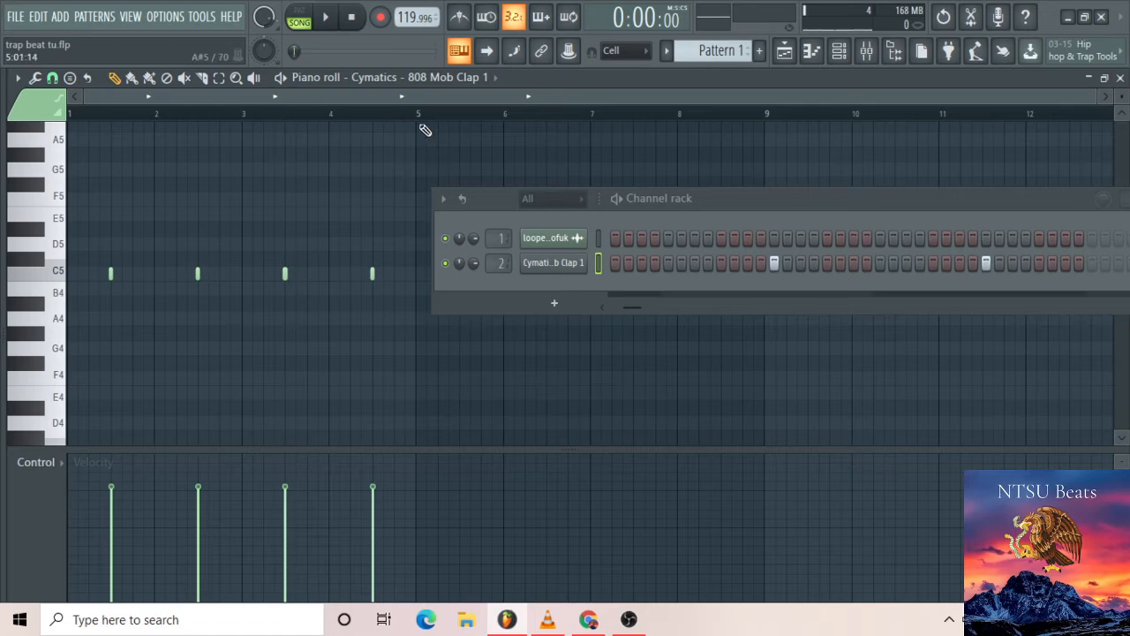
drag(408, 125, 38, 132)
drag(423, 500, 410, 402)
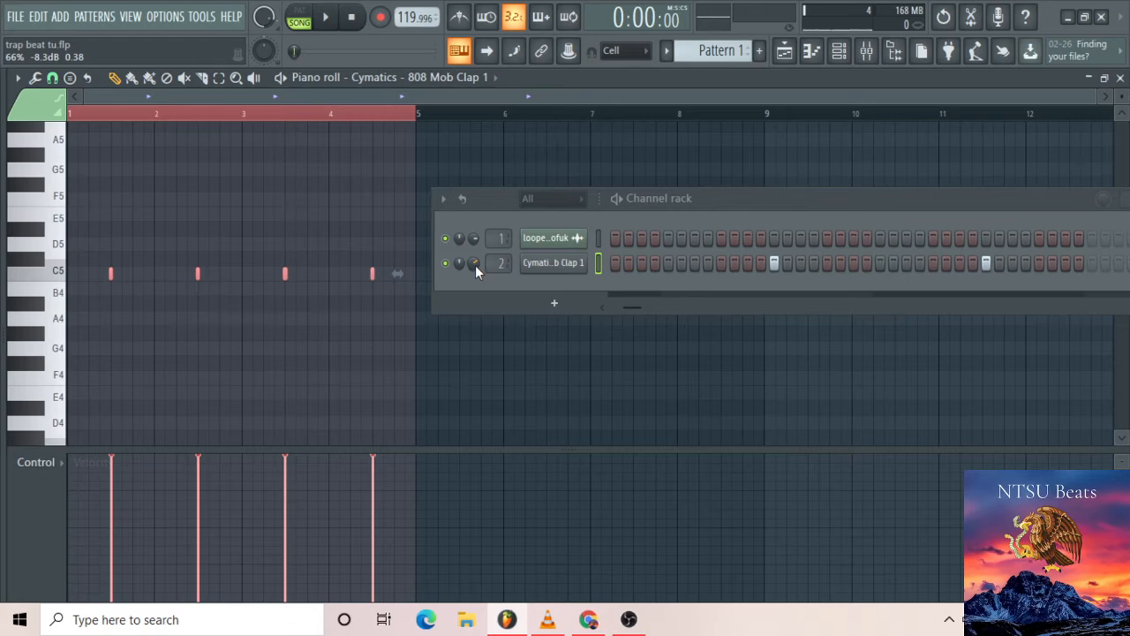
key(space)
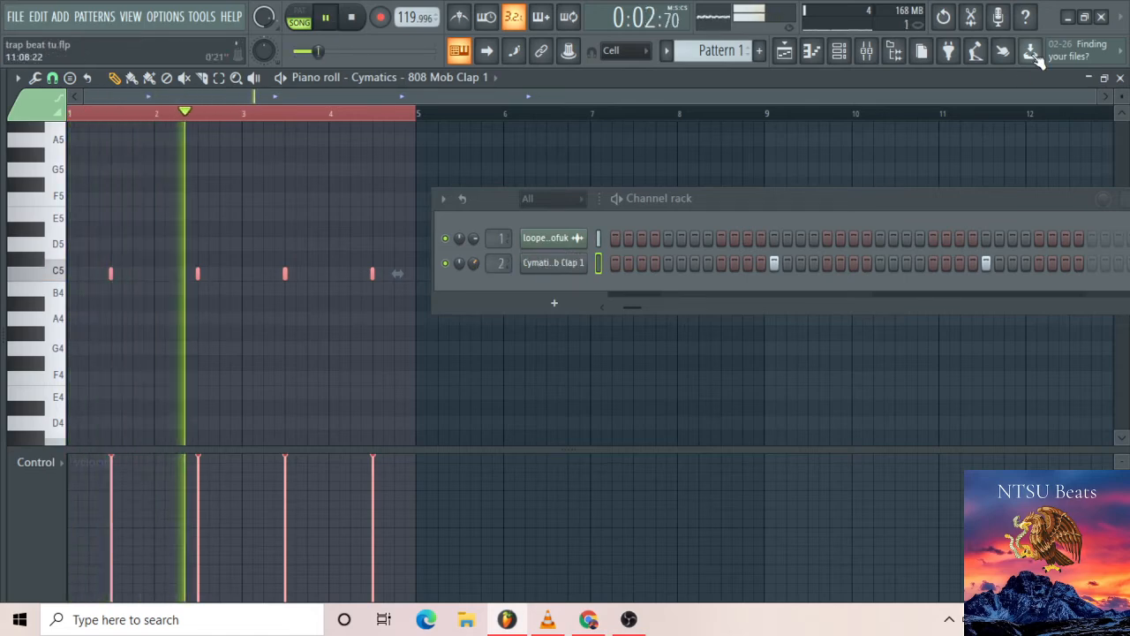
key(space)
Lower the mixer track 2 fader to about 82% (-4.3 dB) during playback, and return to the playlist
click(864, 50)
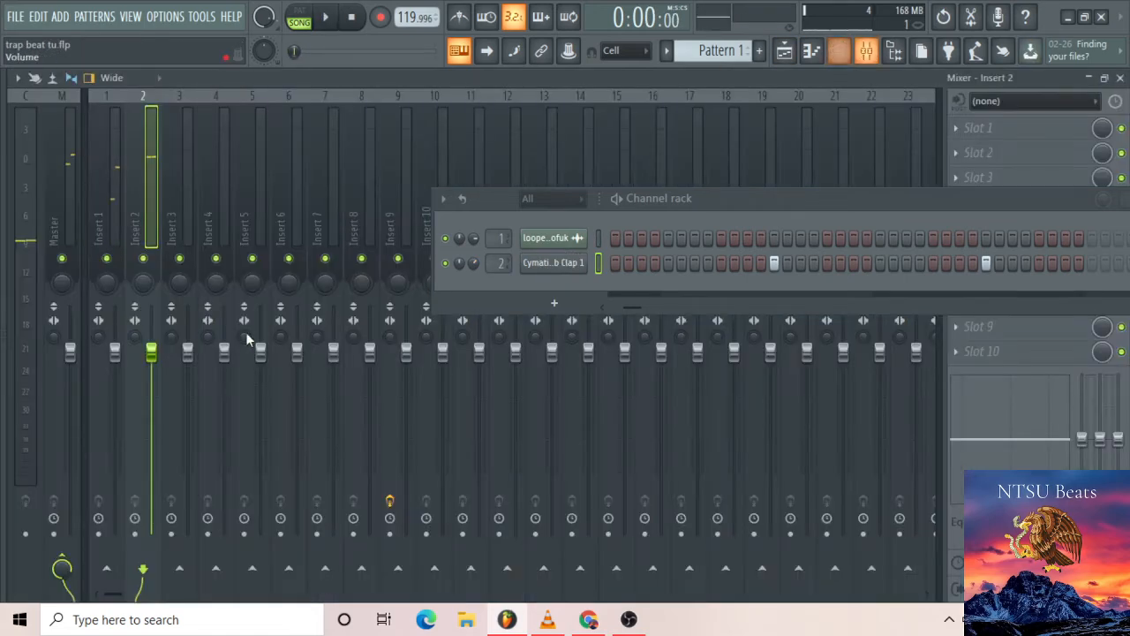
key(space)
scroll(155, 375, down, 5)
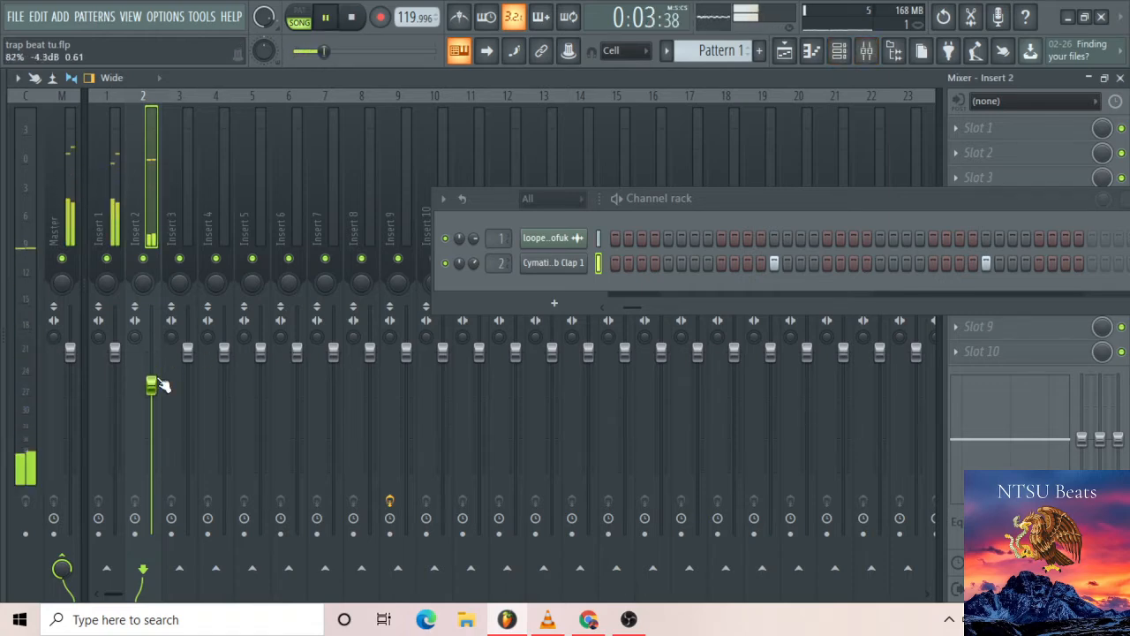
click(785, 51)
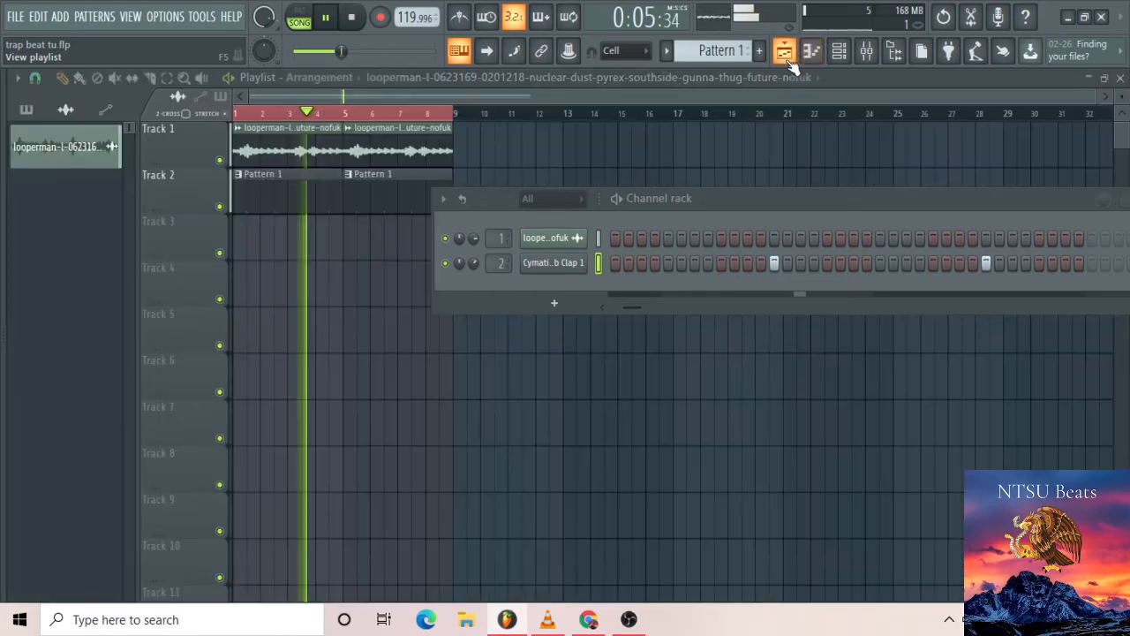
key(space)
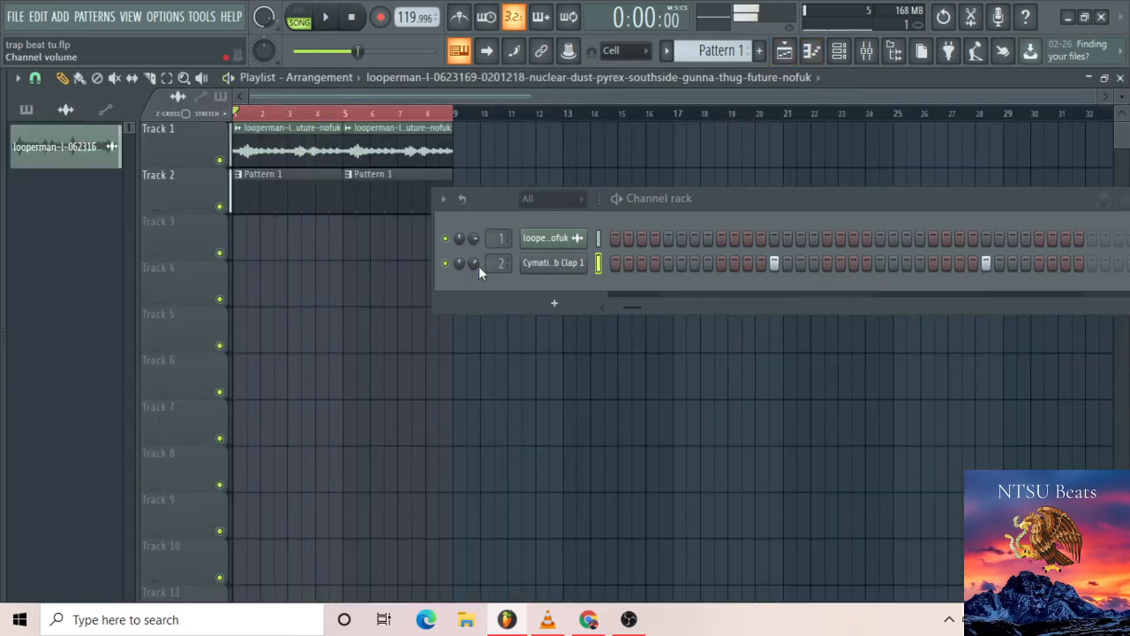
Boost the clap sample's gain slightly in its channel's precomputed effects, and close the channel settings
click(572, 267)
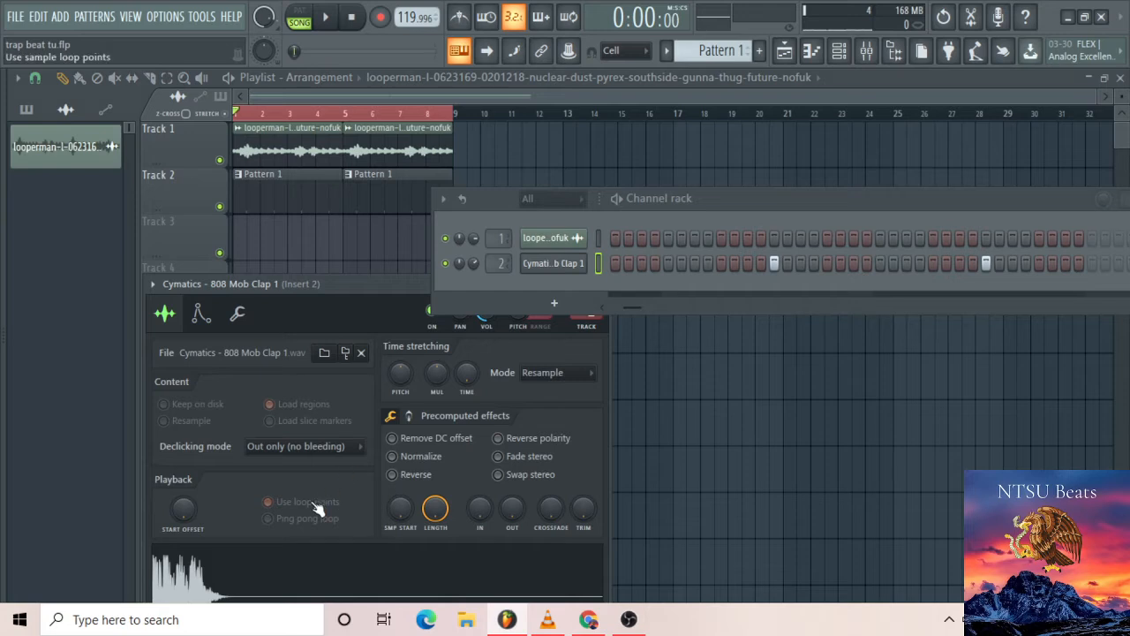
click(411, 417)
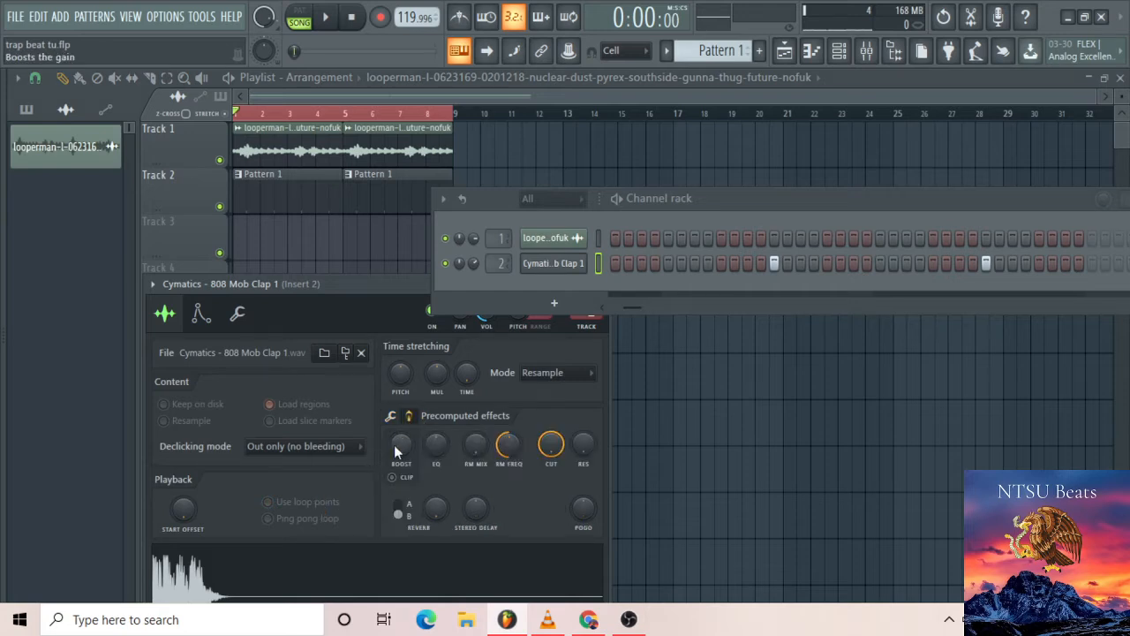
scroll(395, 444, up, 3)
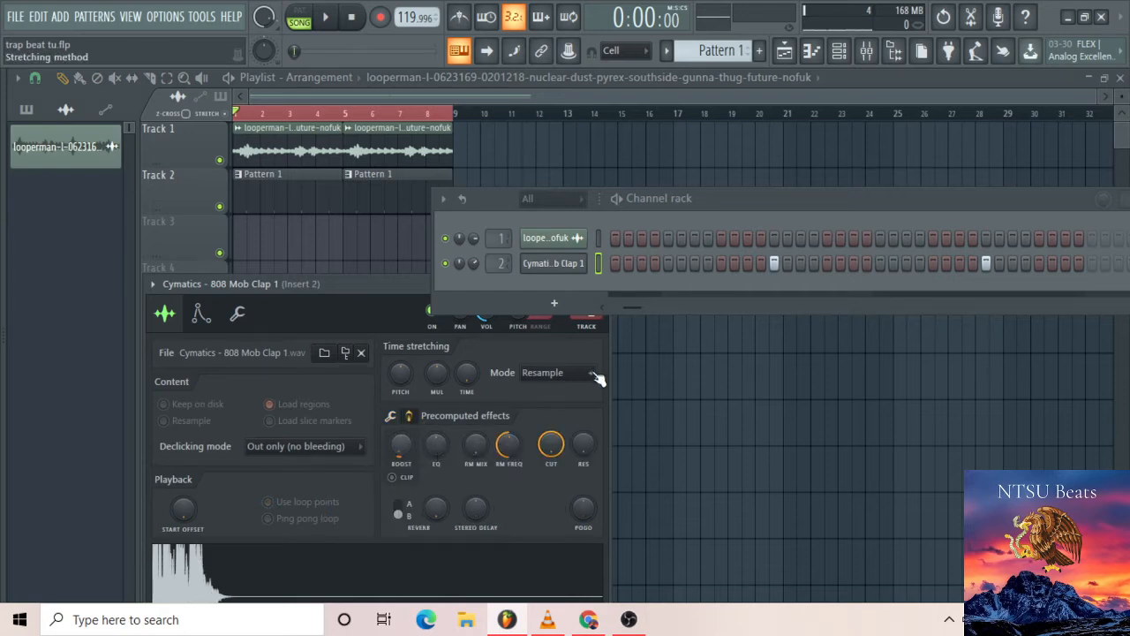
click(585, 267)
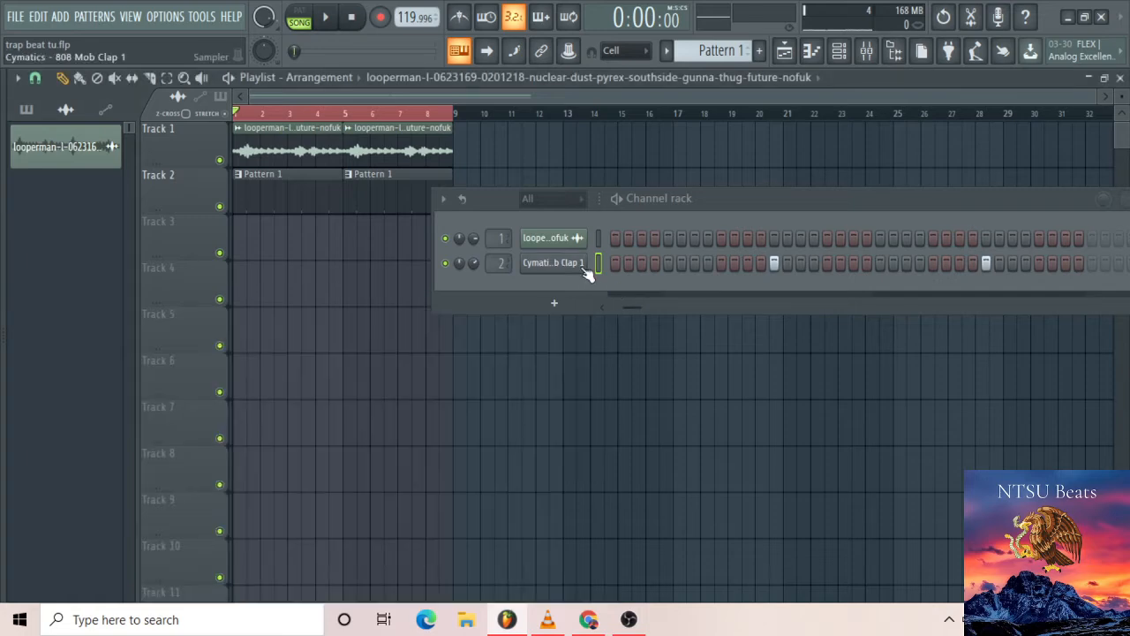
Lower the clap's fader on mixer track 2 to slightly below 78% while listening, and stop playback
key(space)
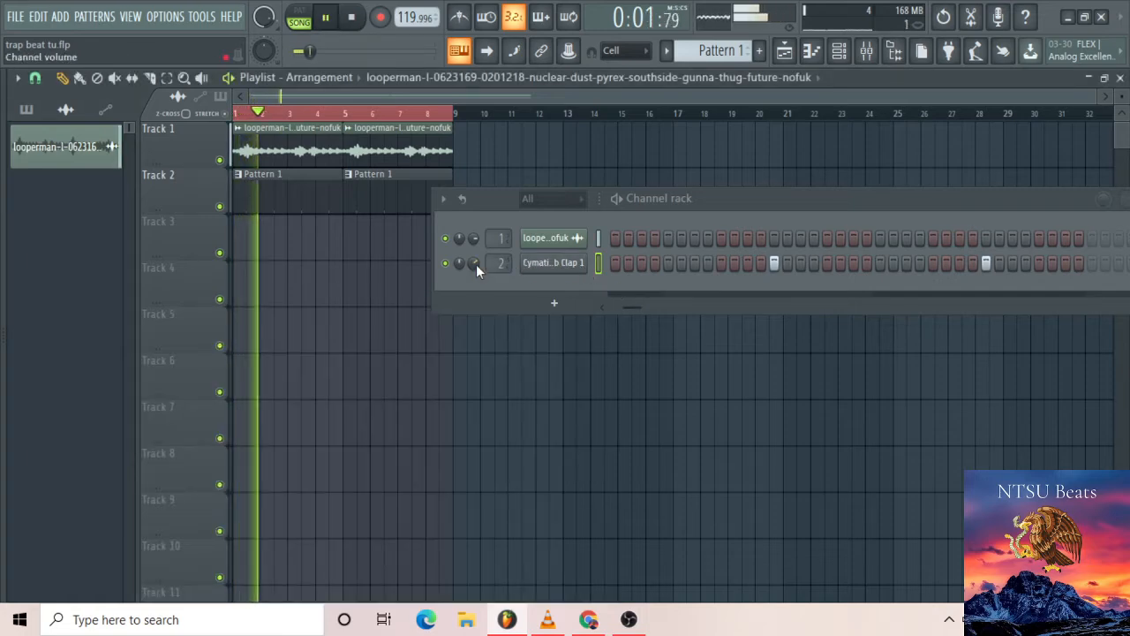
click(866, 50)
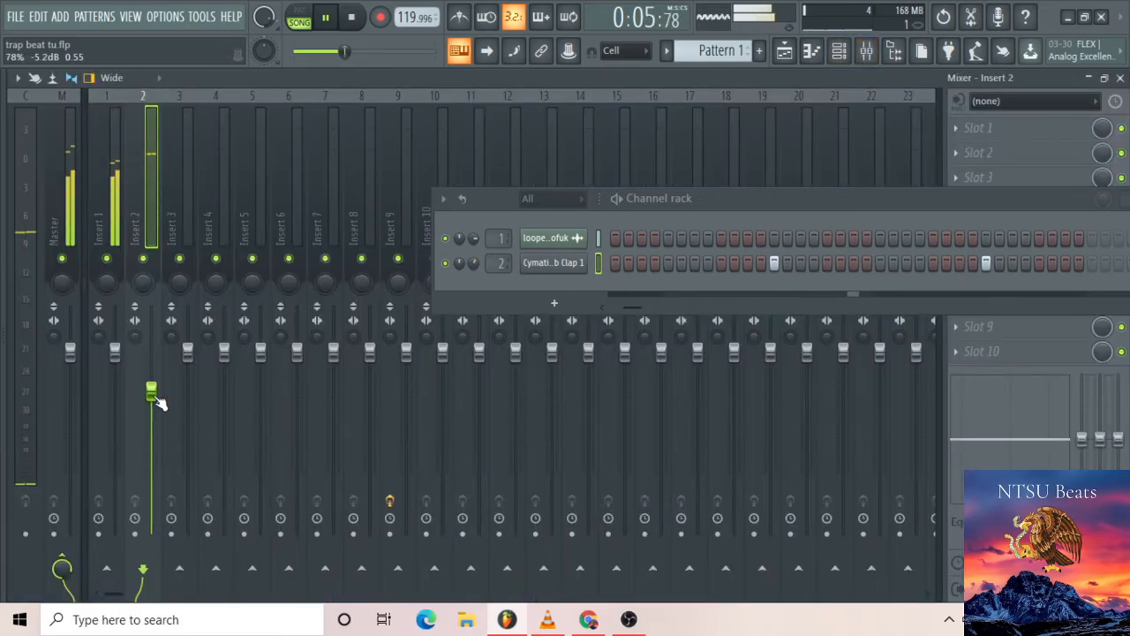
drag(156, 398, 157, 413)
key(space)
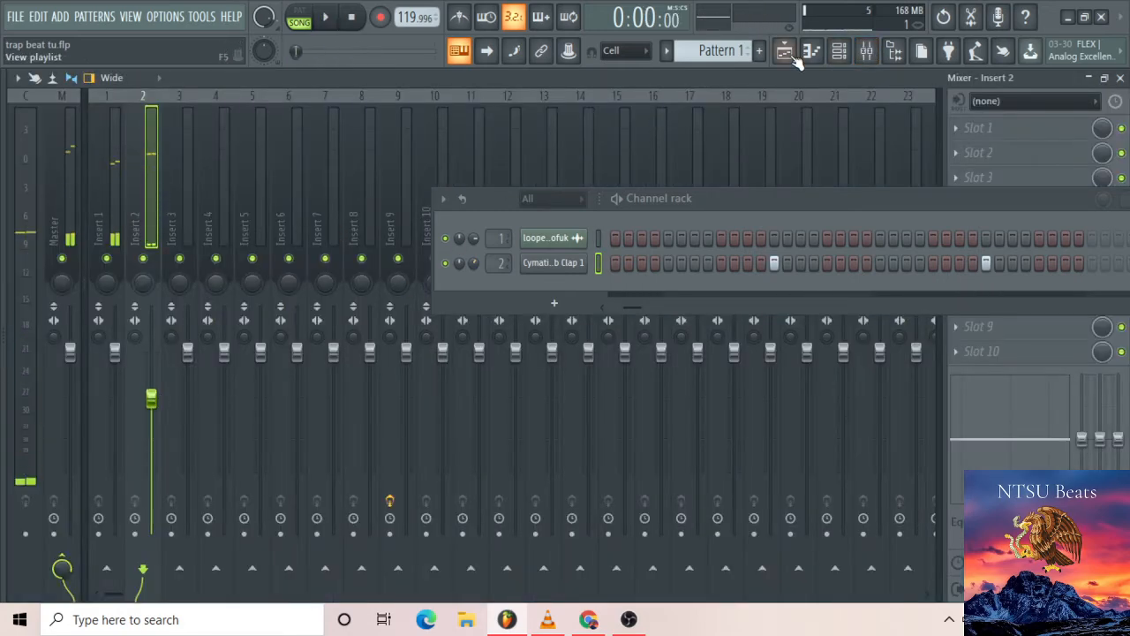
Check the clap's notes in the piano roll, and return to the playlist
right_click(588, 264)
click(583, 264)
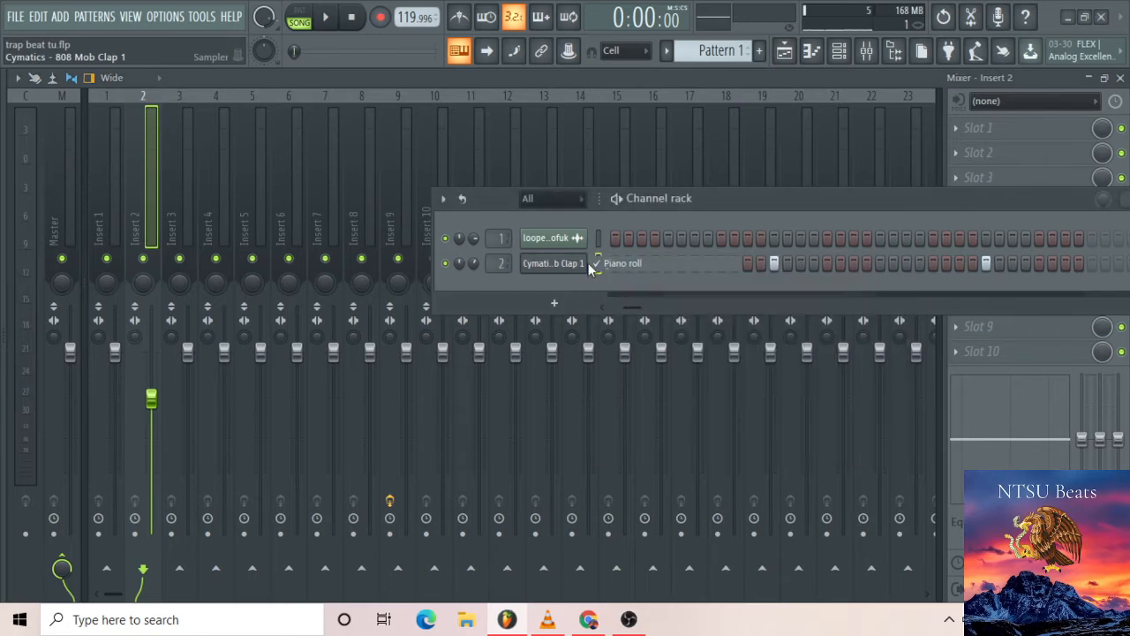
right_click(590, 265)
click(622, 263)
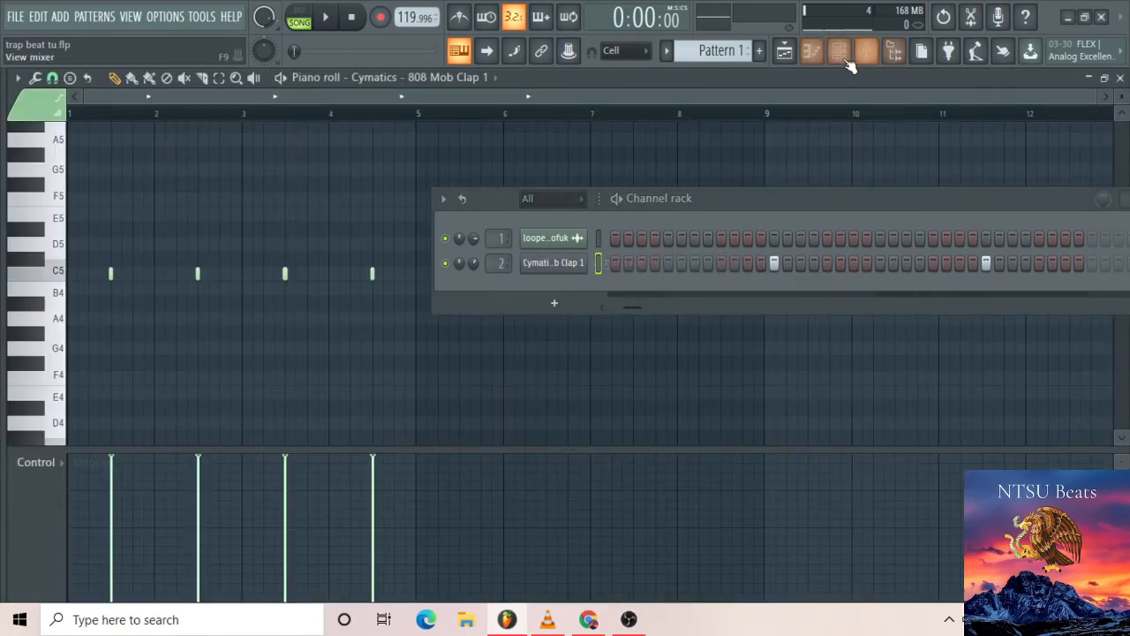
click(794, 62)
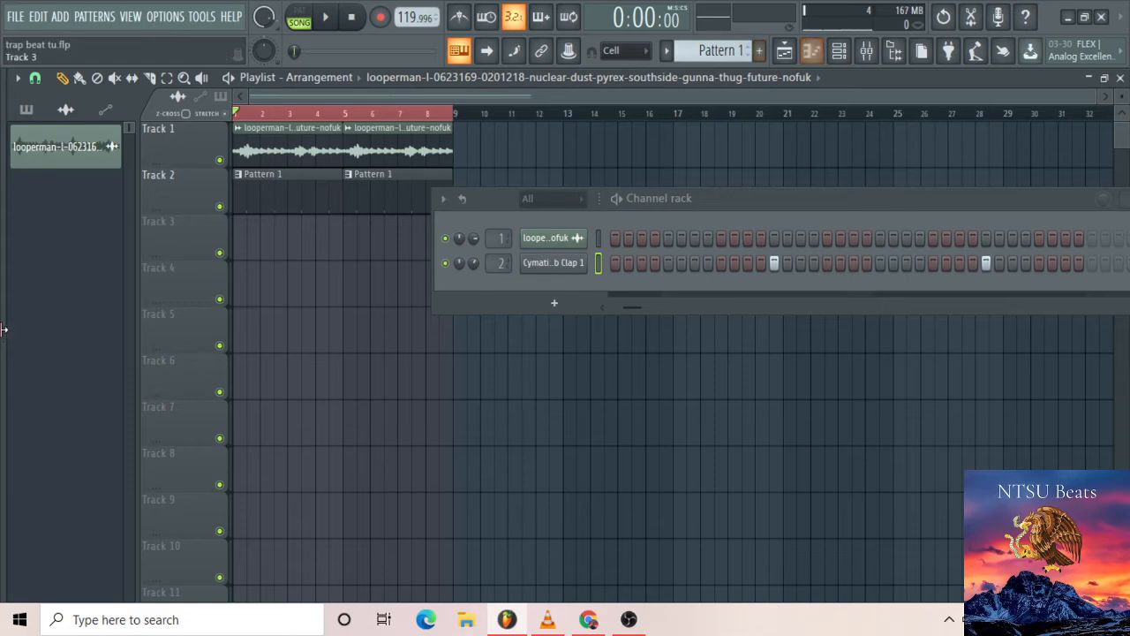
Open the Hihats - Closed folder under Cymbals in the sample pack, and audition the five closed hihats, returning to Closed Hihat 2
mouse_move(3, 337)
click(97, 256)
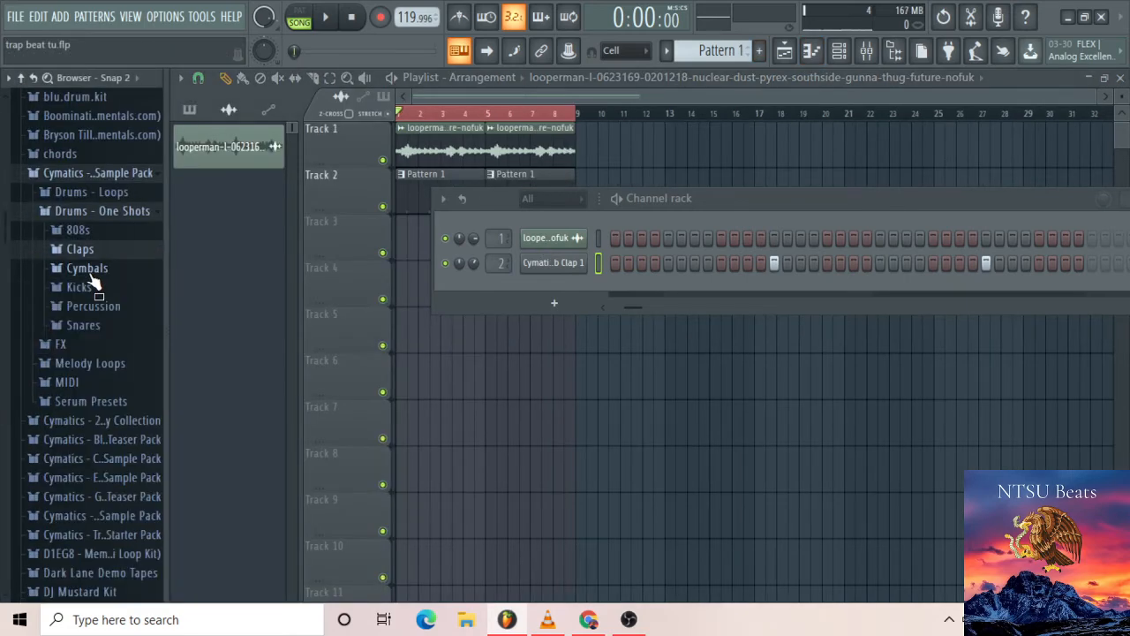
click(92, 268)
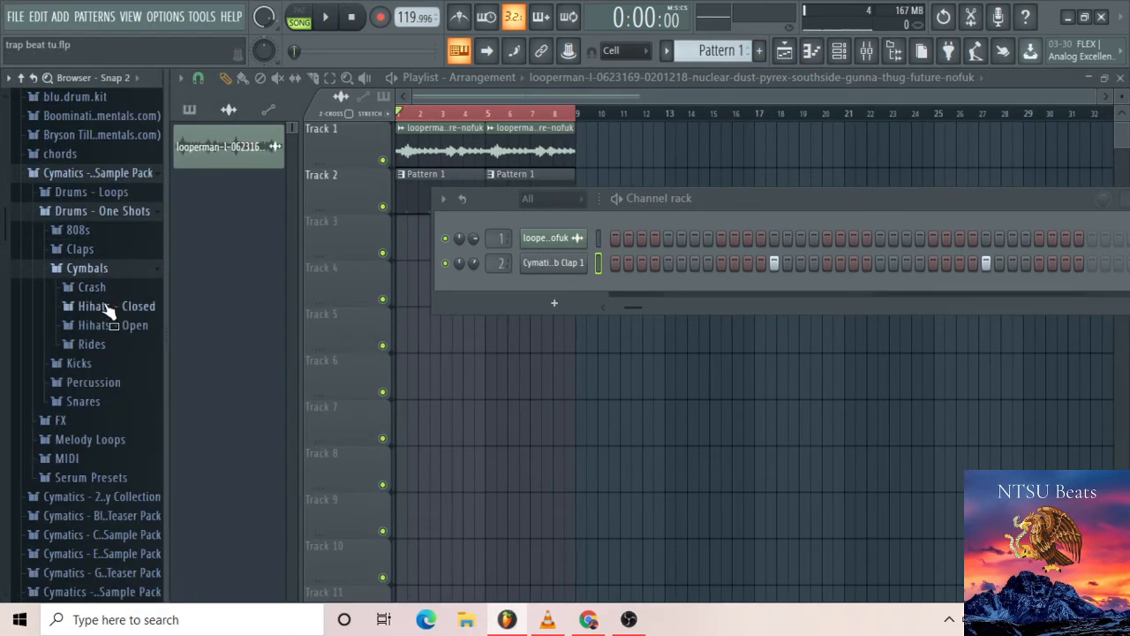
click(106, 306)
click(111, 323)
click(110, 343)
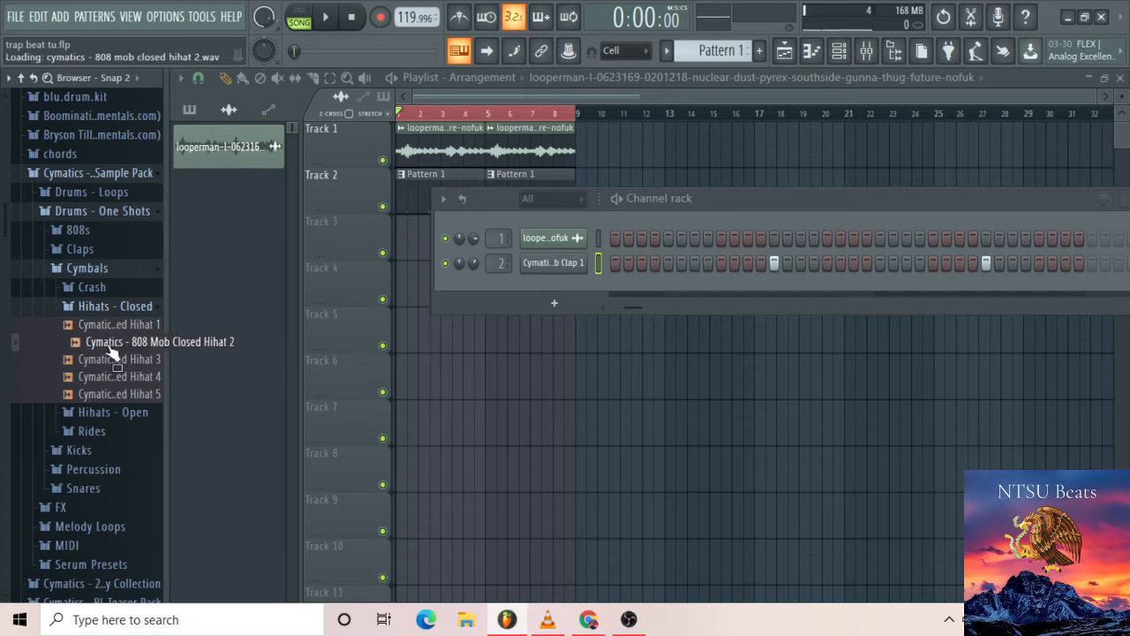
click(110, 359)
click(104, 375)
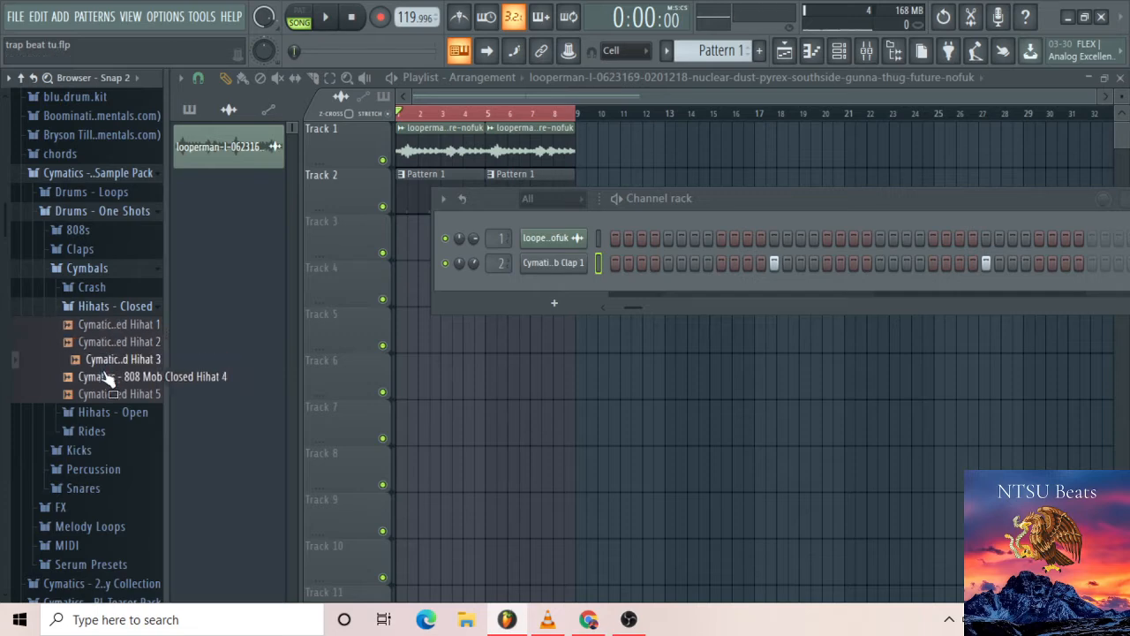
click(104, 395)
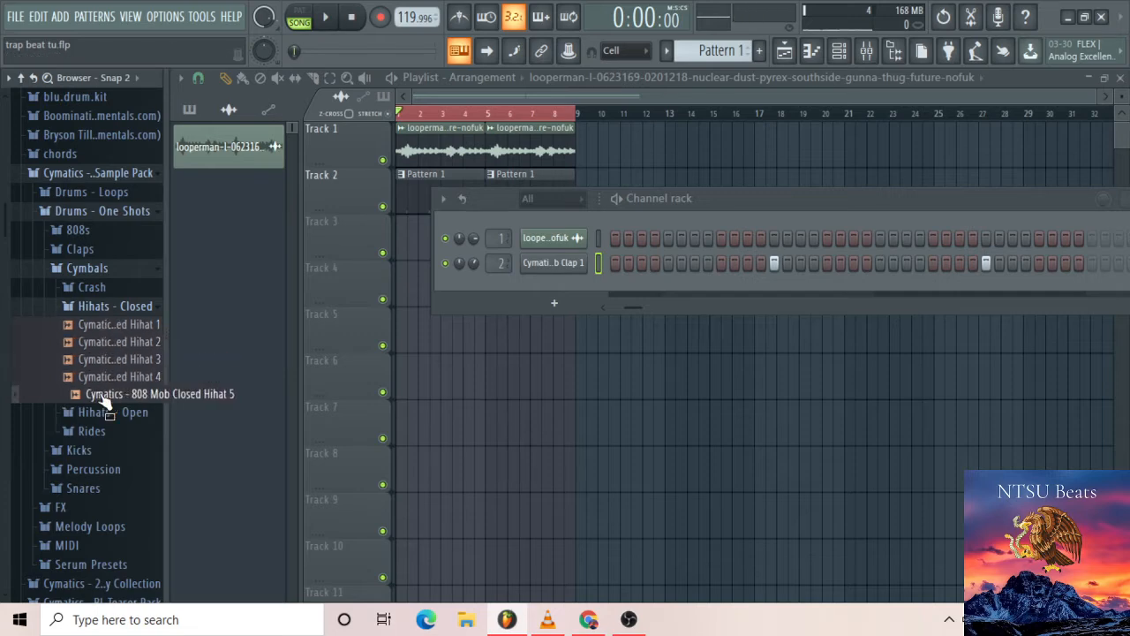
click(119, 347)
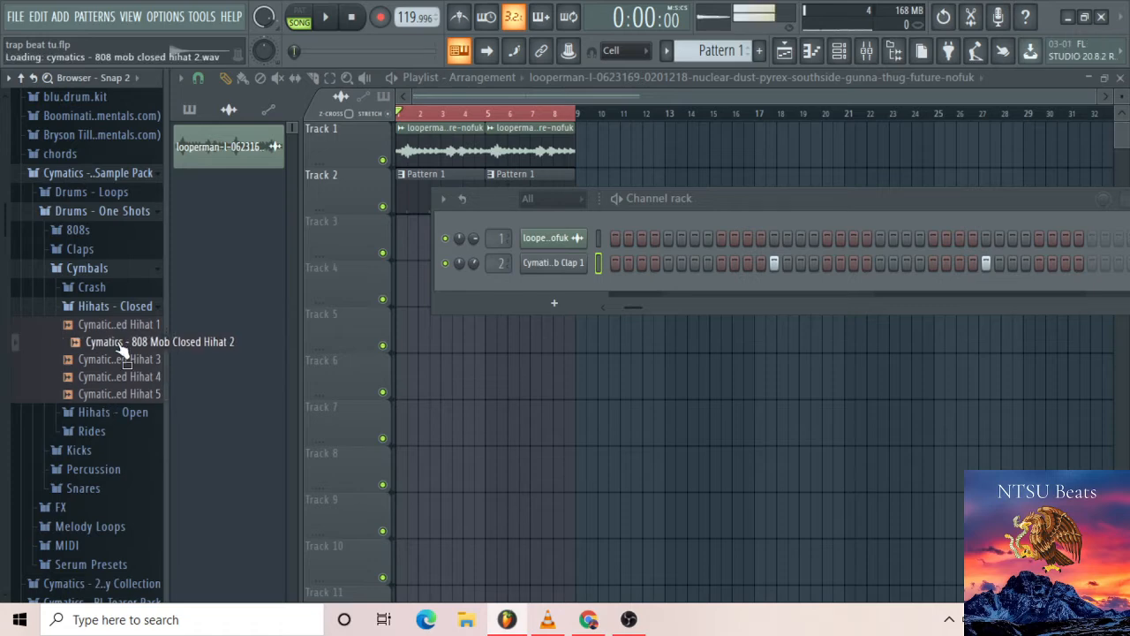
Add Cymatics - 808 Mob Closed Hihat 2 as a channel below the clap, route it to mixer track 3, and set its volume to 66%
drag(119, 346, 262, 312)
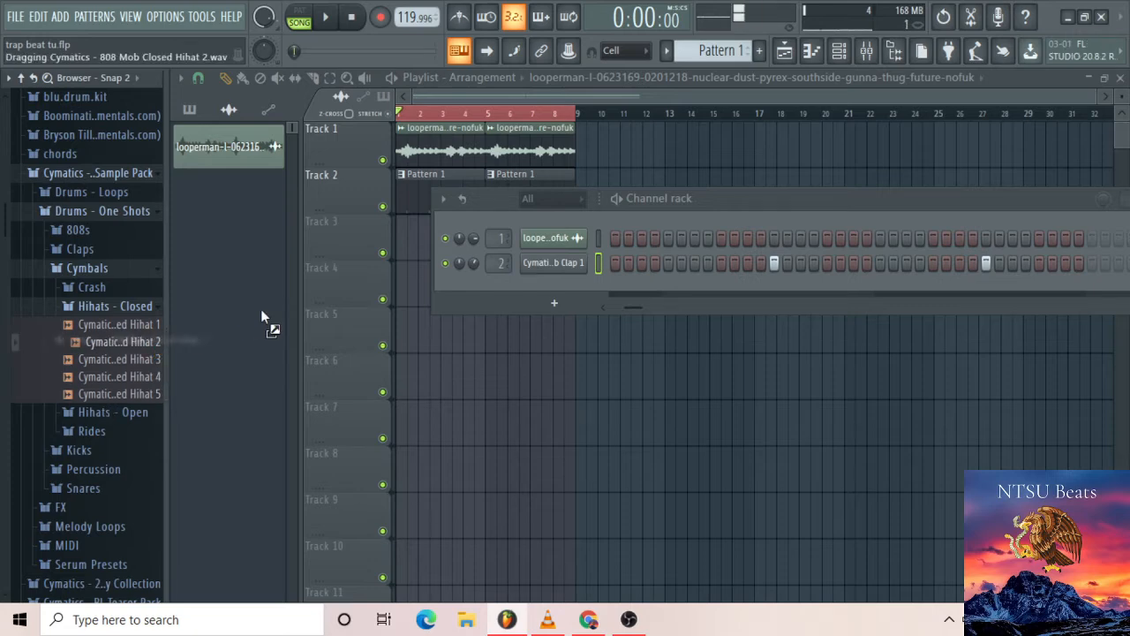
drag(594, 285, 556, 287)
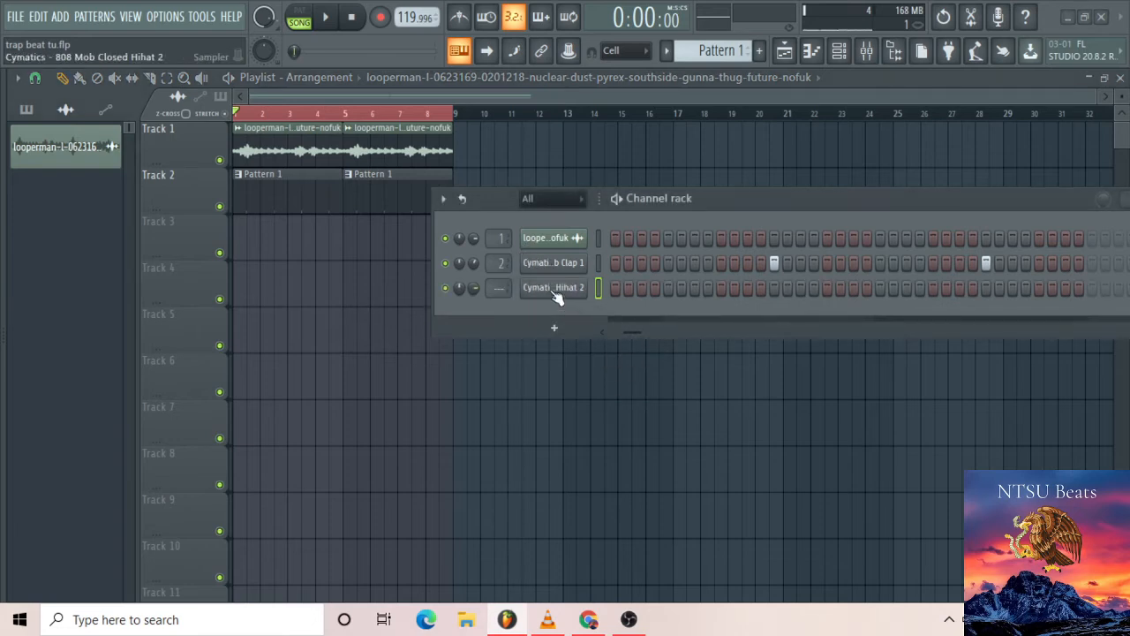
scroll(507, 292, up, 2)
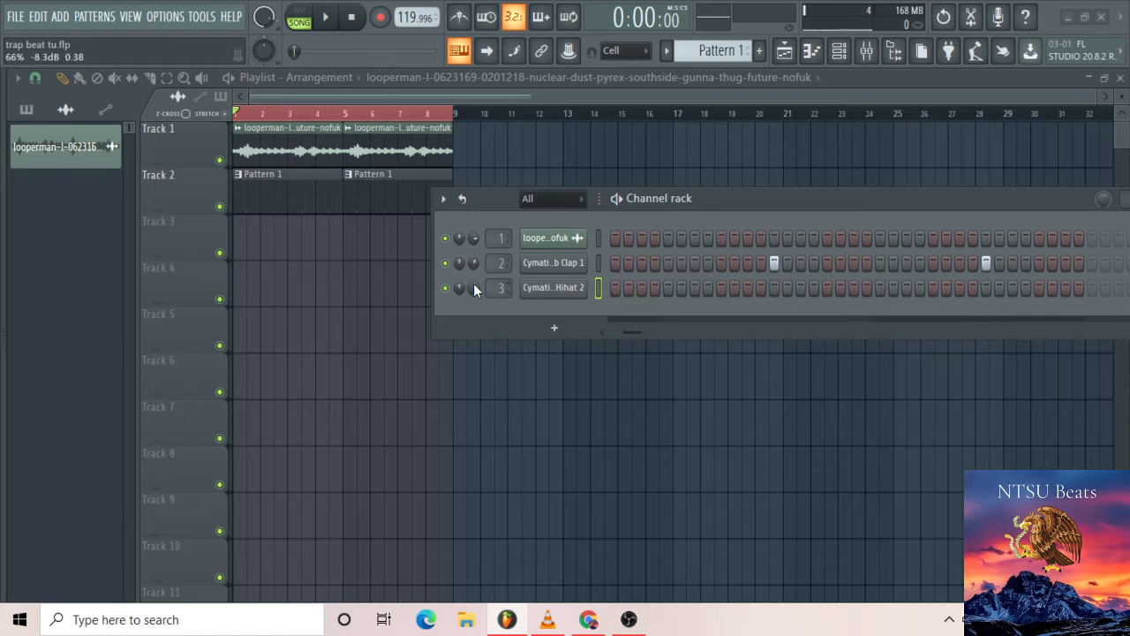
Raise the Boost precomputed effect of the Closed Hihat 2 sample to about 6%, and close its channel settings
click(553, 289)
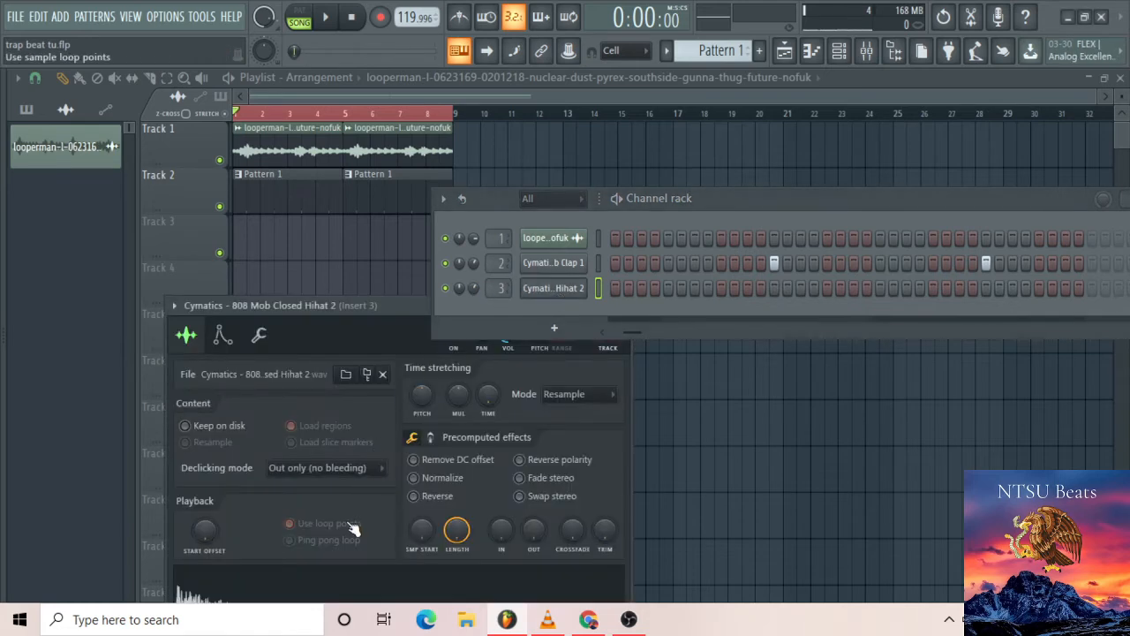
click(431, 438)
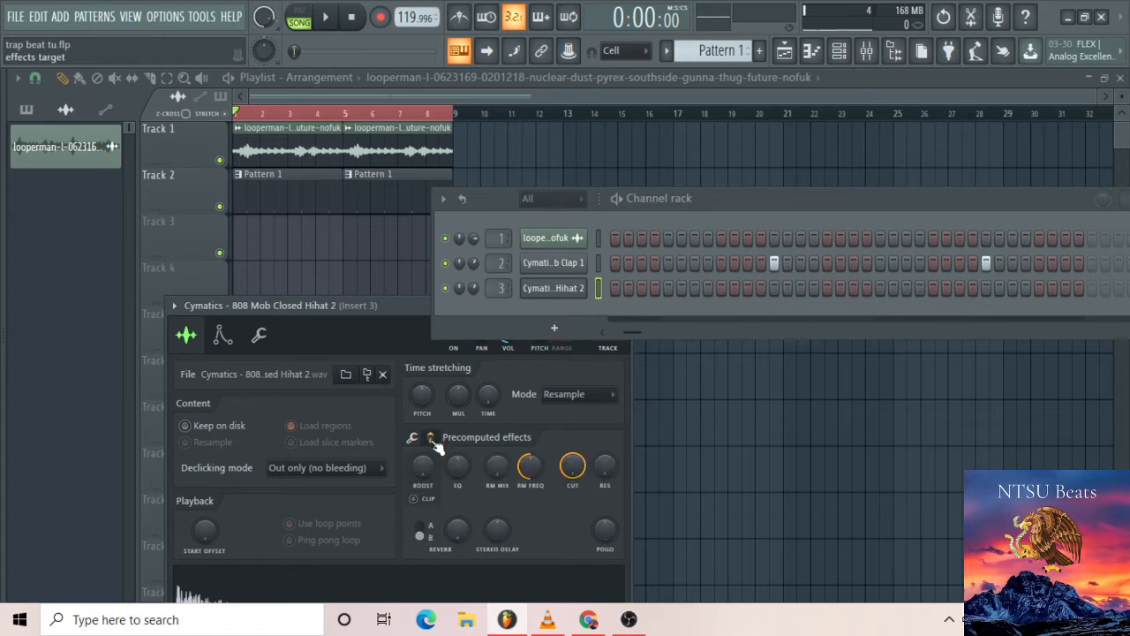
scroll(420, 472, up, 2)
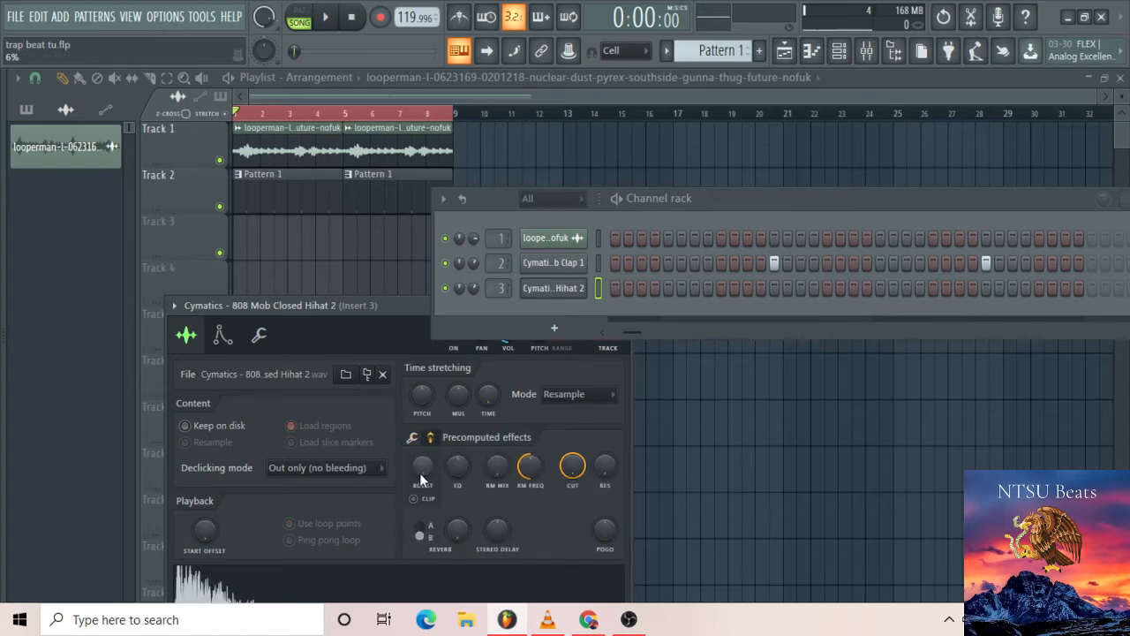
click(570, 291)
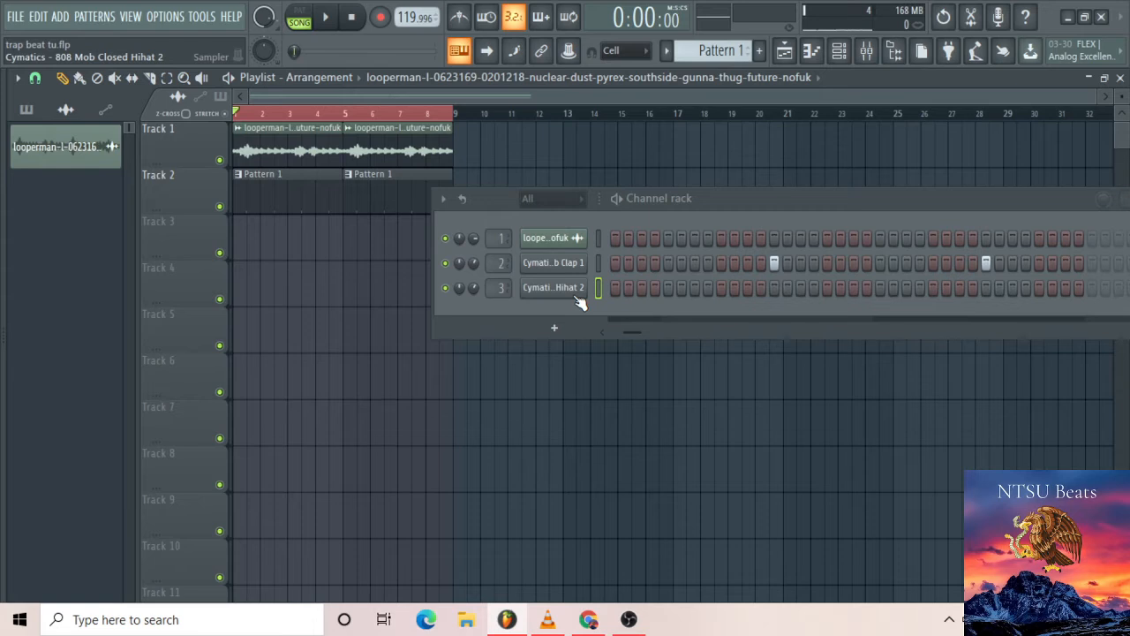
Fill the closed hihat channel on every 8th step, and play the beat briefly
right_click(578, 297)
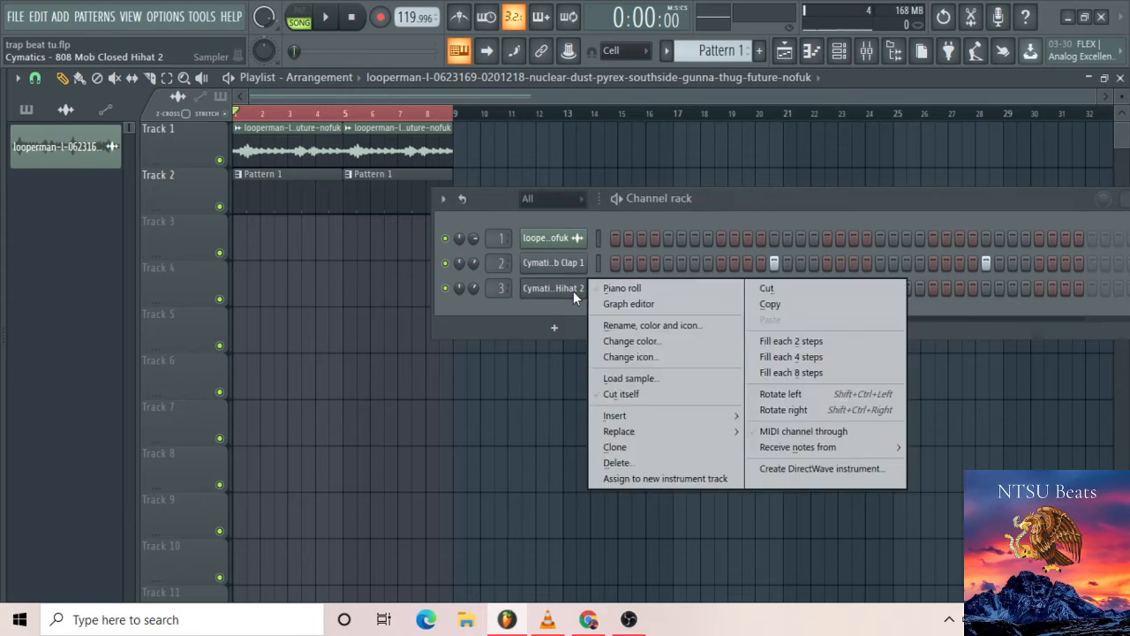
click(797, 371)
key(space)
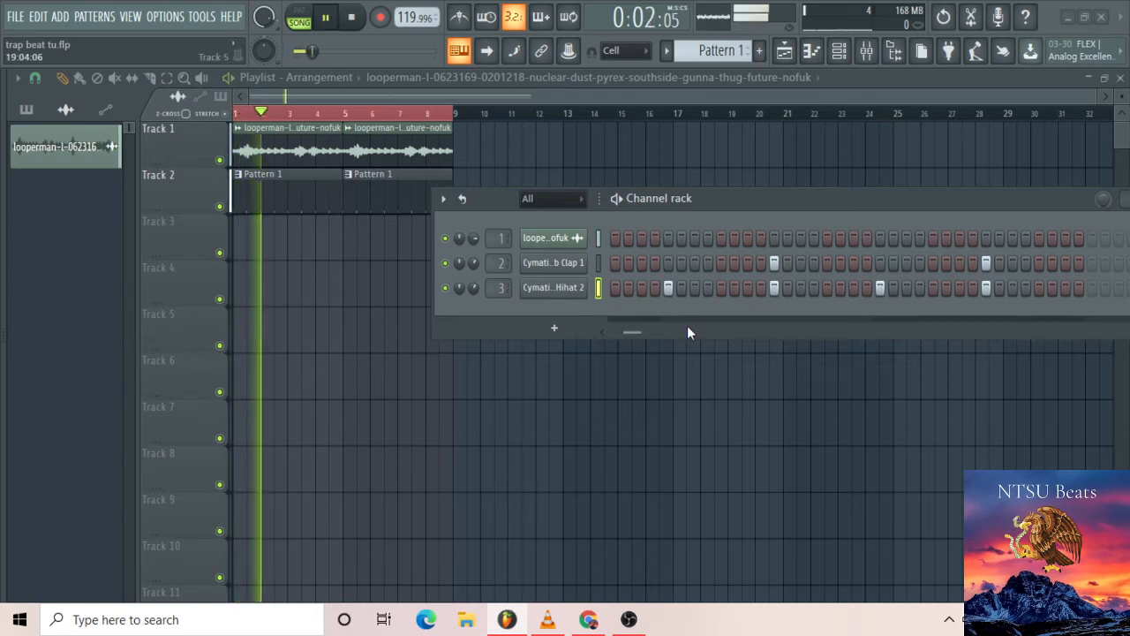
key(space)
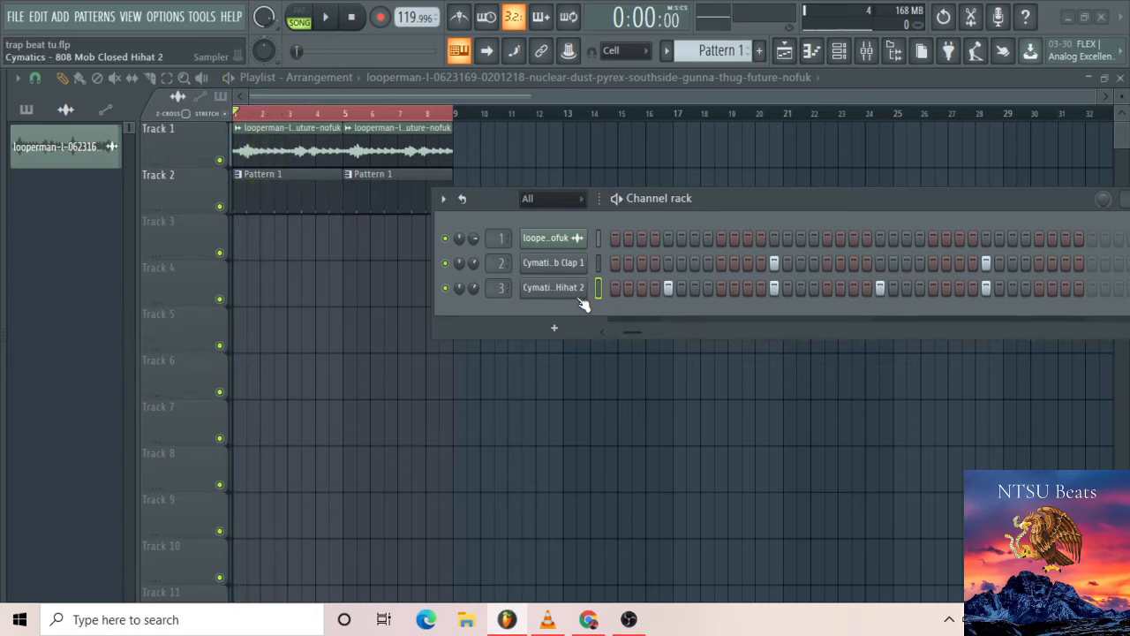
Try filling the closed hihat on every 4th step, and listen to the faster rhythm
right_click(580, 296)
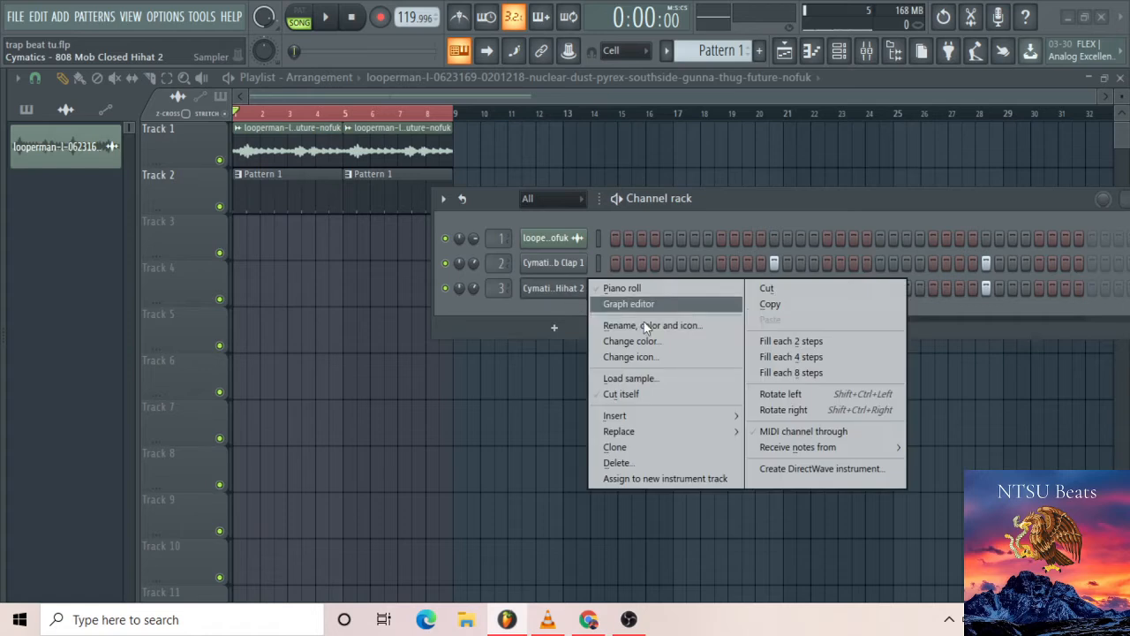
click(769, 359)
key(space)
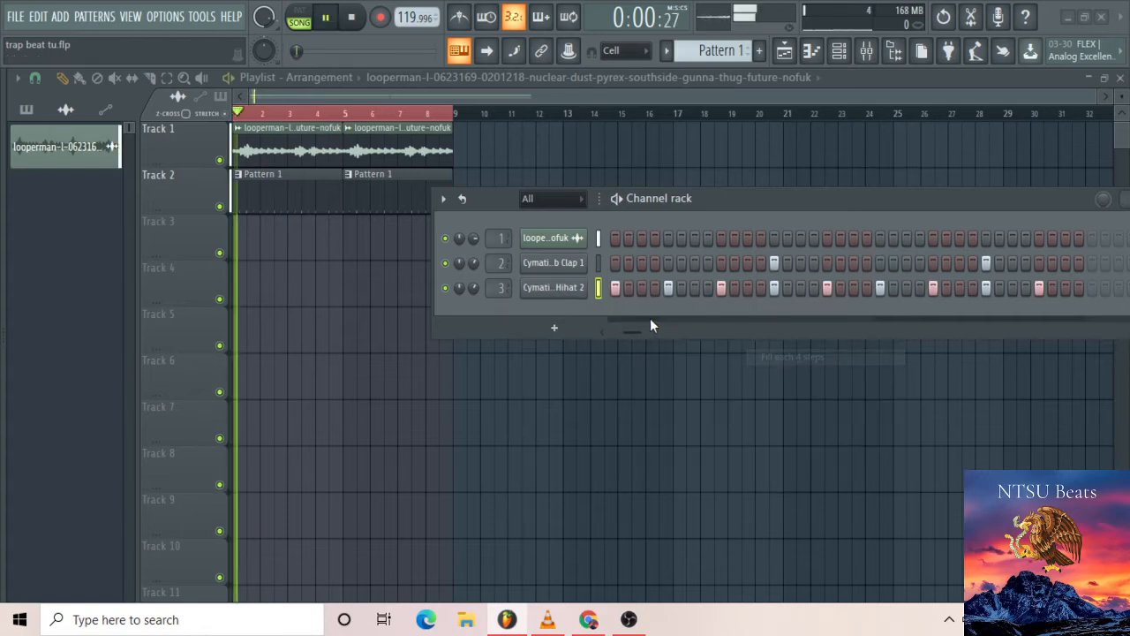
key(space)
Fill the closed hihat on every 2nd step, listen briefly, and bring the start of the step sequence into view
right_click(573, 292)
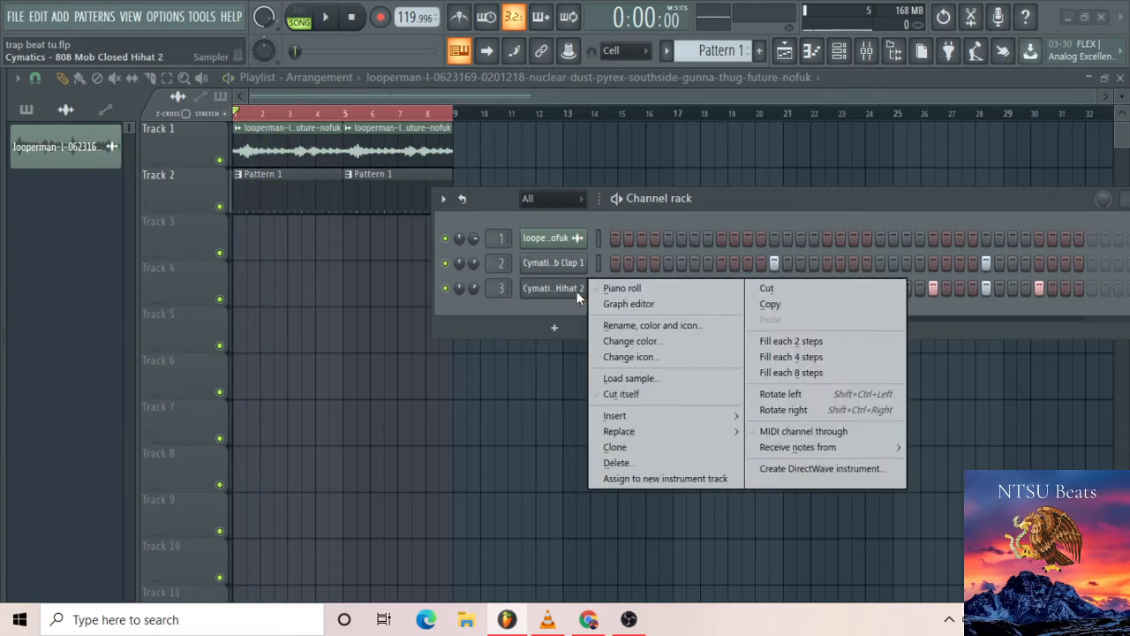
click(775, 345)
key(space)
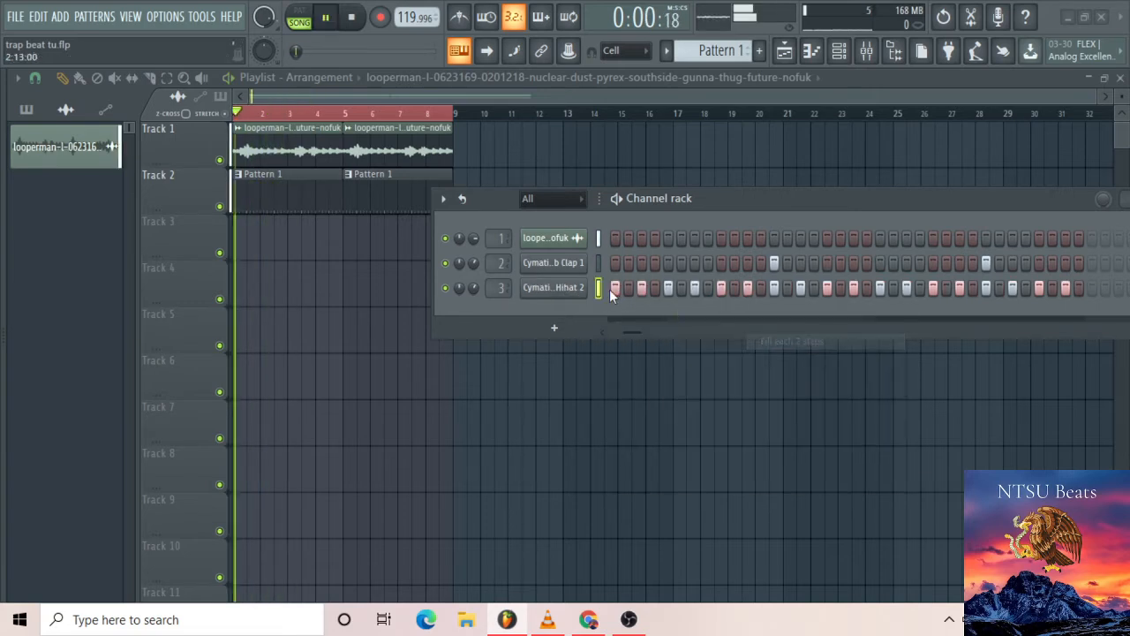
key(space)
drag(638, 331, 583, 339)
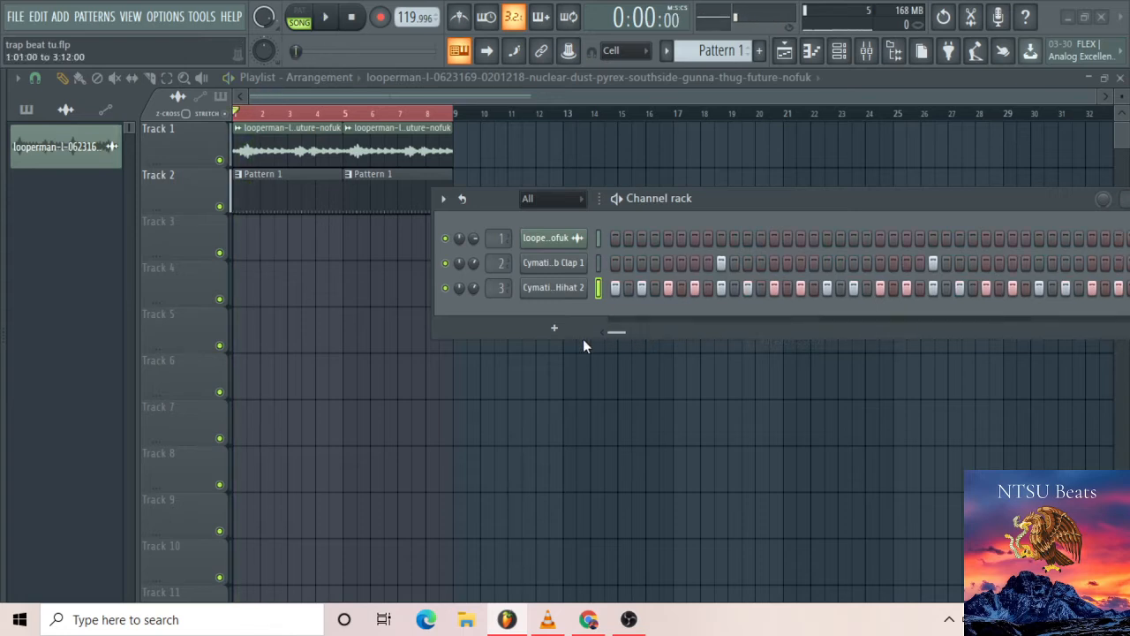
key(space)
Try extra closed hihat hits on steps 4 and 18 while playing the beat, and stop playback
click(655, 289)
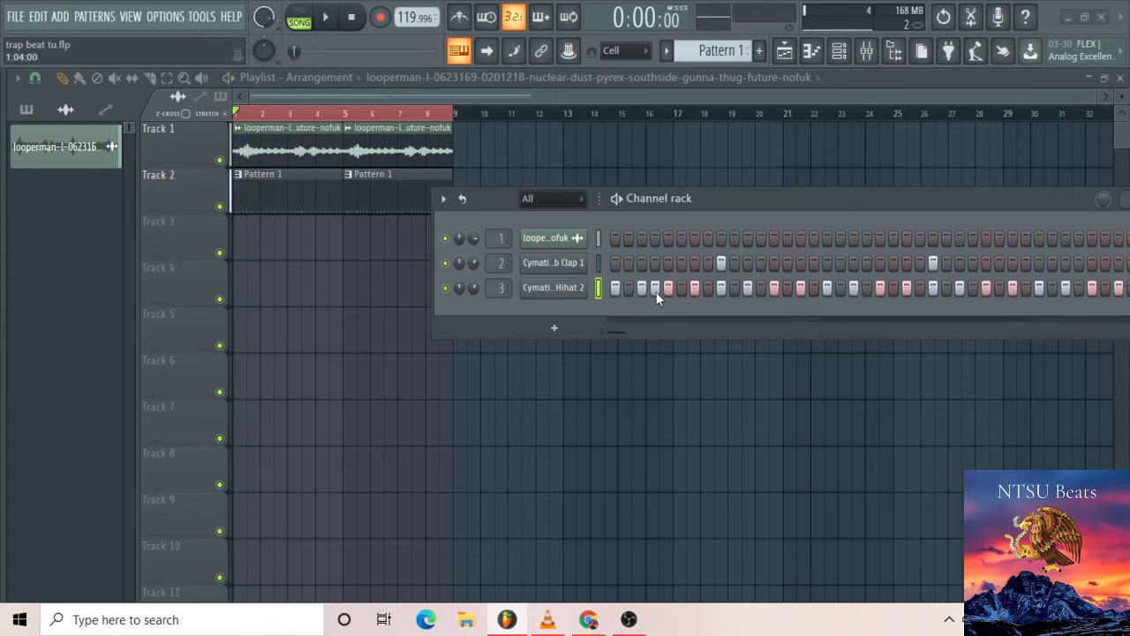
click(656, 291)
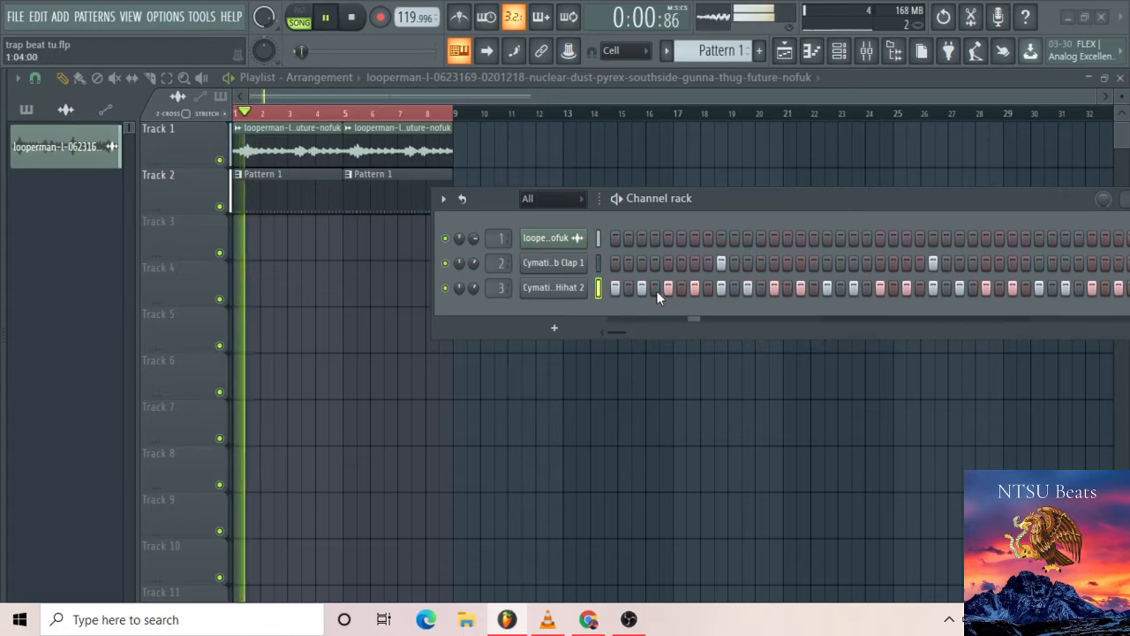
click(841, 289)
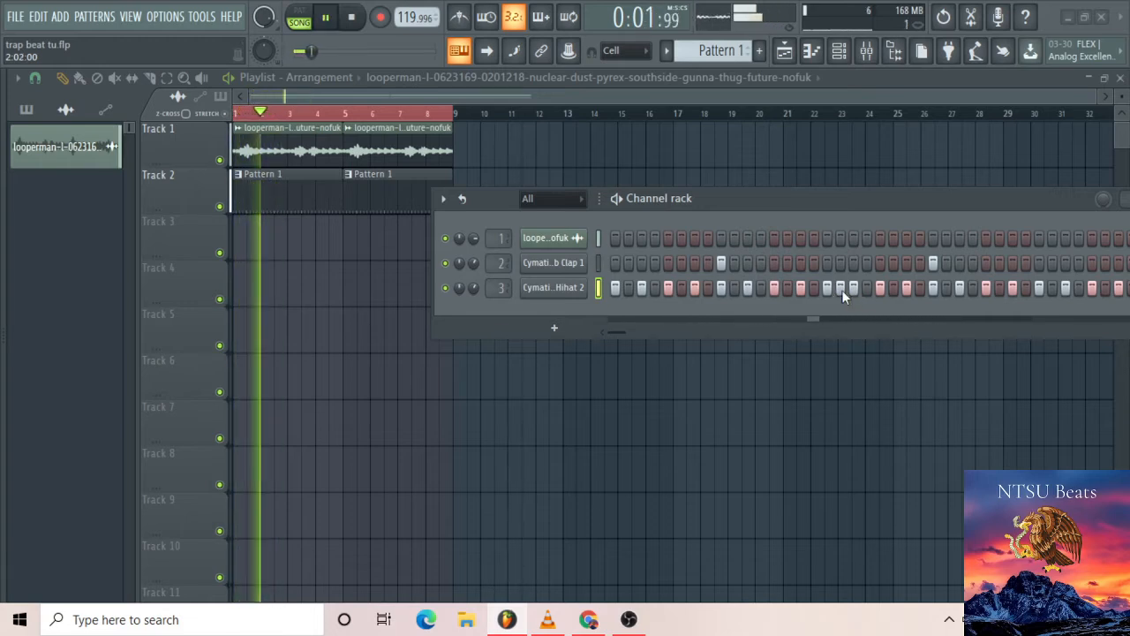
key(space)
Refill the closed hihat on every 4th step, and start playback
right_click(564, 287)
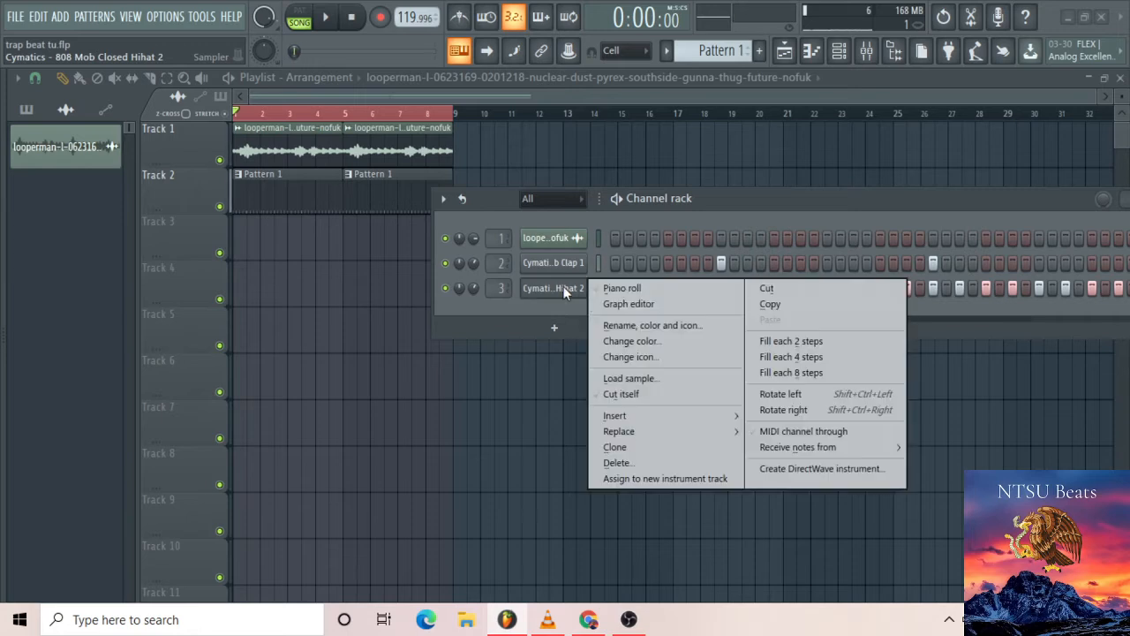
click(797, 356)
key(space)
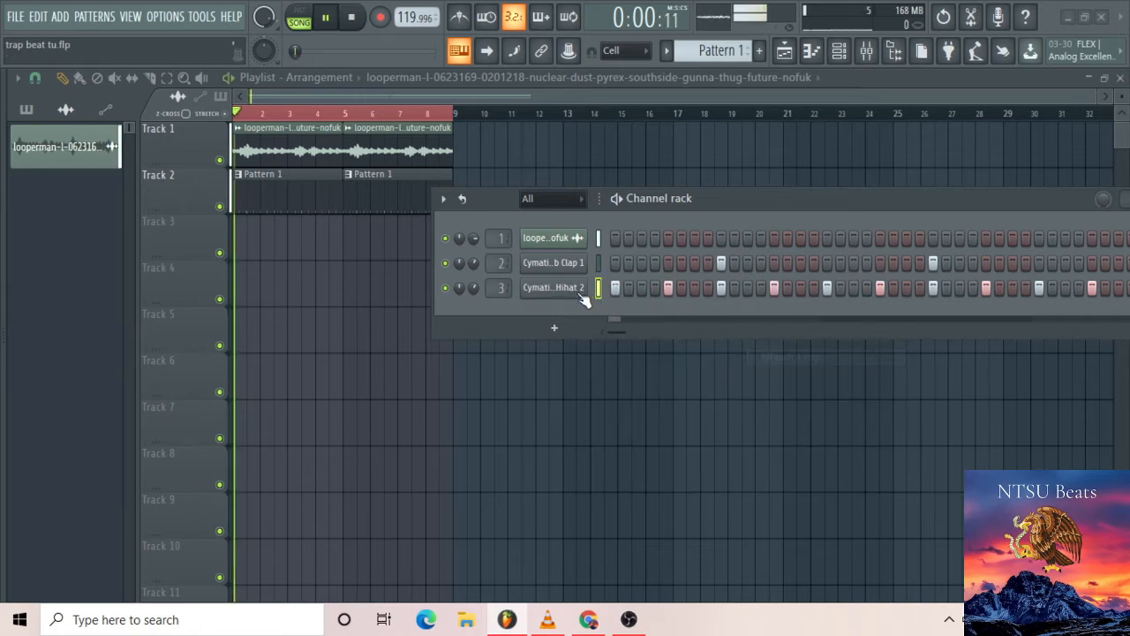
Open the closed hihat in the piano roll, stop playback, and raise all its notes to 100% velocity
right_click(588, 290)
click(619, 288)
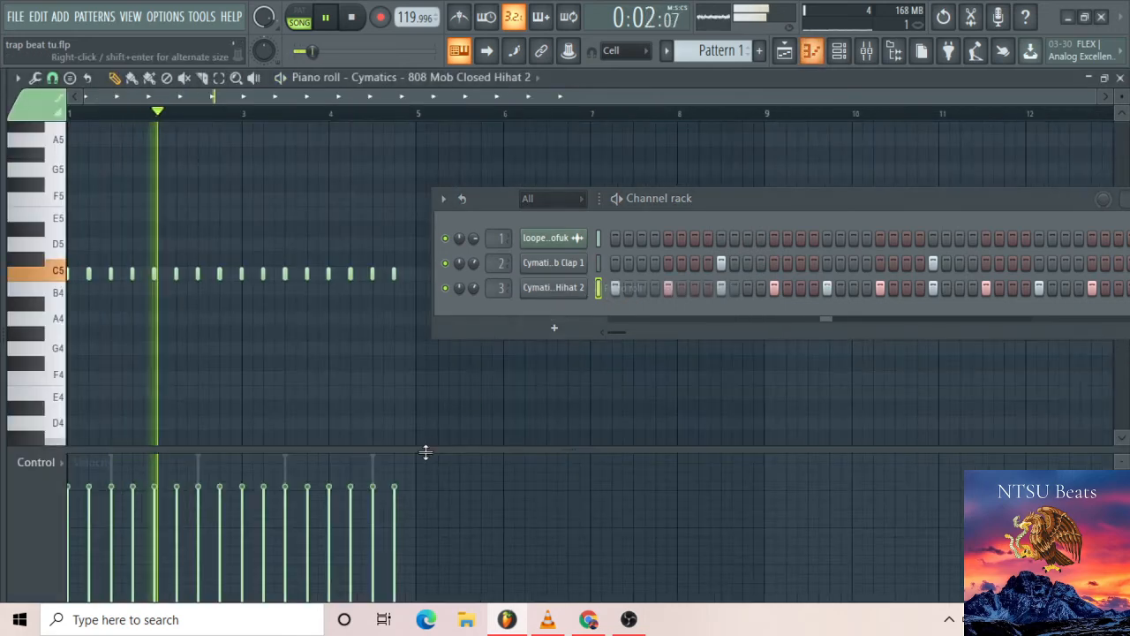
key(space)
key(ctrl+a)
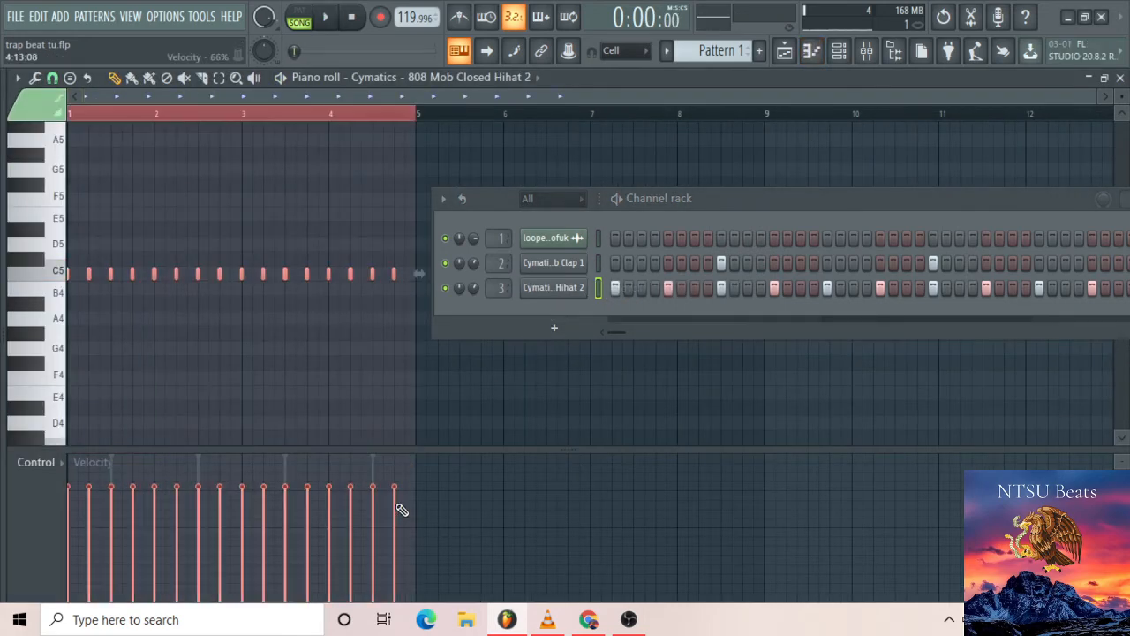
mouse_move(419, 482)
mouse_down()
mouse_move(419, 405)
mouse_move(44, 336)
mouse_up()
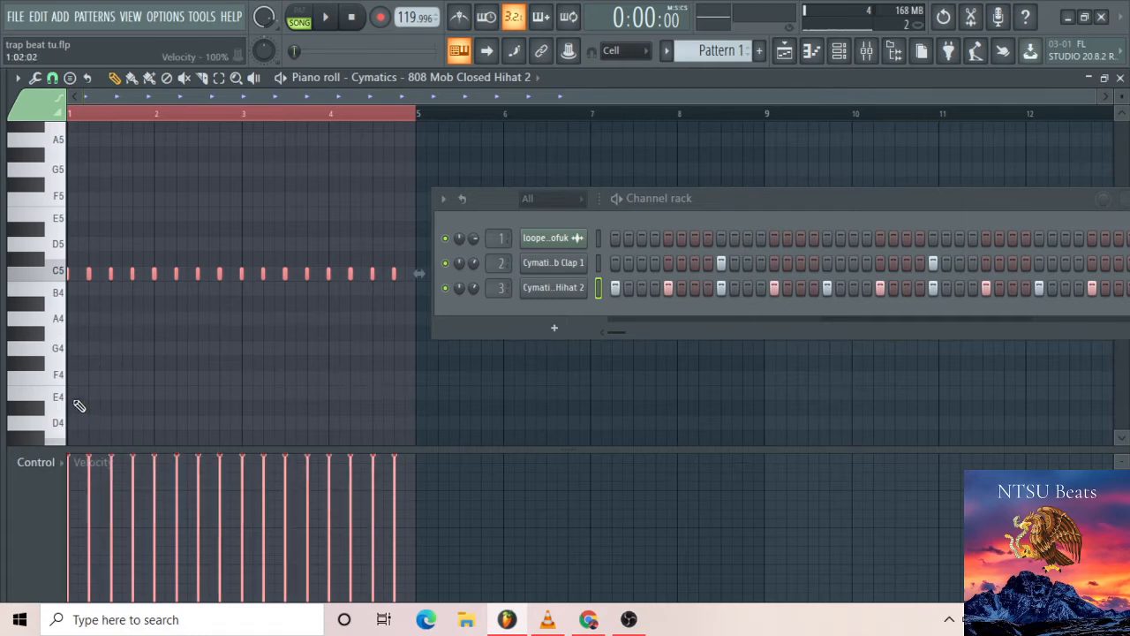
While listening, lower the hihat's fader on mixer track 3 and raise the clap's slightly on track 2, returning to the piano roll
key(space)
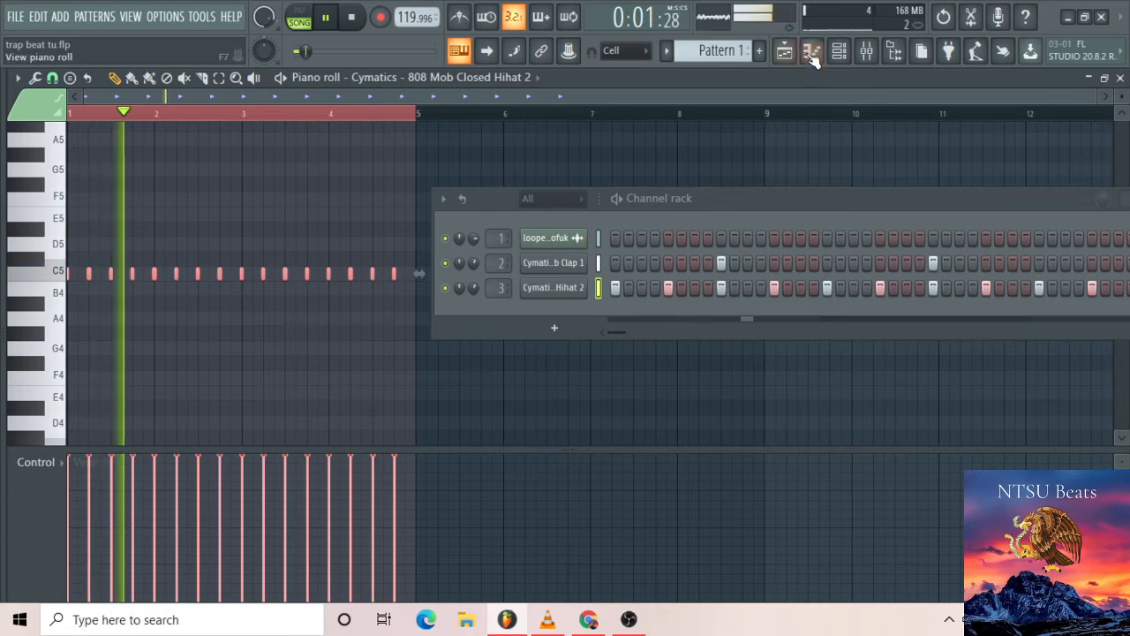
click(867, 50)
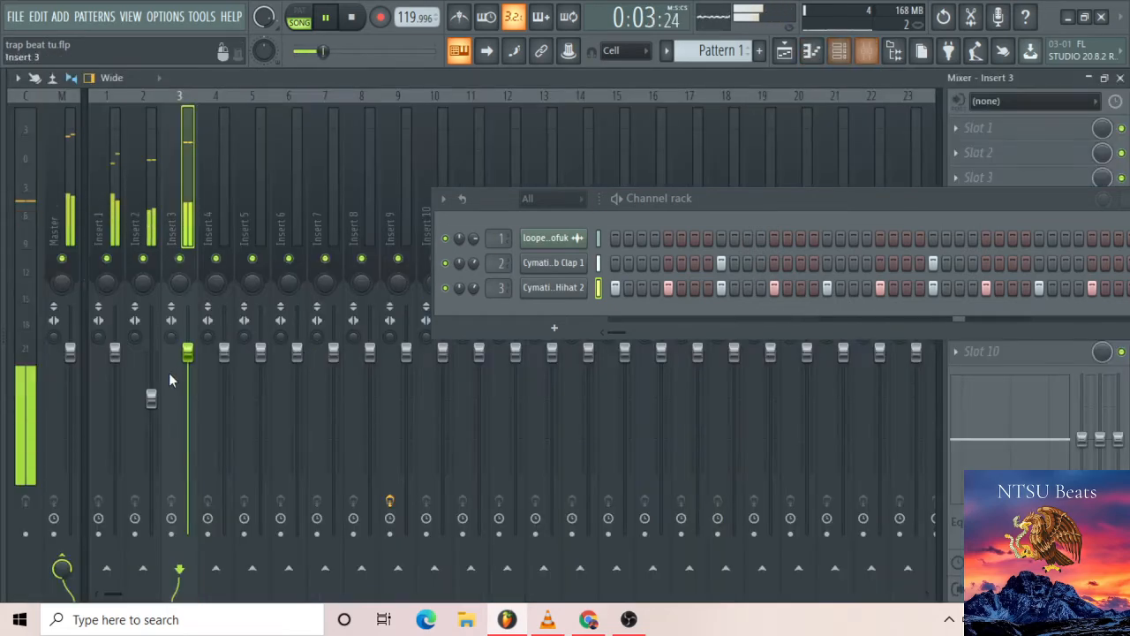
drag(198, 357, 159, 384)
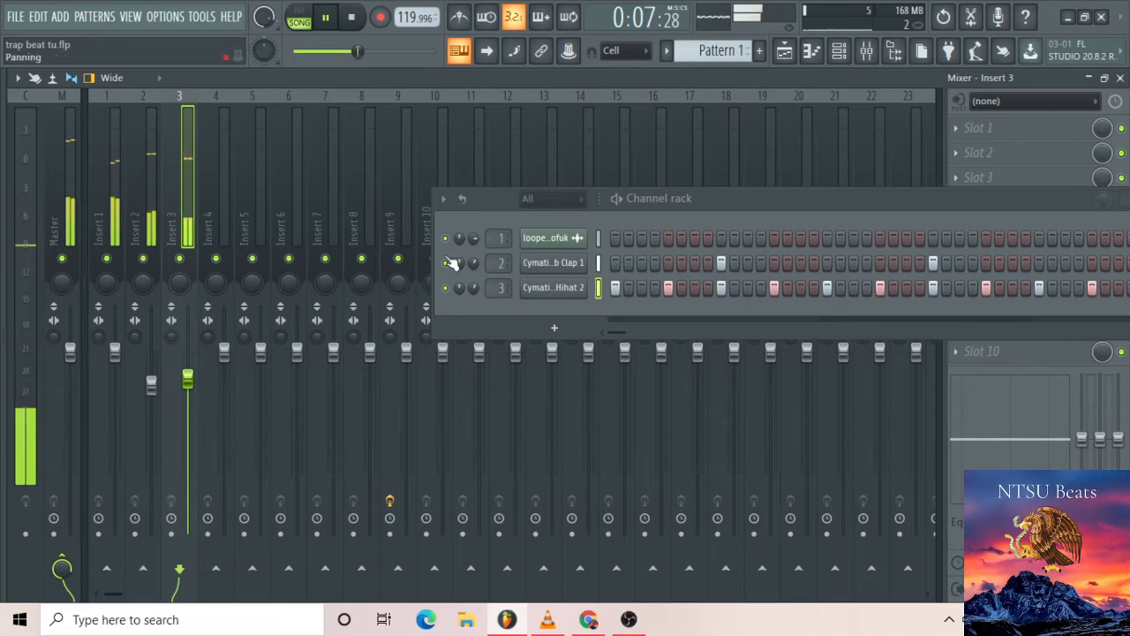
click(810, 50)
key(space)
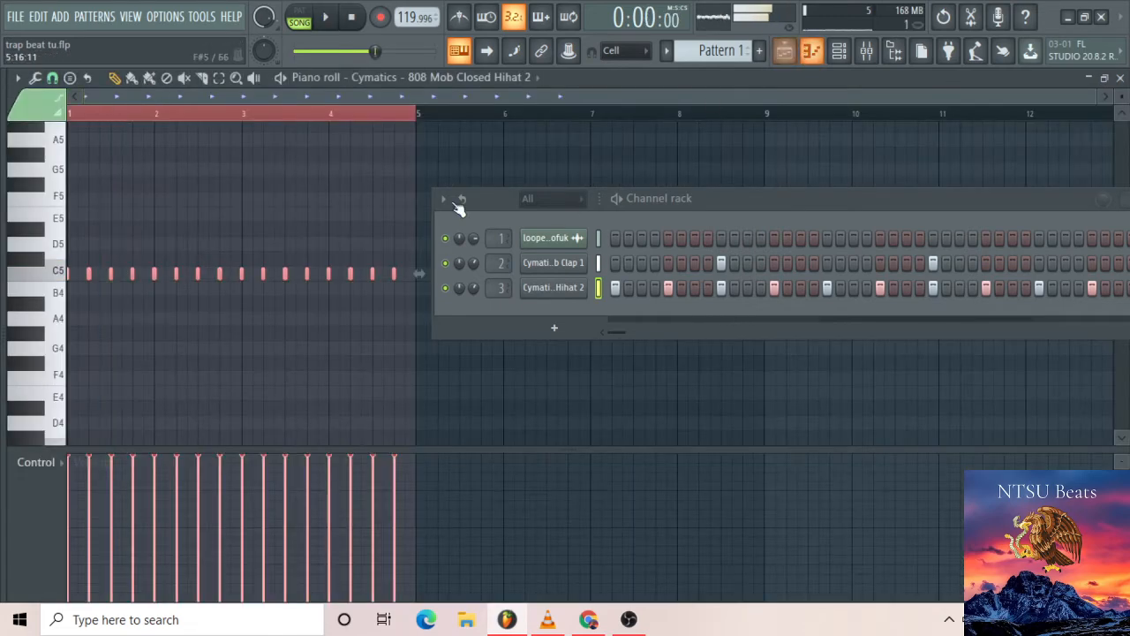
Lengthen all the closed hihat notes to two steps each, and check the snap-to-grid setting
scroll(131, 309, up, 5)
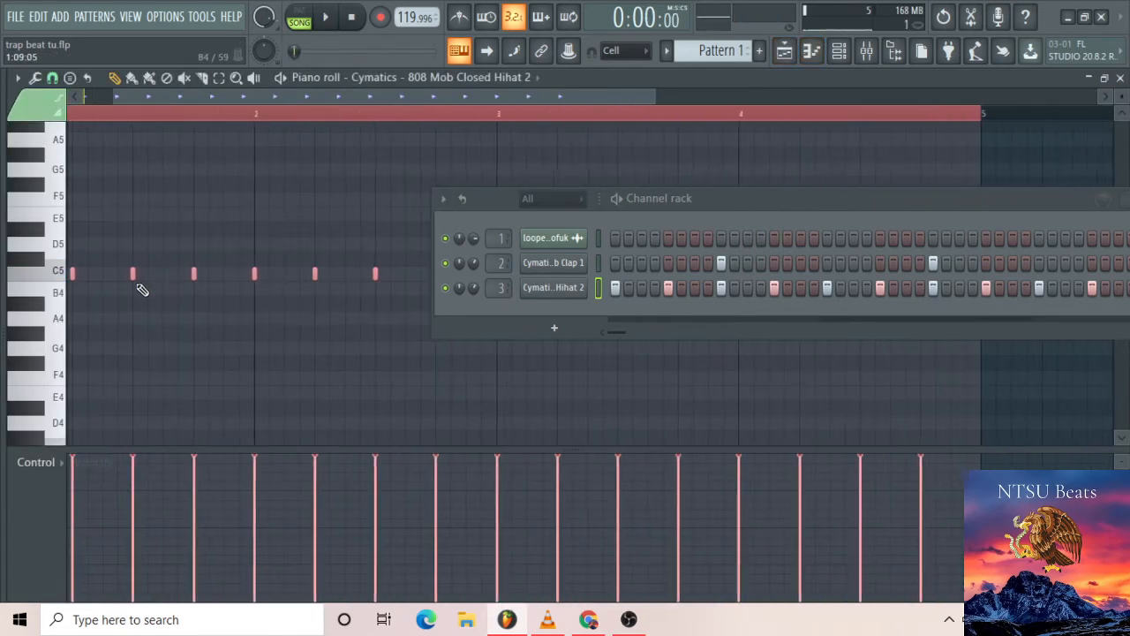
drag(135, 278, 165, 273)
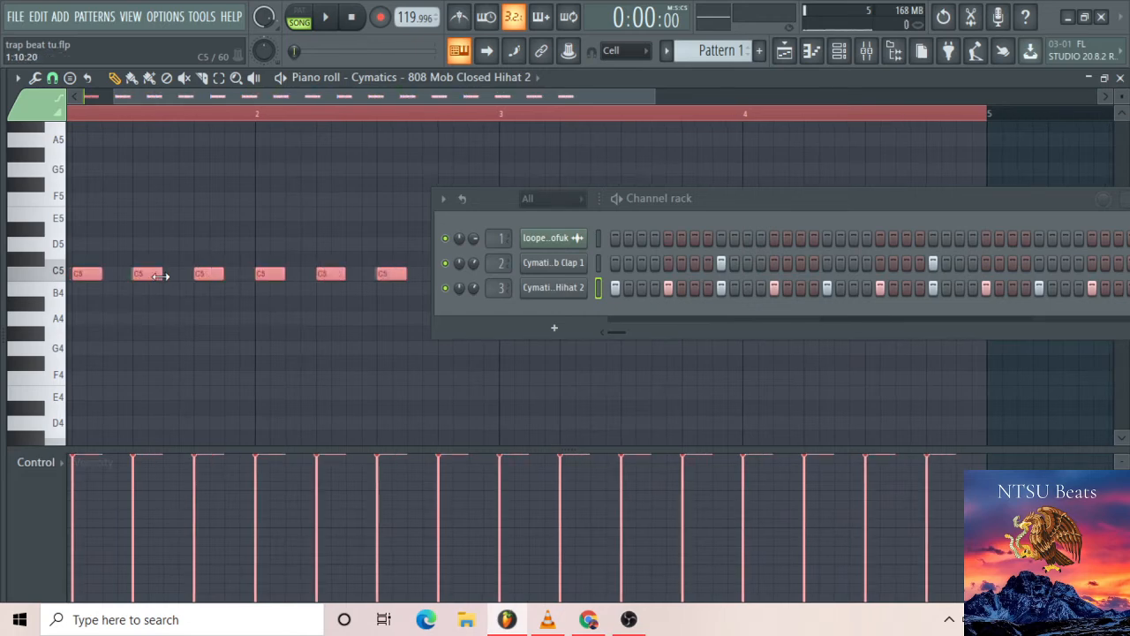
click(55, 79)
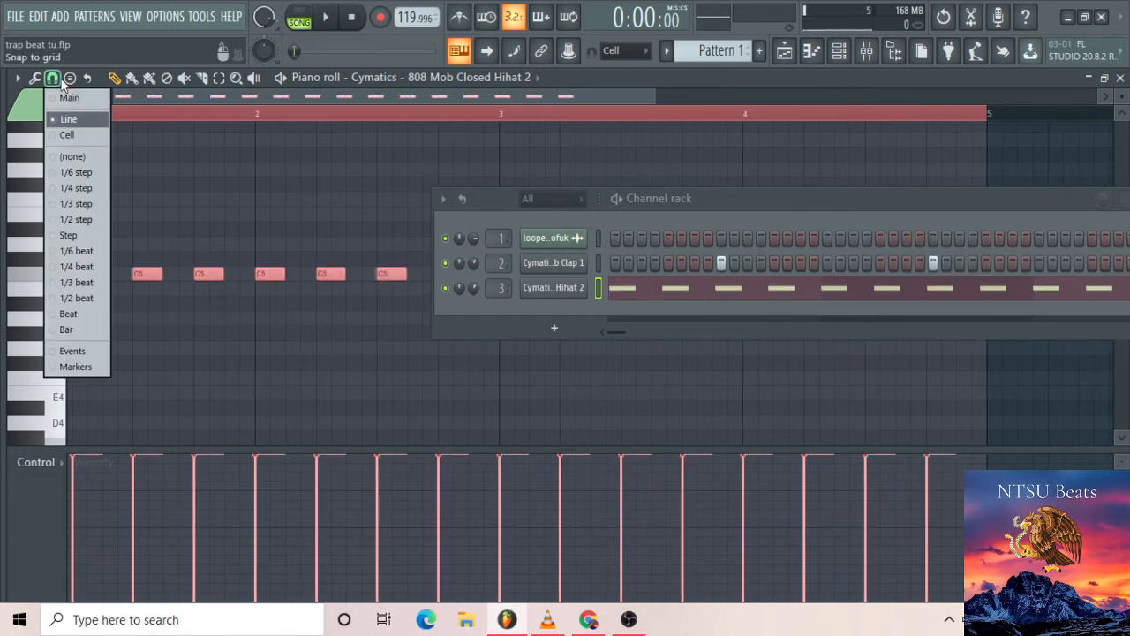
Duplicate all the C5 hihat notes two steps further on to fill the gaps, and start playback
scroll(174, 327, down, 6)
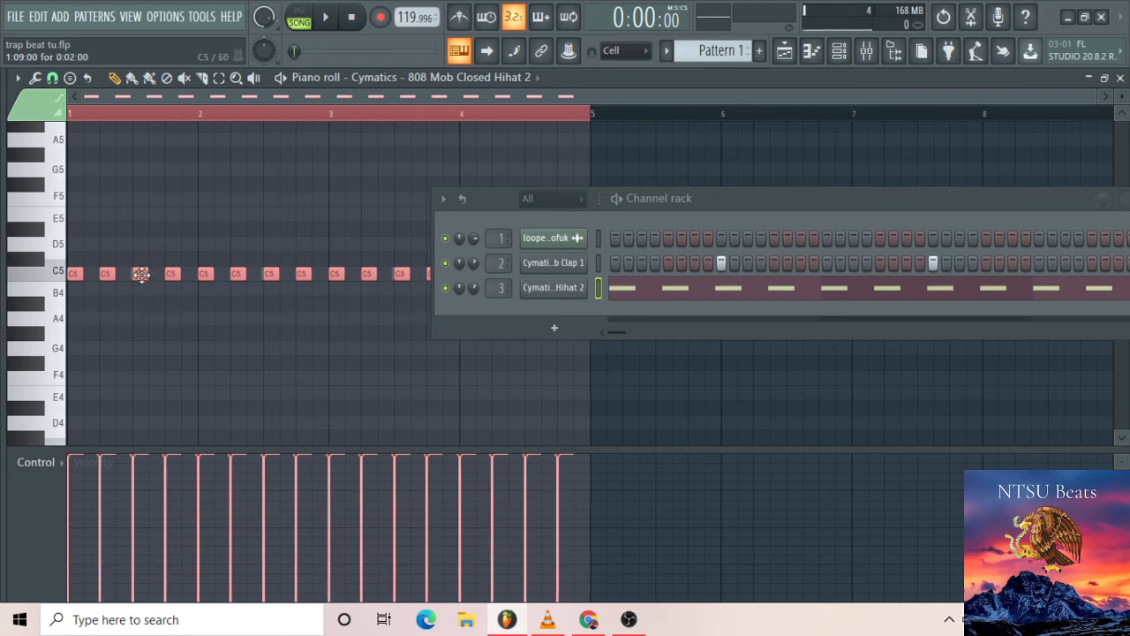
drag(142, 275, 165, 272)
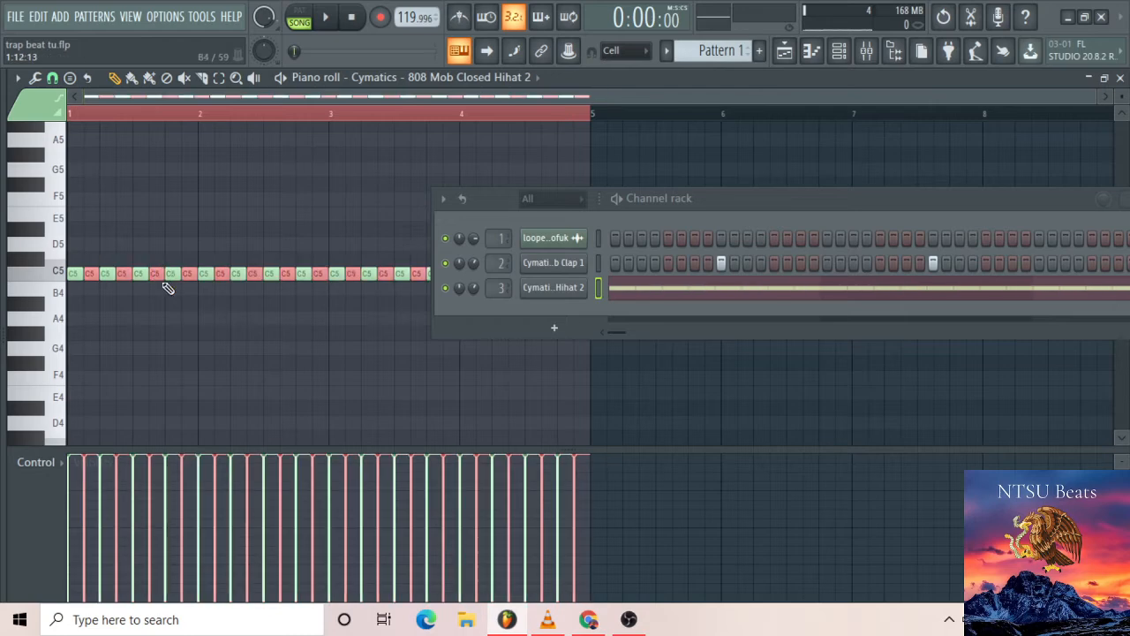
key(space)
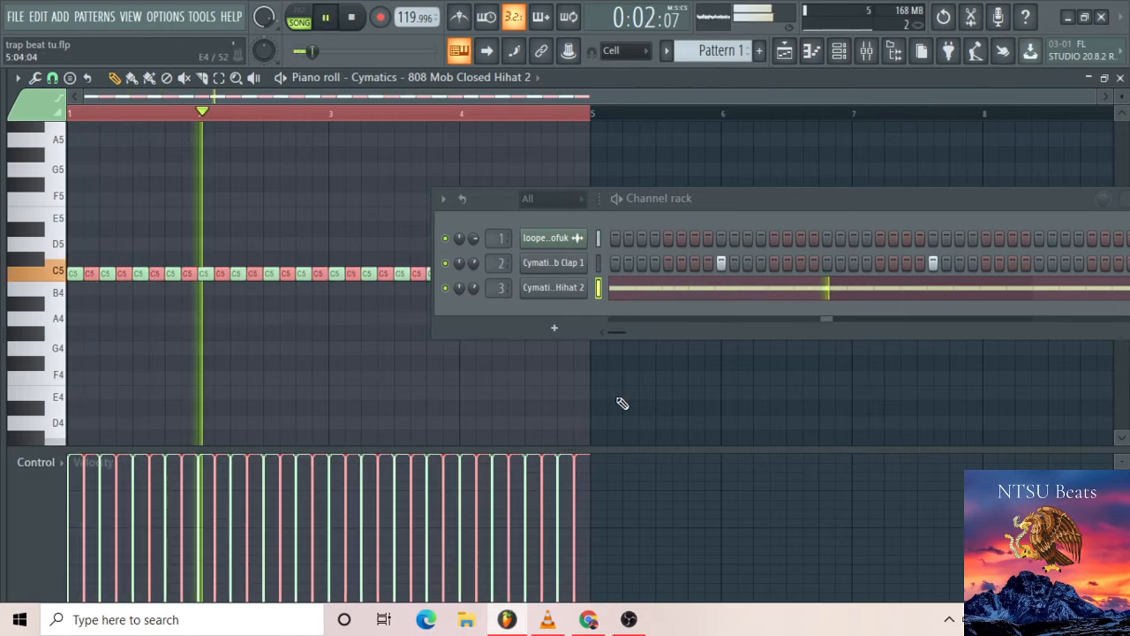
Move the duplicated hihat notes down one semitone to B4, and listen to the alternating pattern
key(space)
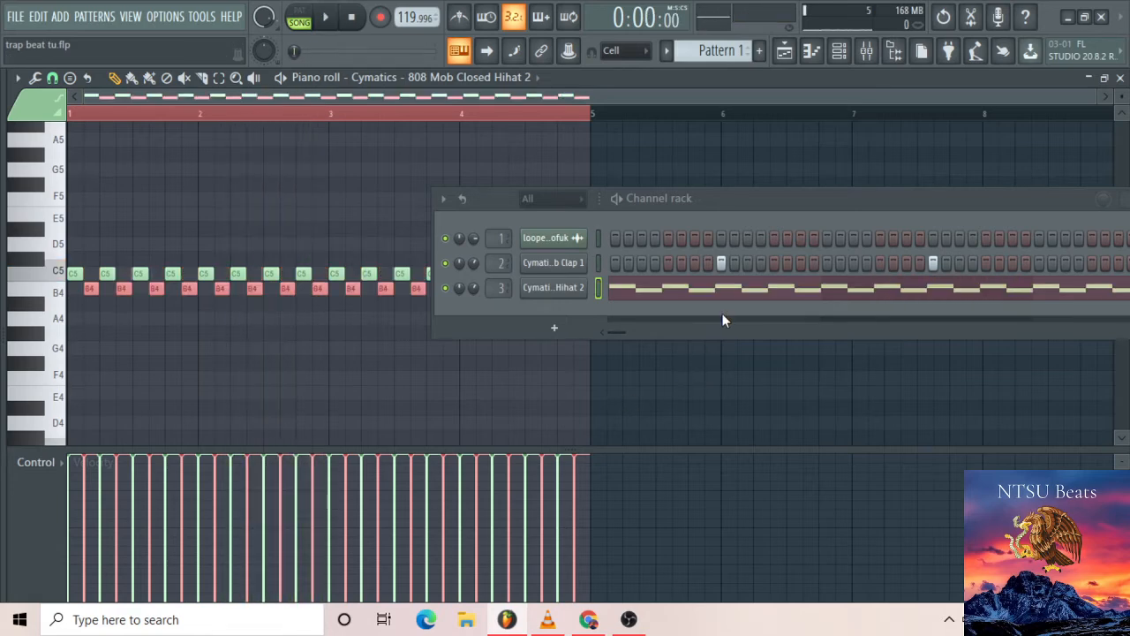
key(space)
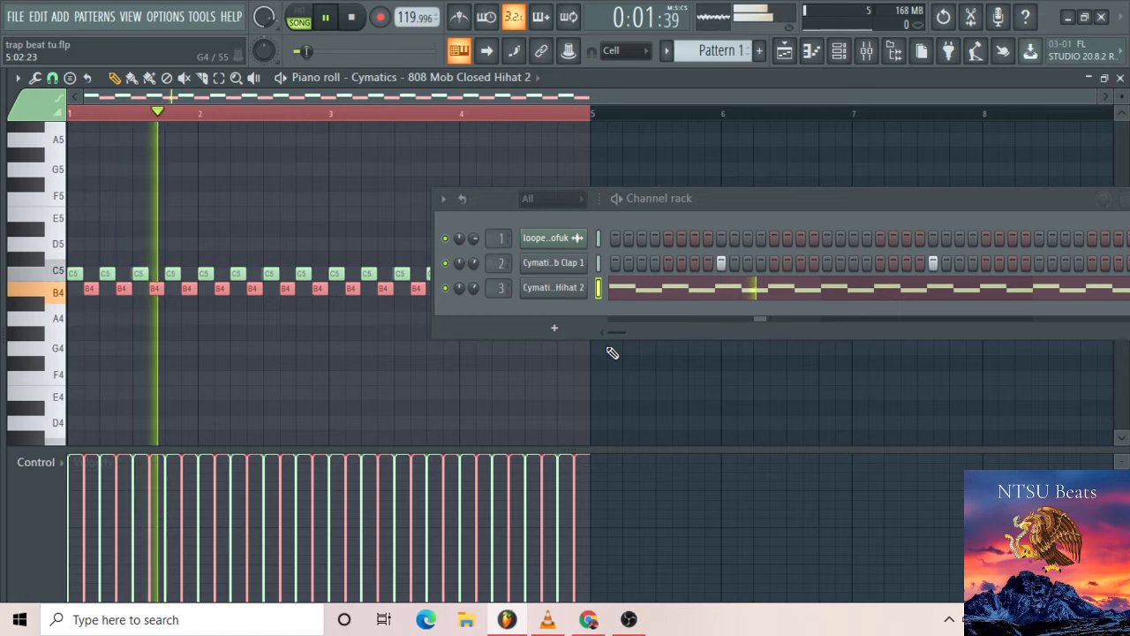
key(space)
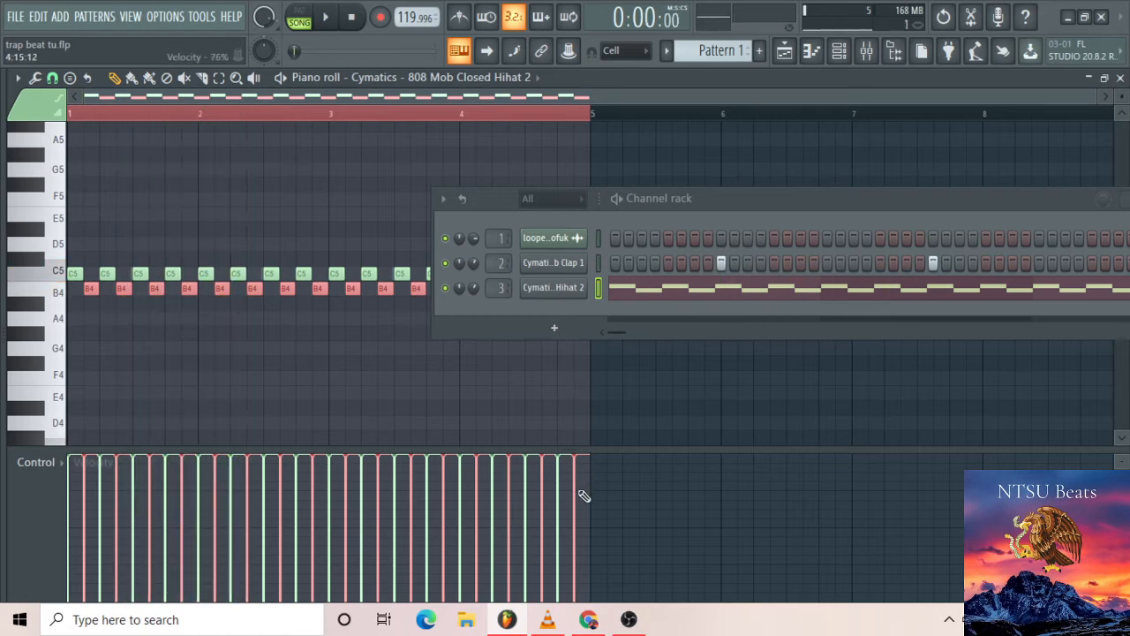
Lower the velocities of the B4 hihat notes to roughly 80%, and play the beat
mouse_move(539, 492)
mouse_down()
mouse_move(97, 486)
mouse_move(185, 514)
mouse_move(252, 508)
mouse_up()
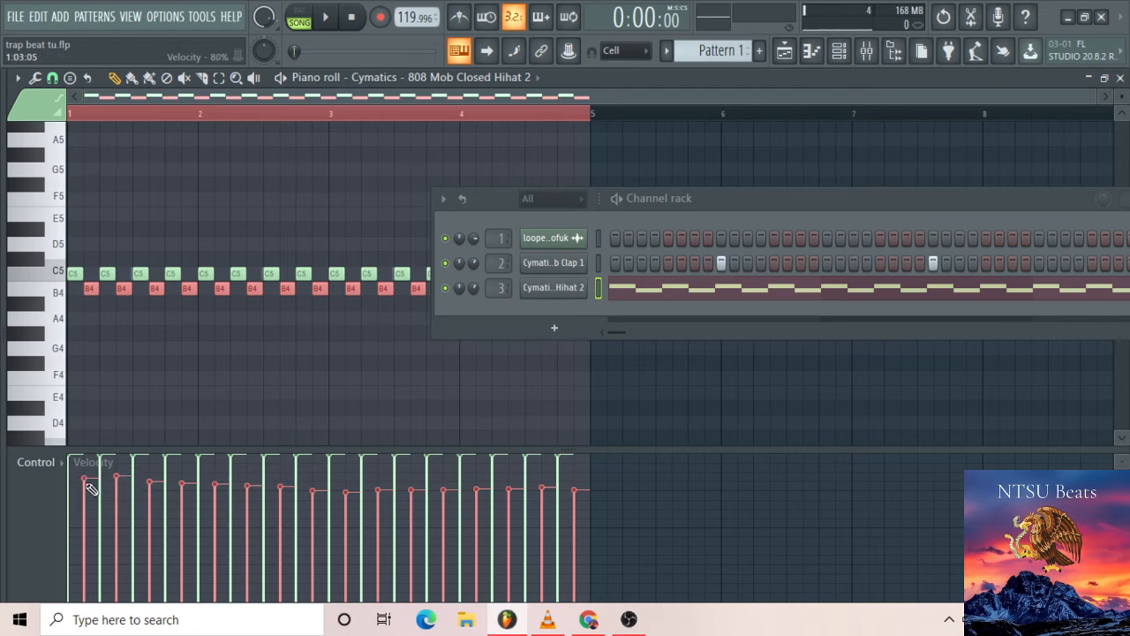
key(space)
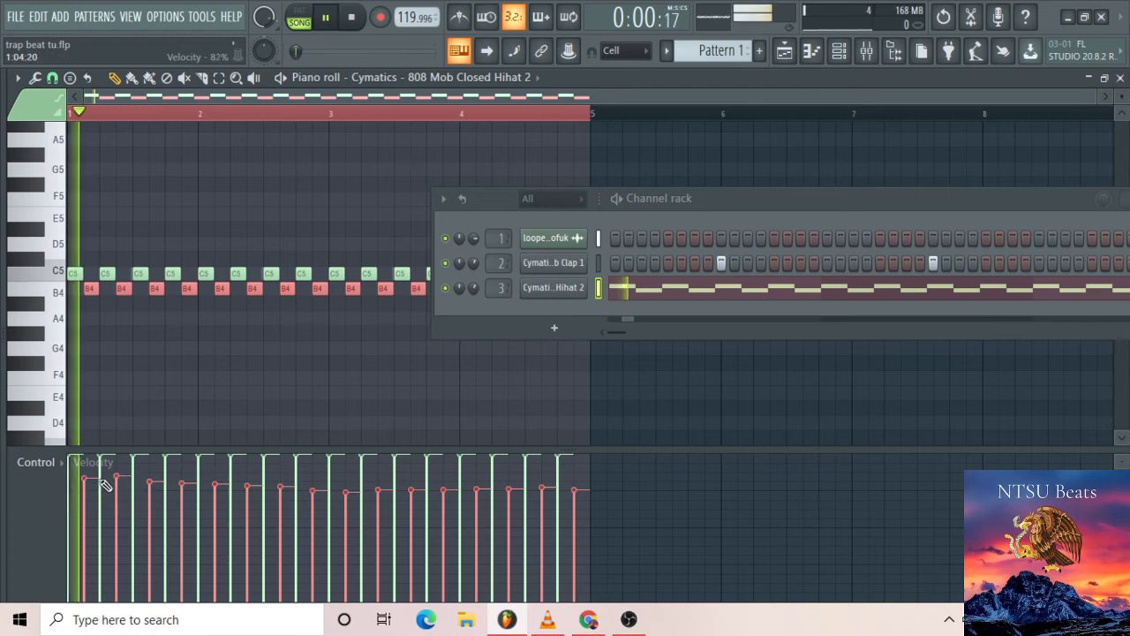
key(space)
click(629, 619)
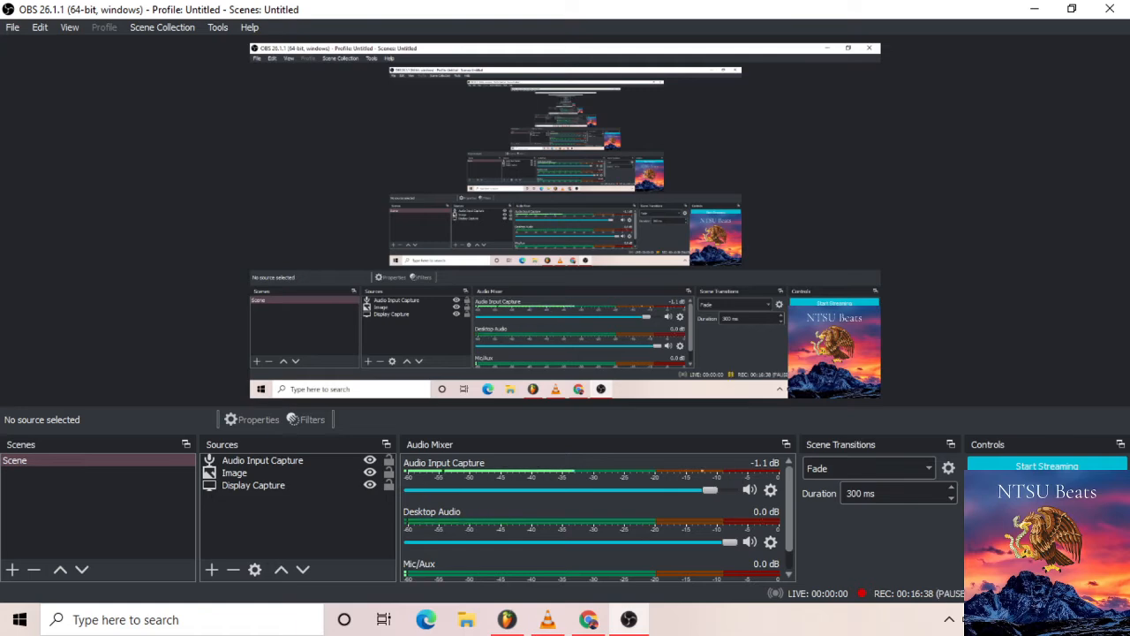
click(507, 619)
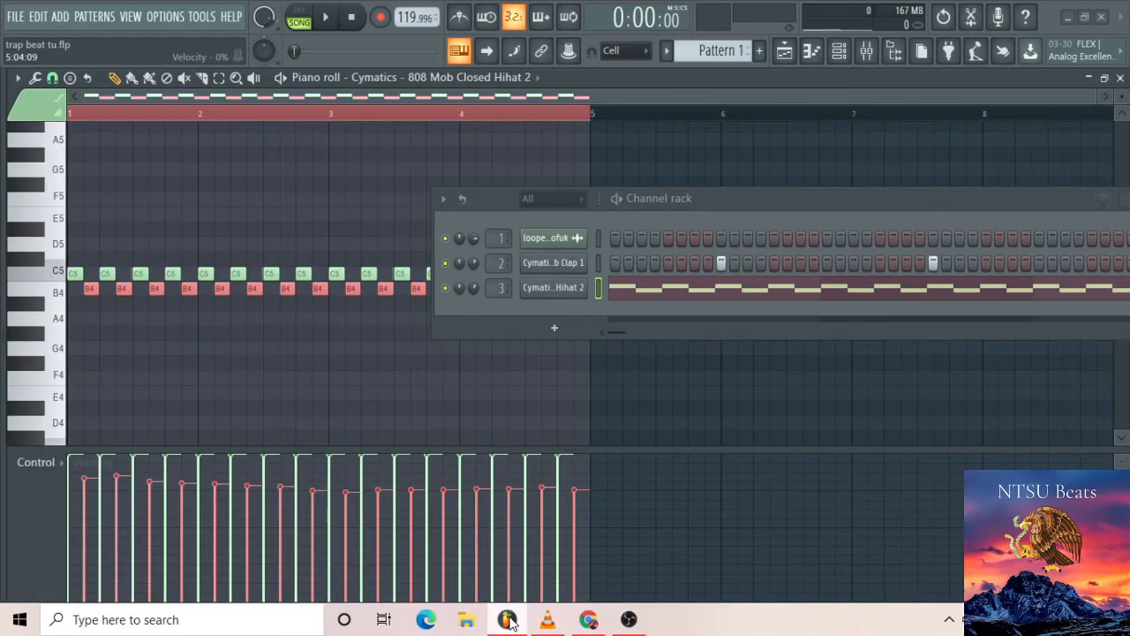
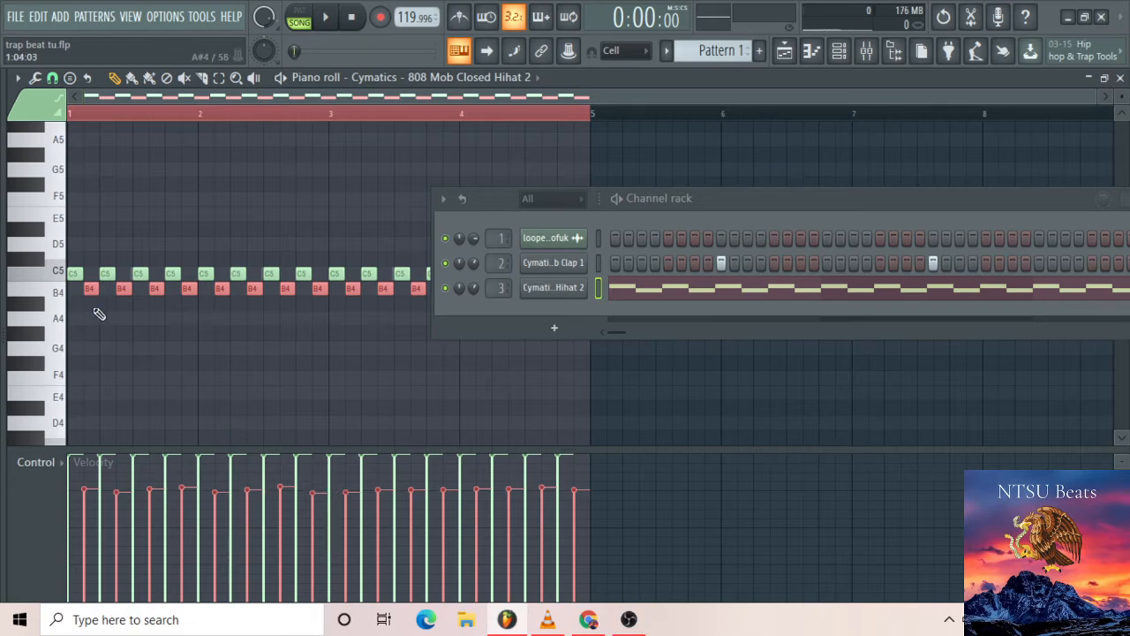
Play back the start of the alternating hihat pattern up close, and hide the channel rack
scroll(96, 308, up, 5)
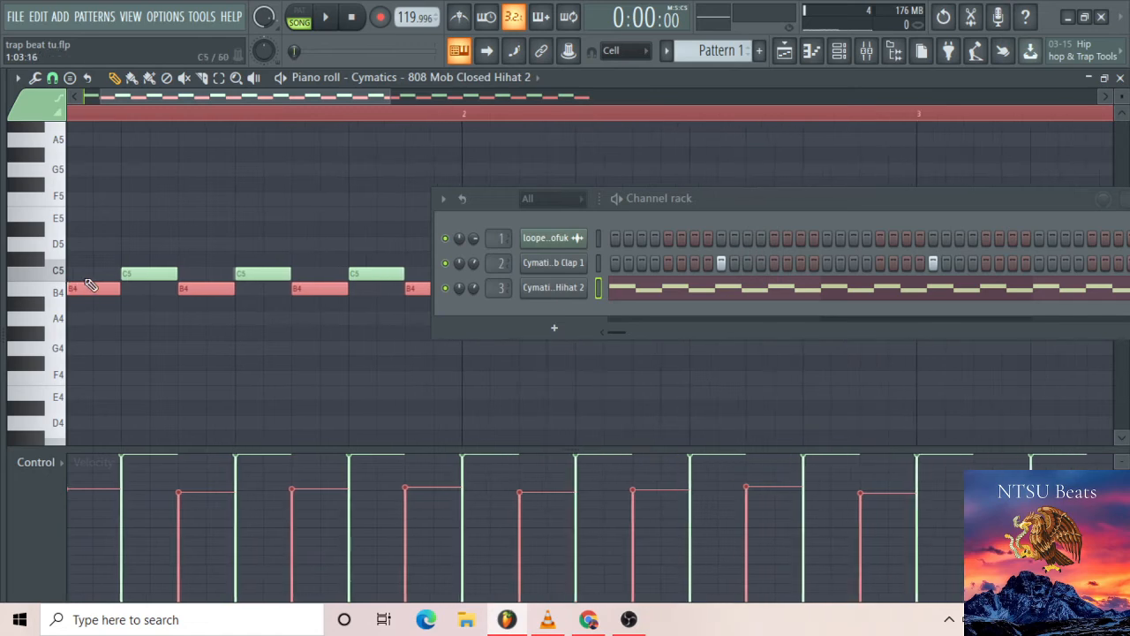
key(space)
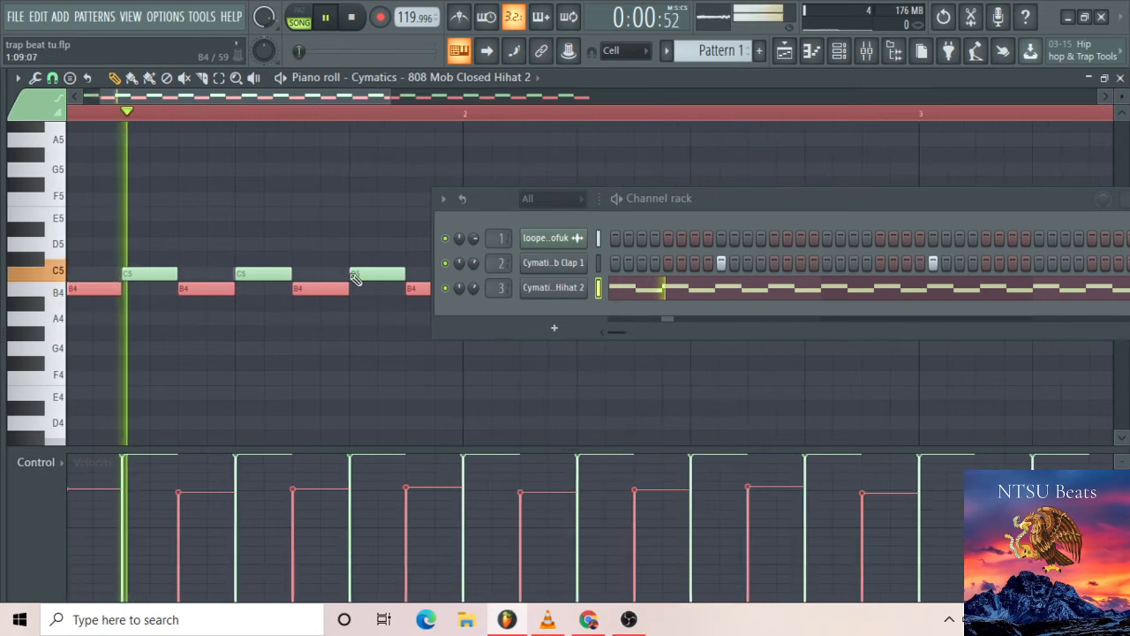
click(839, 50)
key(space)
Deselect the B4 hihat notes and clear the four-bar time selection in the piano roll
scroll(588, 186, down, 5)
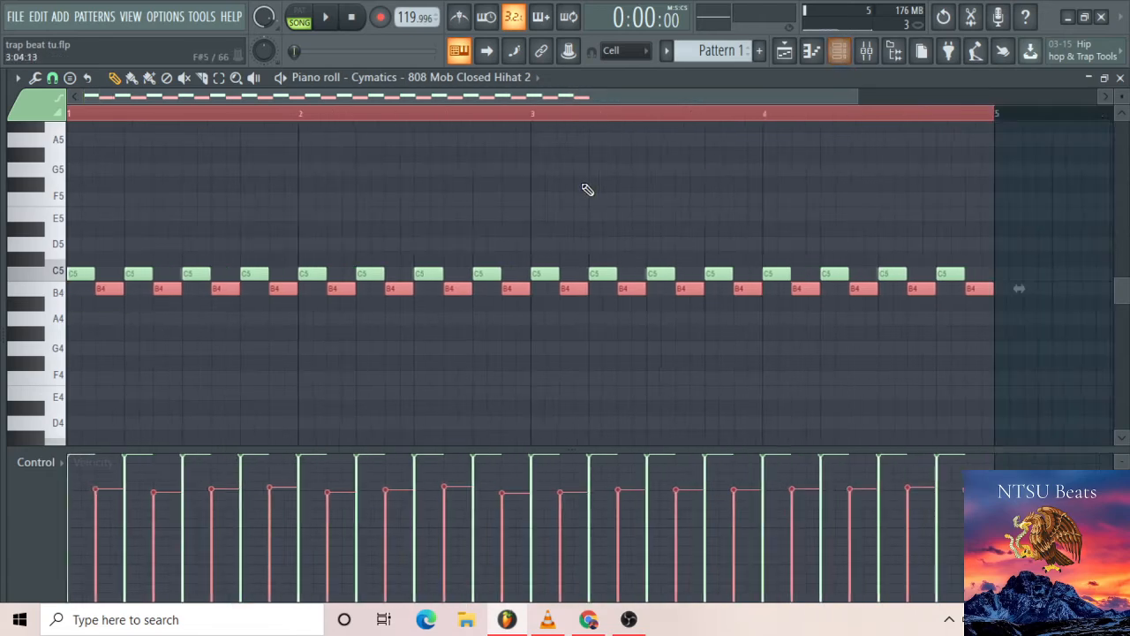
click(541, 197)
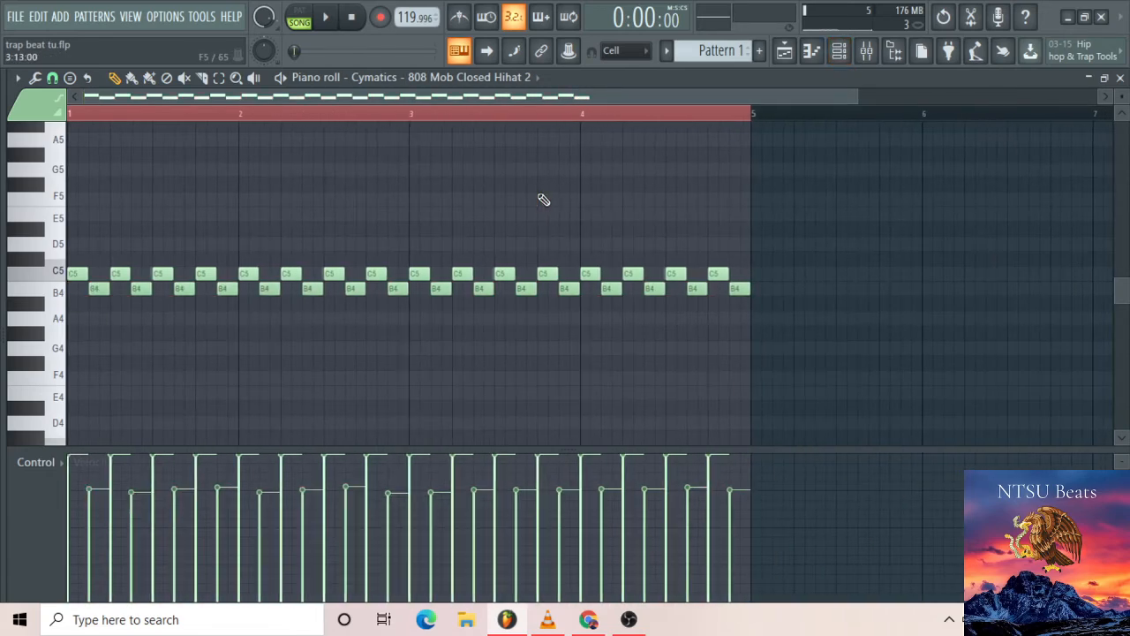
click(606, 120)
scroll(568, 180, down, 2)
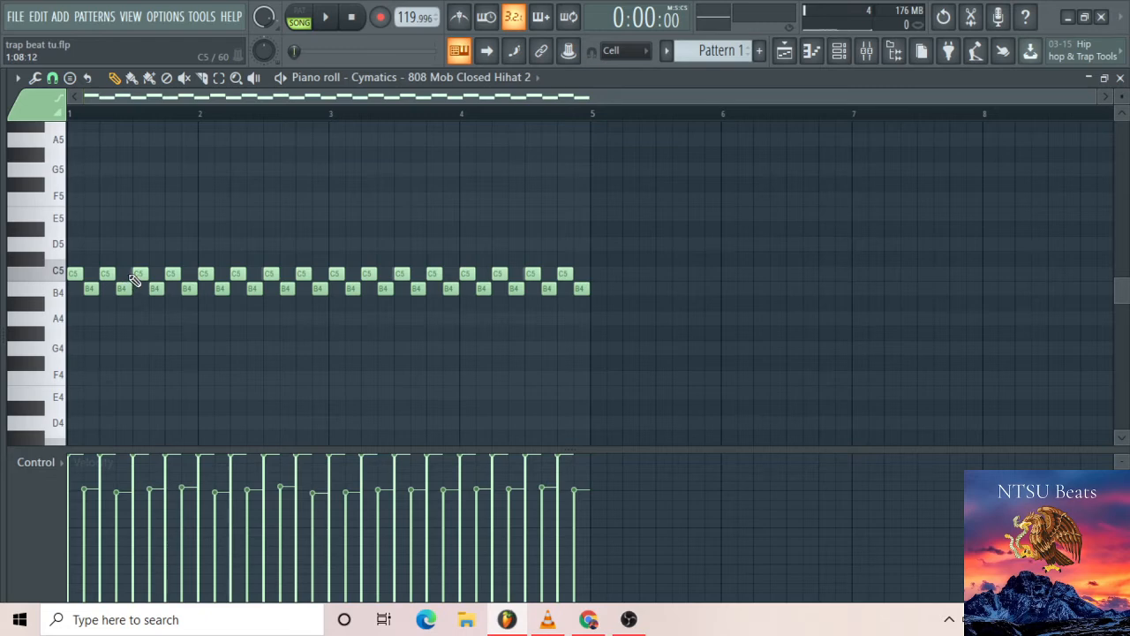
Delete the second B4 hihat note in bar 1 and play the pattern to check the gap
key(space)
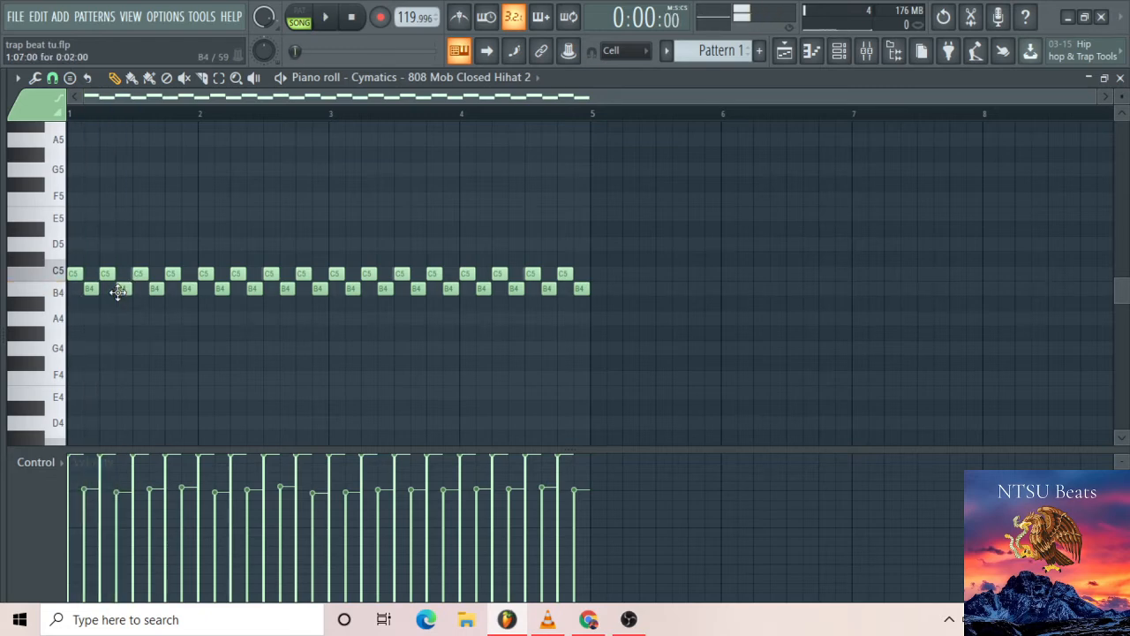
key(space)
key(space)
drag(117, 289, 156, 294)
key(space)
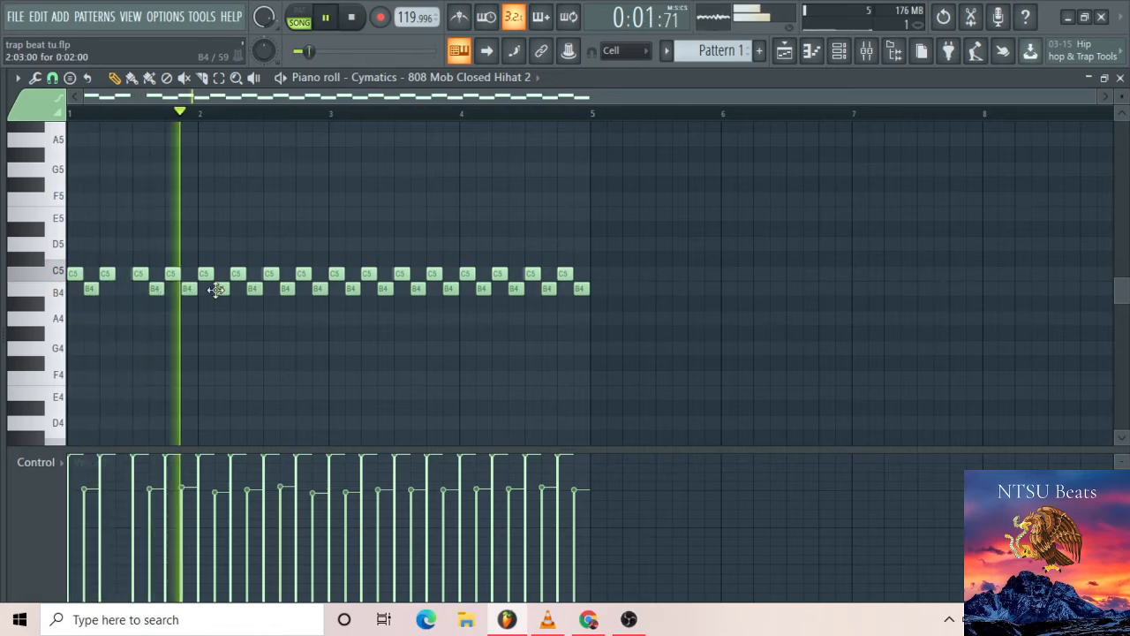
Delete the second B4 hihat note in bars 2 and 3 and the first B4 note in bar 4, listening to the result
key(space)
drag(253, 290, 320, 287)
key(space)
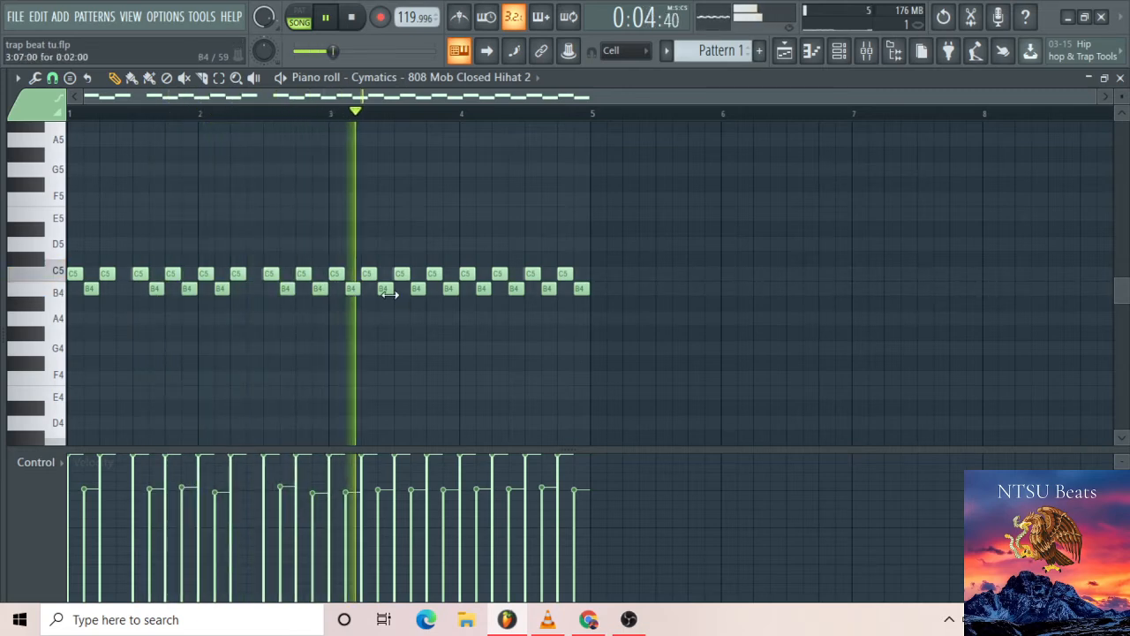
drag(388, 292, 500, 300)
right_click(492, 292)
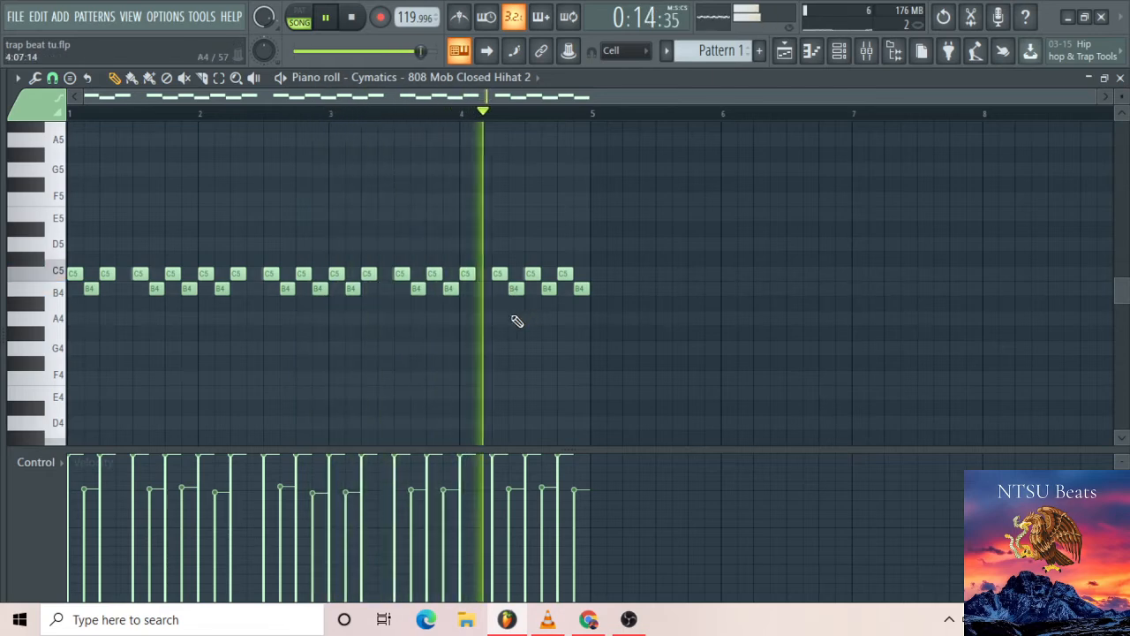
Undo the last note deletion, delete the B4 hi-hat notes at steps 7 and 15 of bar 4, and play back the pattern
key(space)
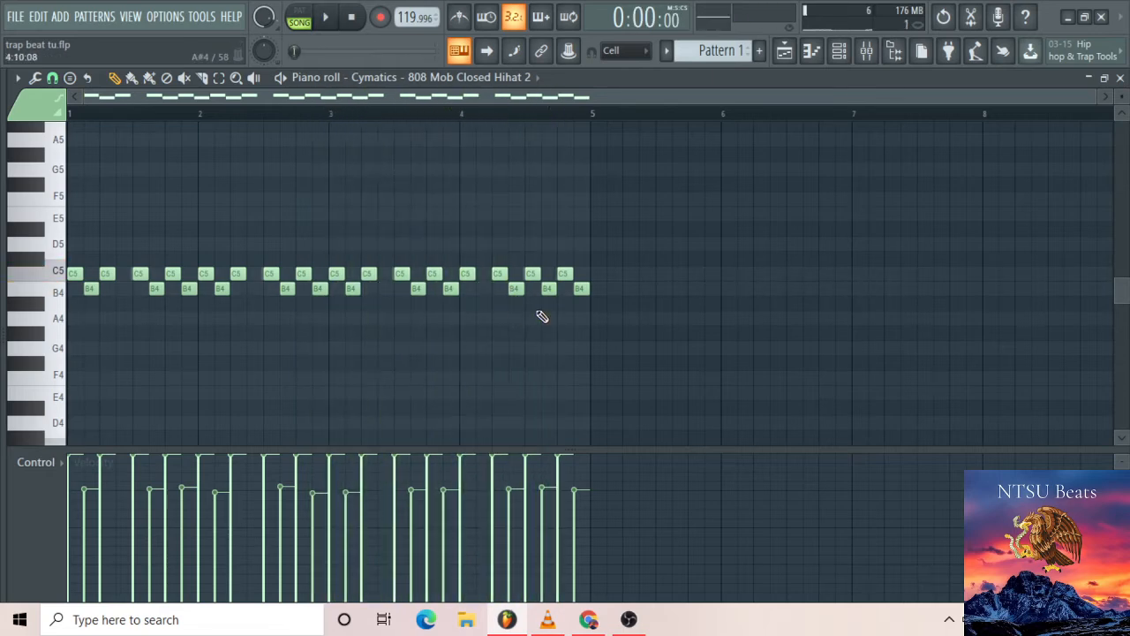
key(ctrl+z)
key(space)
right_click(516, 291)
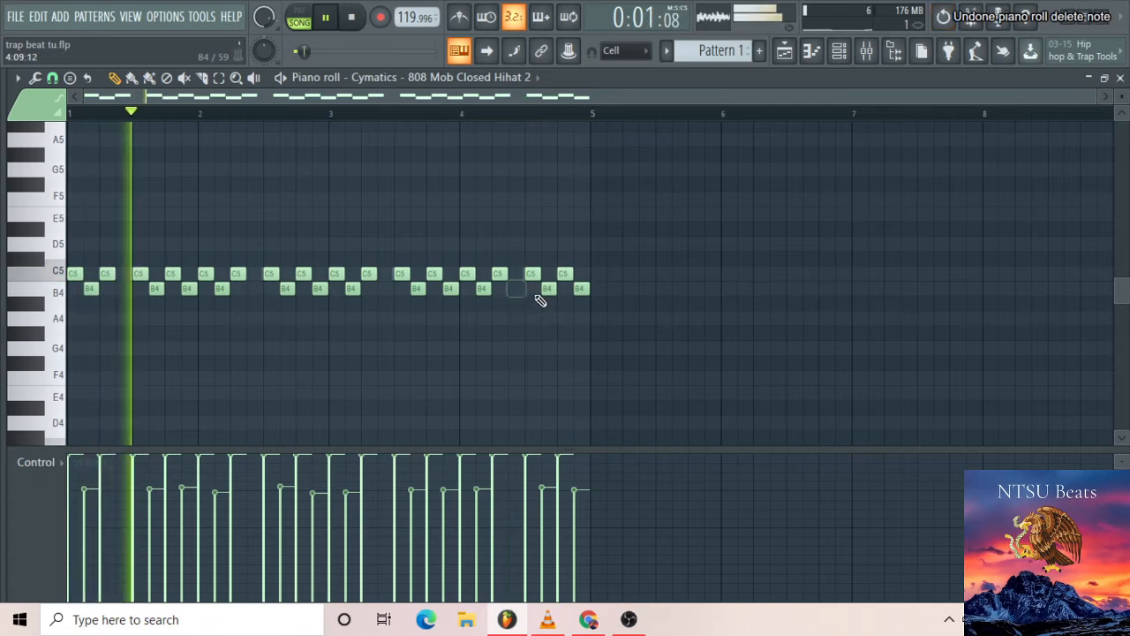
right_click(581, 287)
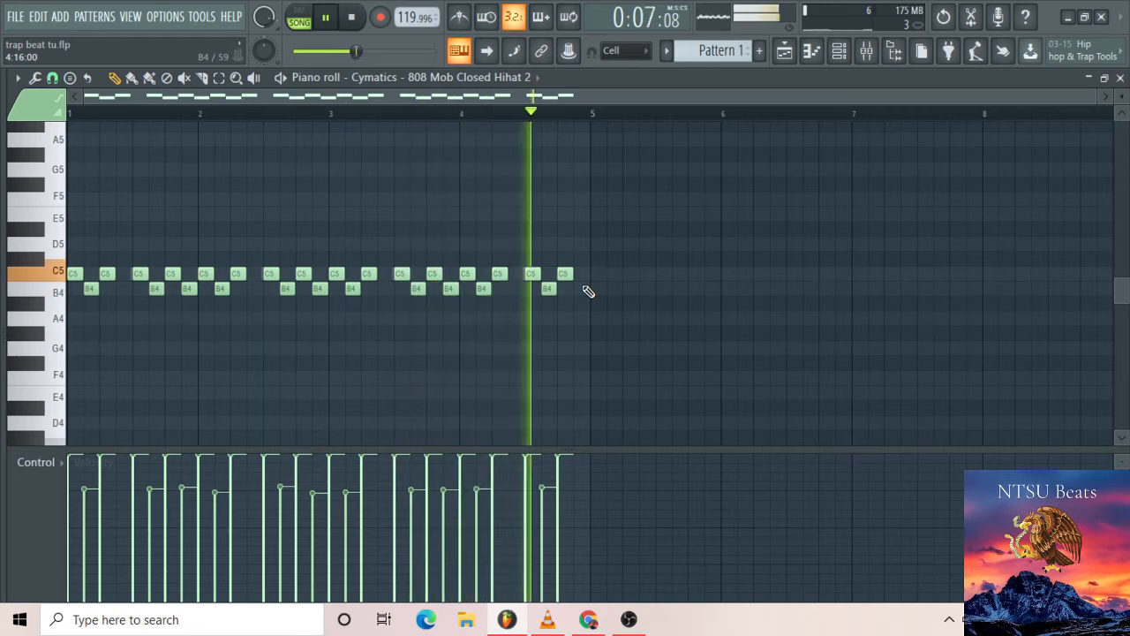
key(space)
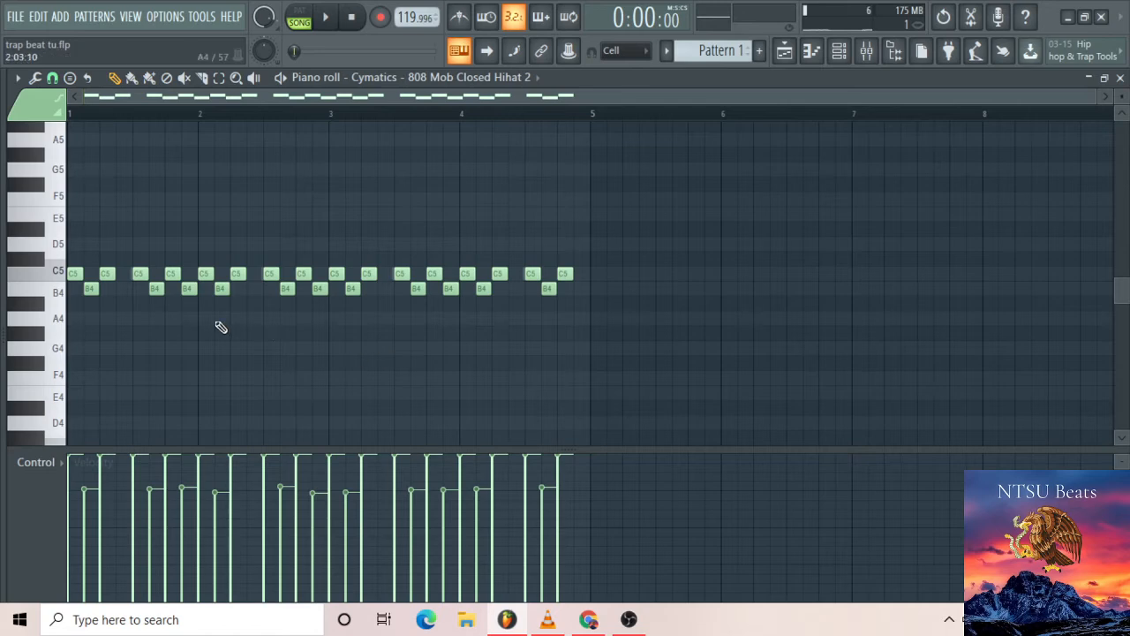
Split the first C5 hi-hat note of bar 1 into two half-length hits and listen to the roll
ctrl+scroll(139, 291, up, 3)
scroll(373, 106, up, 1)
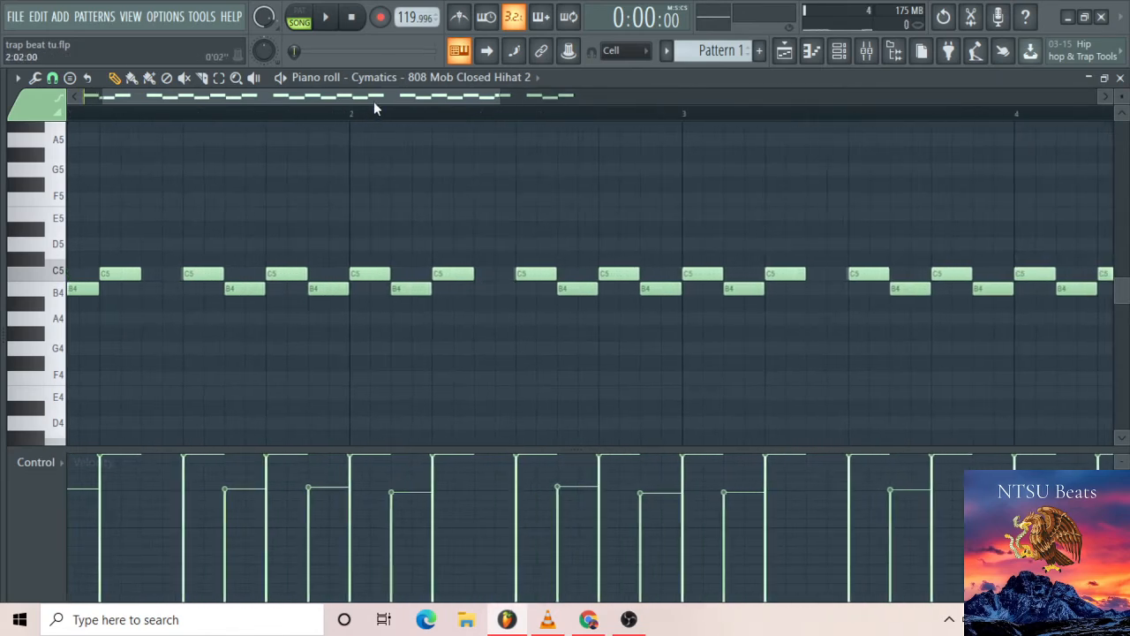
key(space)
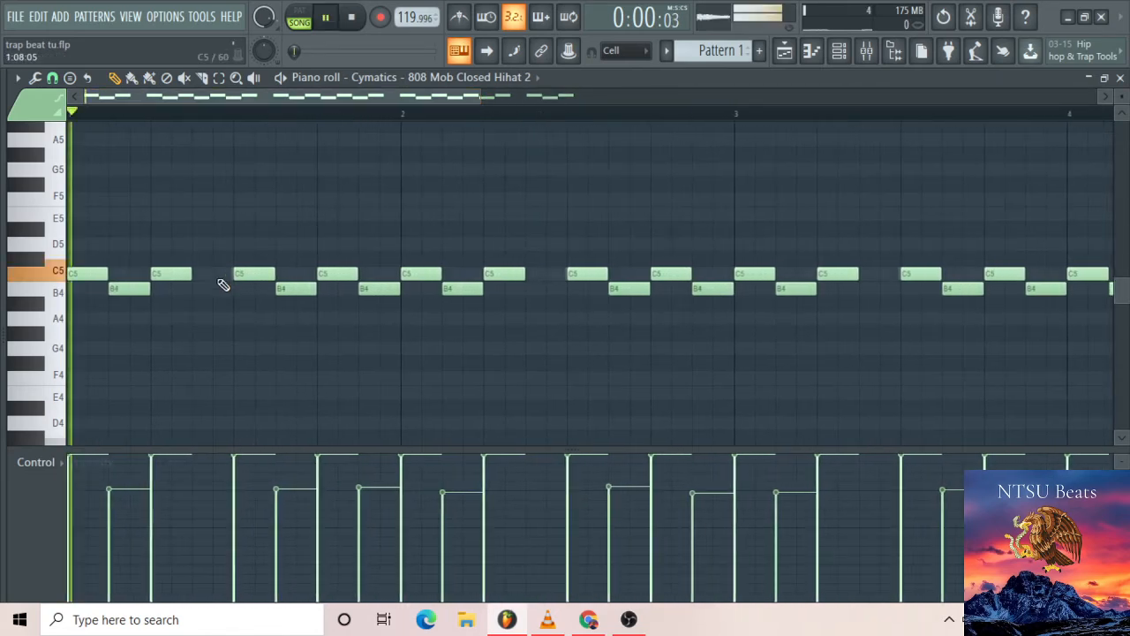
key(space)
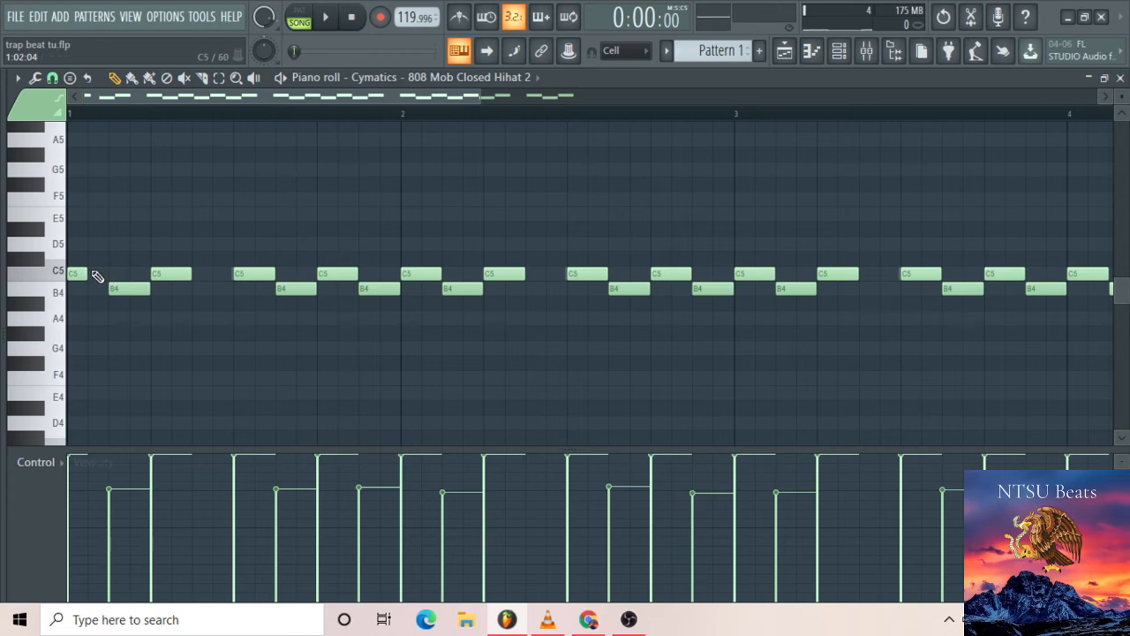
key(space)
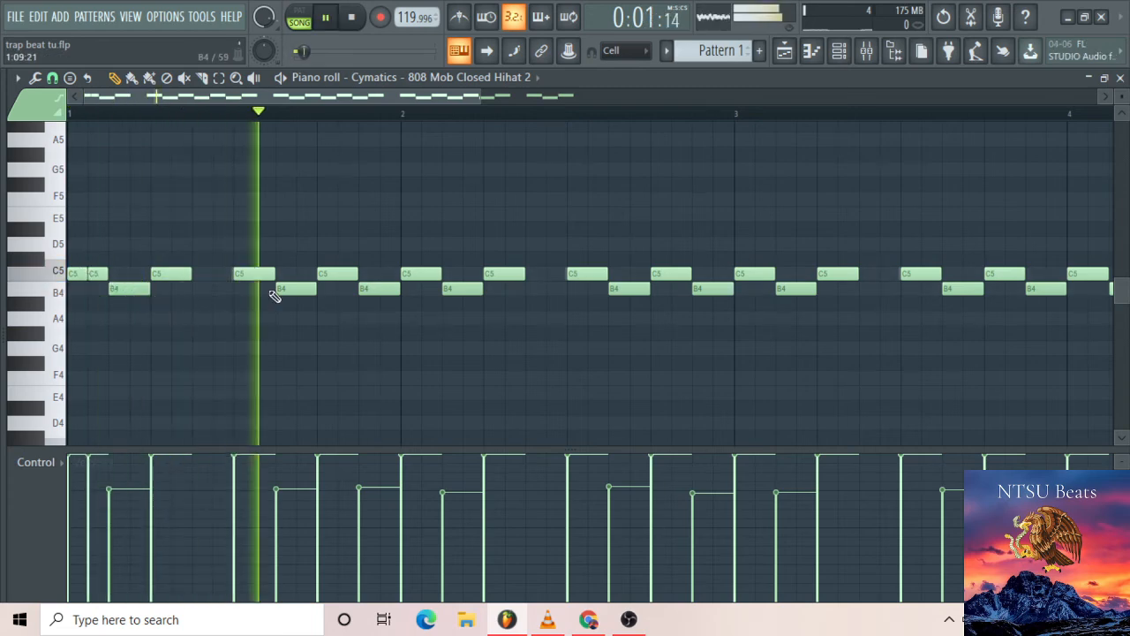
key(space)
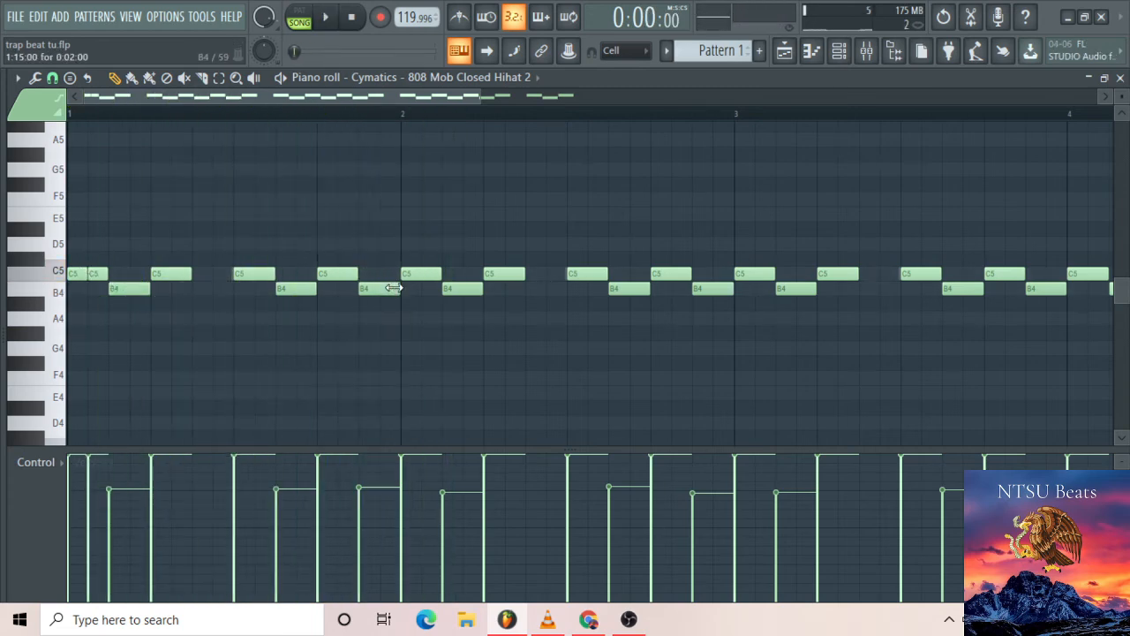
Split the last B4 note of bar 1 and the C5 note at step 13 of bar 2 into half-length pairs
key(space)
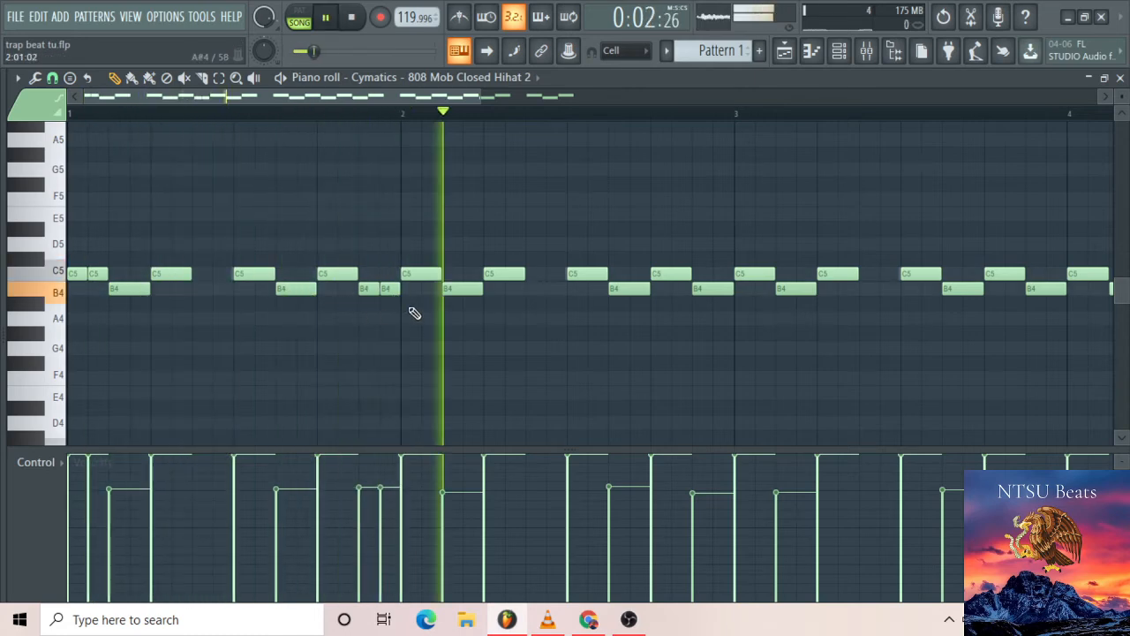
key(space)
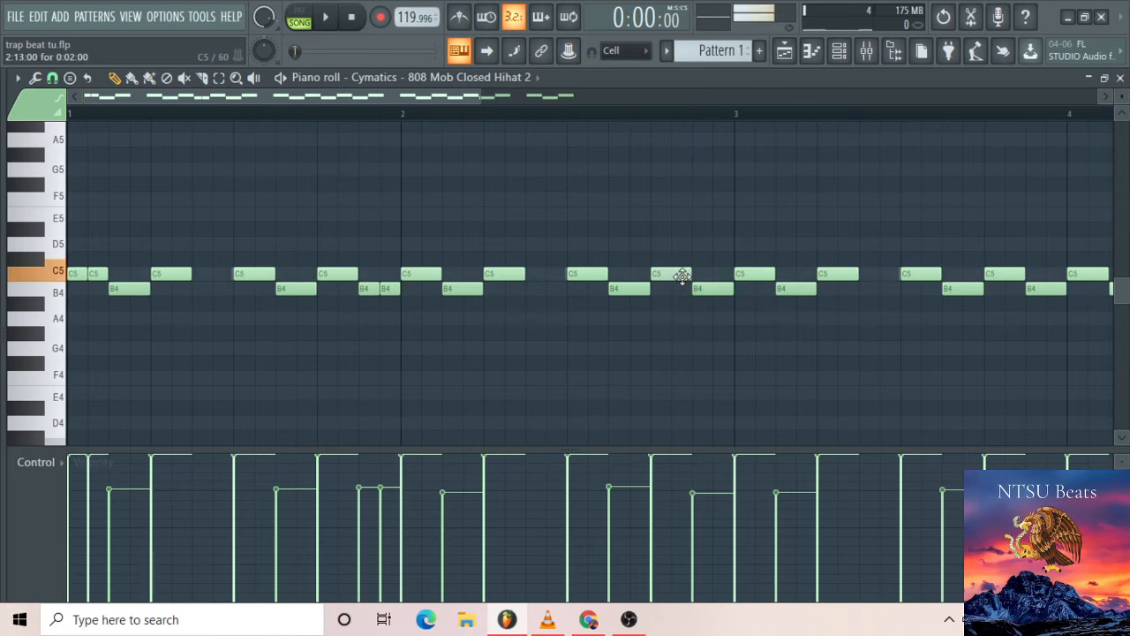
drag(678, 278, 655, 278)
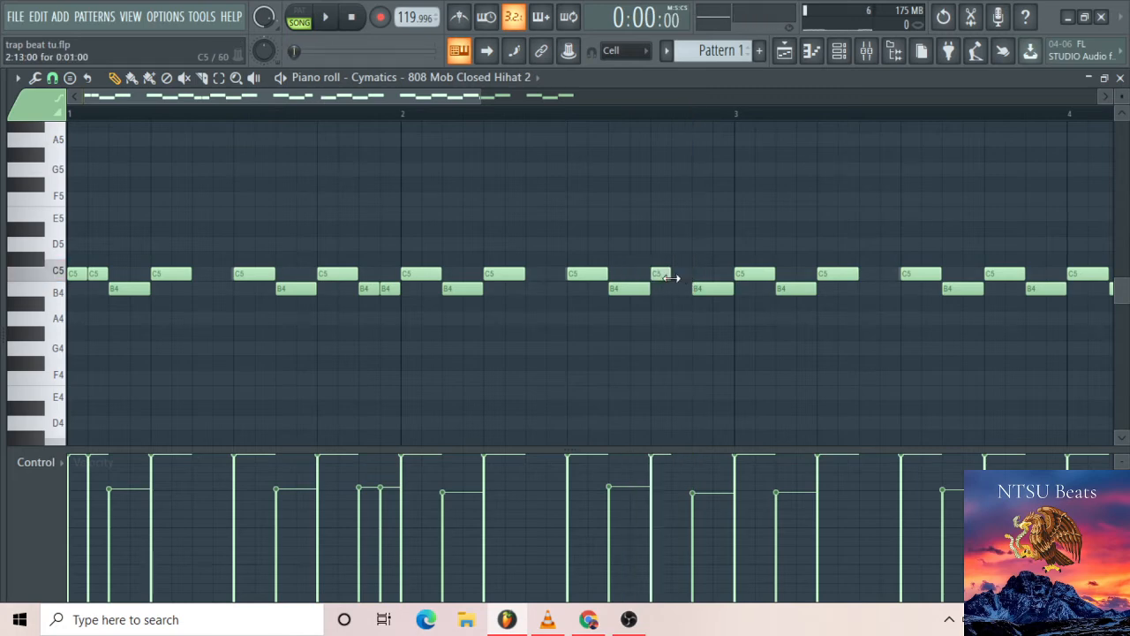
key(space)
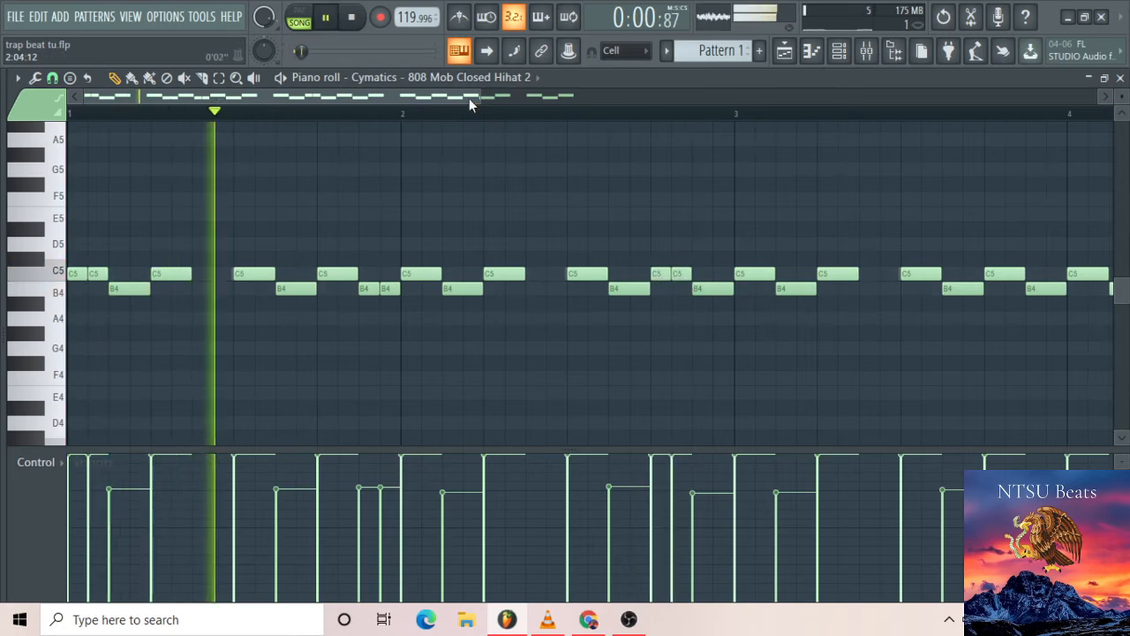
Split the last B4 note of bar 3 in two, and try splitting the first C5 note of bar 4 before restoring its full length
drag(474, 101, 560, 94)
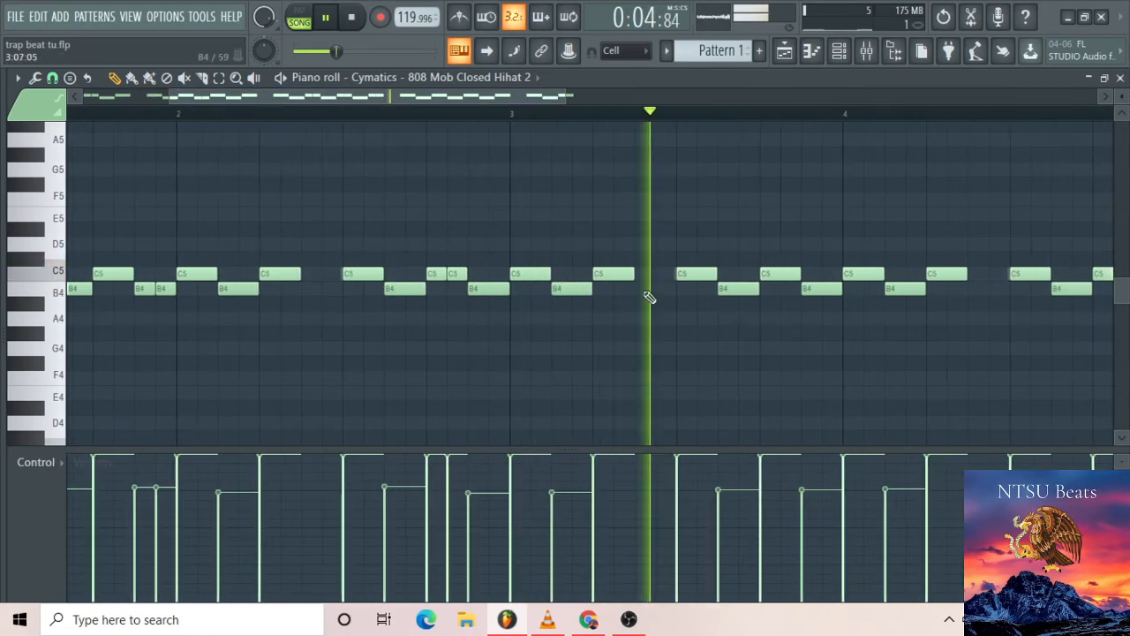
key(space)
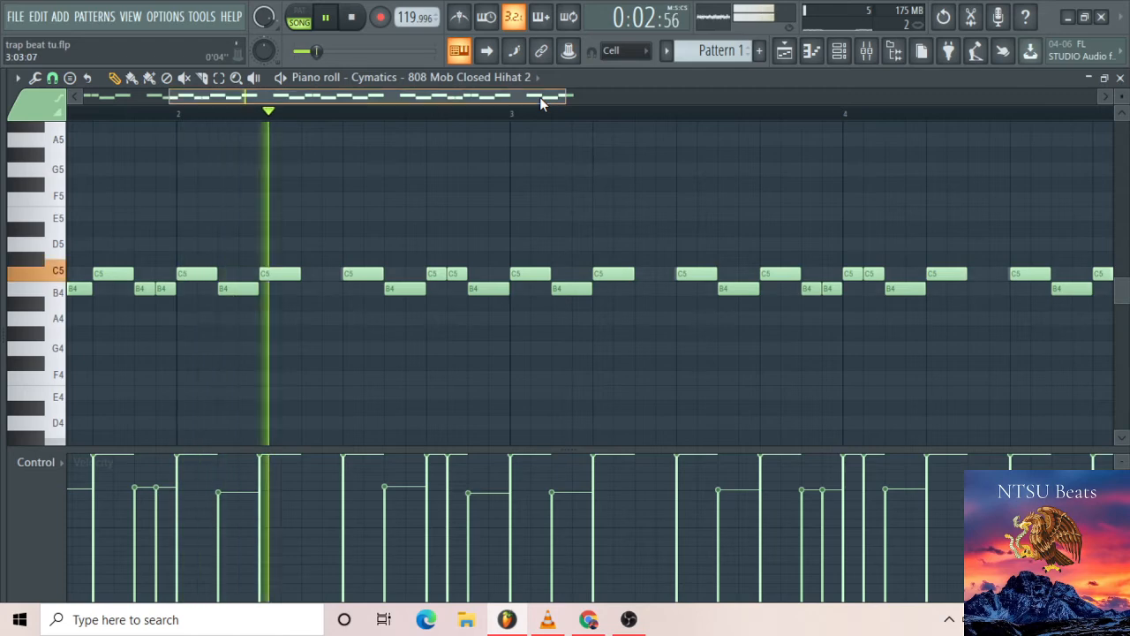
drag(539, 97, 661, 94)
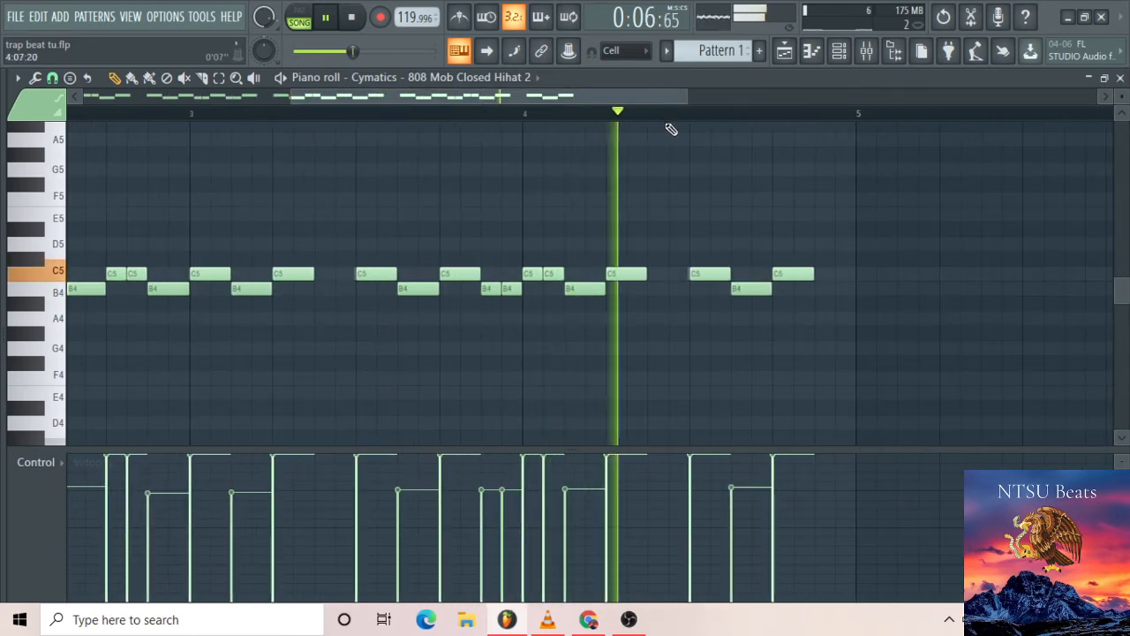
key(space)
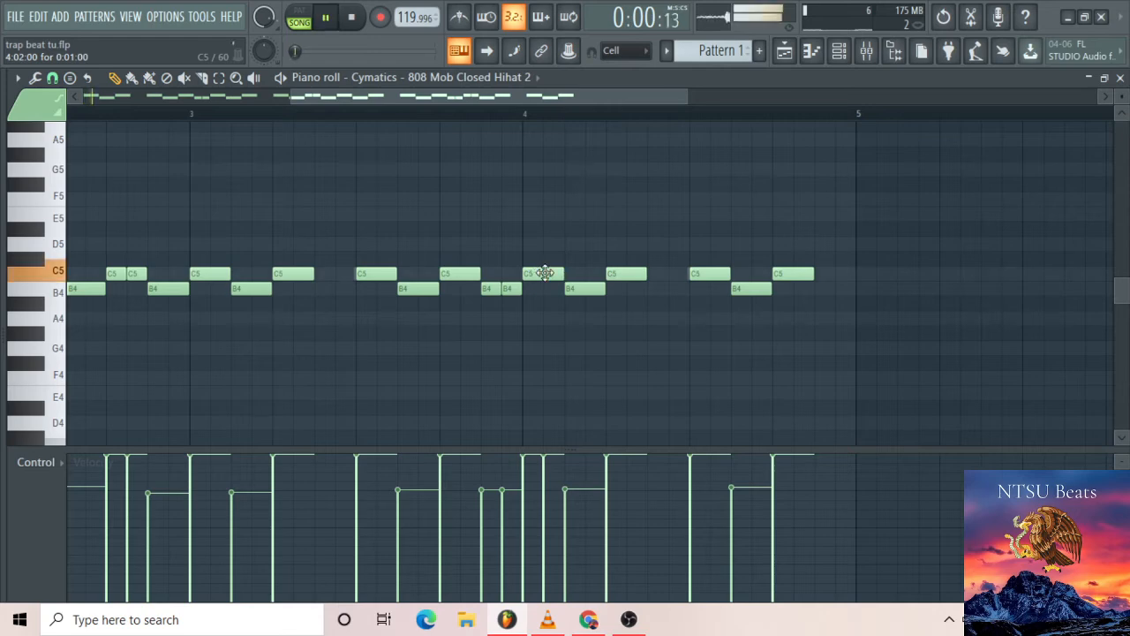
right_click(545, 273)
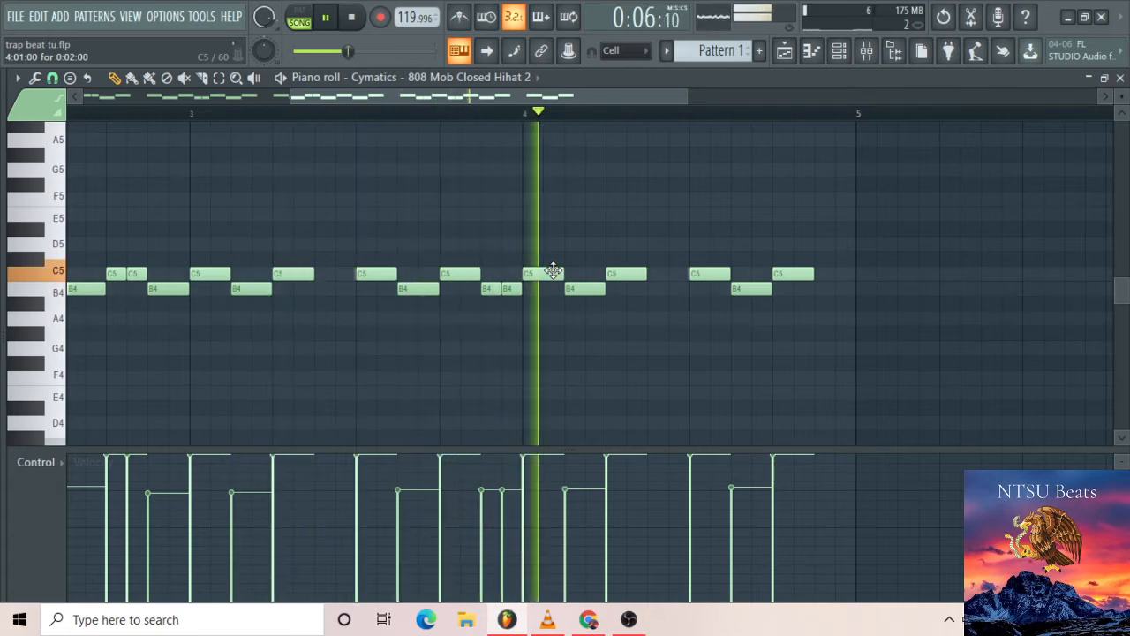
Split the B4 note at step 11 of bar 4 and add two half-length B4 notes from step 15
key(space)
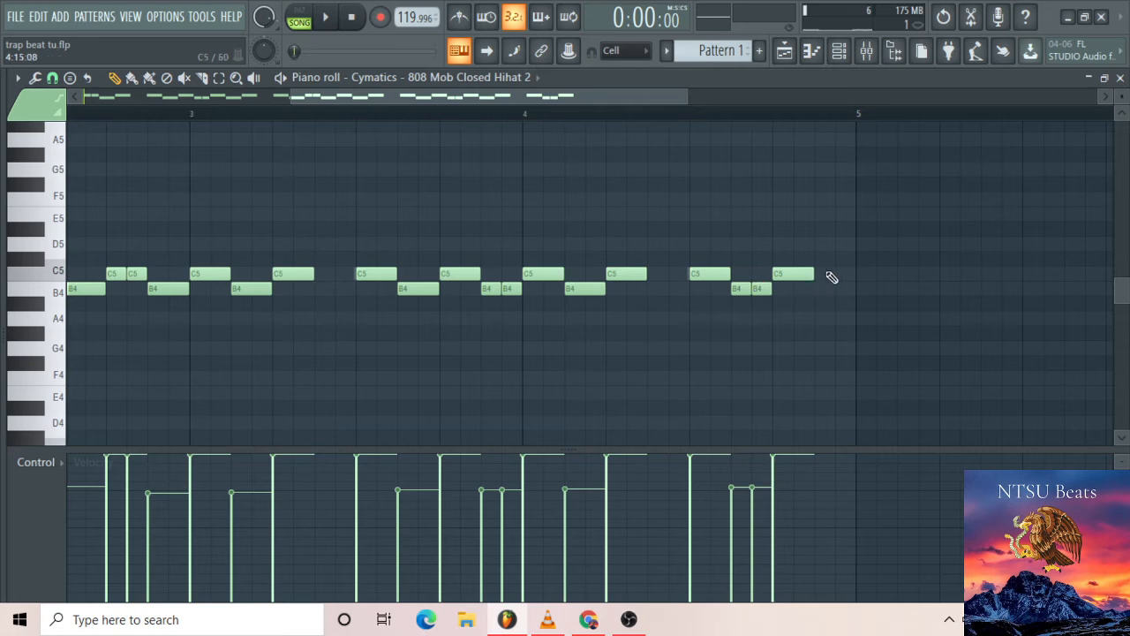
click(830, 290)
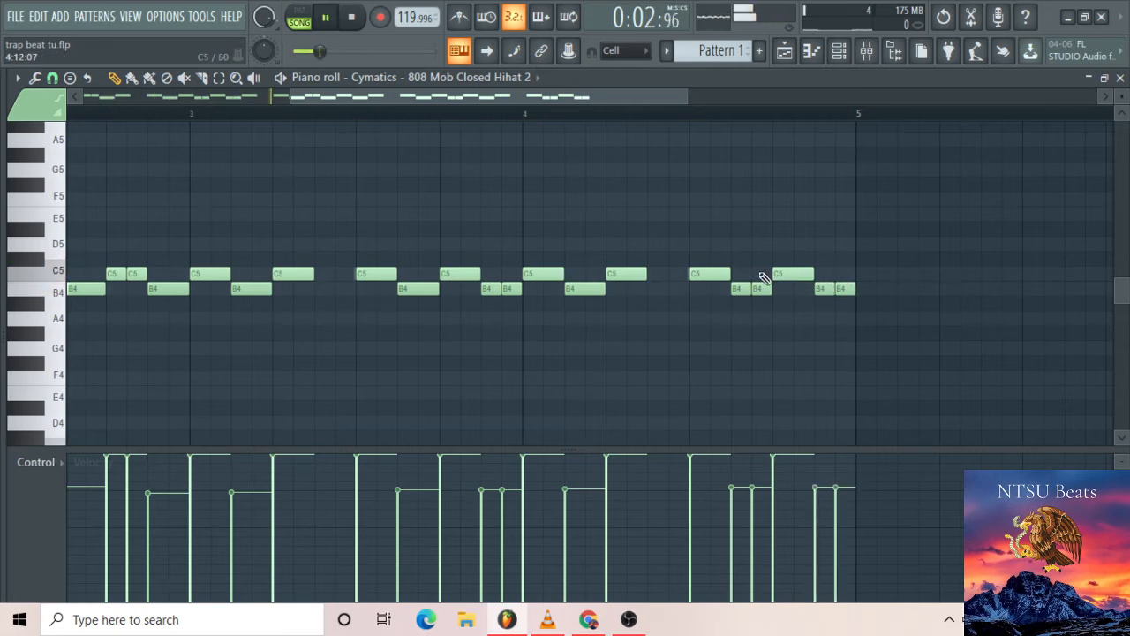
scroll(764, 277, down, 2)
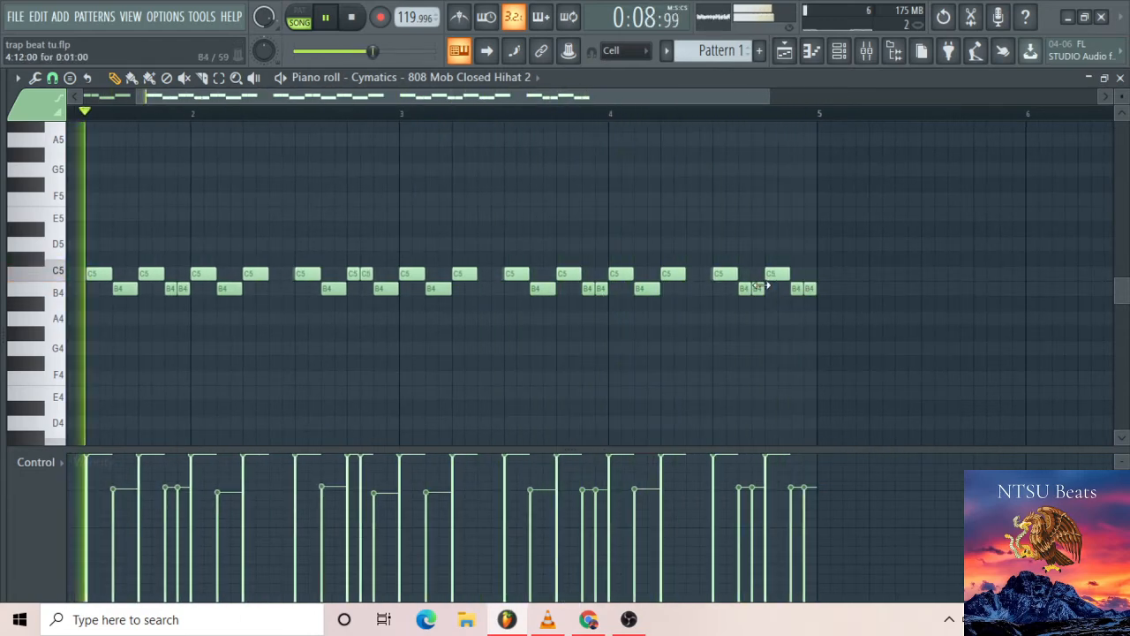
Split the C5 note at step 13 of bar 4 and turn both B4 pairs in that bar into single full-length notes
key(space)
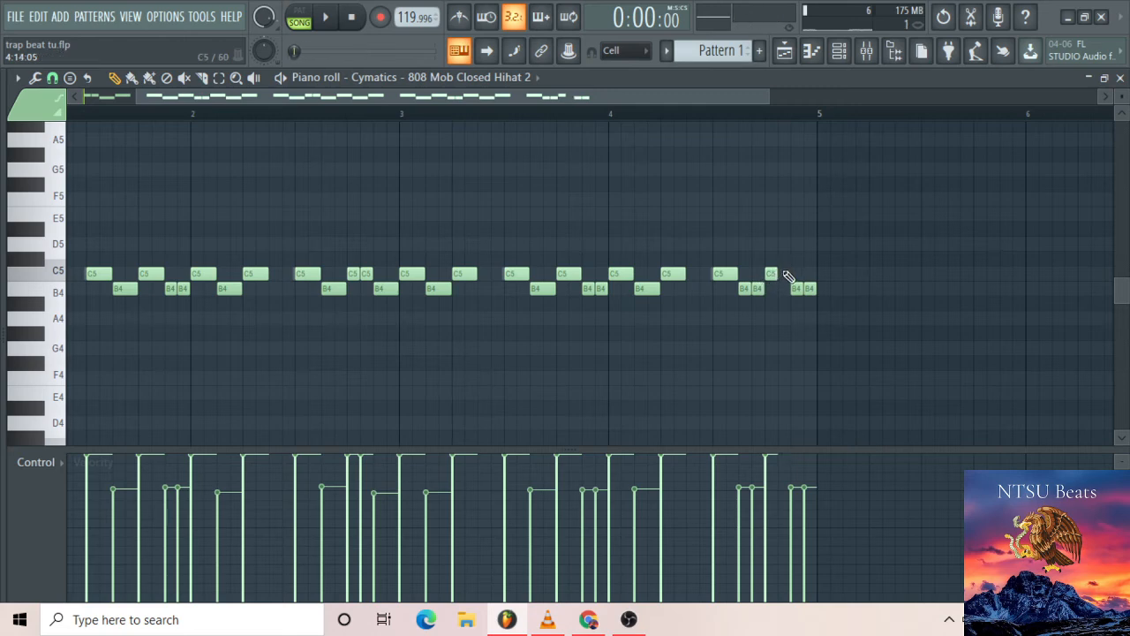
right_click(805, 287)
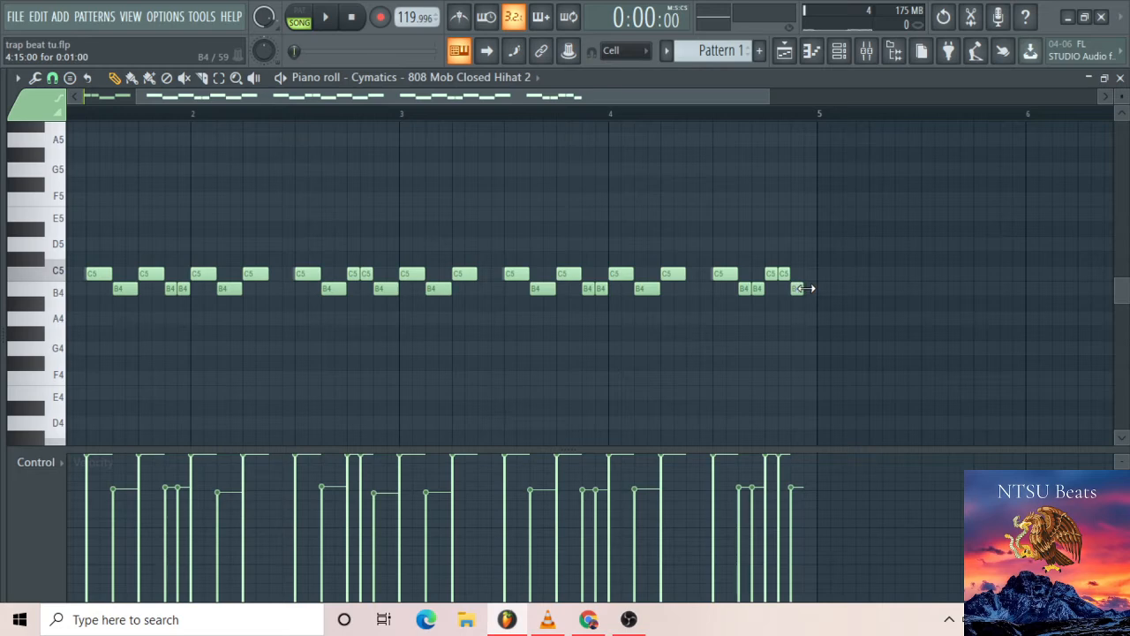
key(space)
right_click(756, 288)
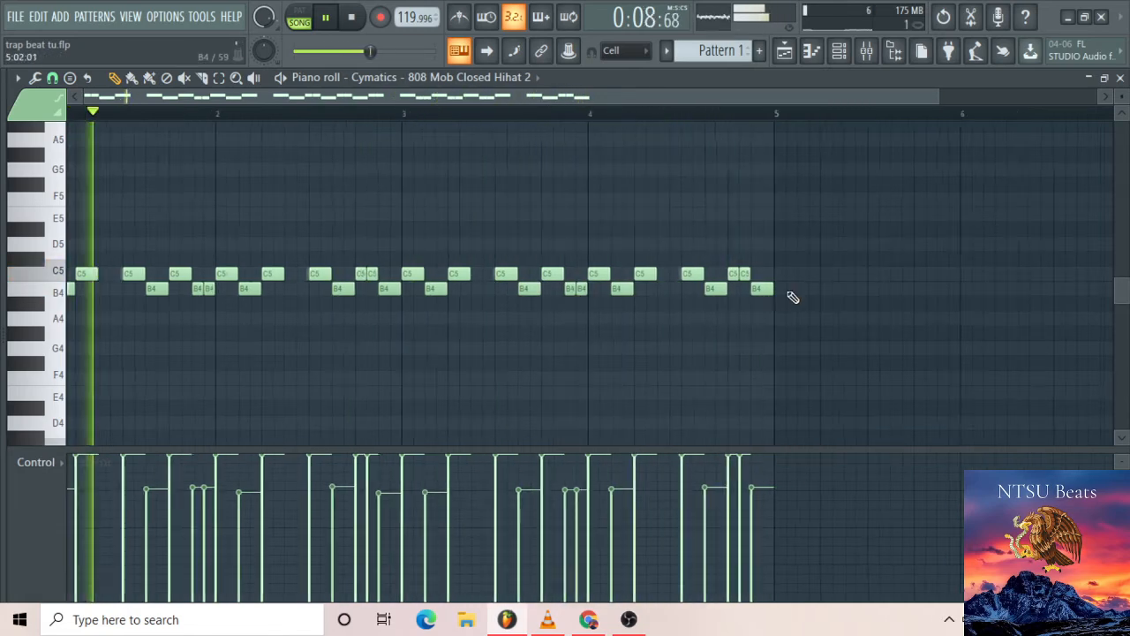
scroll(789, 297, down, 2)
key(space)
scroll(429, 312, down, 2)
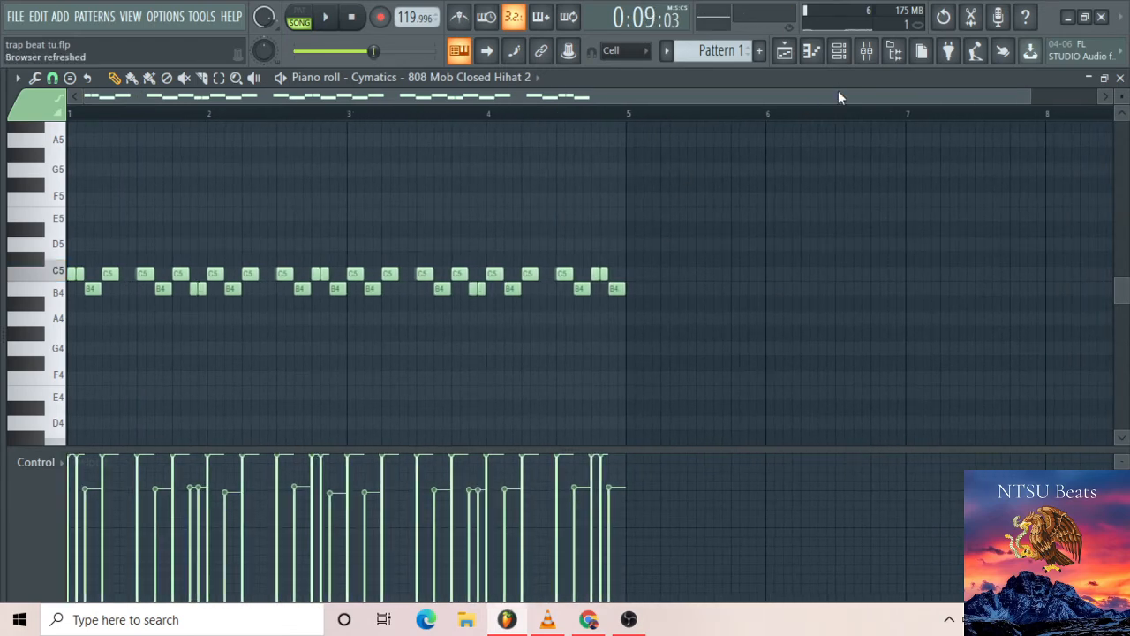
Audition the samples in the Kicks folder and add Cymatics - 808 Mob Kick 1 - F# as a new channel in the channel rack
click(843, 55)
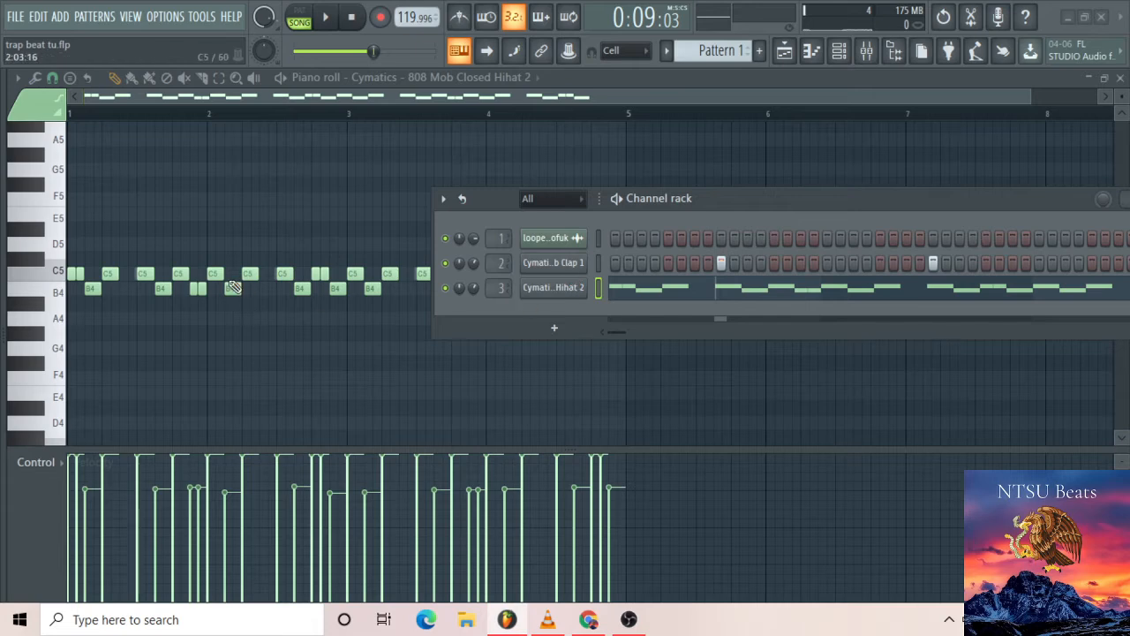
key(alt+F8)
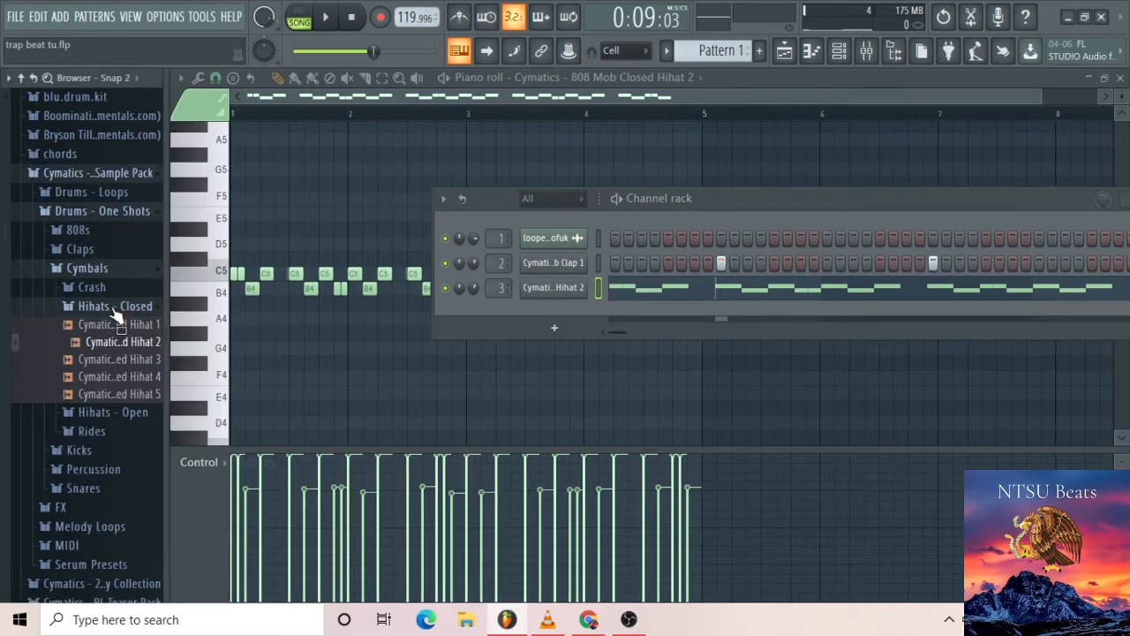
click(113, 307)
click(88, 362)
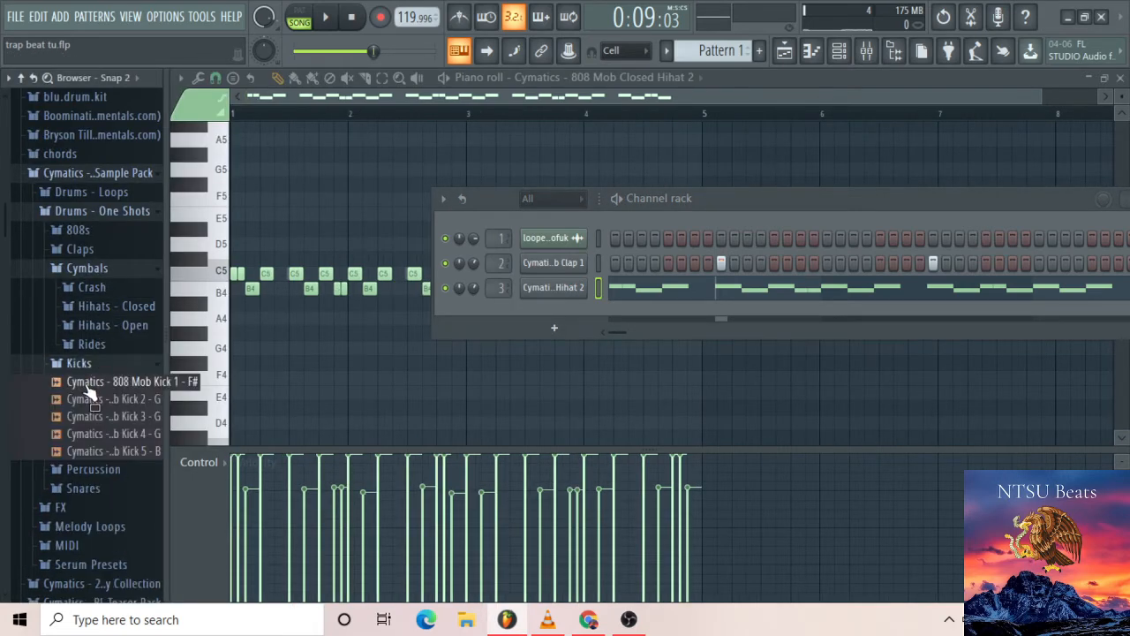
click(84, 382)
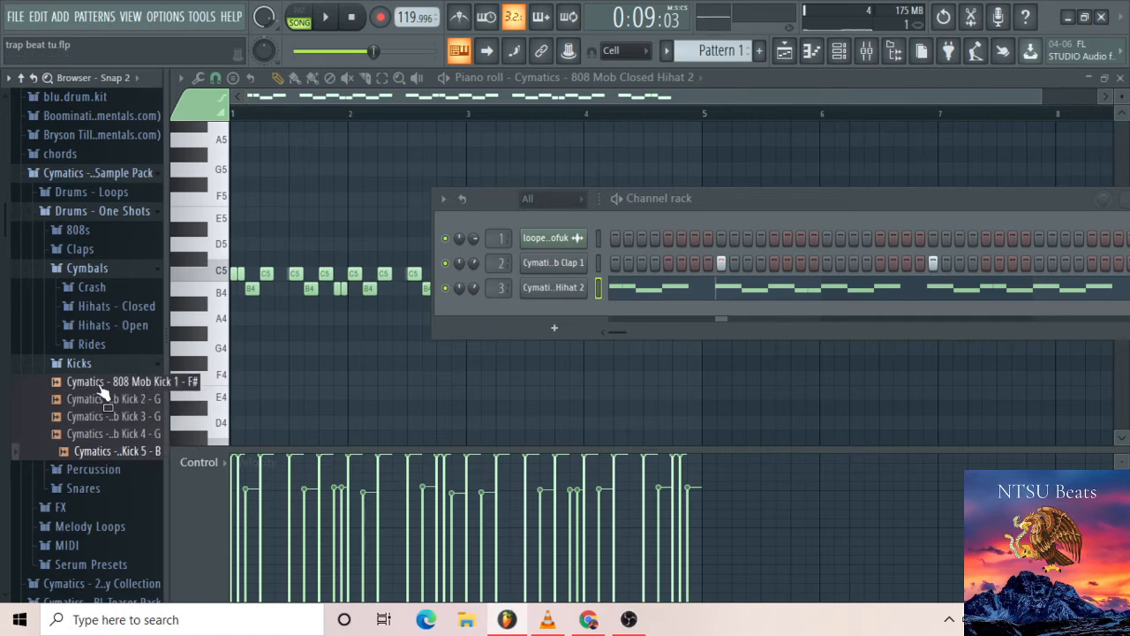
drag(87, 382, 609, 312)
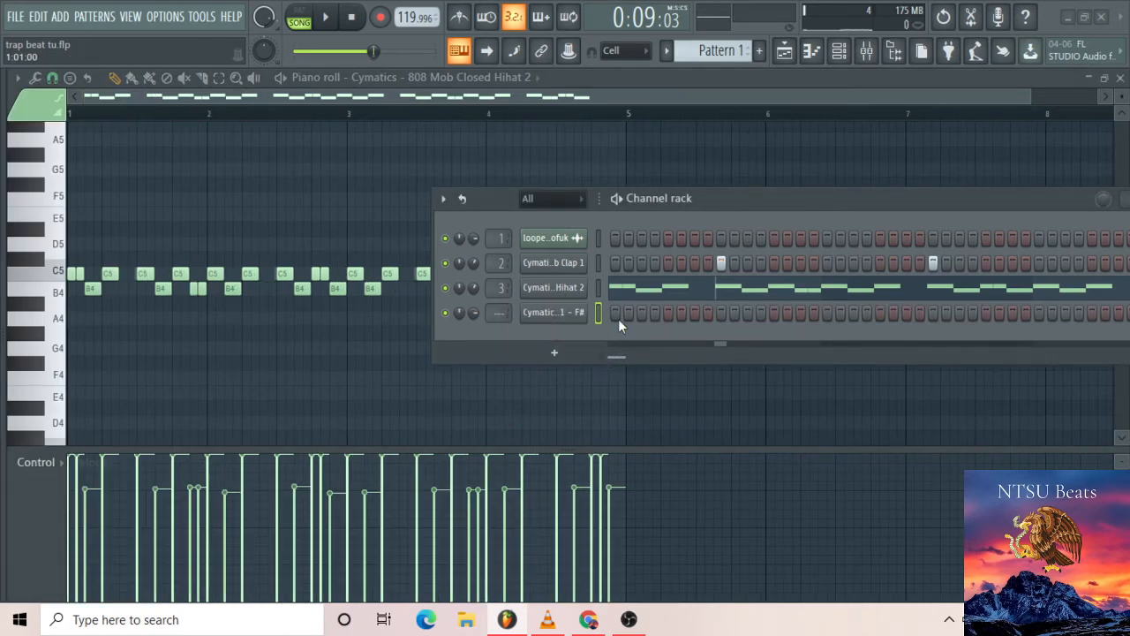
Place a kick on the first step of the pattern, listen to it, and route the kick channel to mixer track 4
click(616, 313)
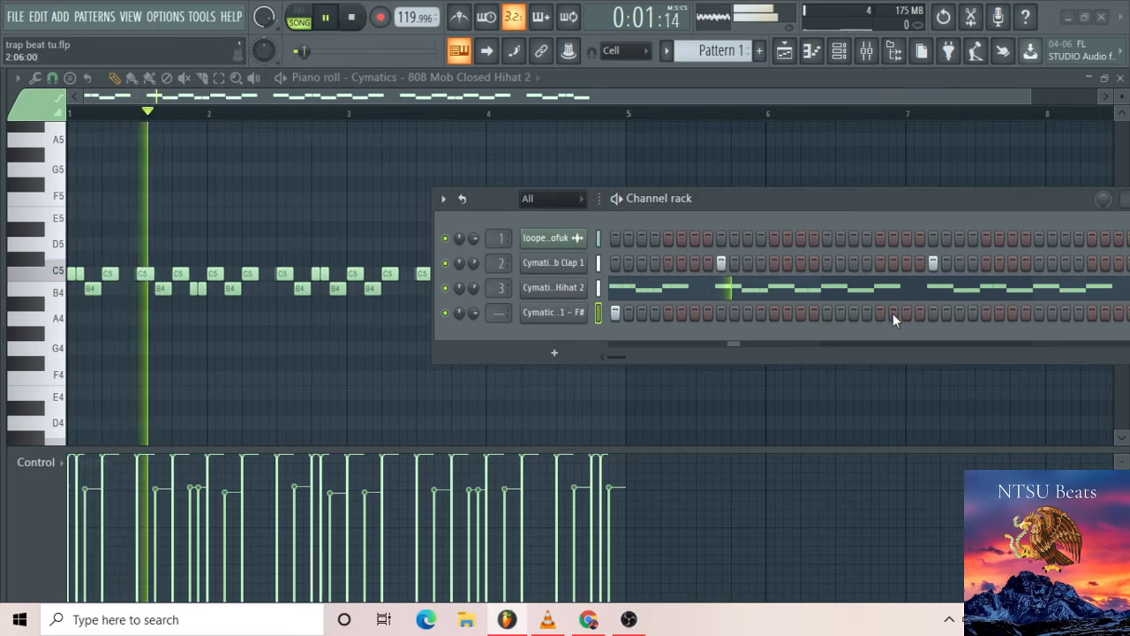
key(space)
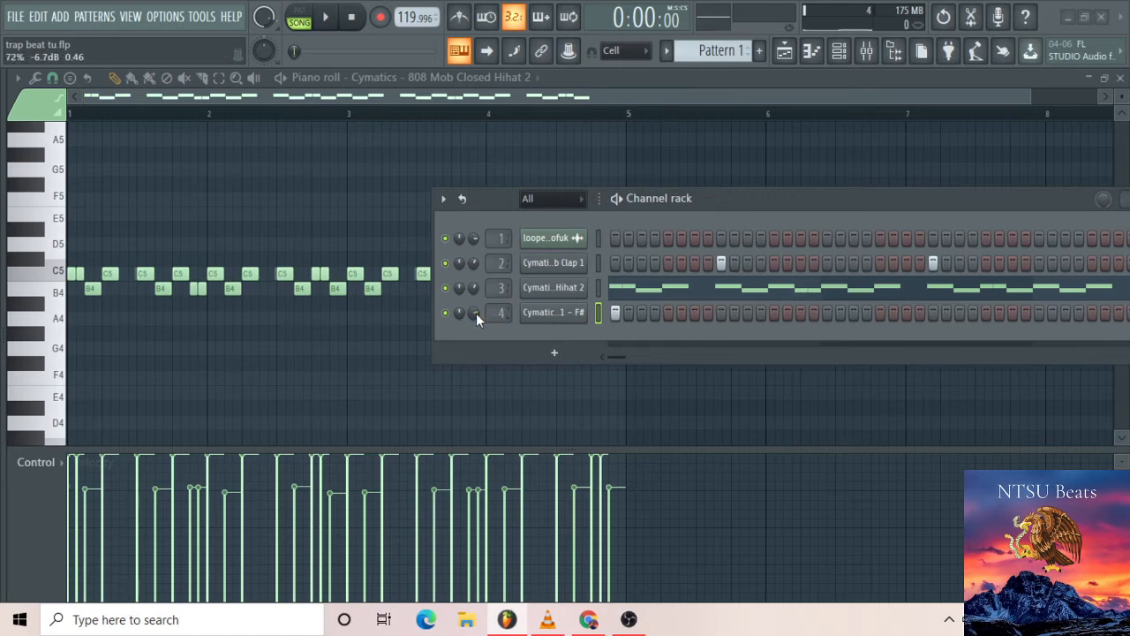
Boost the gain of the kick sample in its precomputed effects, close its settings and play the pattern
click(554, 312)
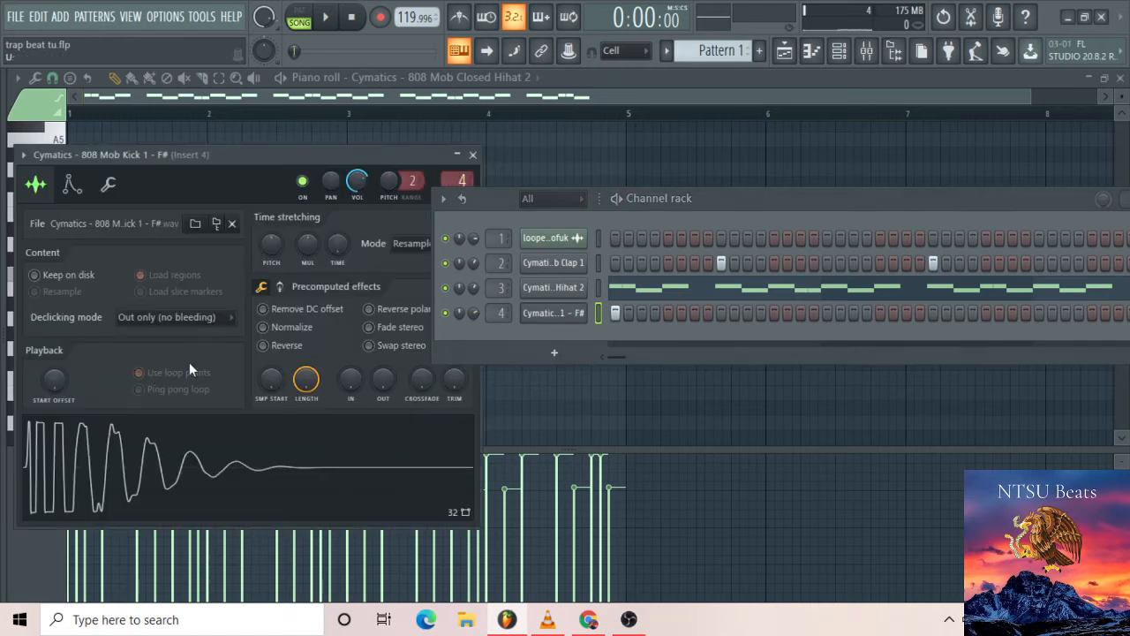
click(281, 288)
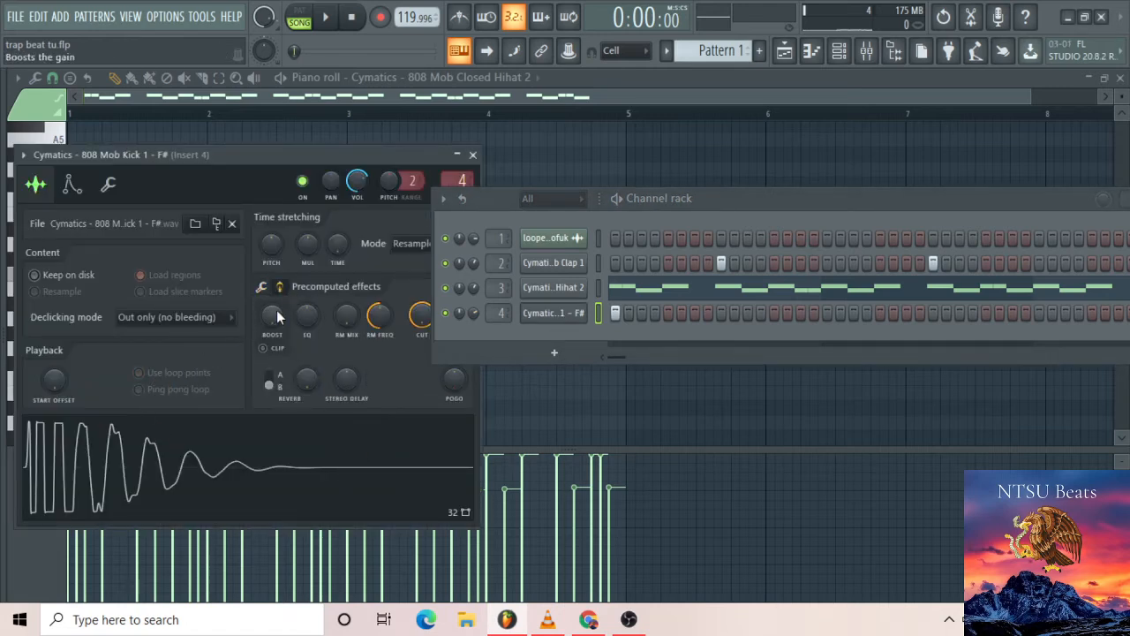
scroll(277, 310, up, 2)
click(565, 316)
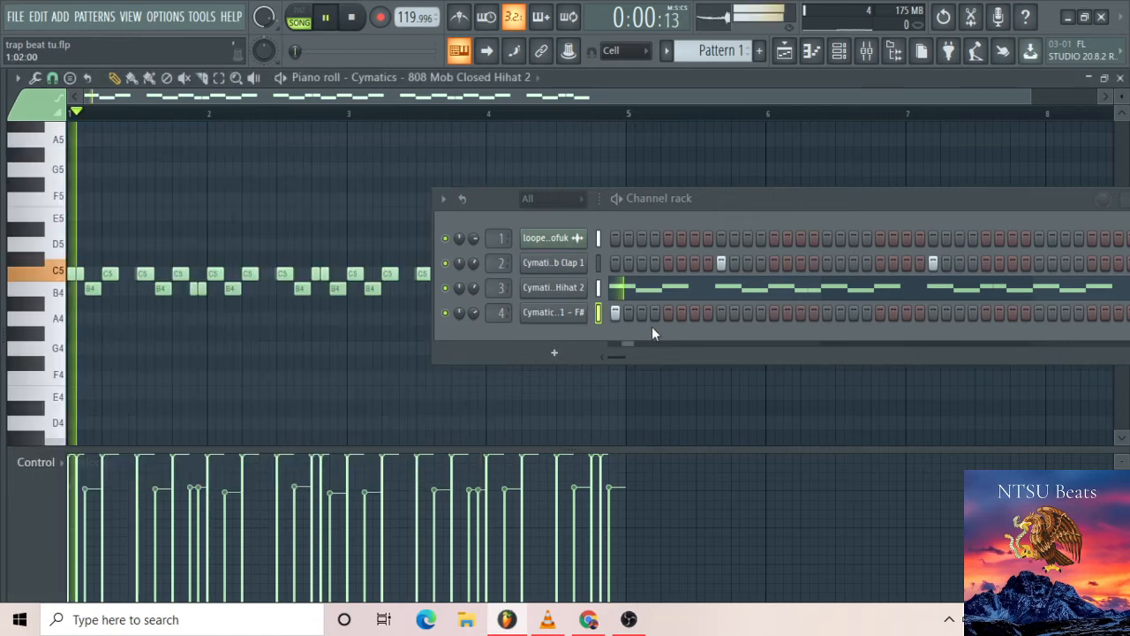
Lower the kick's volume fader slightly on mixer track 4 and play the pattern to check the level
click(866, 53)
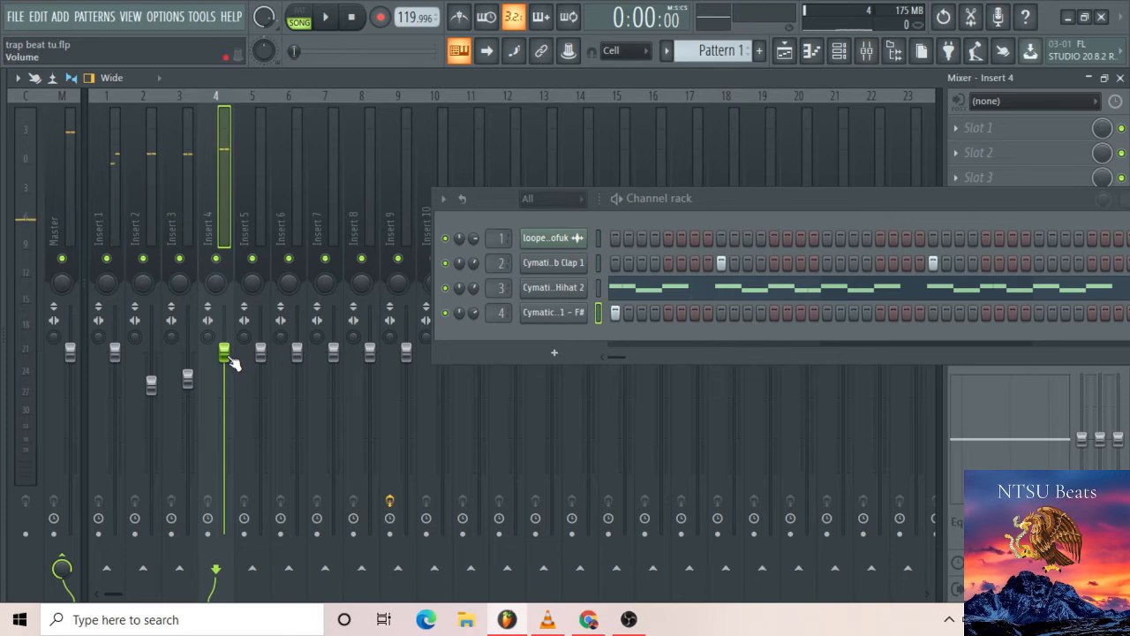
key(space)
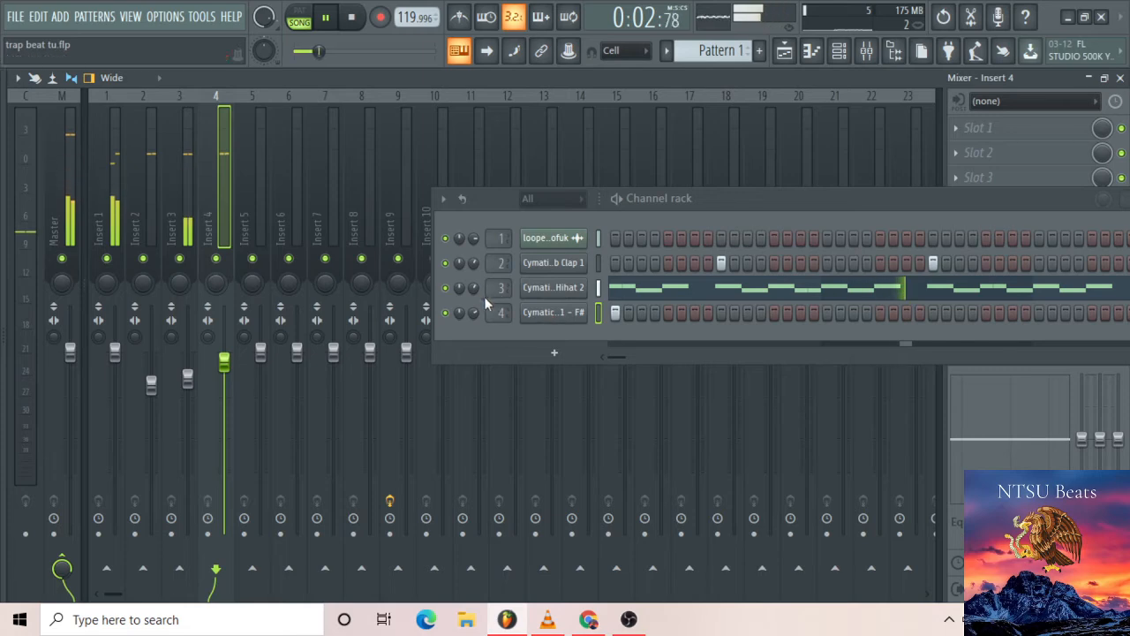
key(space)
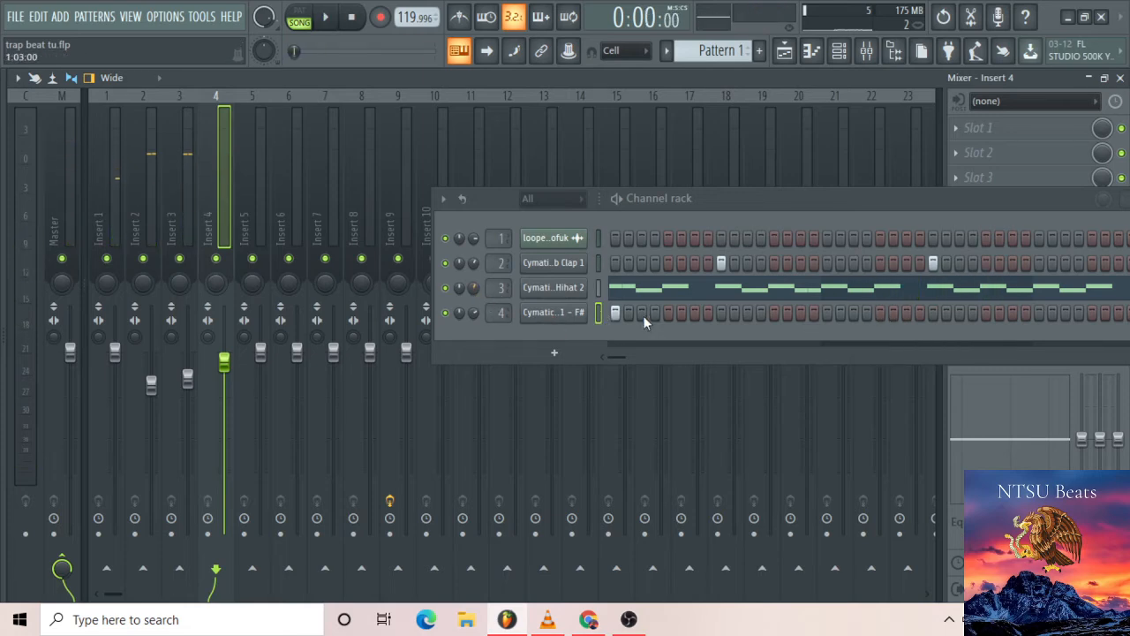
Open the 808 Mob kick channel in the piano roll and listen to the pattern
right_click(561, 314)
click(604, 315)
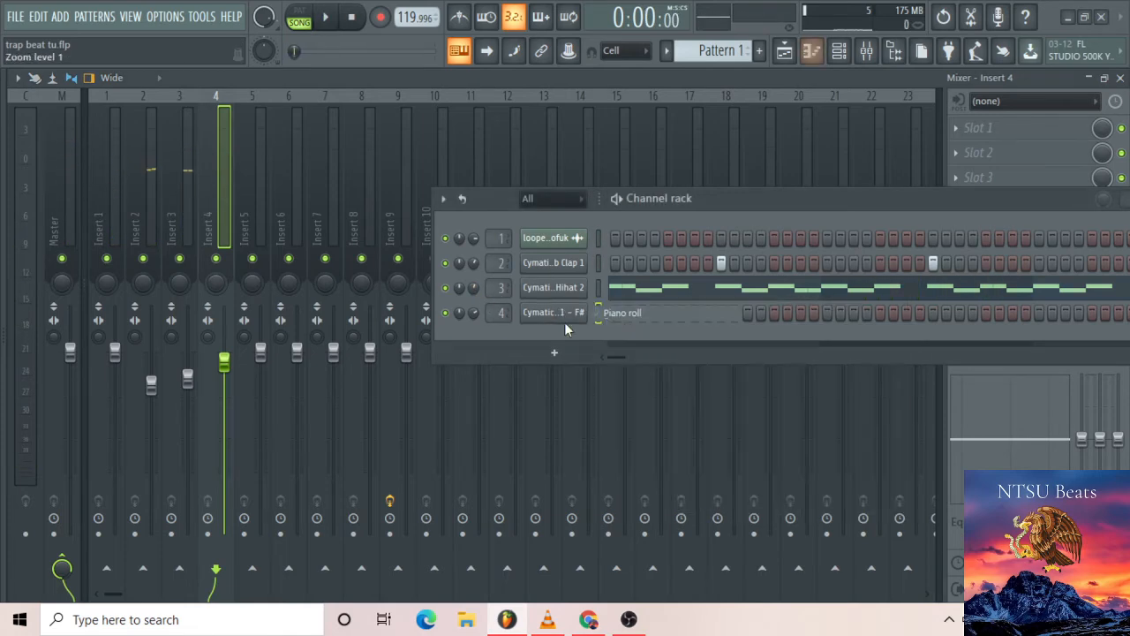
key(space)
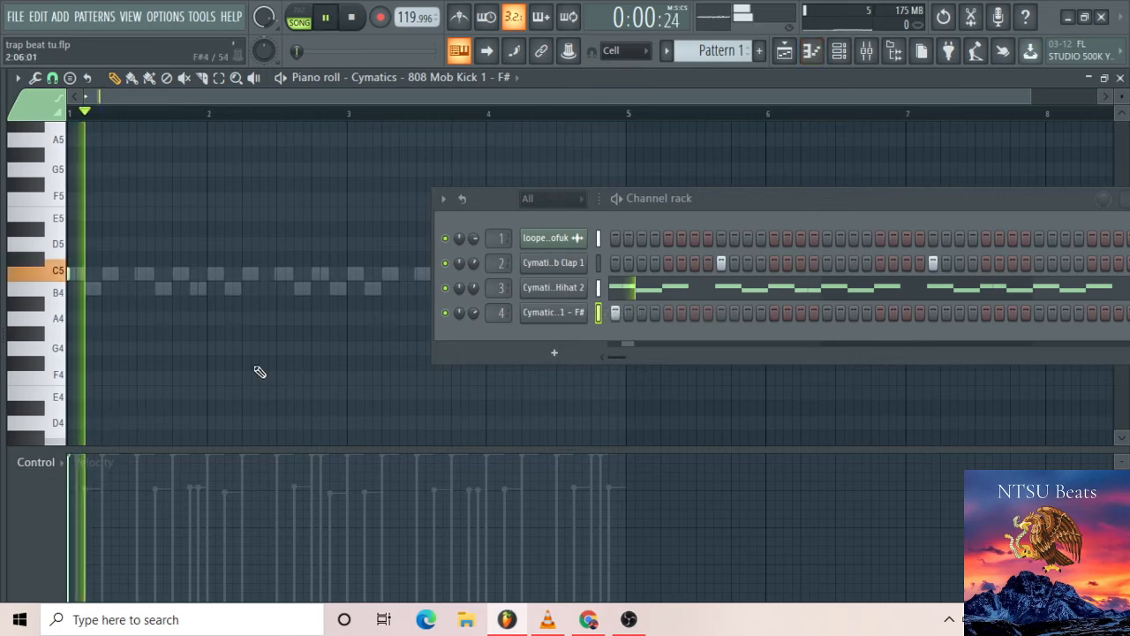
key(space)
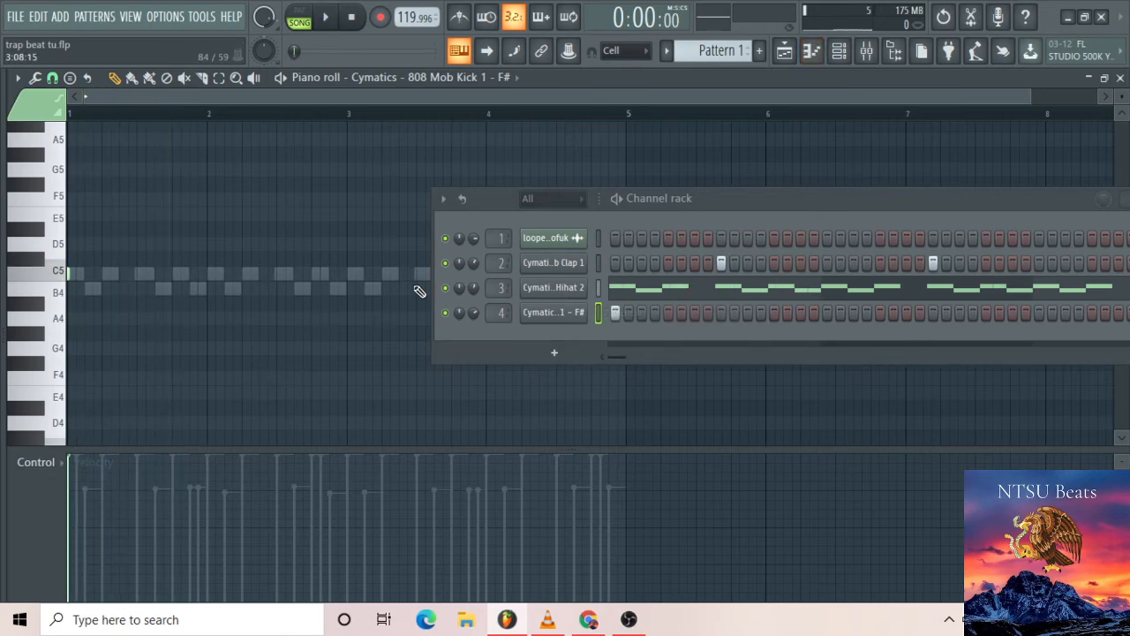
Raise the mixer track 4 fader slightly while the pattern plays and return to the kick's piano roll
key(space)
click(866, 50)
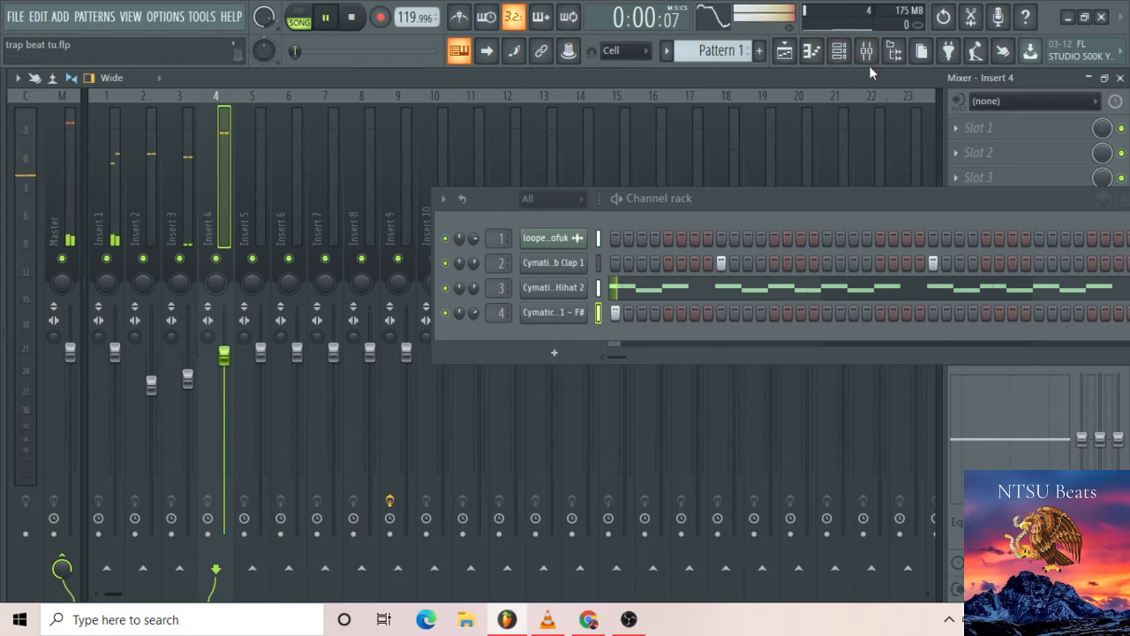
click(813, 51)
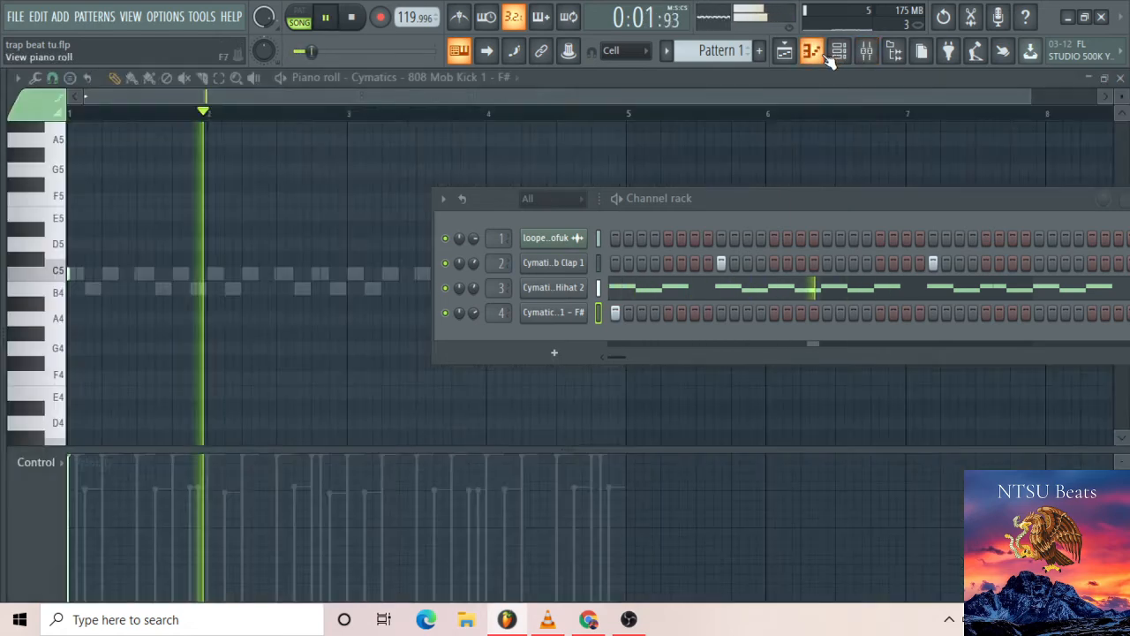
key(space)
key(space)
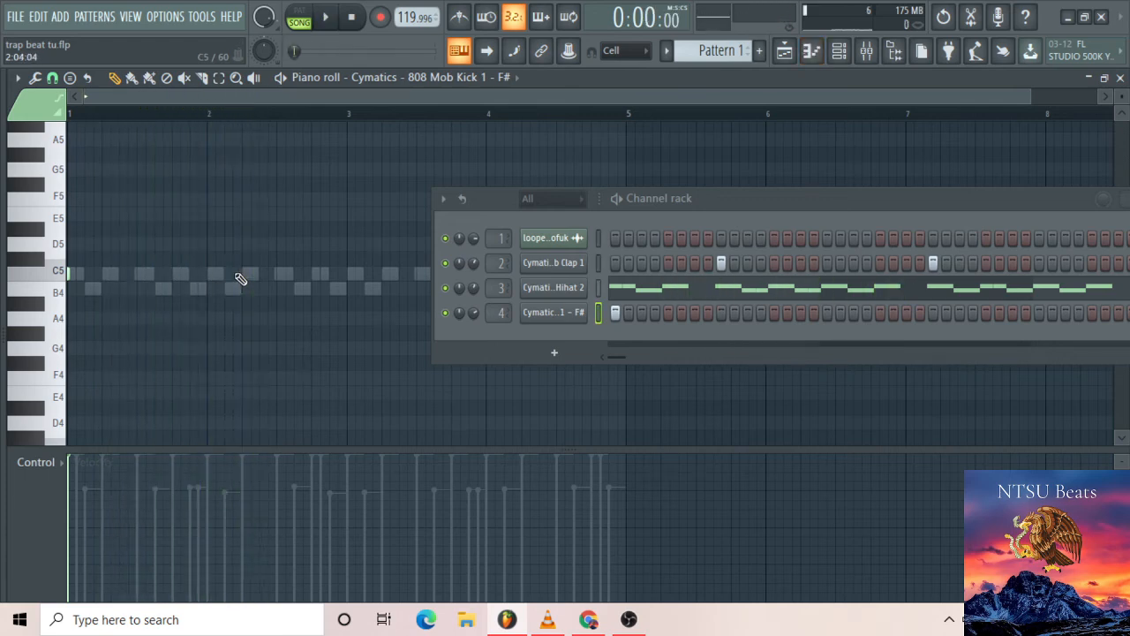
Place C5 kick notes at steps 5 and 13 of bar 2, removing the misplaced note at step 4
click(237, 274)
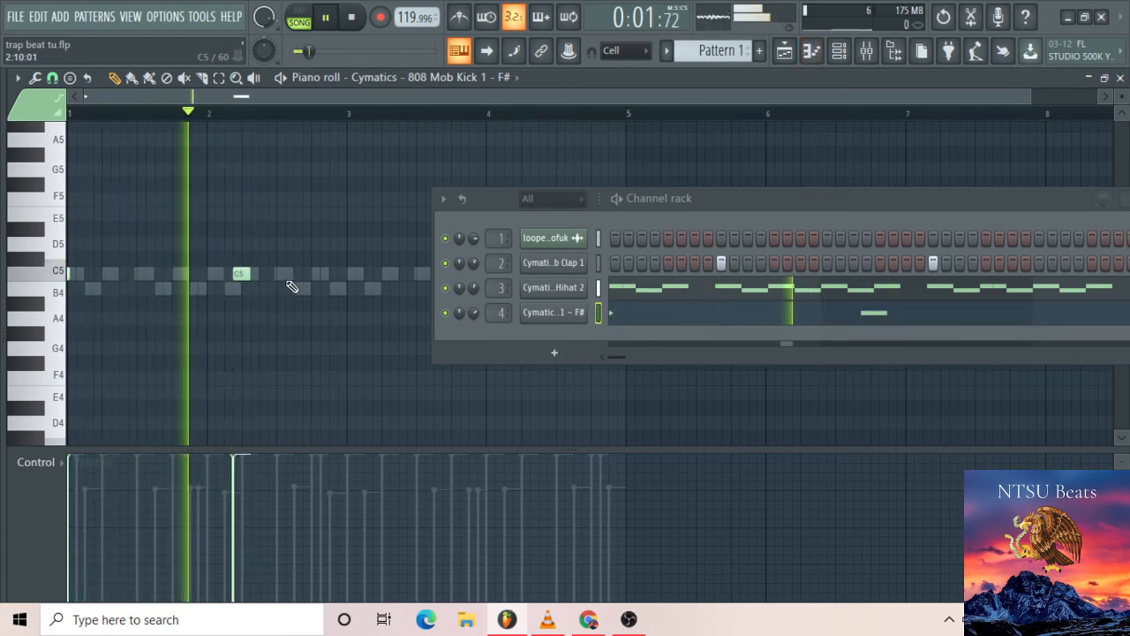
right_click(242, 278)
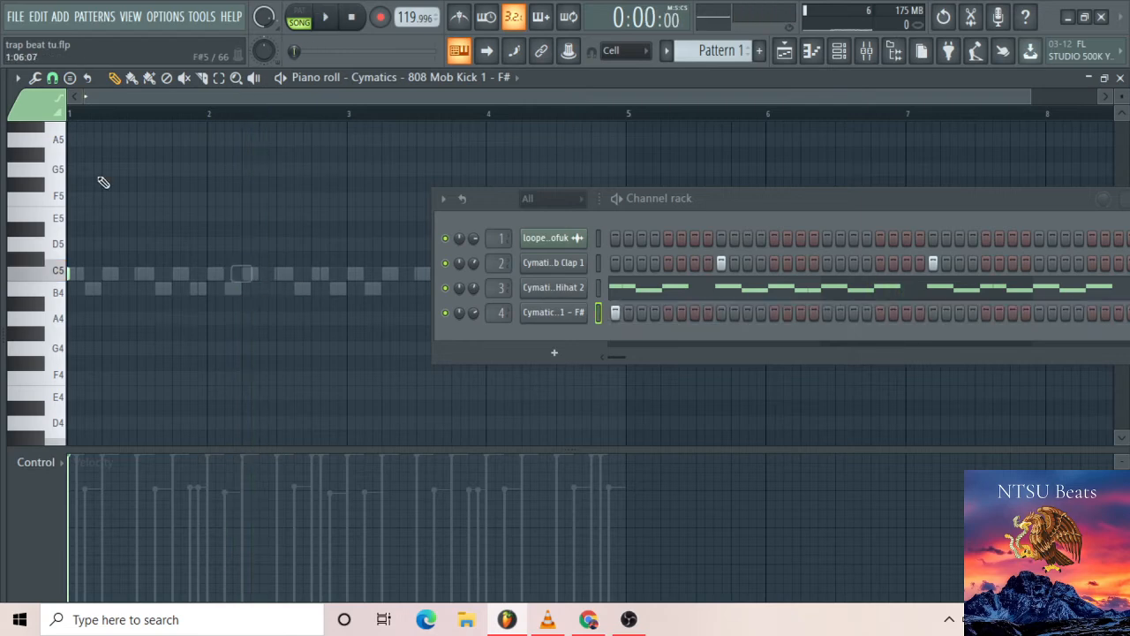
click(52, 78)
key(space)
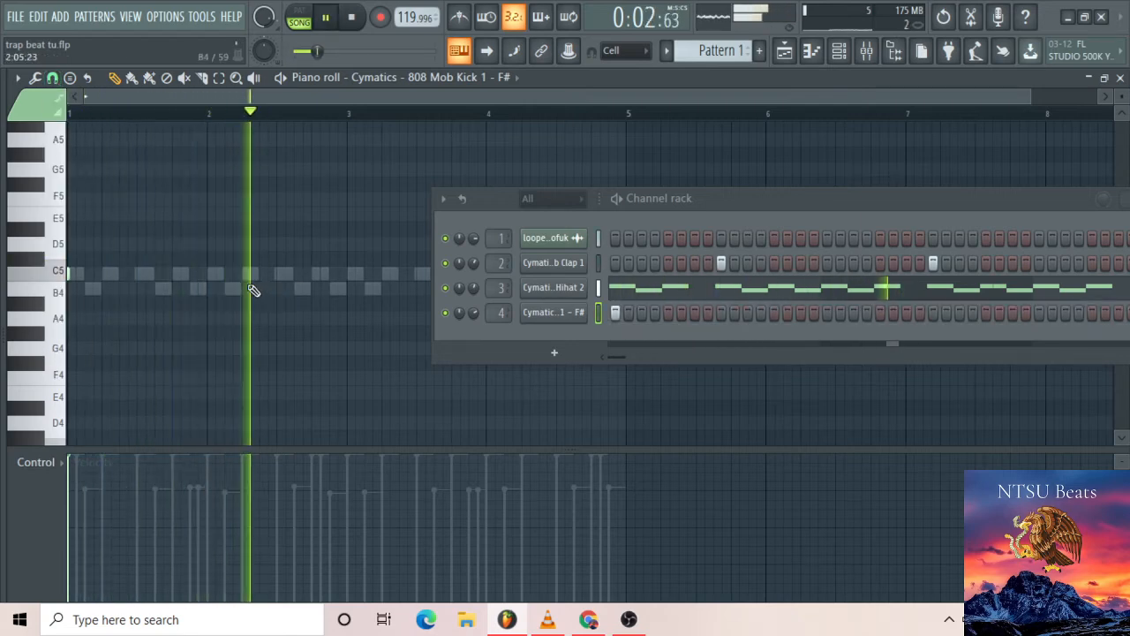
click(246, 277)
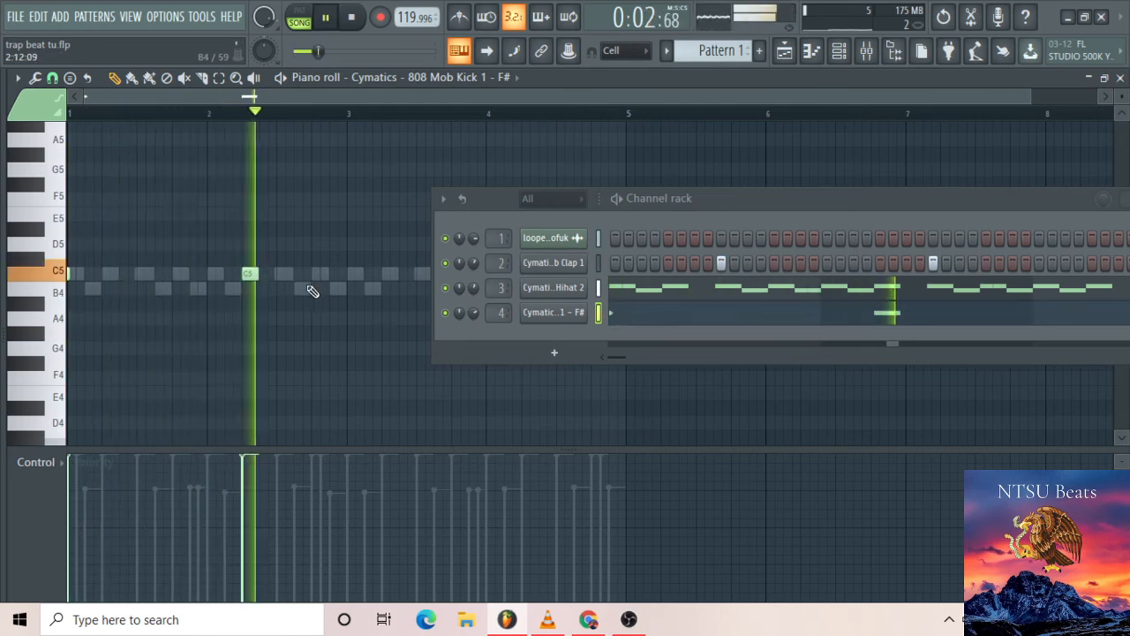
click(316, 277)
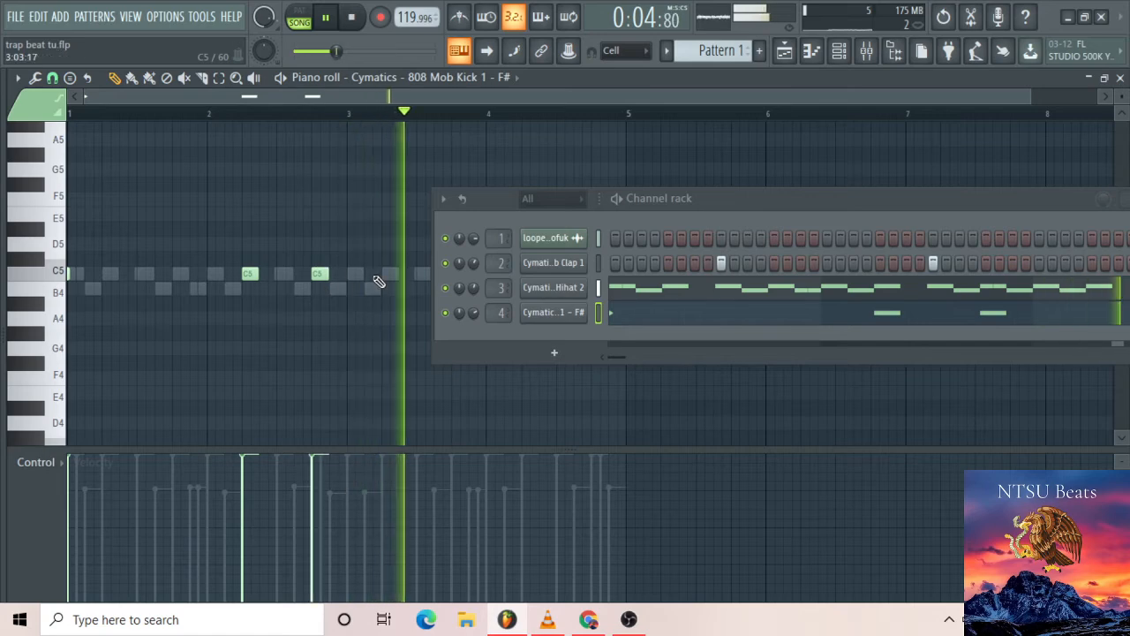
Hide the channel rack and add C5 kick notes at step 15 of bar 2 and steps 1 and 7 of bar 3
click(812, 52)
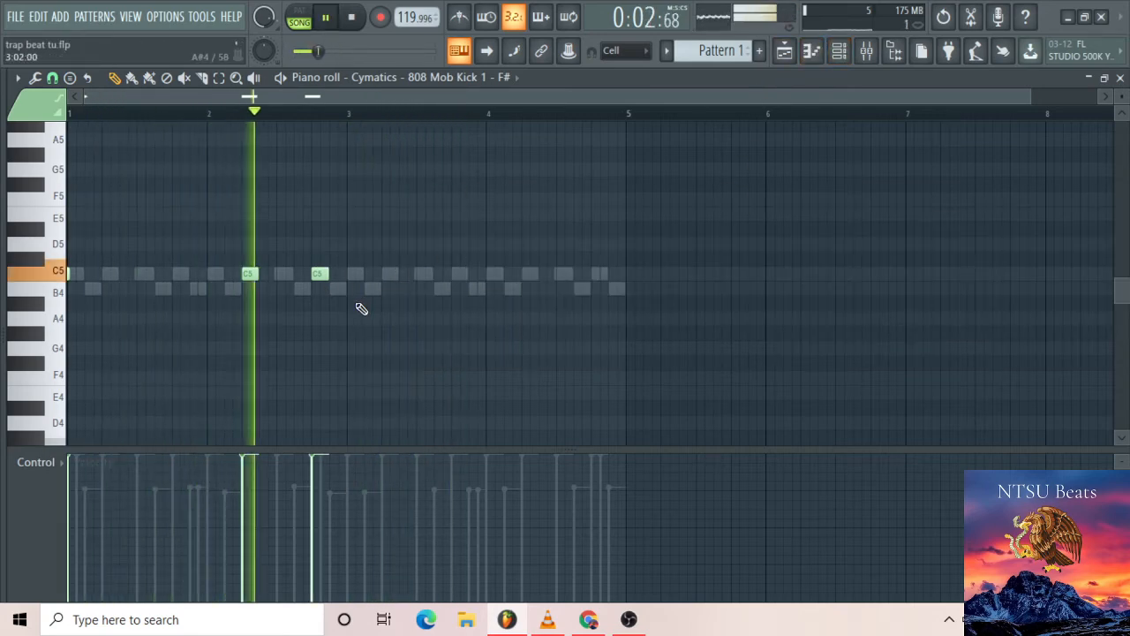
key(space)
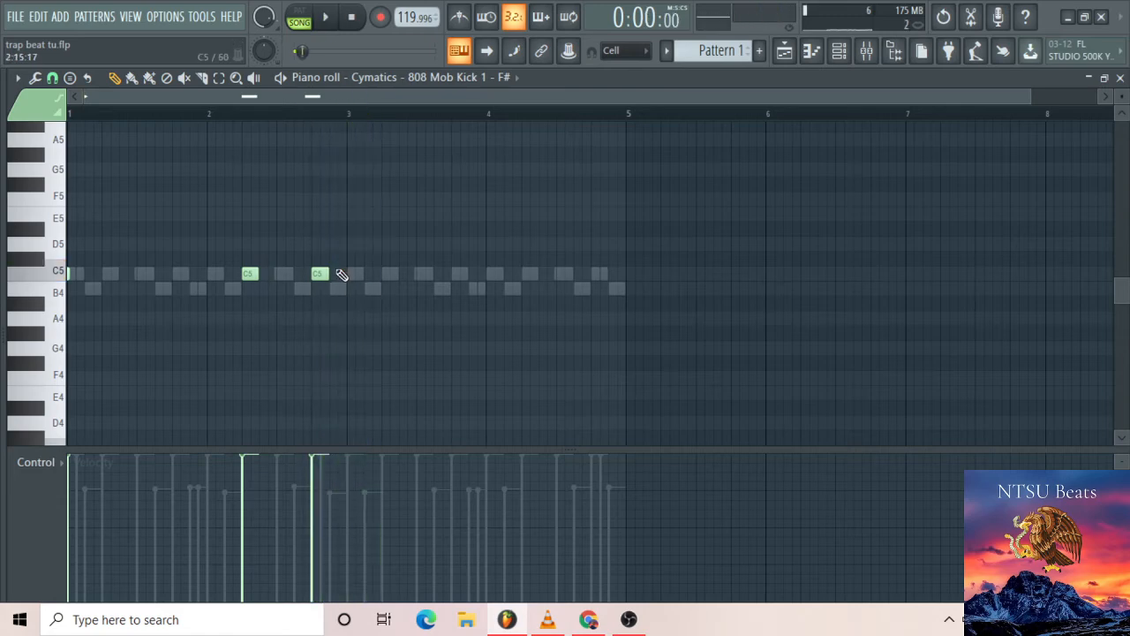
key(space)
drag(347, 271, 337, 273)
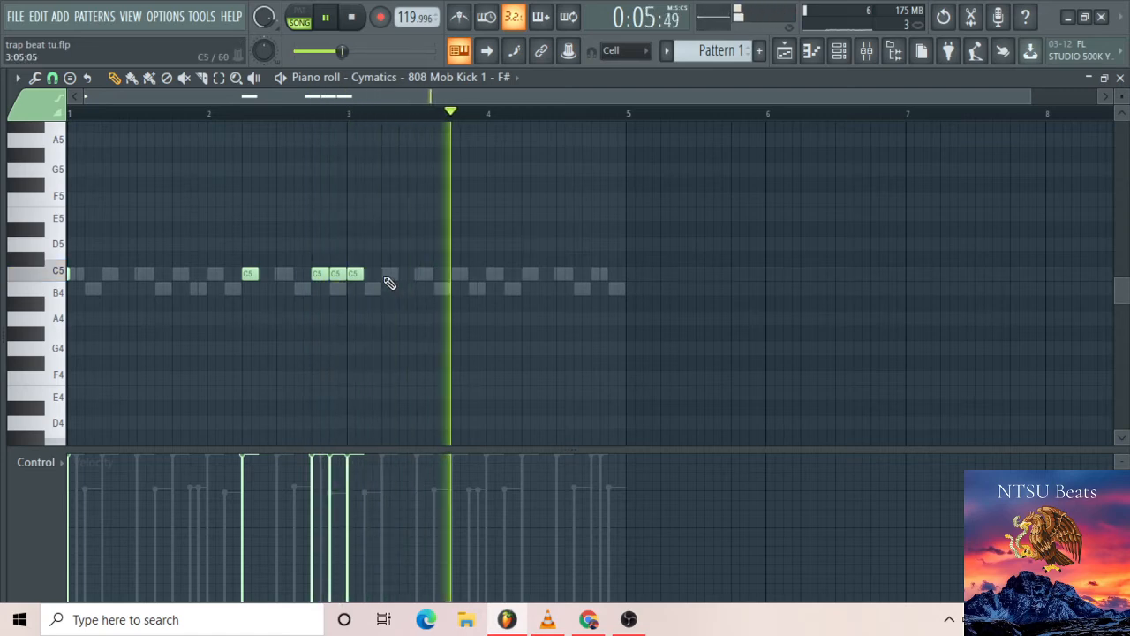
click(393, 274)
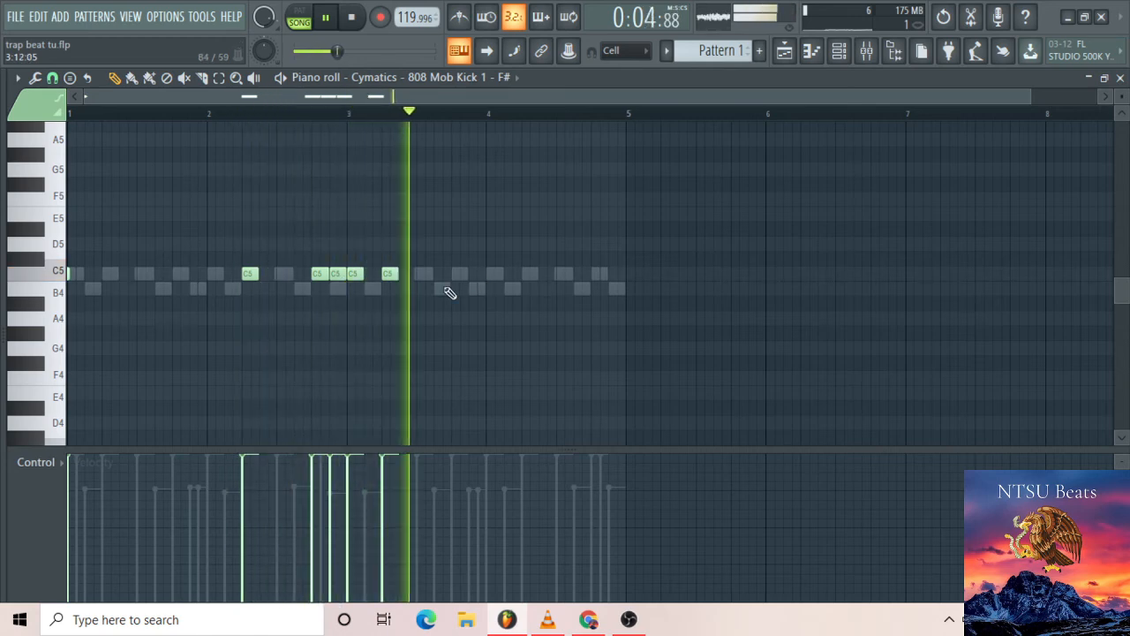
key(space)
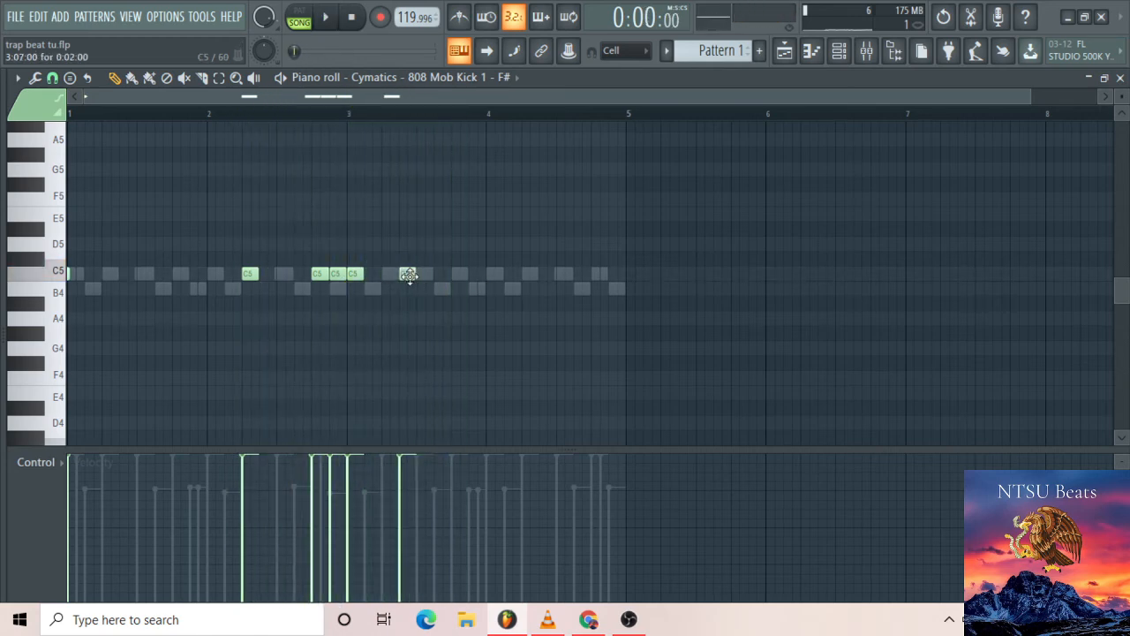
Try C5 kick notes at steps 1, 5 and 11 of bar 4 during playback and delete them again
click(529, 274)
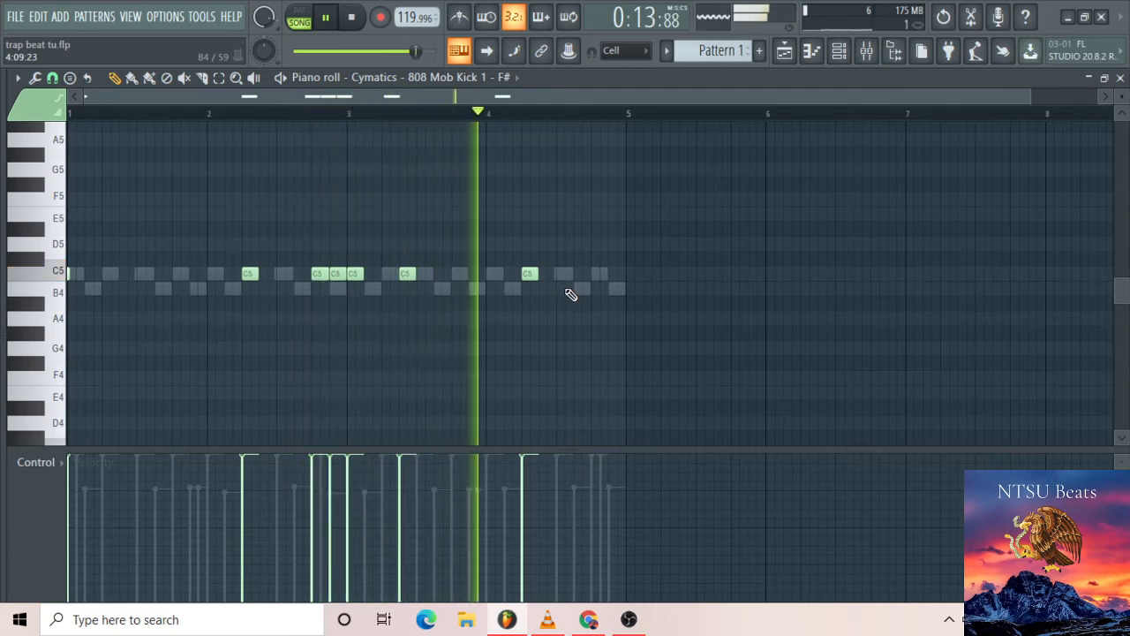
click(580, 276)
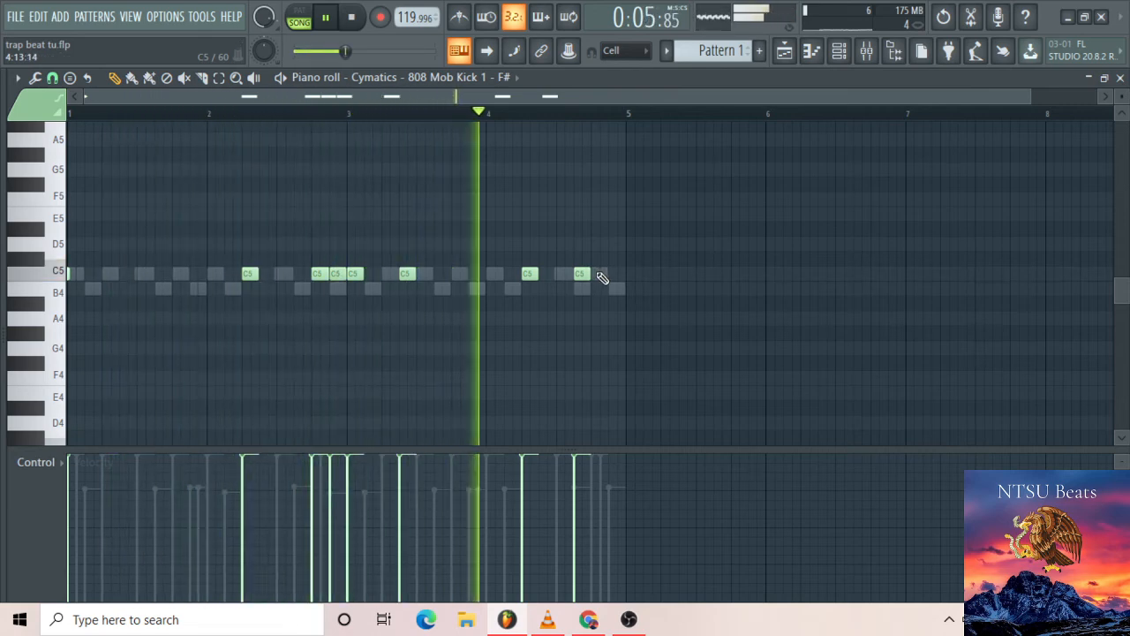
click(495, 273)
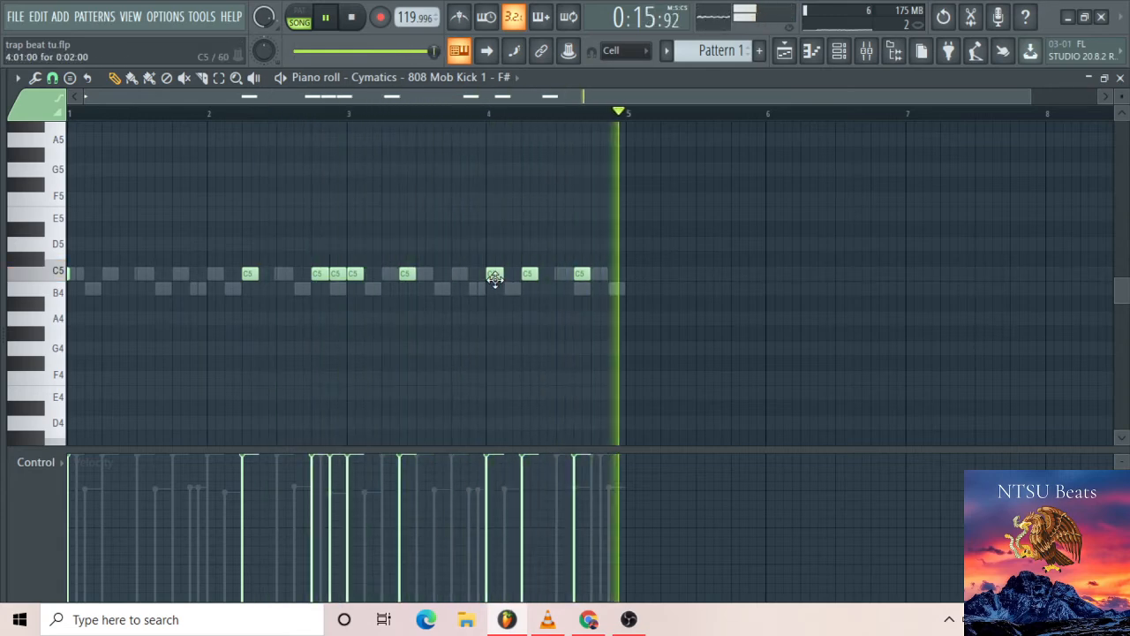
right_click(529, 273)
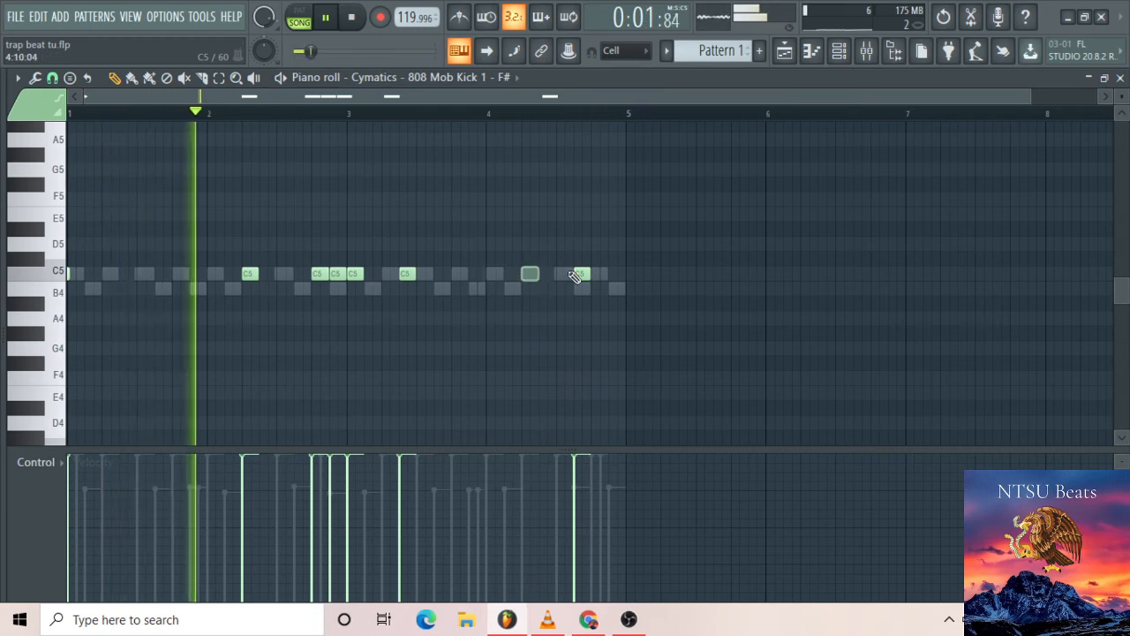
right_click(580, 273)
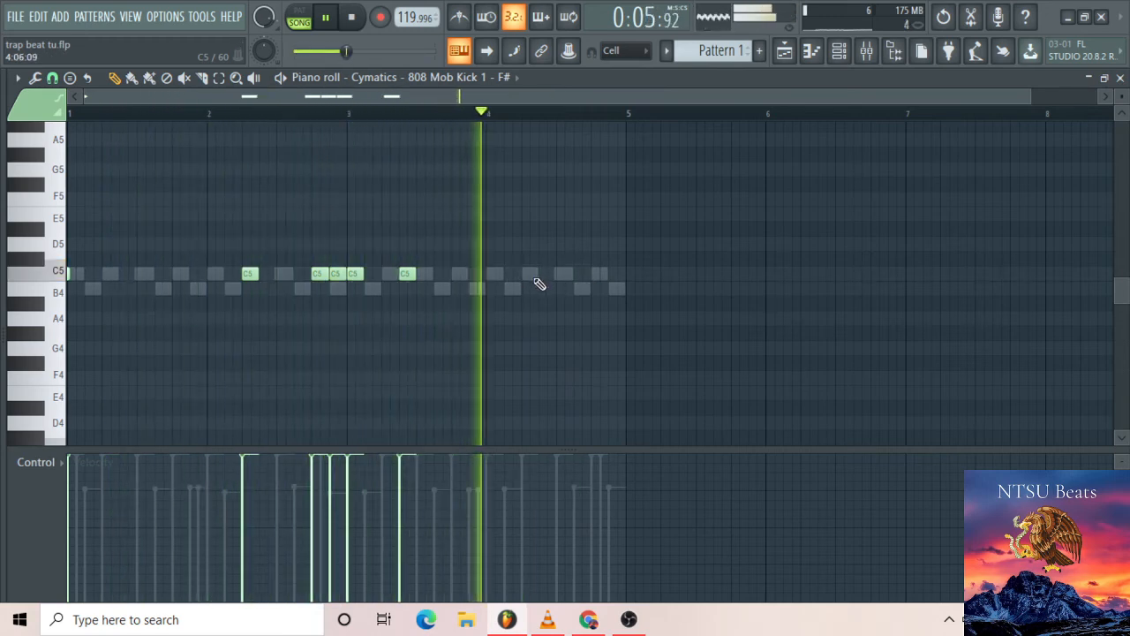
Place C5 kick notes at steps 3, 5, 11 and 13 of bar 4
click(513, 275)
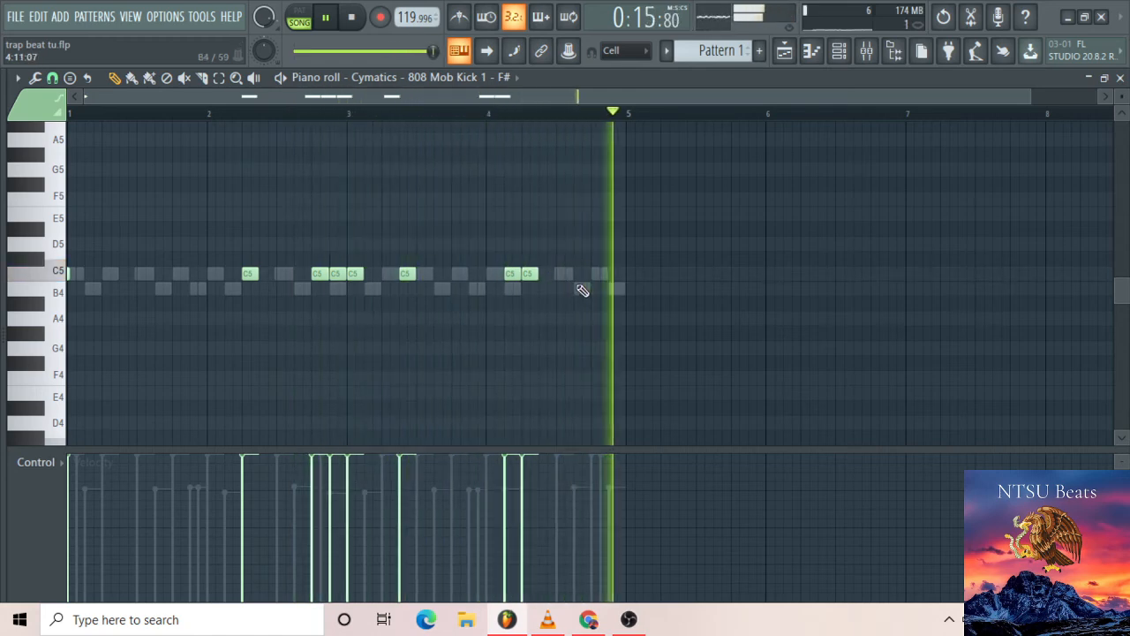
click(574, 273)
click(597, 273)
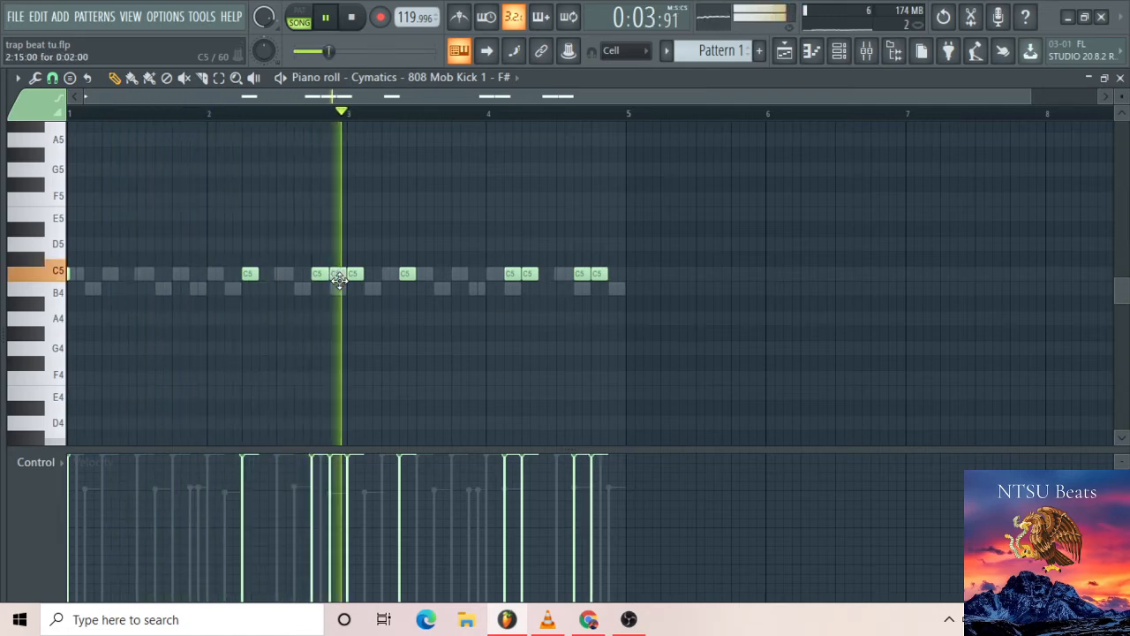
Move the kick note at step 15 of bar 2 down to B4, reduce its velocity and deselect it
drag(334, 276, 334, 281)
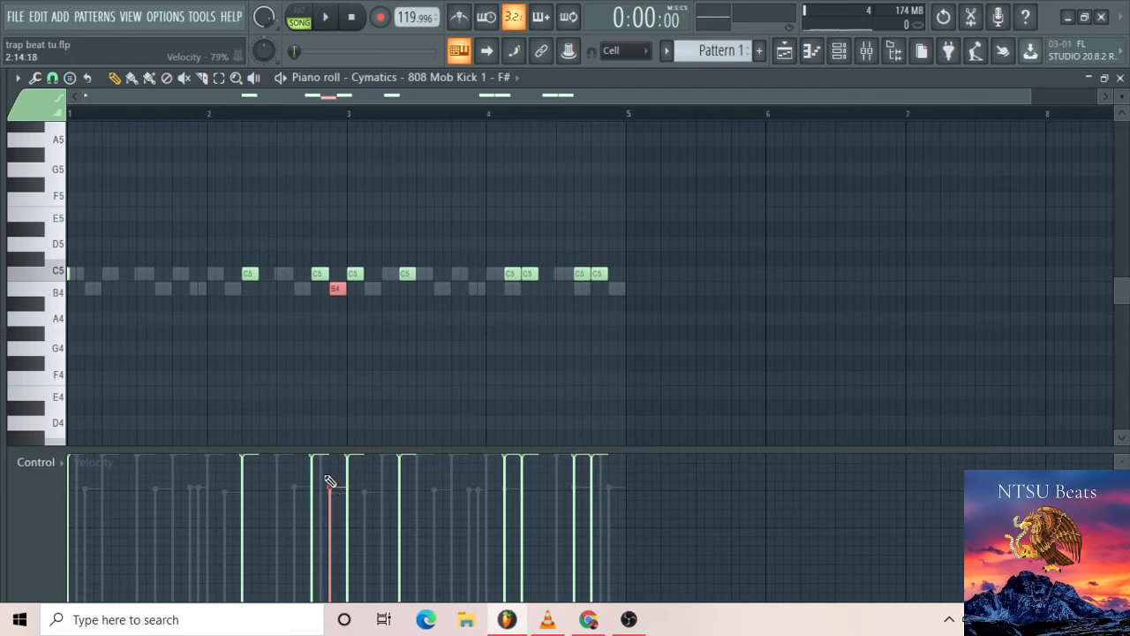
ctrl+click(335, 358)
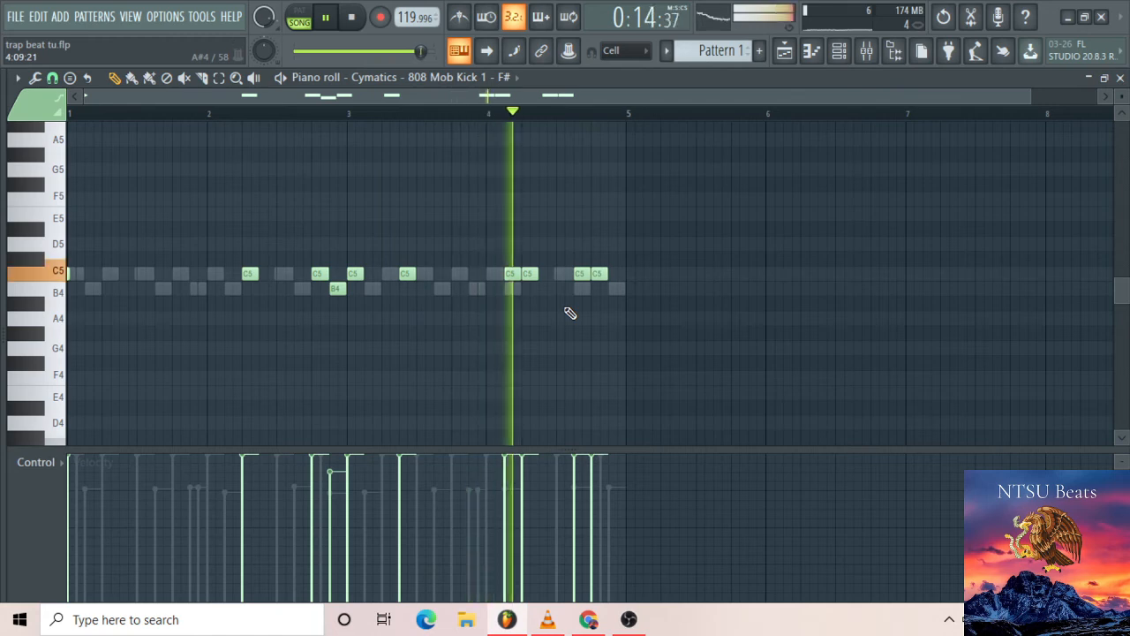
Delete the kick notes at steps 11 and 13 of bar 4 and put a single C5 note back at step 11
right_click(584, 275)
right_click(599, 274)
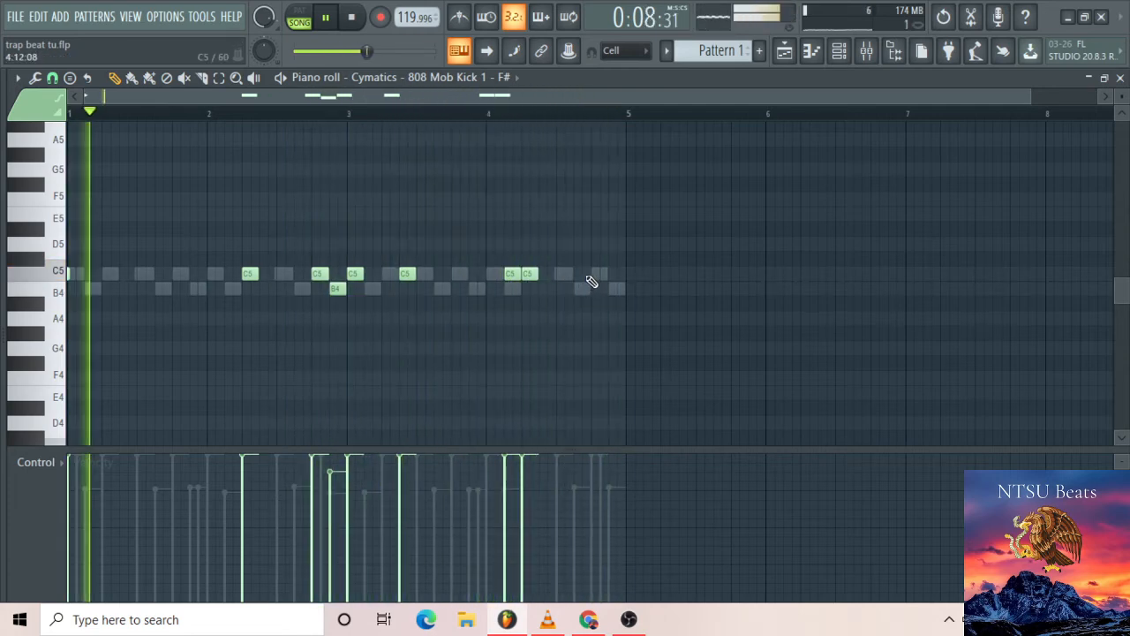
click(578, 272)
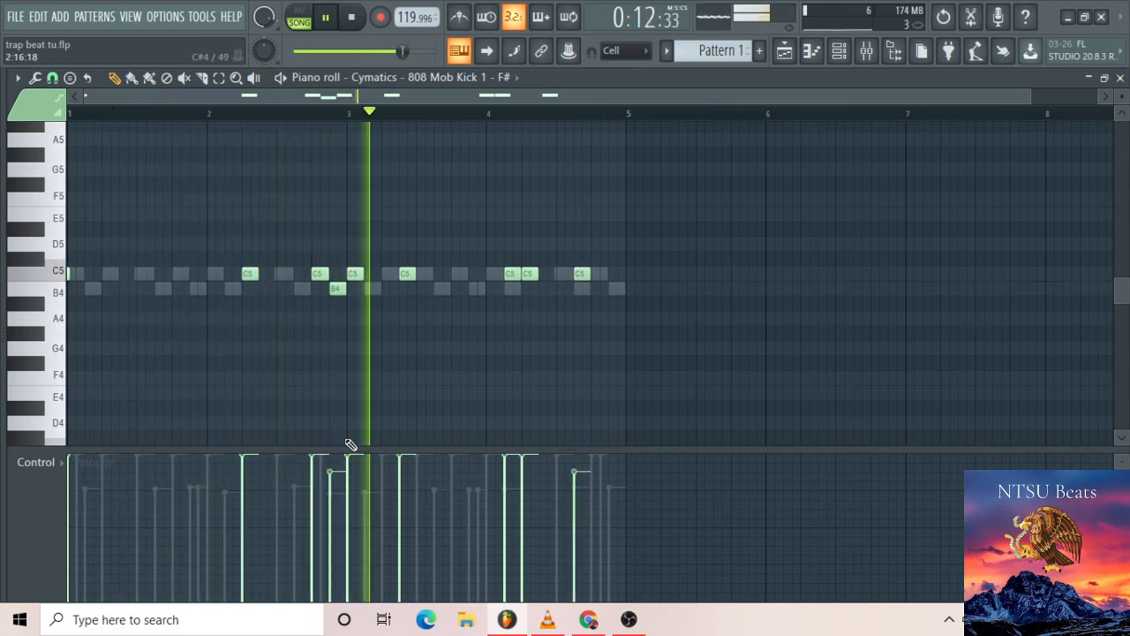
Move the B4 kick note at step 15 of bar 2 back up to C5 and restore its full velocity
drag(338, 289, 337, 274)
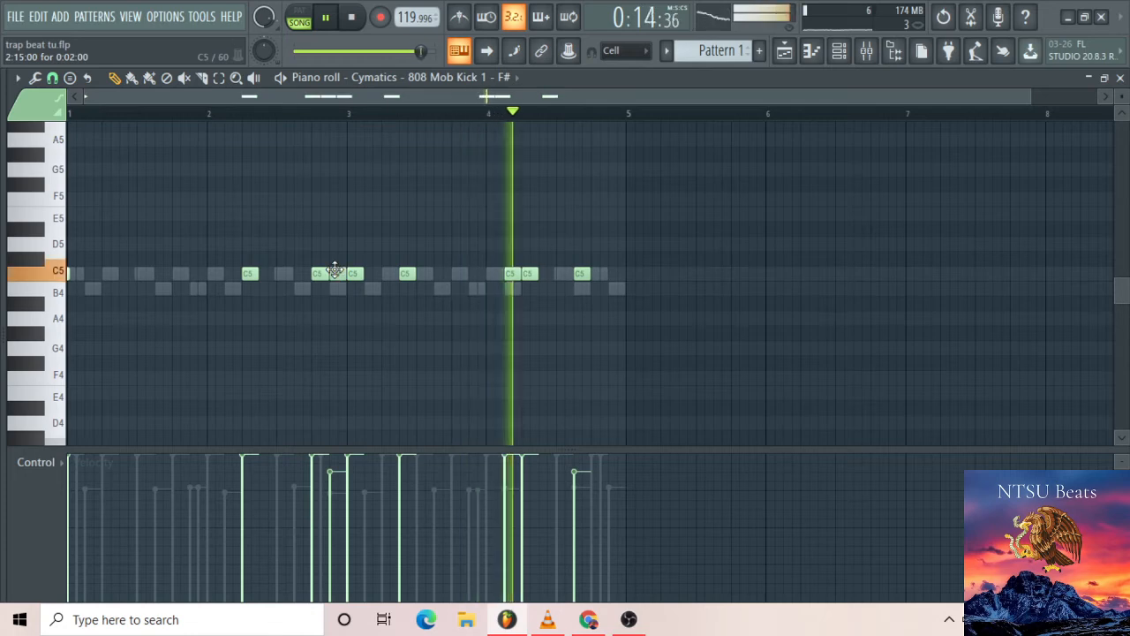
drag(337, 467, 332, 446)
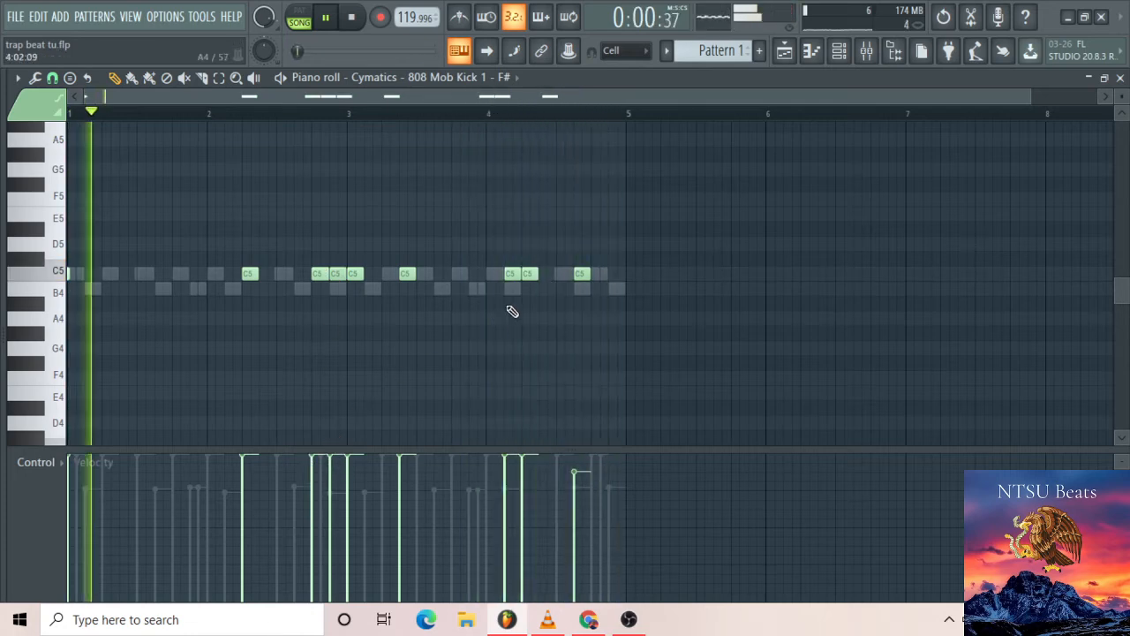
Replace the kick note at step 11 of bar 4 with C5 notes at steps 13 and 15
right_click(580, 274)
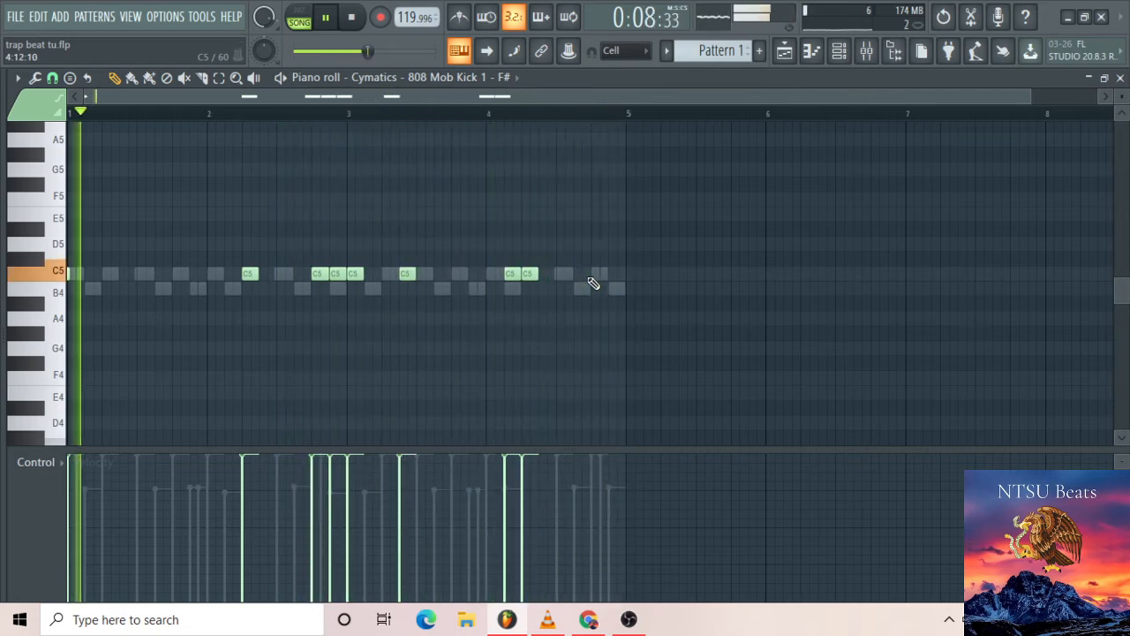
key(space)
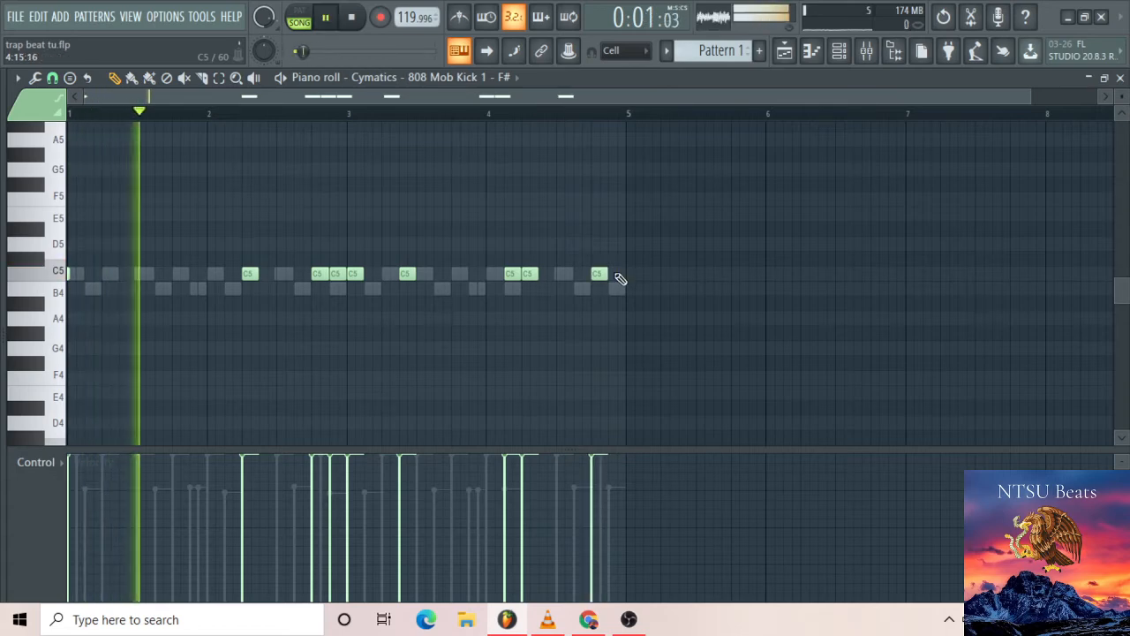
click(622, 274)
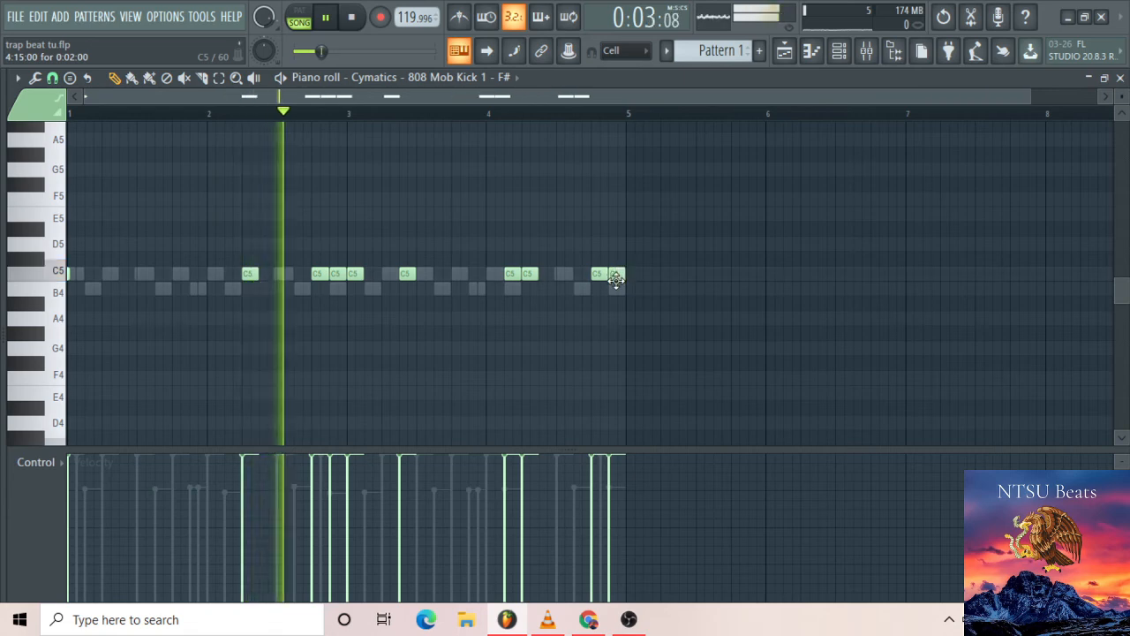
Shorten the kick note at step 13 of bar 4 to one step and add a one-step C5 note at step 14
scroll(621, 301, up, 2)
scroll(616, 300, up, 3)
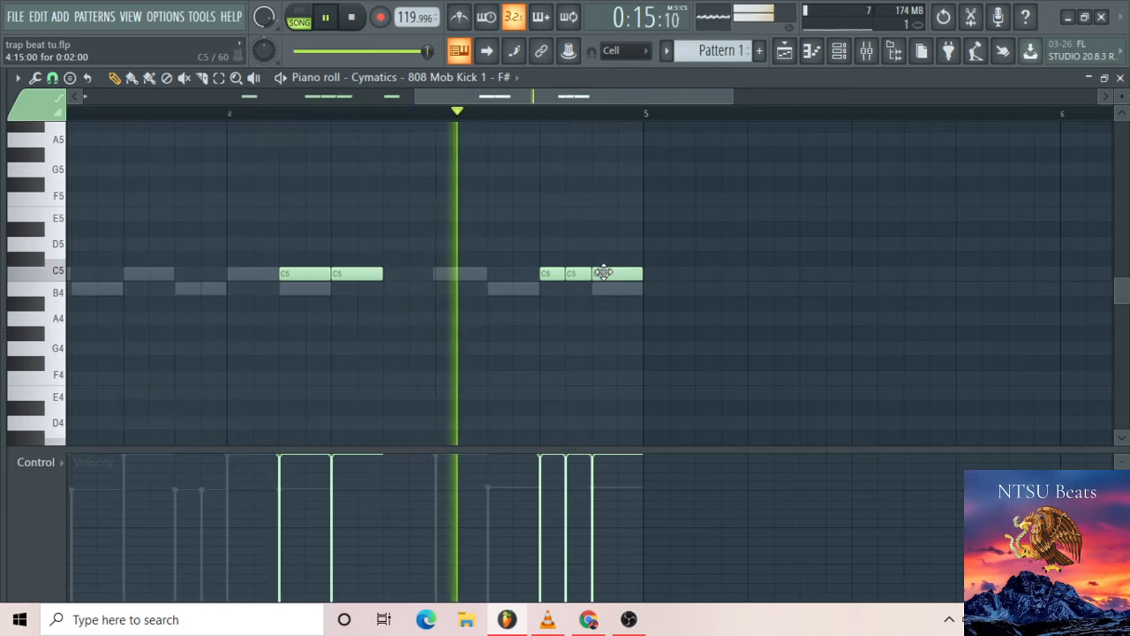
scroll(597, 361, down, 4)
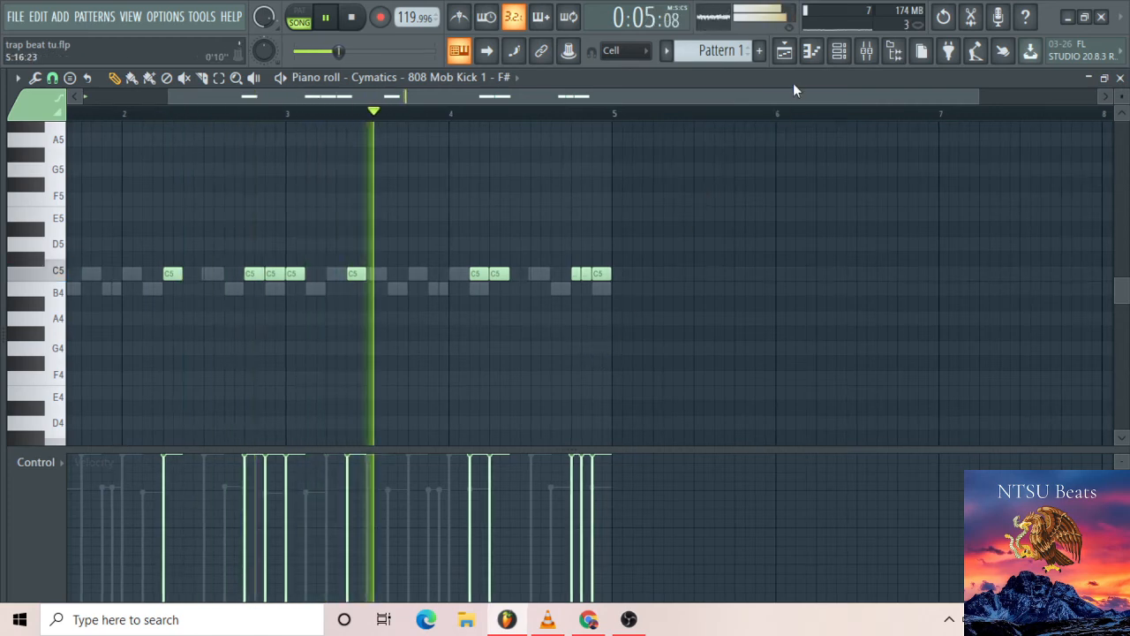
Show the Channel rack and audition the 808 one-shots in the Cymatics 808 Mob Hip-Hop Sample Pack
click(839, 51)
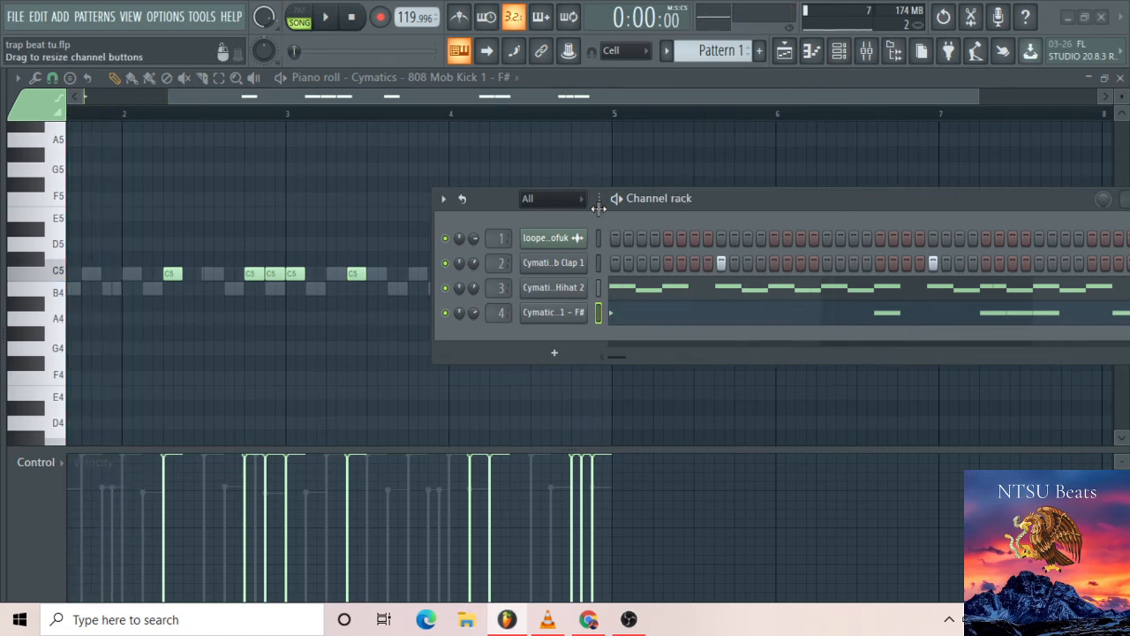
mouse_move(2, 407)
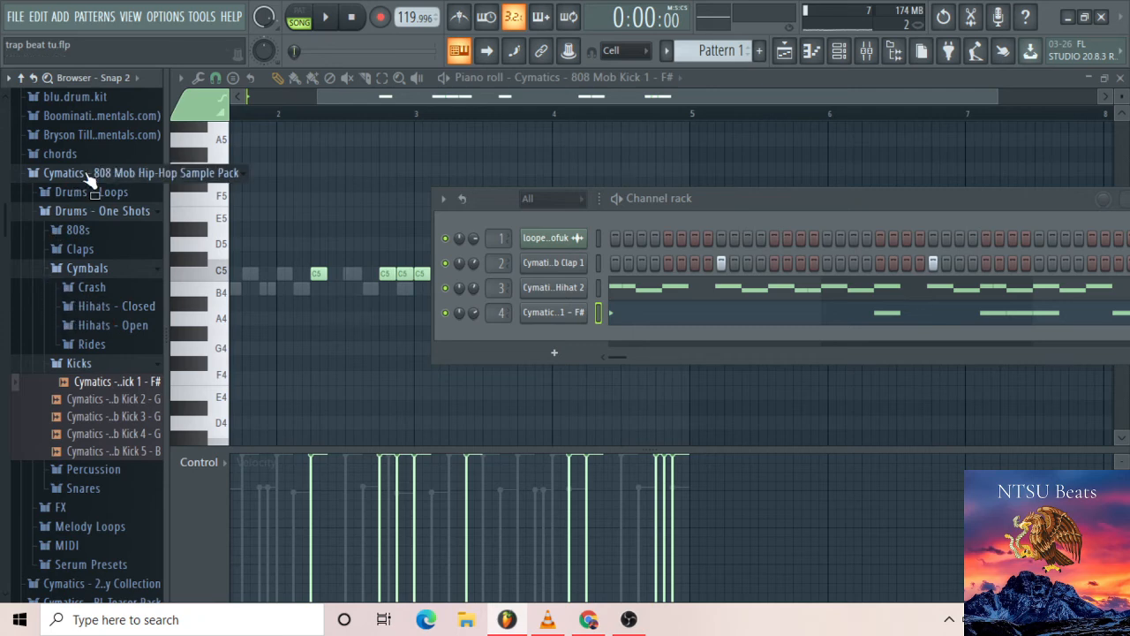
click(82, 235)
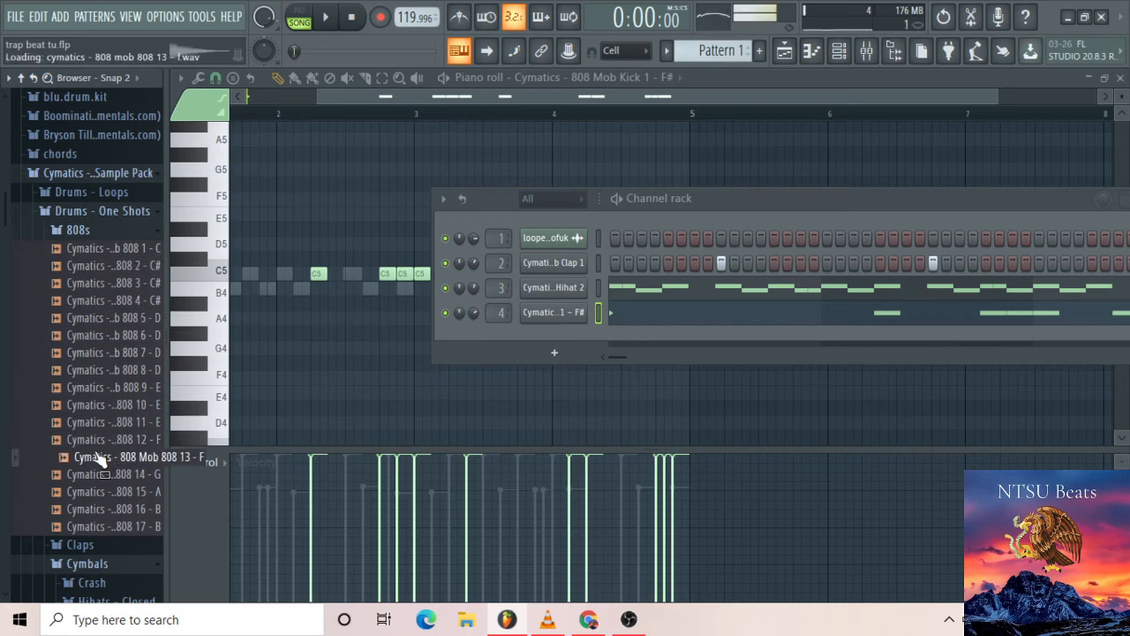
click(82, 230)
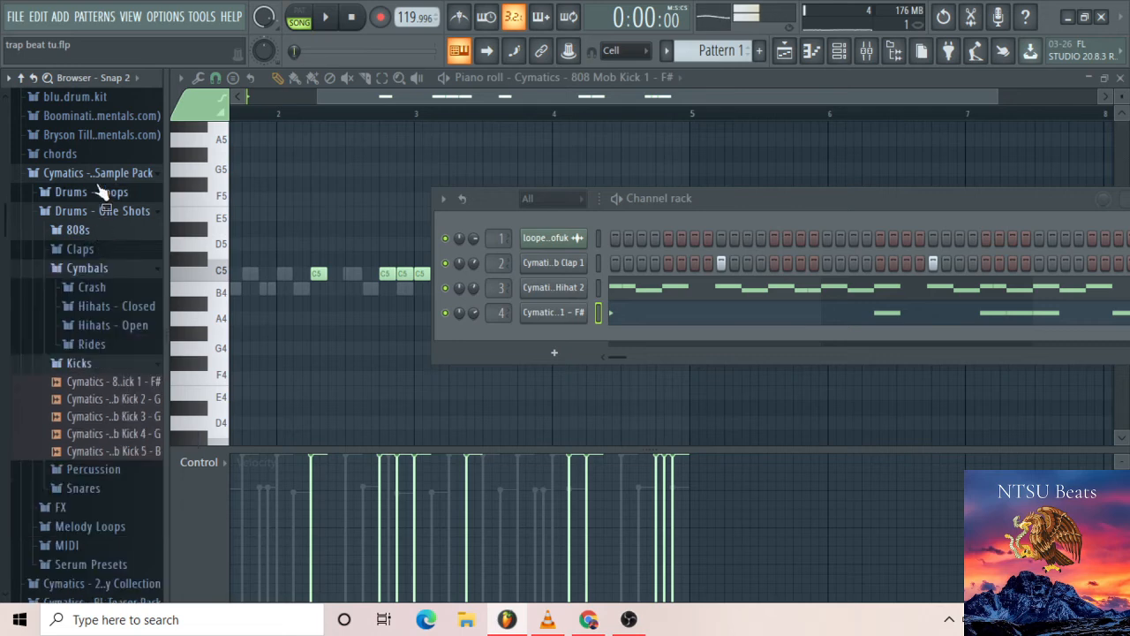
click(97, 173)
Add the 808 7 sample from the goldenuzi vol 4 808s folder as a new channel with a hit on its first step
scroll(100, 269, down, 5)
scroll(103, 283, down, 6)
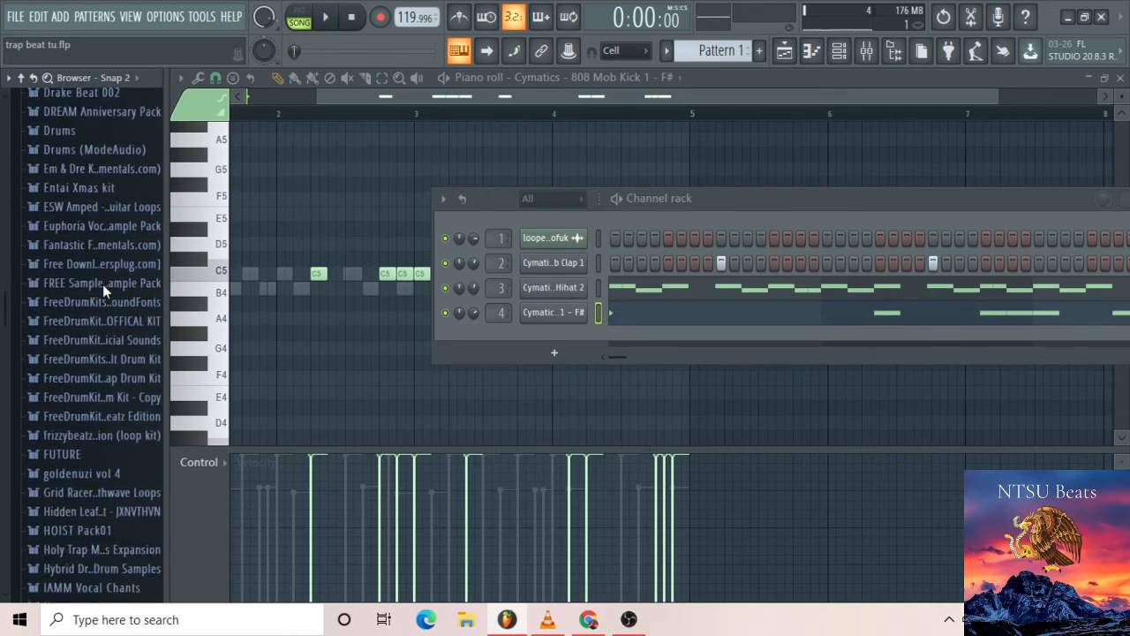
click(99, 372)
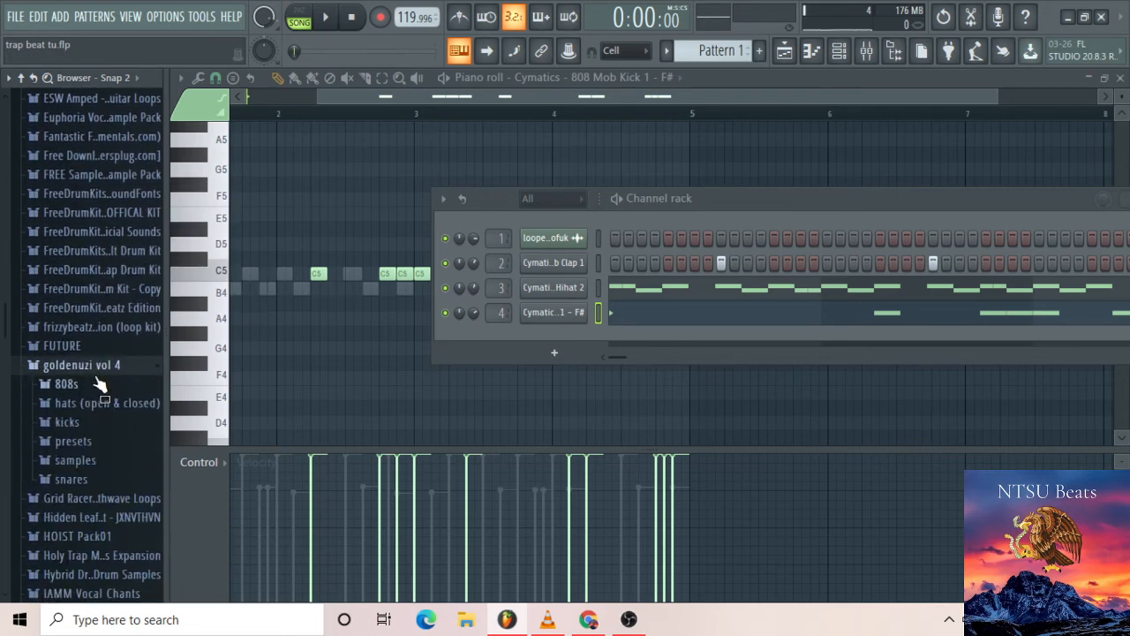
click(93, 382)
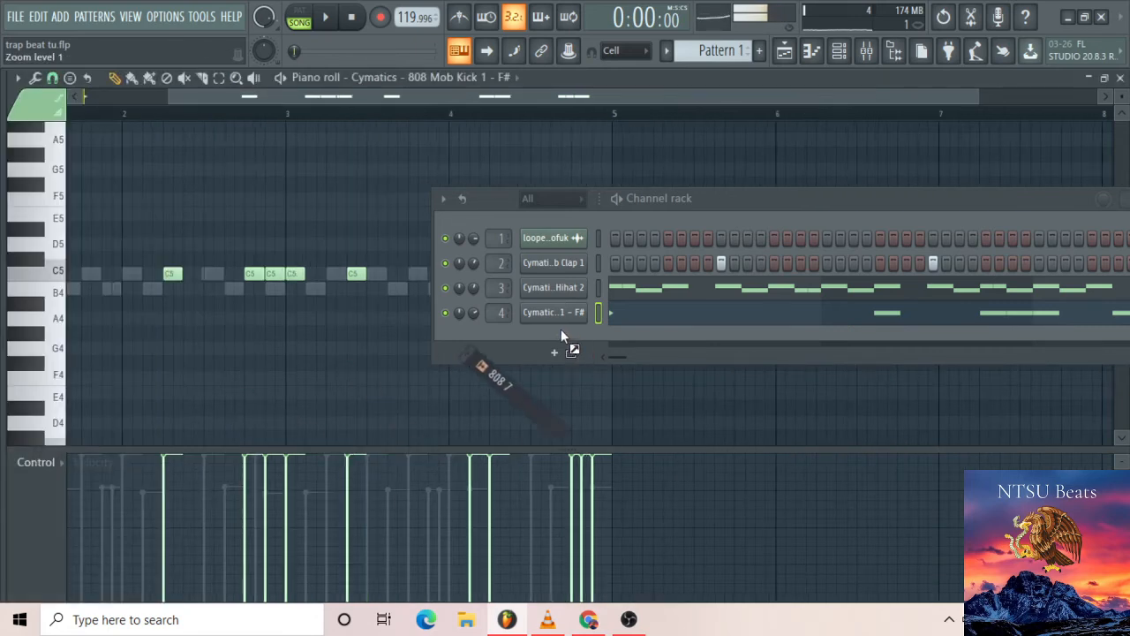
drag(553, 328, 555, 335)
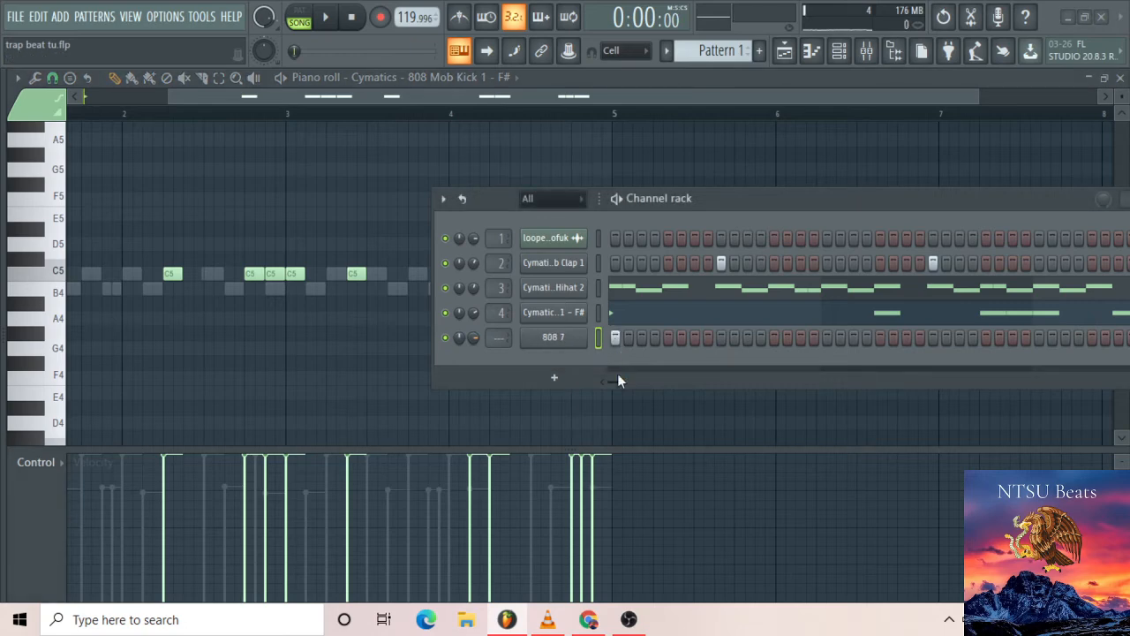
Audition the beat with the 808 and route the 808 7 channel to mixer track 5
key(space)
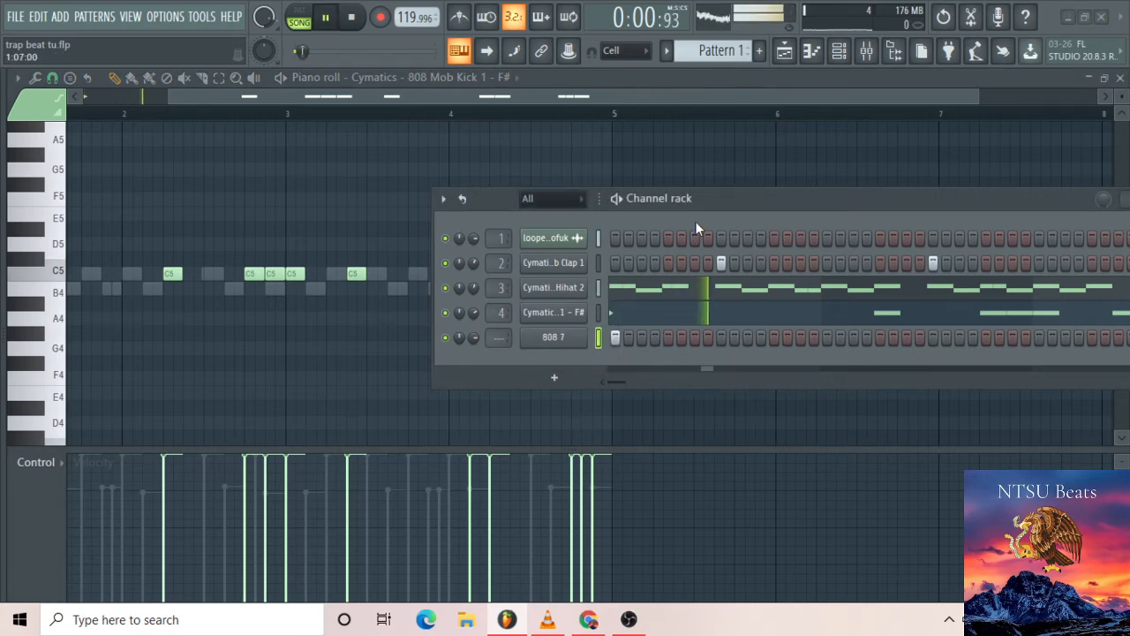
drag(700, 204, 512, 202)
key(space)
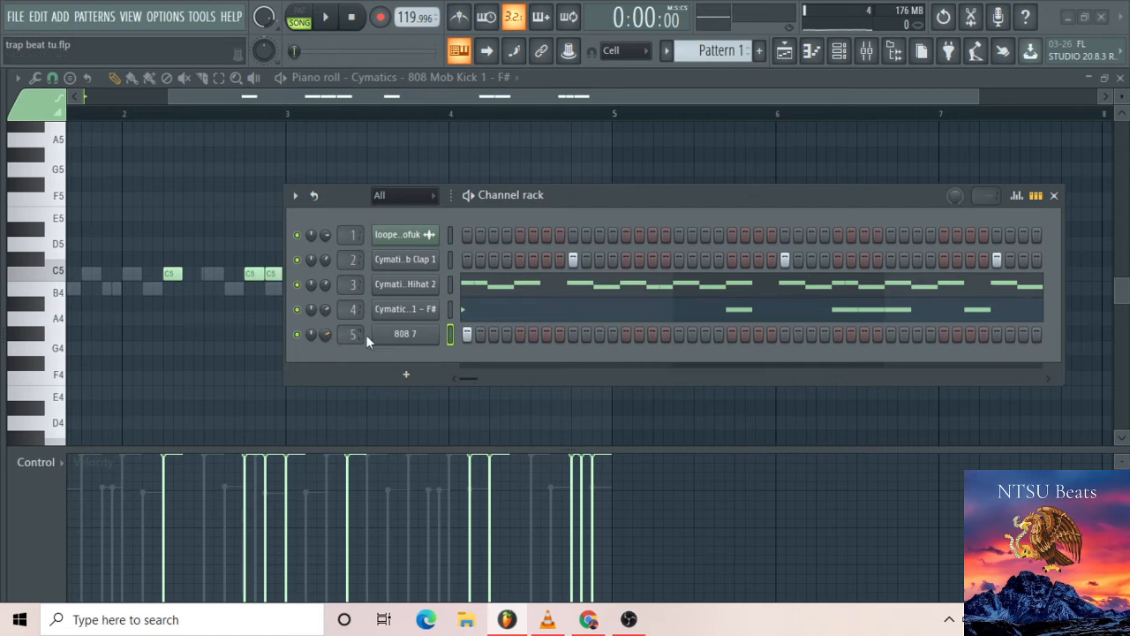
Raise the 808 7 sample's precomputed boost and enable its volume envelope with the hold at maximum
click(399, 335)
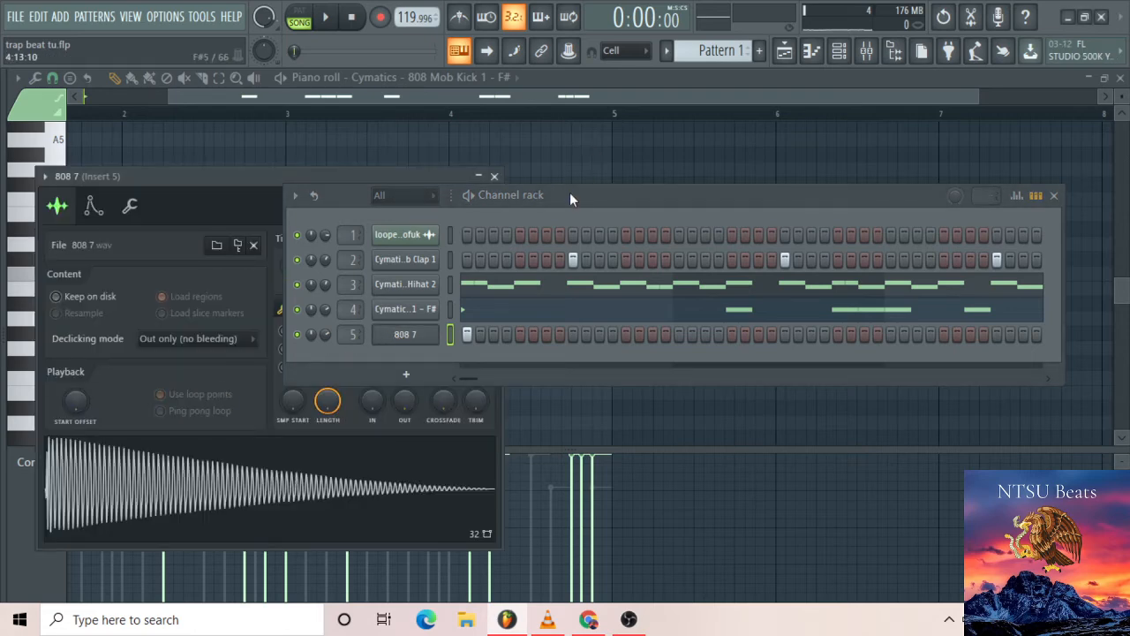
drag(598, 198, 649, 194)
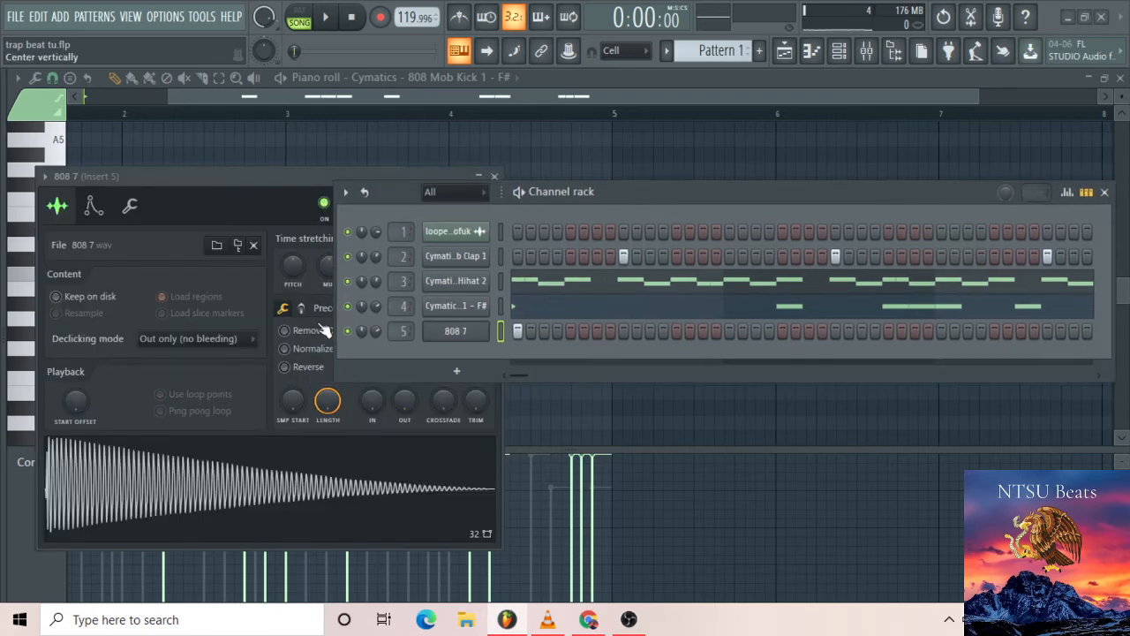
scroll(295, 338, up, 3)
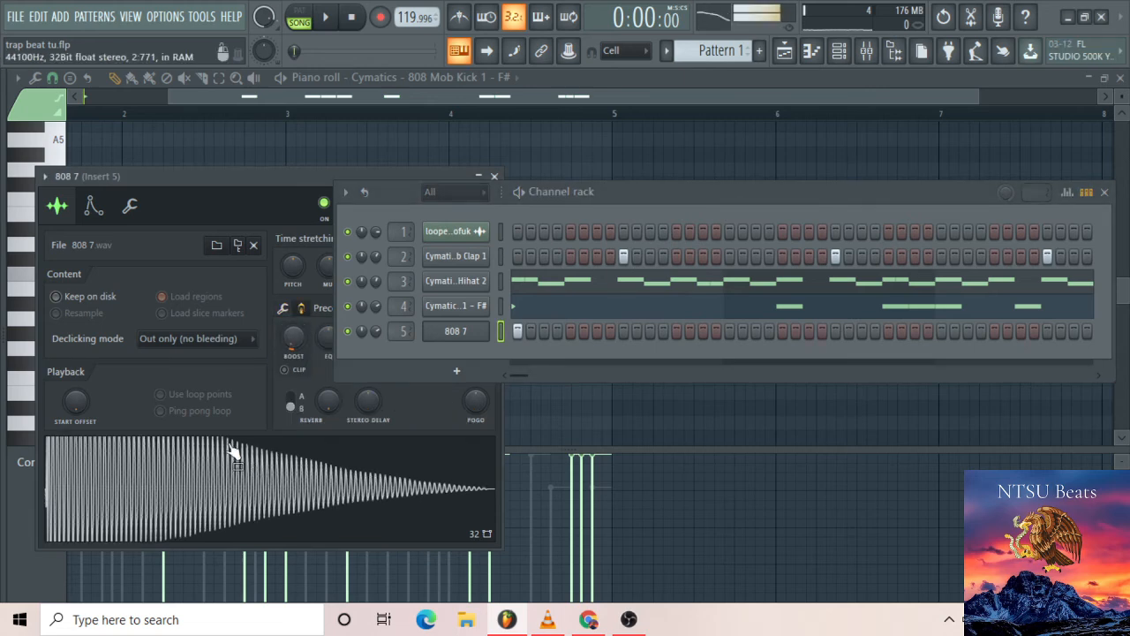
click(94, 207)
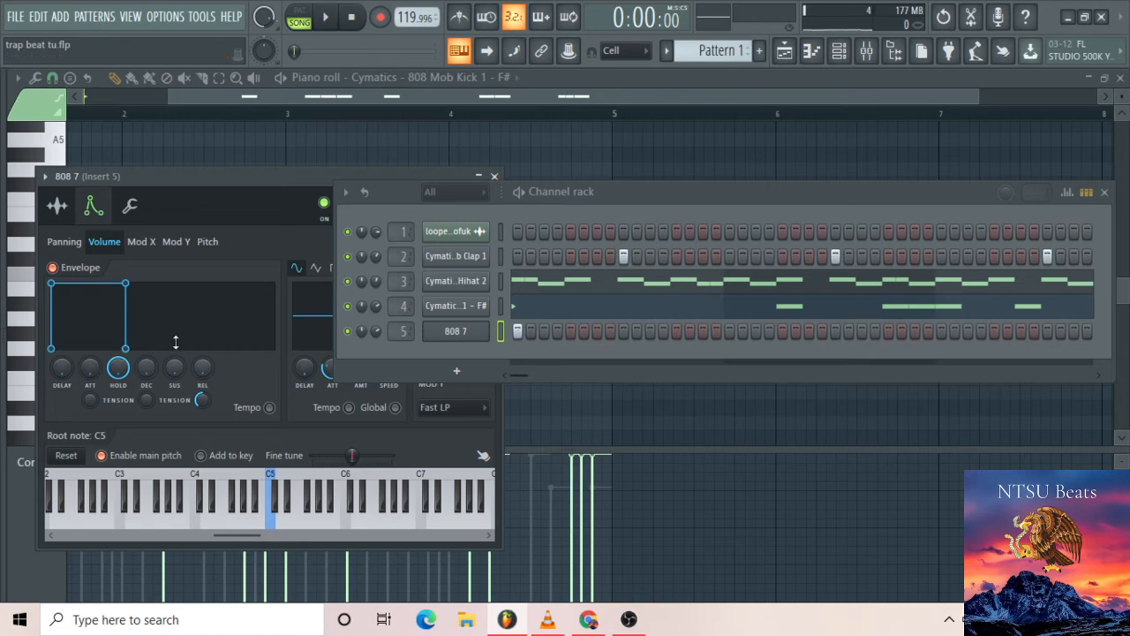
click(59, 207)
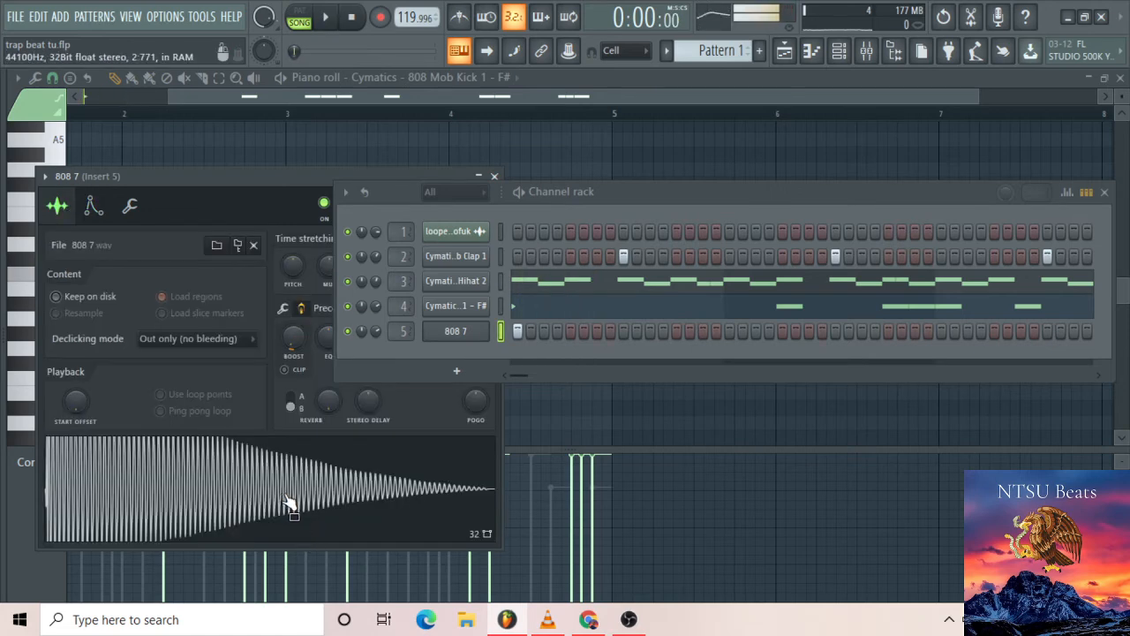
click(484, 336)
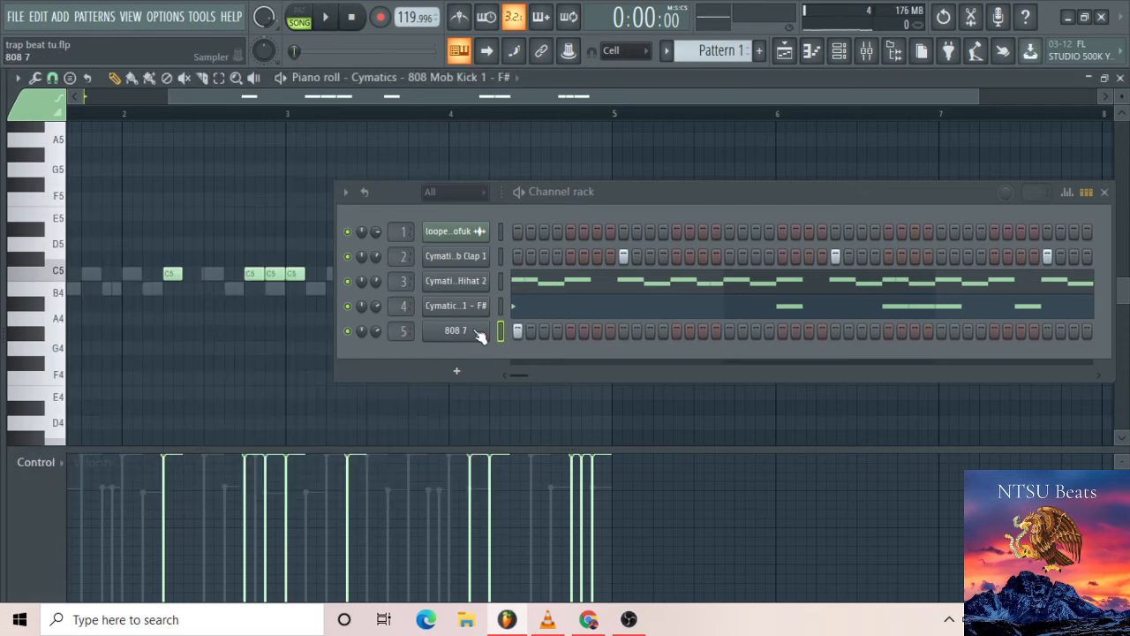
Open the 808 7 channel's piano roll at bar 1 and audition the beat
right_click(475, 333)
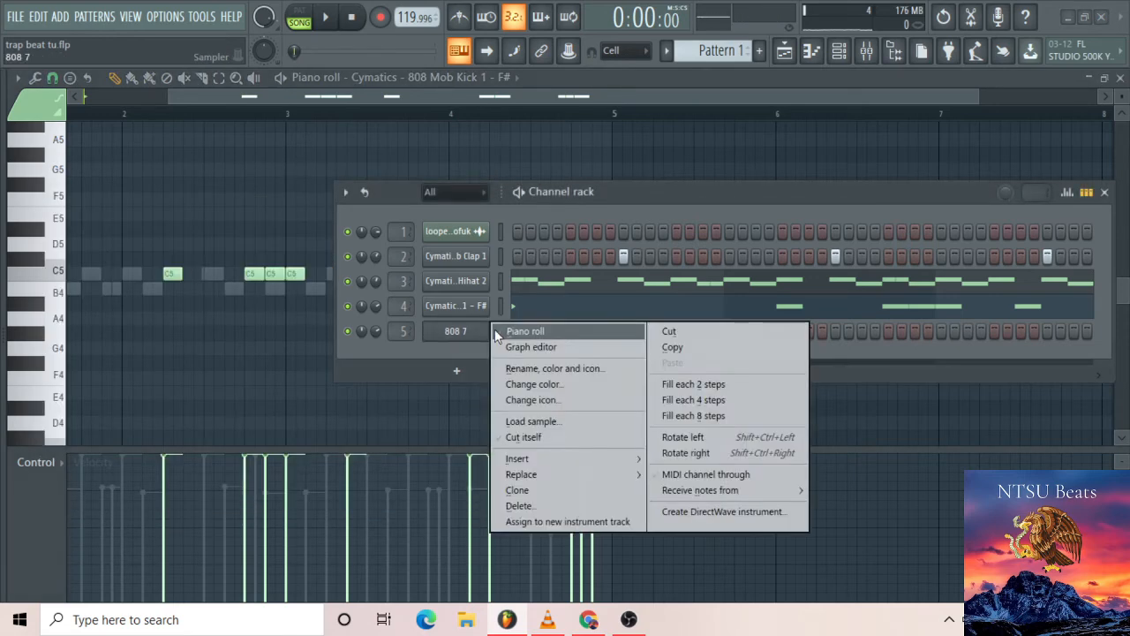
click(525, 331)
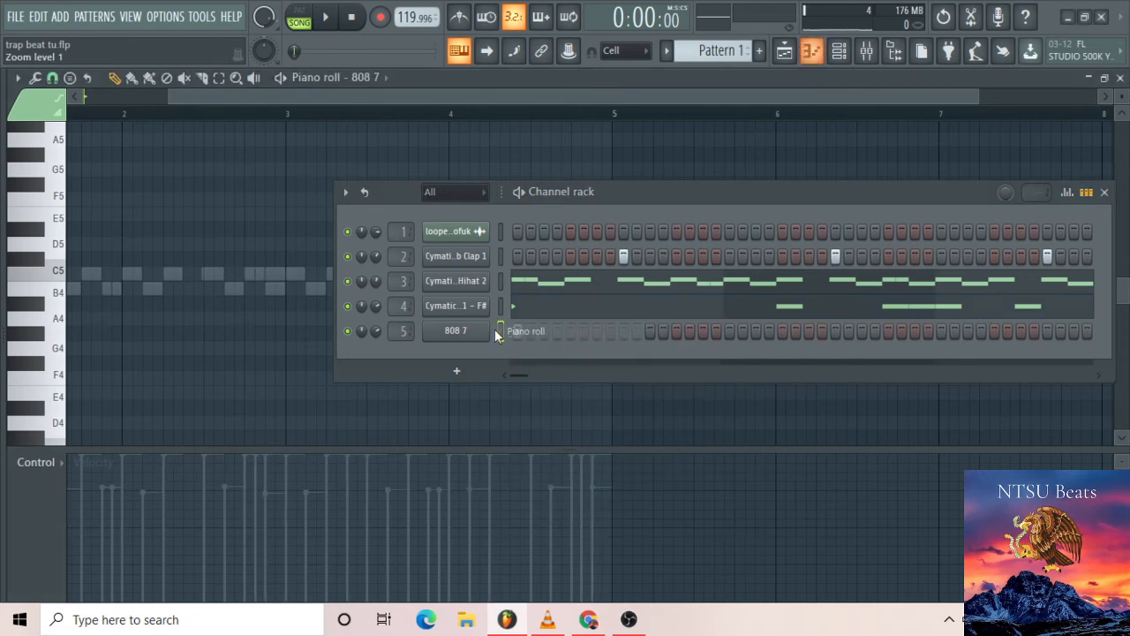
drag(574, 196, 629, 184)
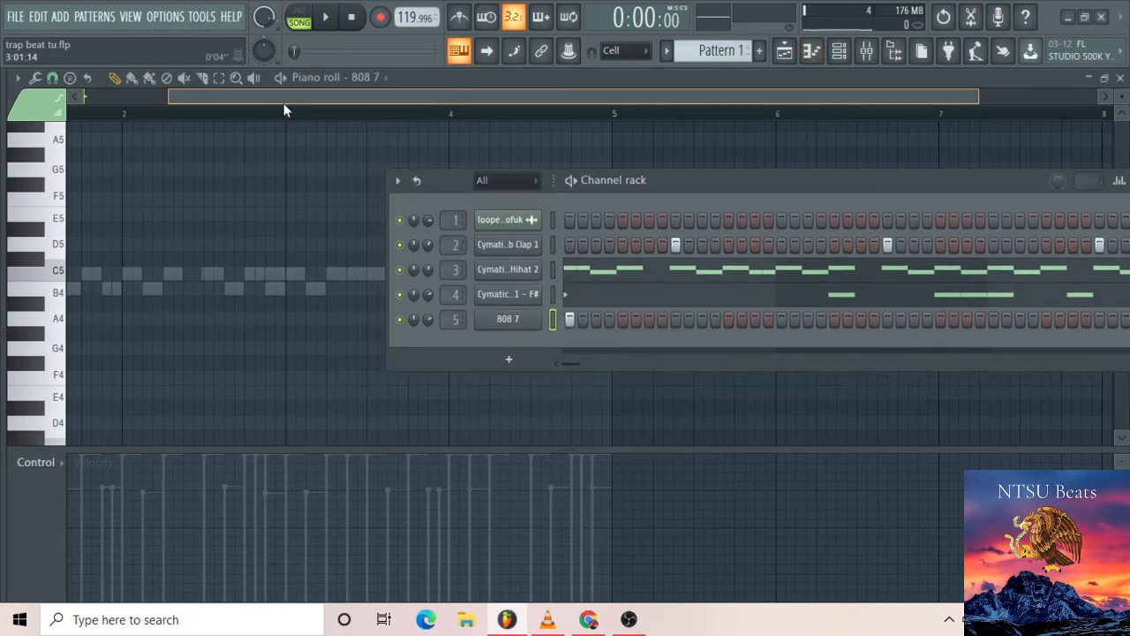
drag(285, 104, 164, 116)
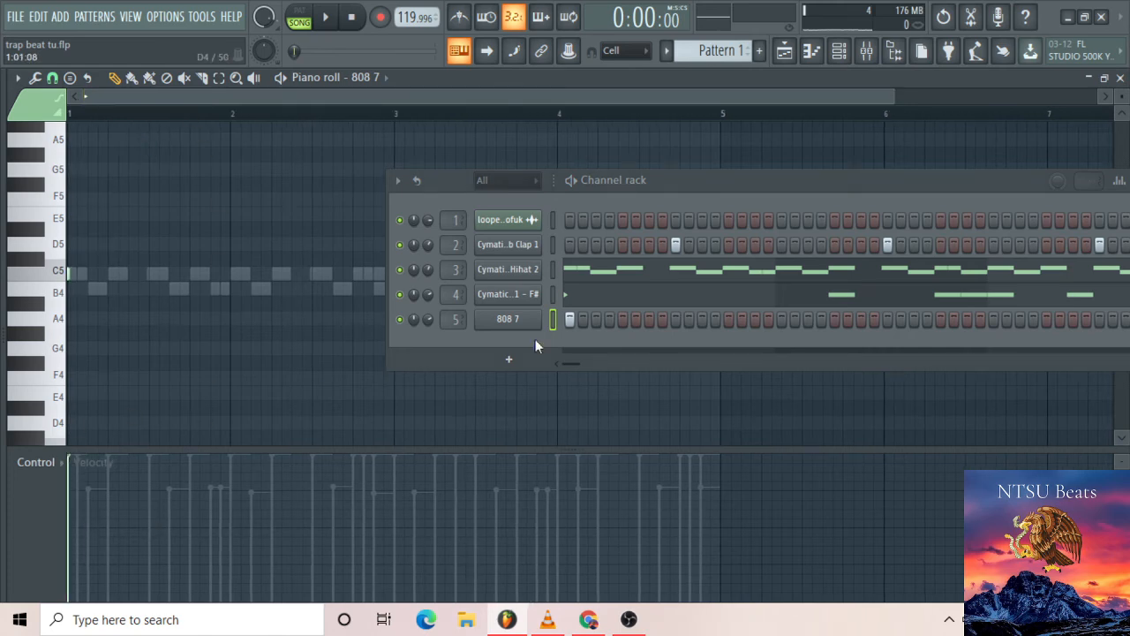
key(space)
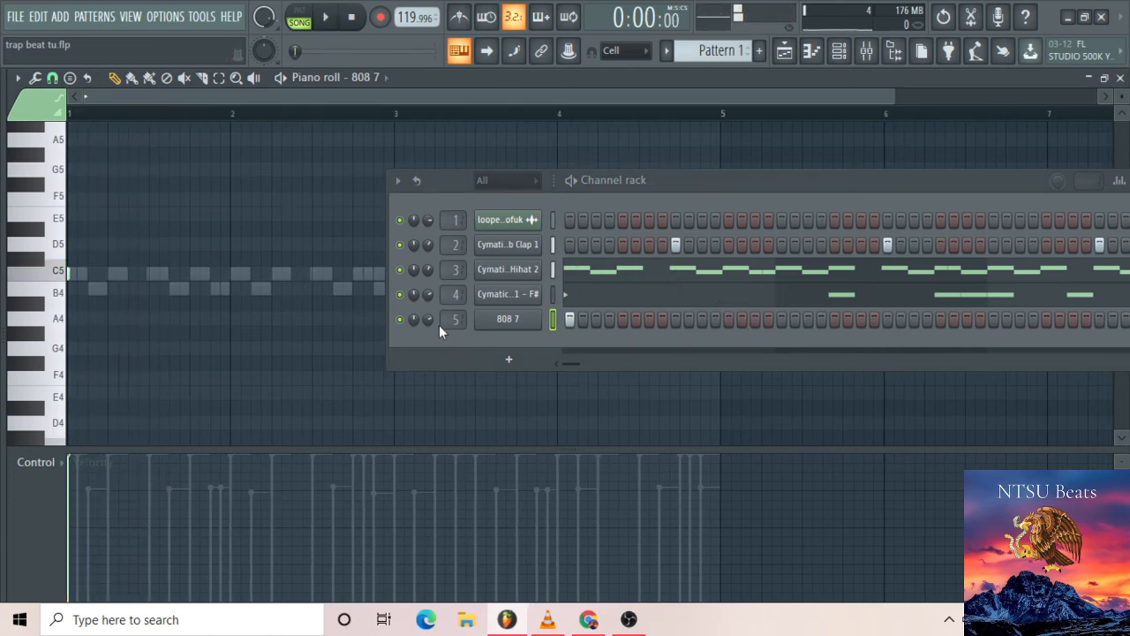
Lower the mixer levels of Insert 4 and Insert 5 while the beat plays
click(864, 55)
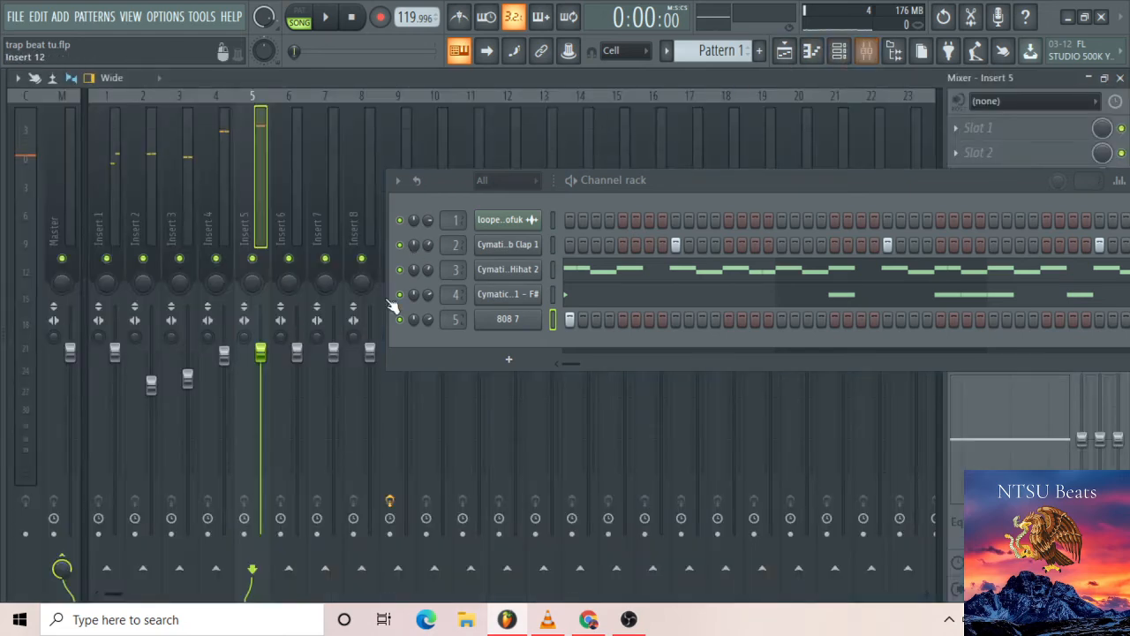
key(space)
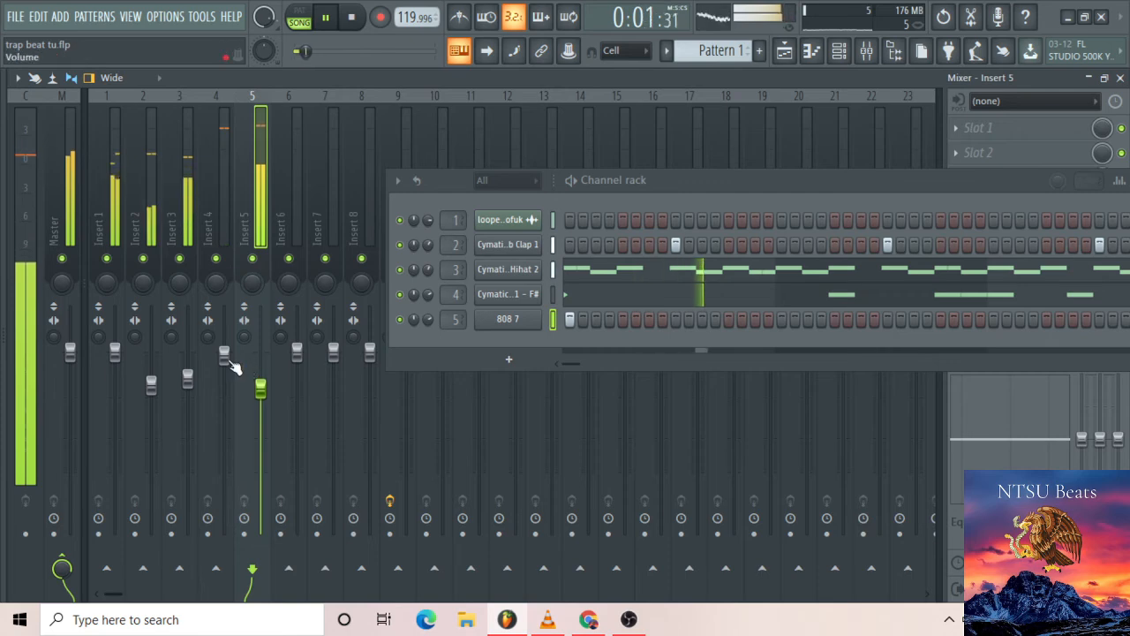
key(space)
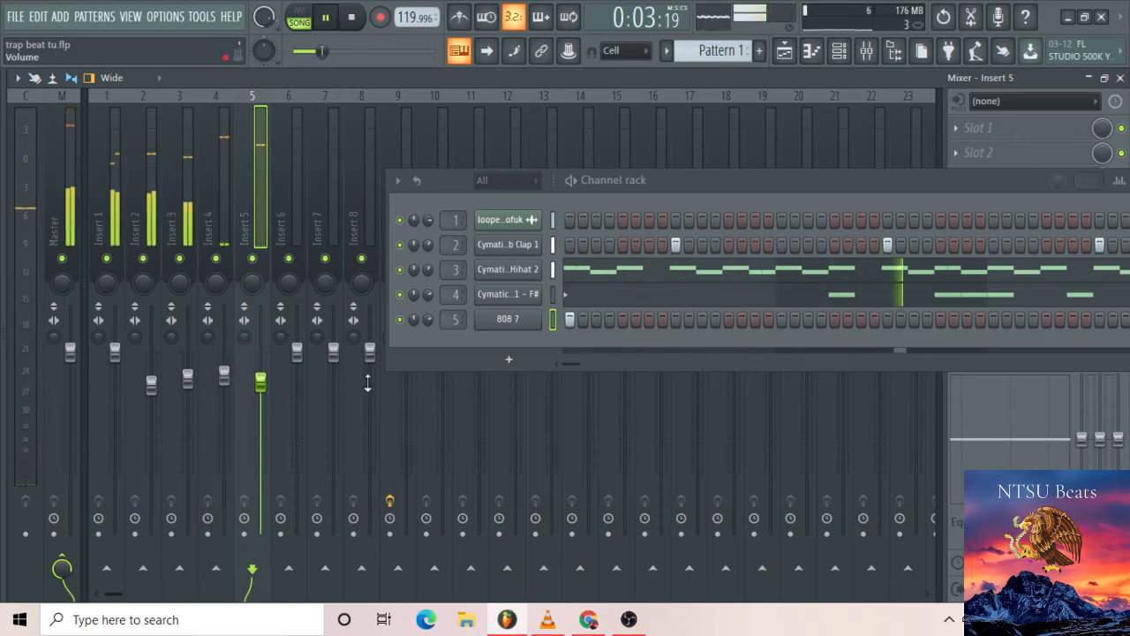
key(space)
right_click(519, 319)
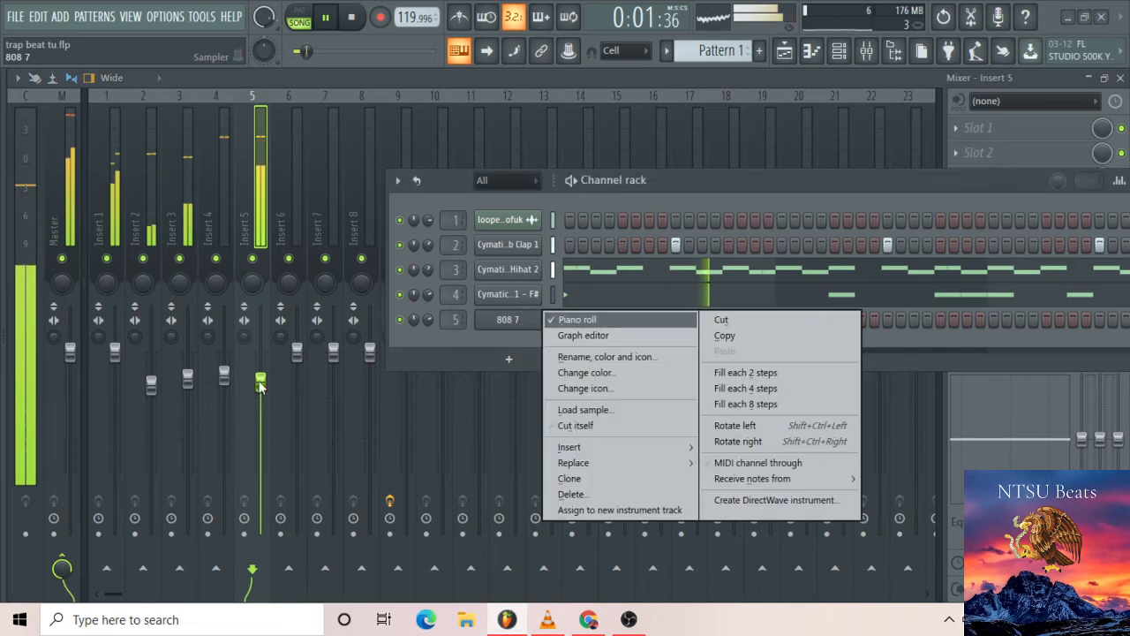
click(524, 335)
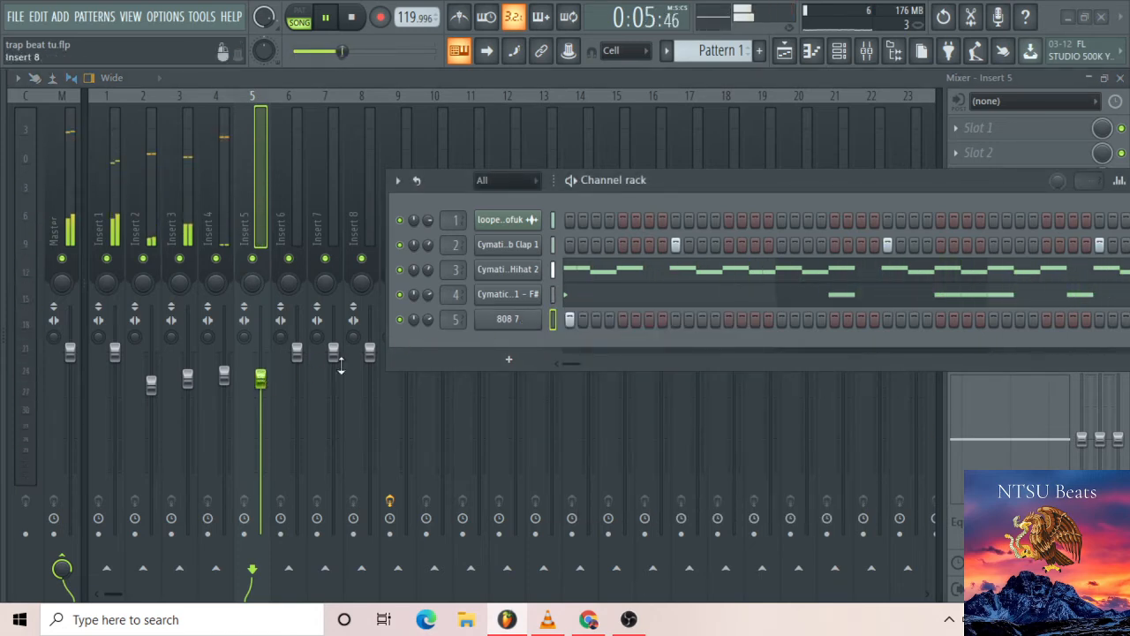
Reopen the 808 7 piano roll and add a G#4 note at step 5 of bar 2
right_click(541, 321)
click(535, 319)
right_click(534, 318)
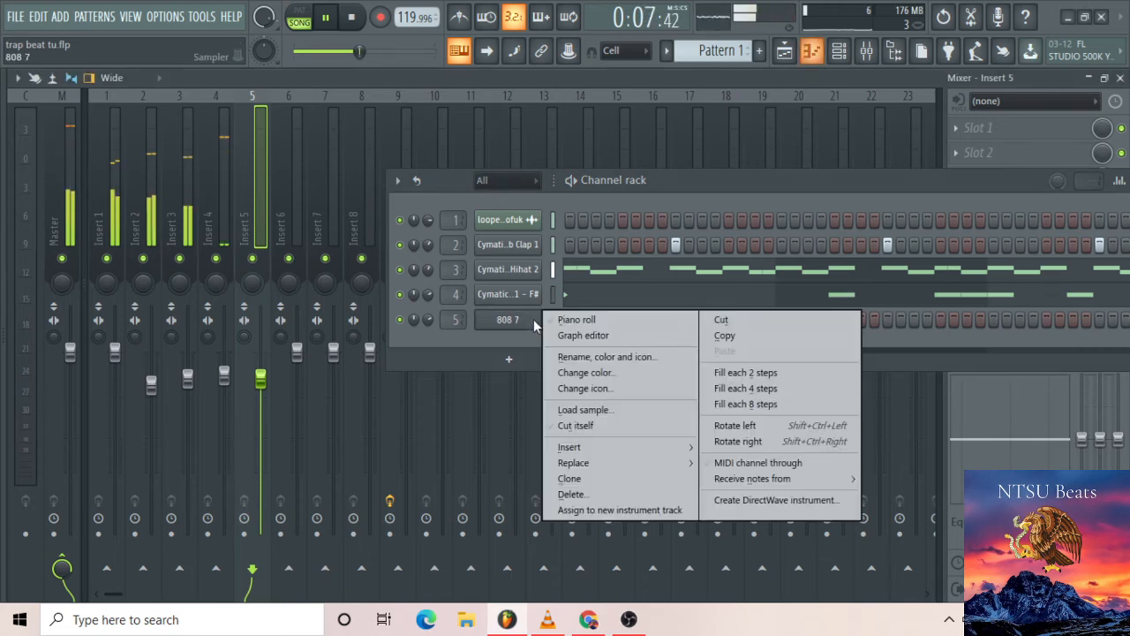
click(576, 320)
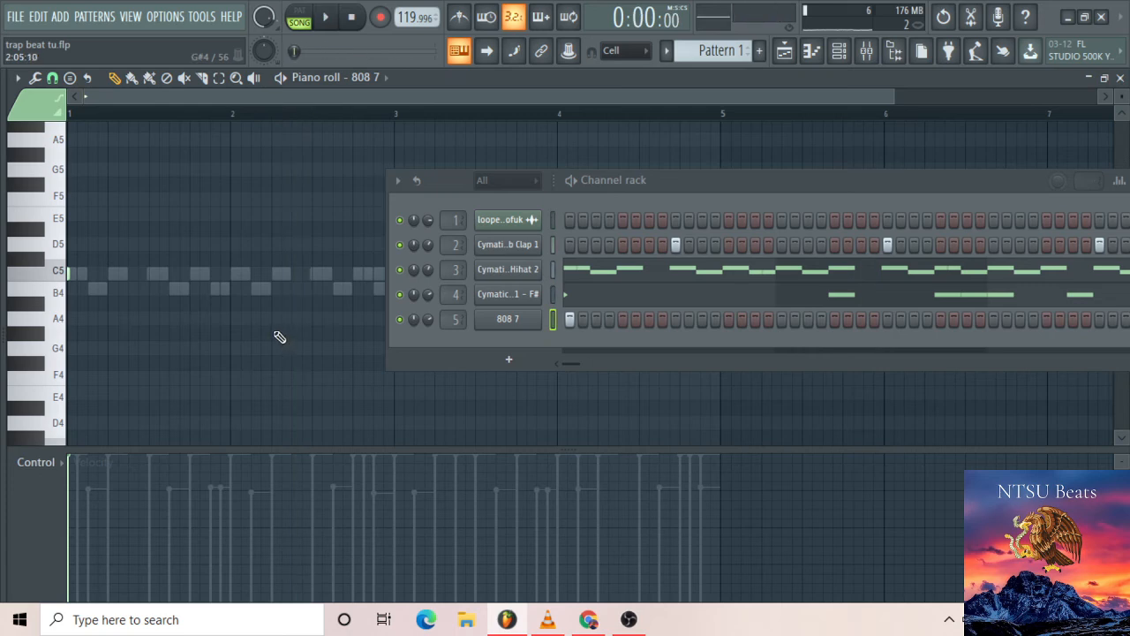
click(273, 332)
key(space)
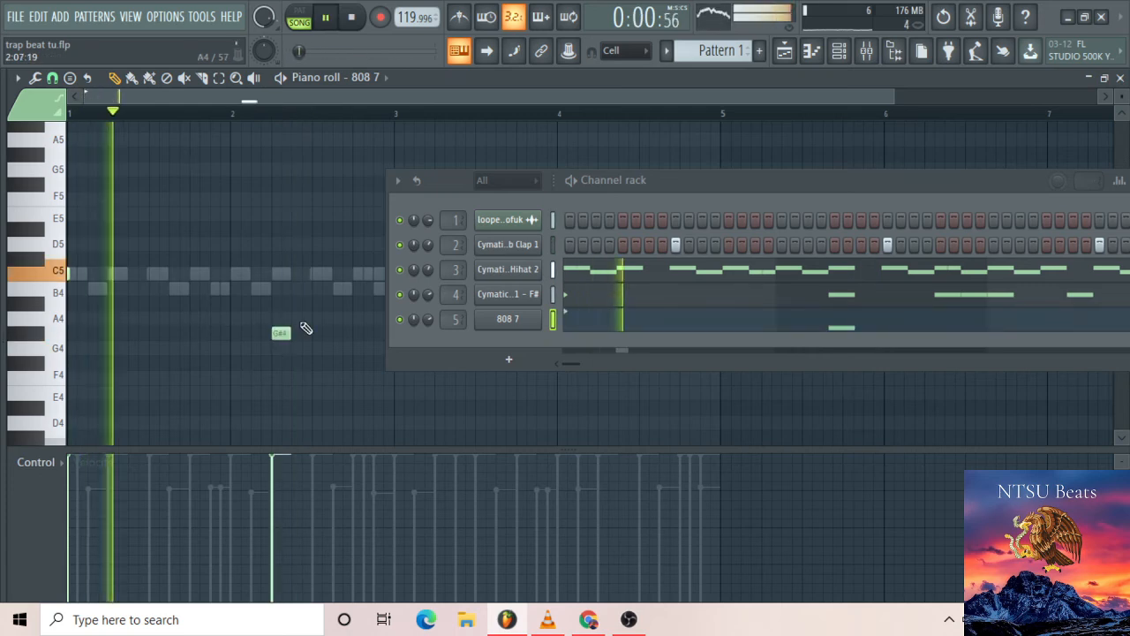
Hide the Channel rack and lengthen the G#4 note in bar 2 to eight steps
click(844, 59)
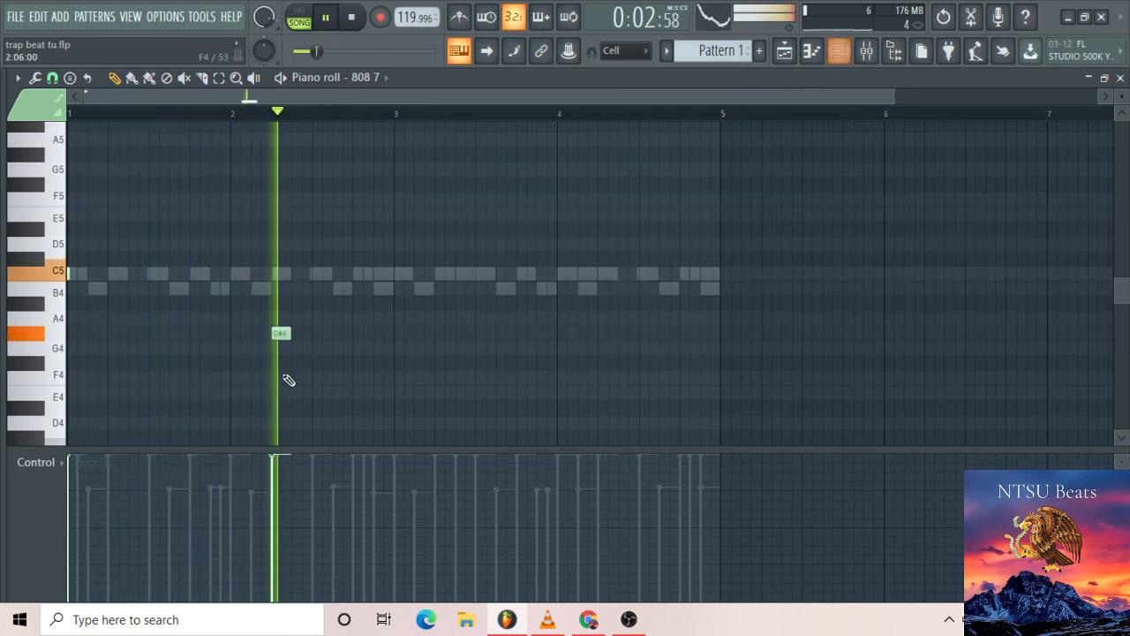
drag(291, 335, 340, 333)
key(space)
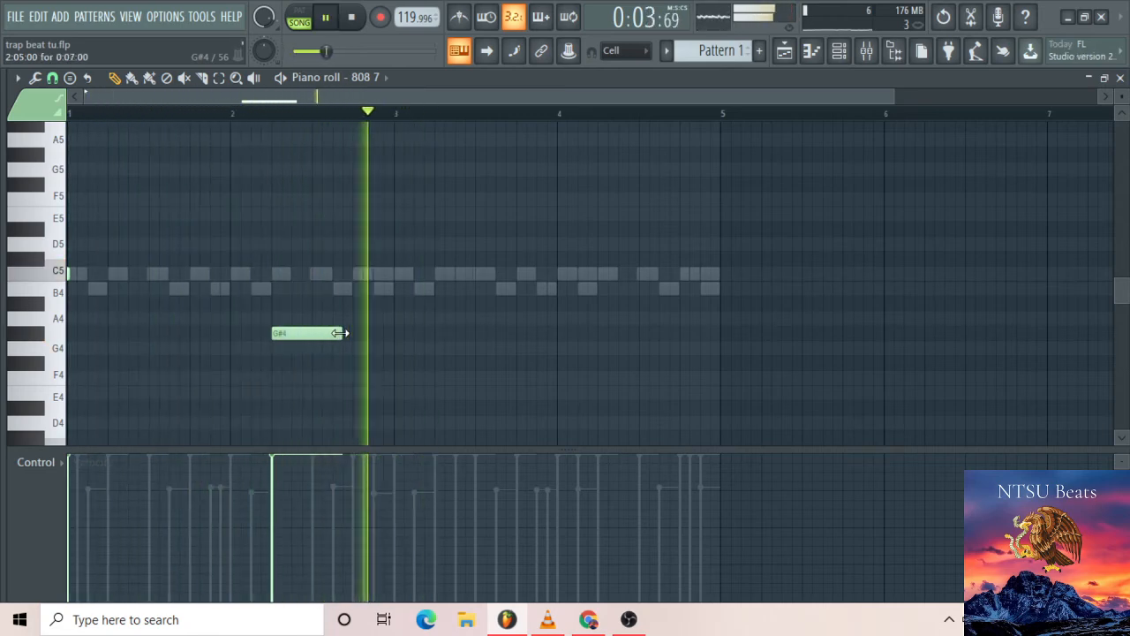
drag(343, 333, 354, 332)
Add a two-step G4 note at step 13 and a two-step F#4 note at step 15 of bar 2
key(space)
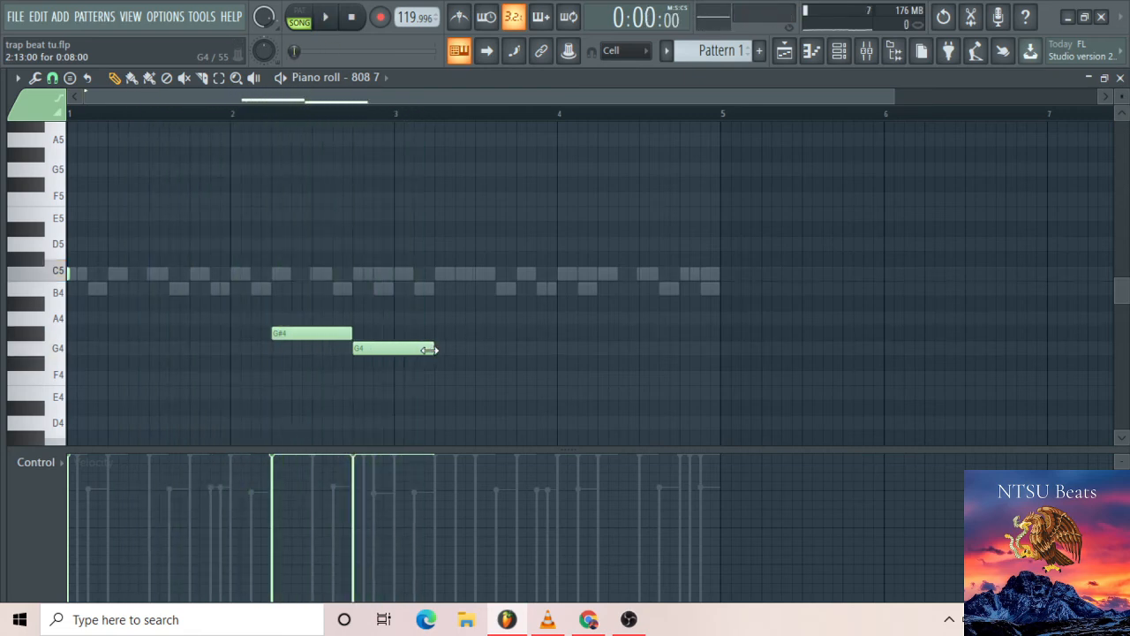
click(376, 364)
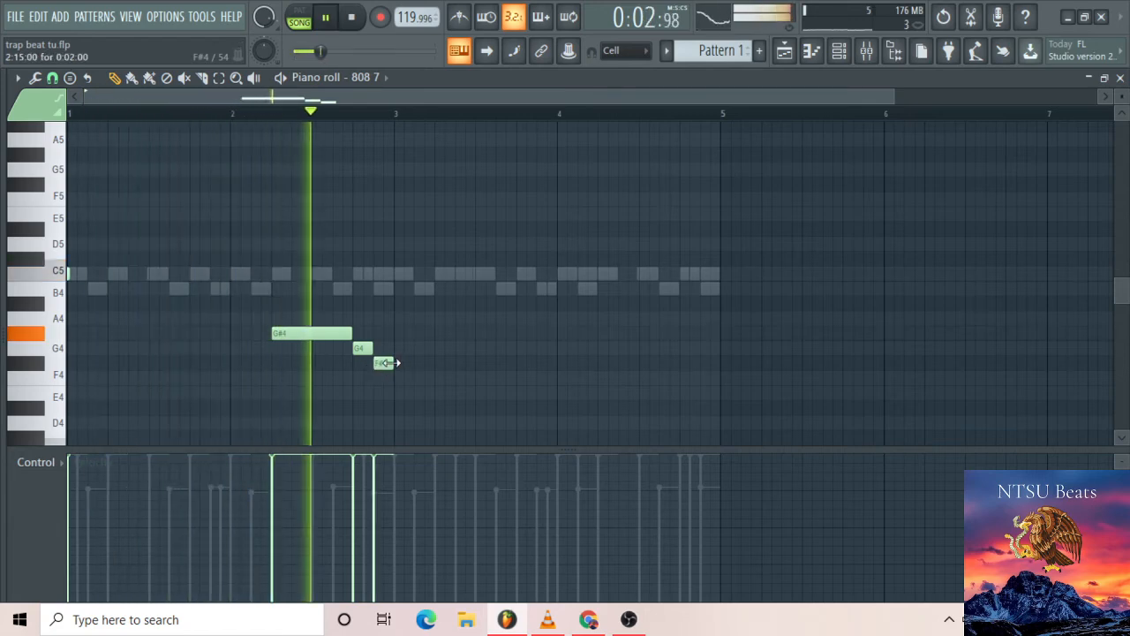
Restart playback and add a six-step F4 note at the start of bar 3 in the 808 7 pattern
key(space)
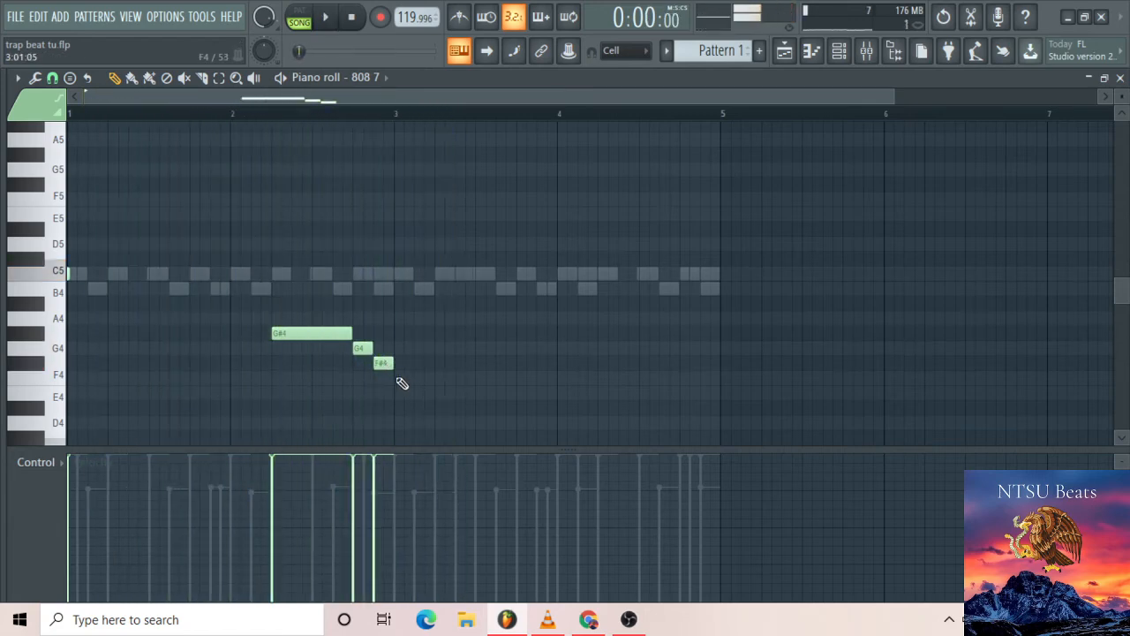
key(space)
drag(412, 377, 448, 376)
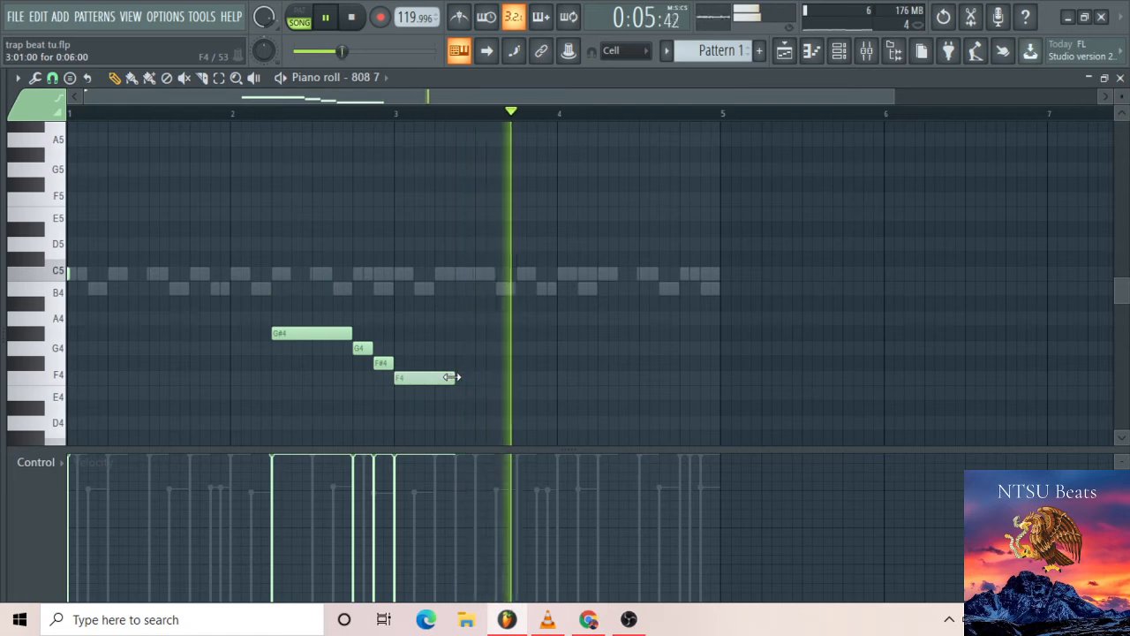
Add an E4 note at step 7 of bar 3 and lengthen it to ten steps, ending with the bar
key(space)
click(463, 393)
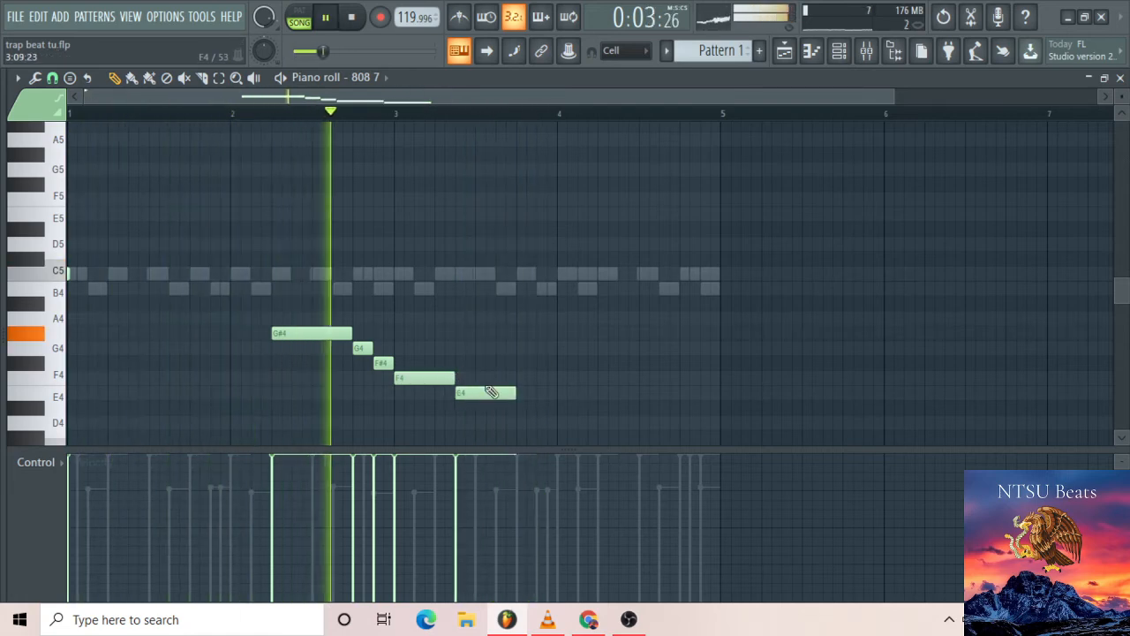
ctrl+scroll(491, 391, down, 1)
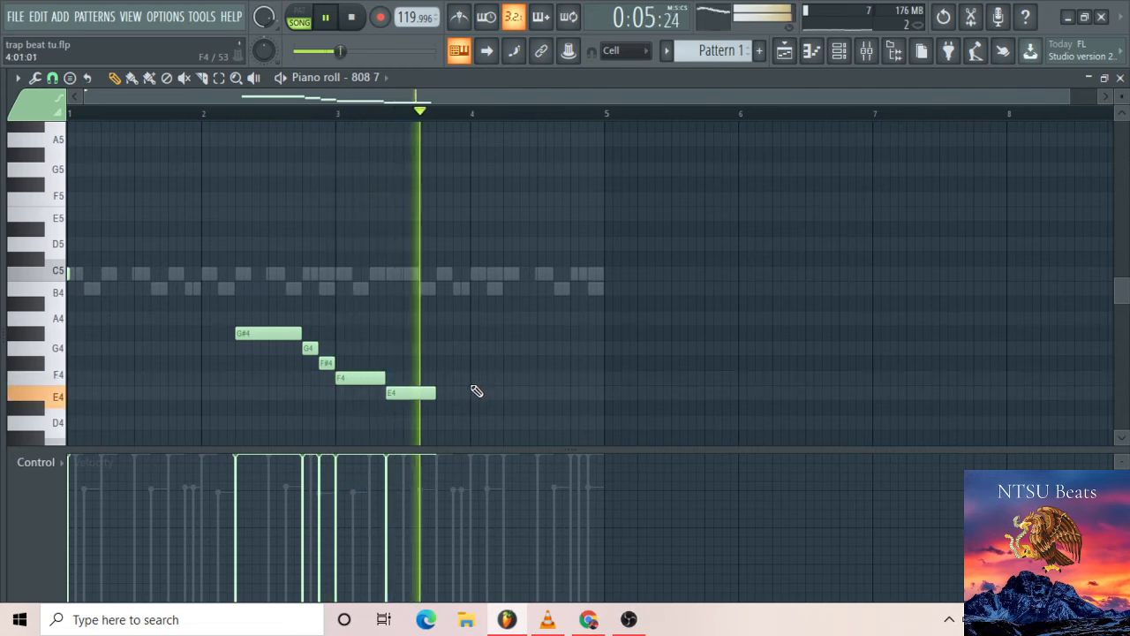
drag(432, 395, 462, 393)
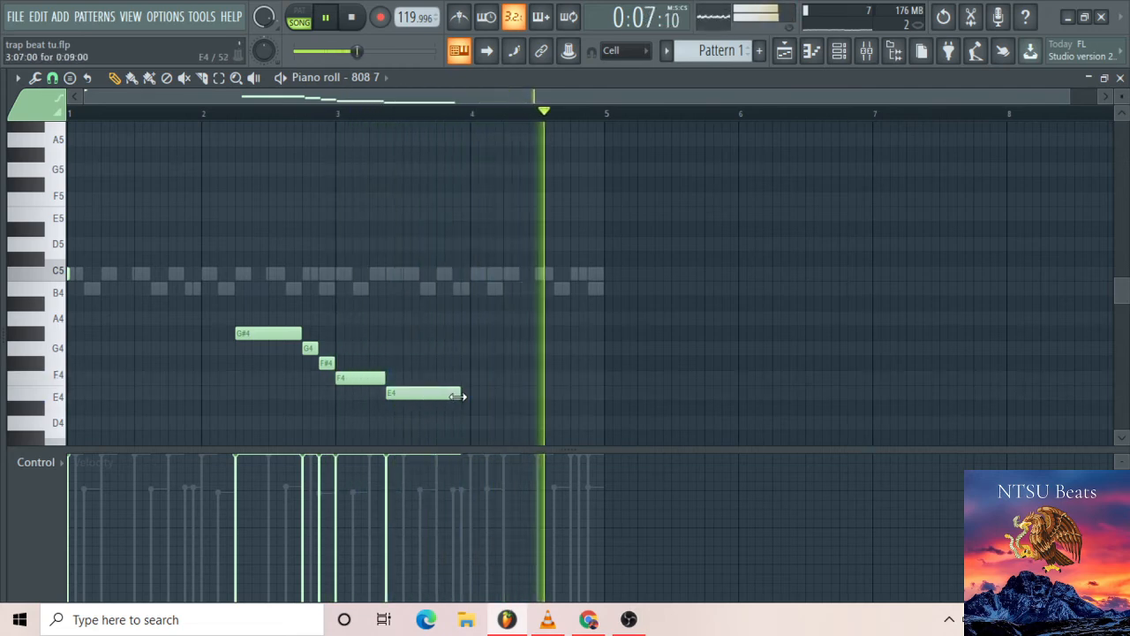
key(space)
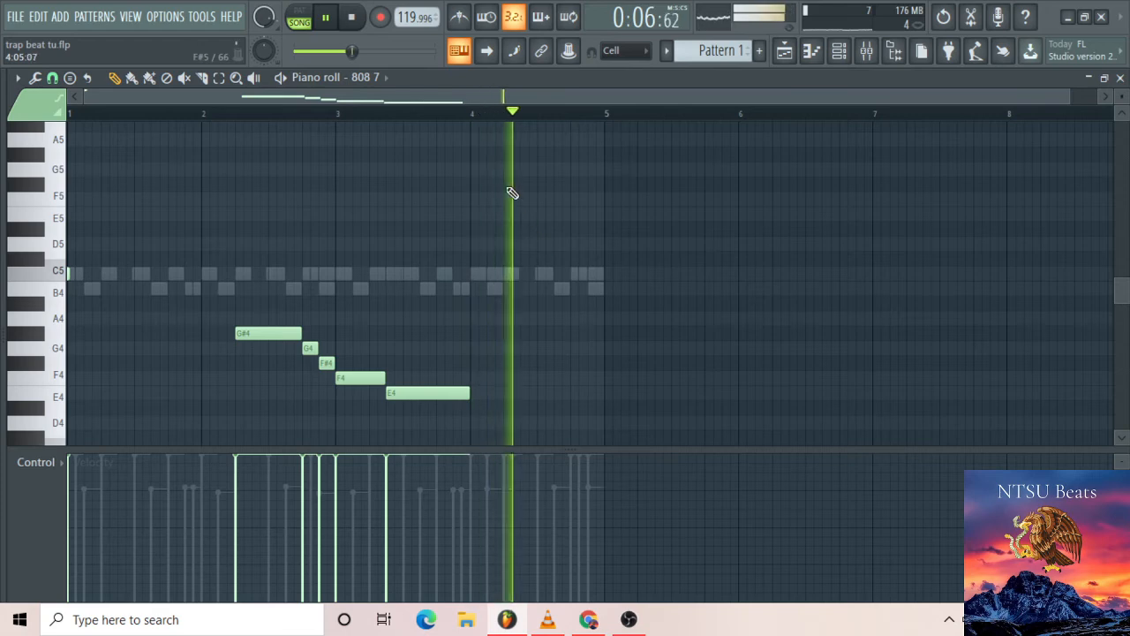
Add a note in bar 4 and adjust it to an eight-step E5 starting at step 5
key(space)
click(479, 153)
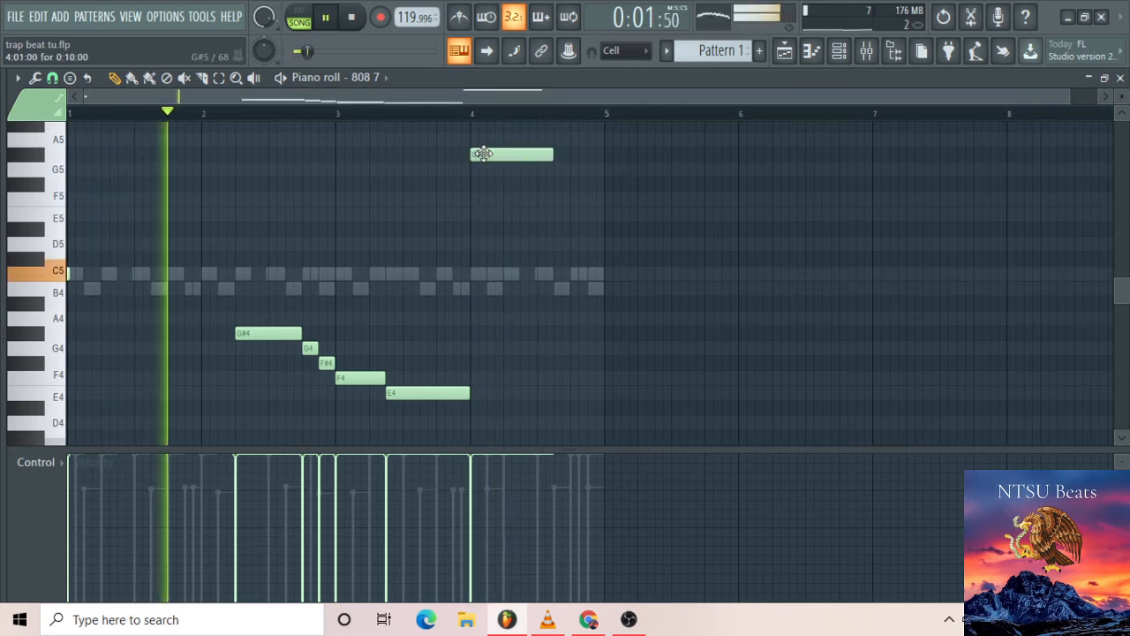
right_click(505, 154)
click(503, 154)
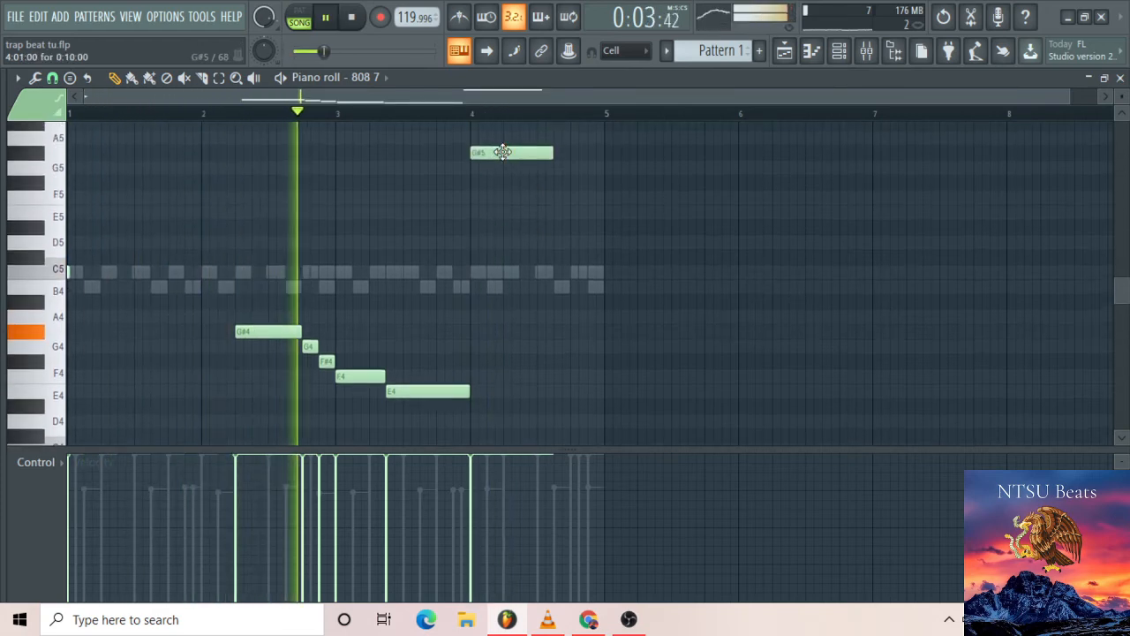
drag(499, 157, 539, 185)
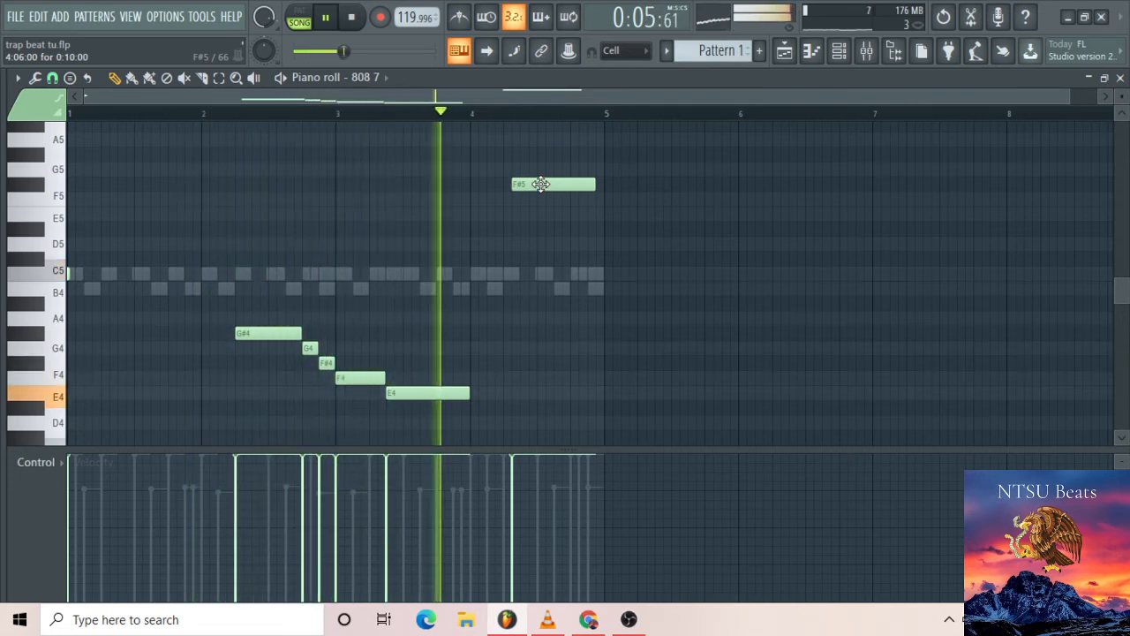
drag(540, 184, 548, 183)
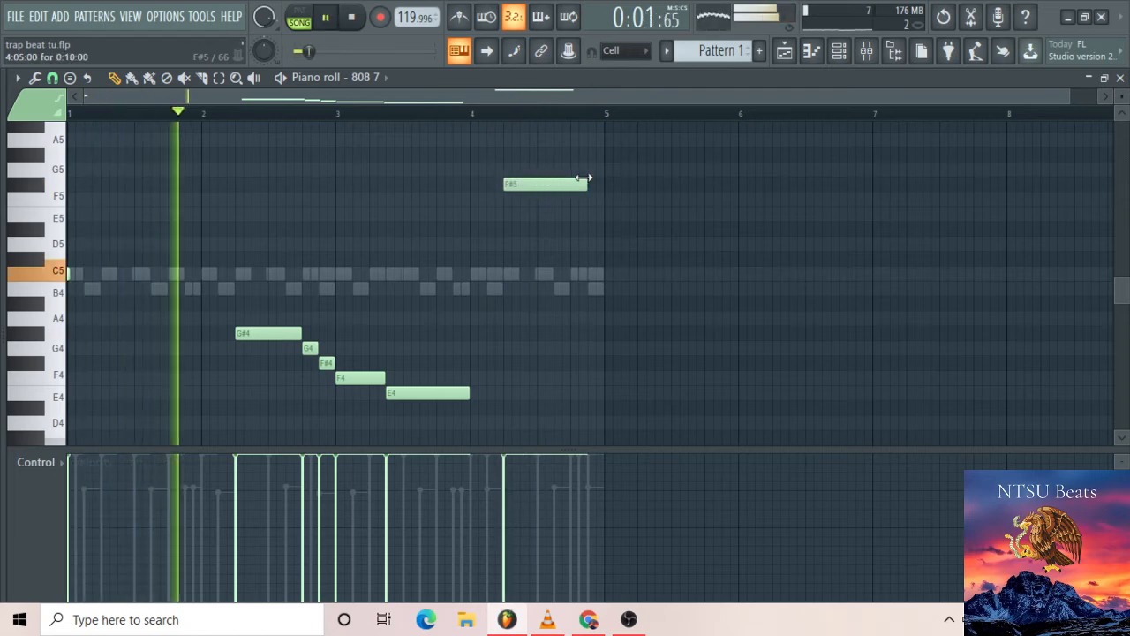
drag(582, 180, 539, 213)
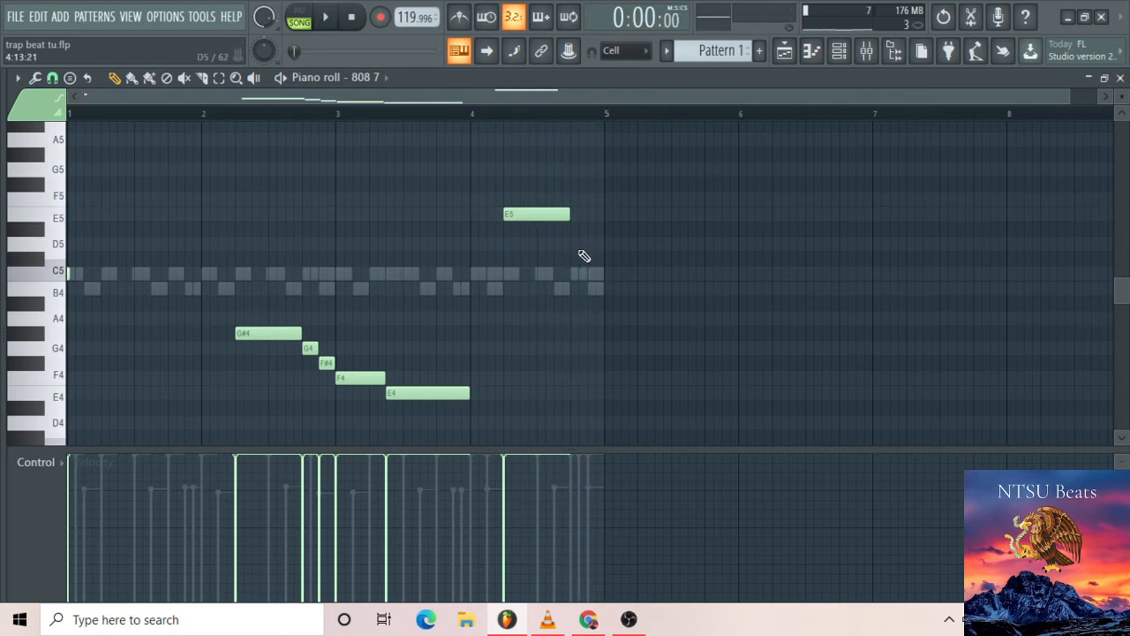
Add one-step D5, C#5 and C5 notes at steps 13, 14 and 15 of bar 4
scroll(585, 256, up, 5)
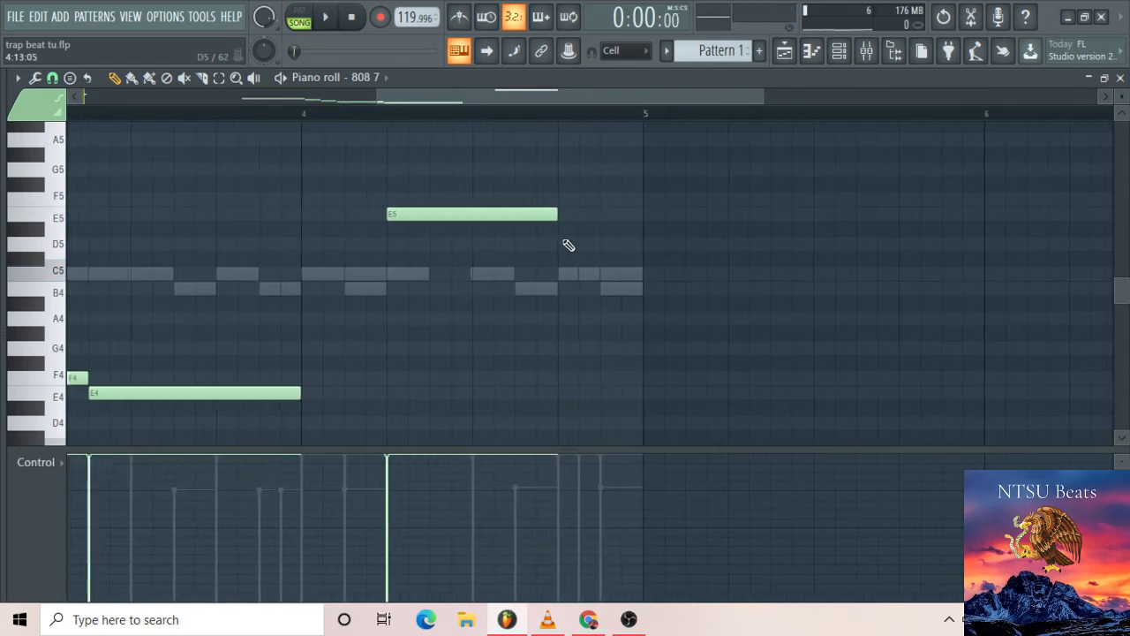
click(568, 245)
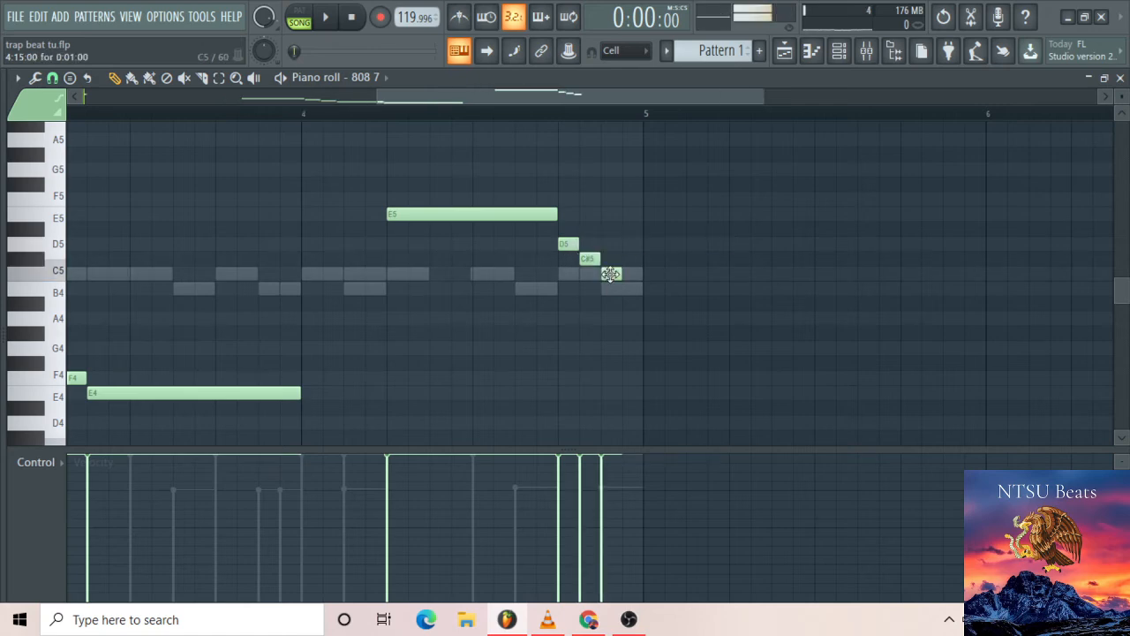
scroll(642, 265, down, 4)
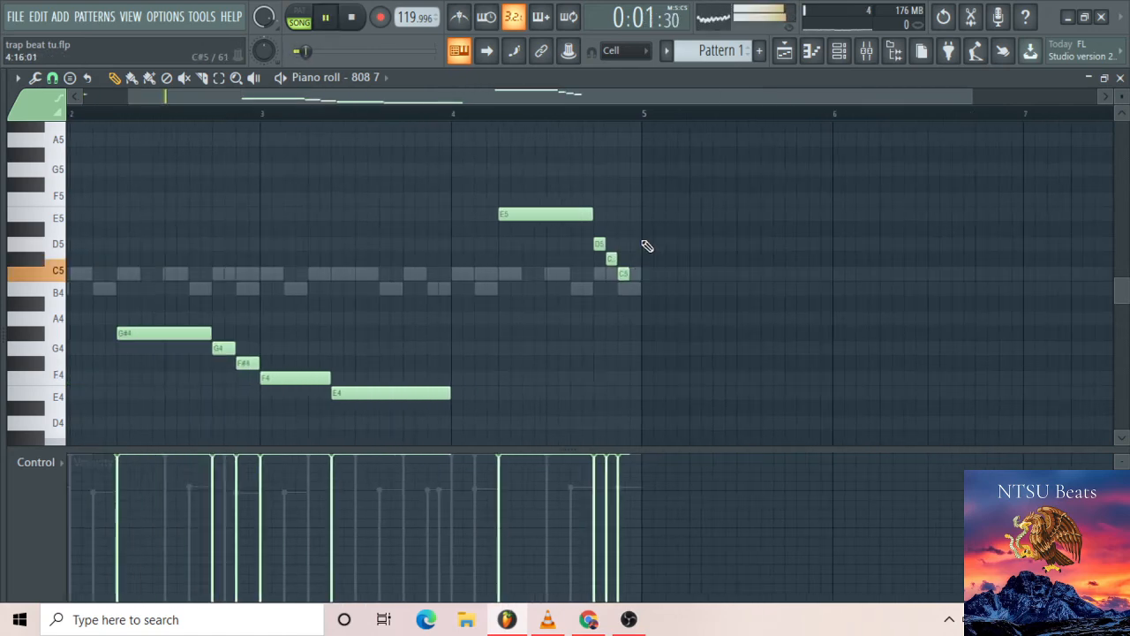
In the 808 Mob Kick piano roll, delete the kicks at steps 3 and 5 of bar 4 and add a one-step C5 at step 5
click(839, 55)
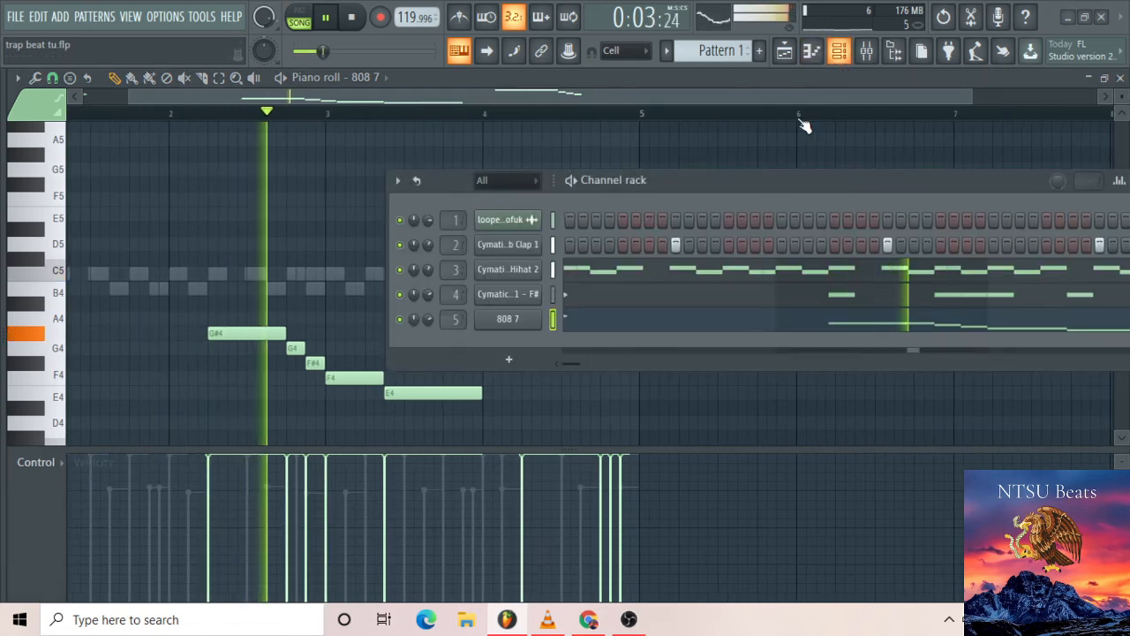
right_click(511, 295)
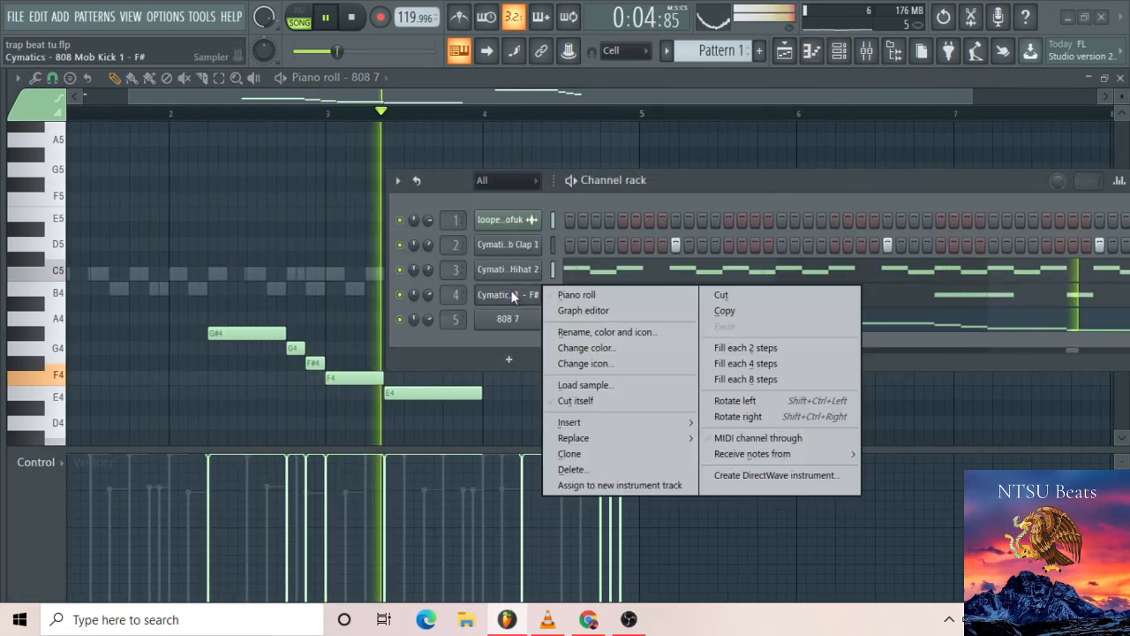
click(576, 291)
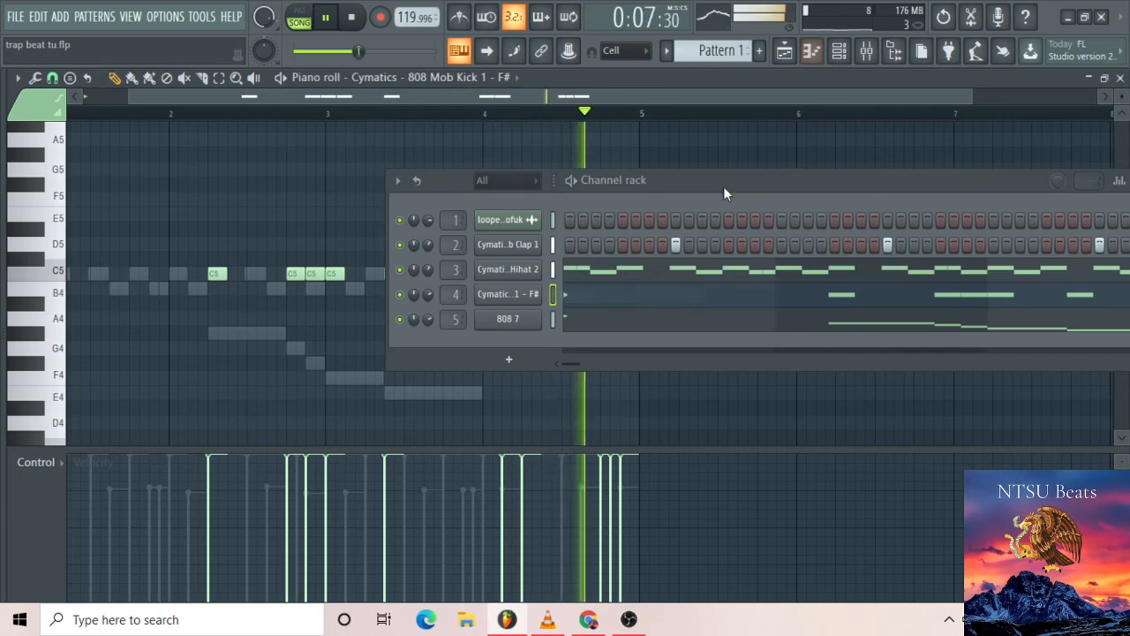
click(841, 55)
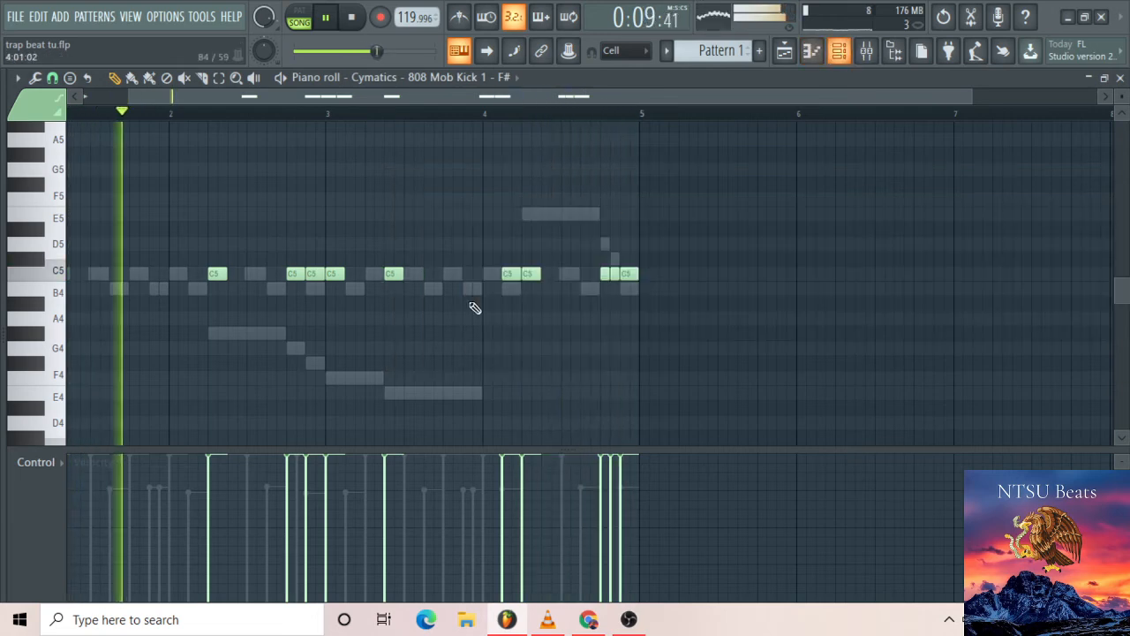
right_click(513, 275)
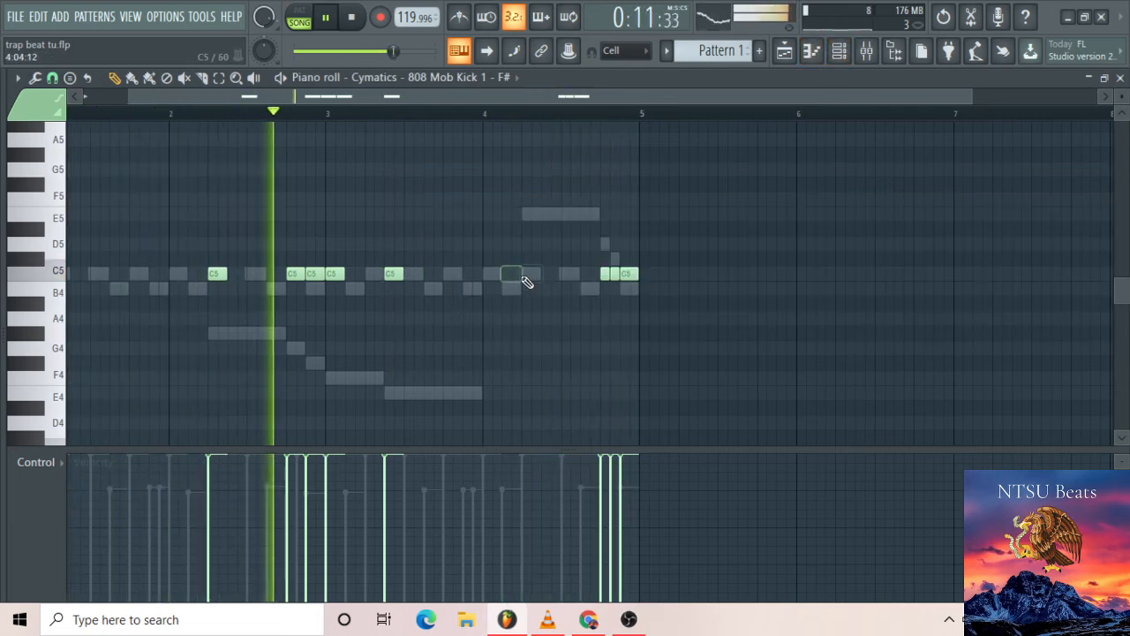
click(533, 274)
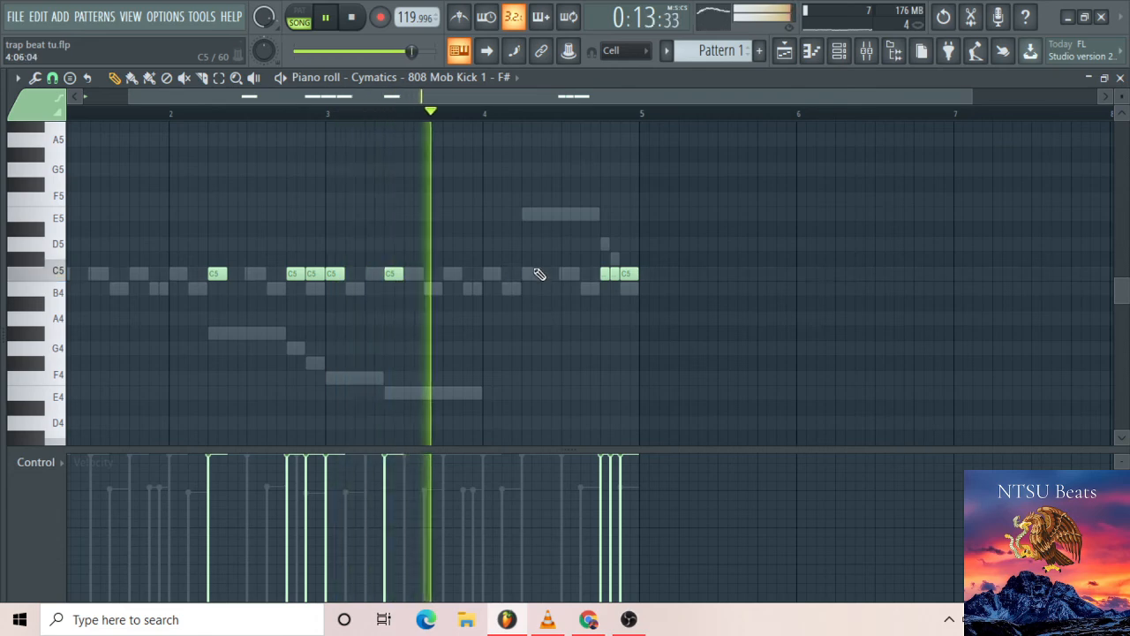
drag(535, 274, 530, 274)
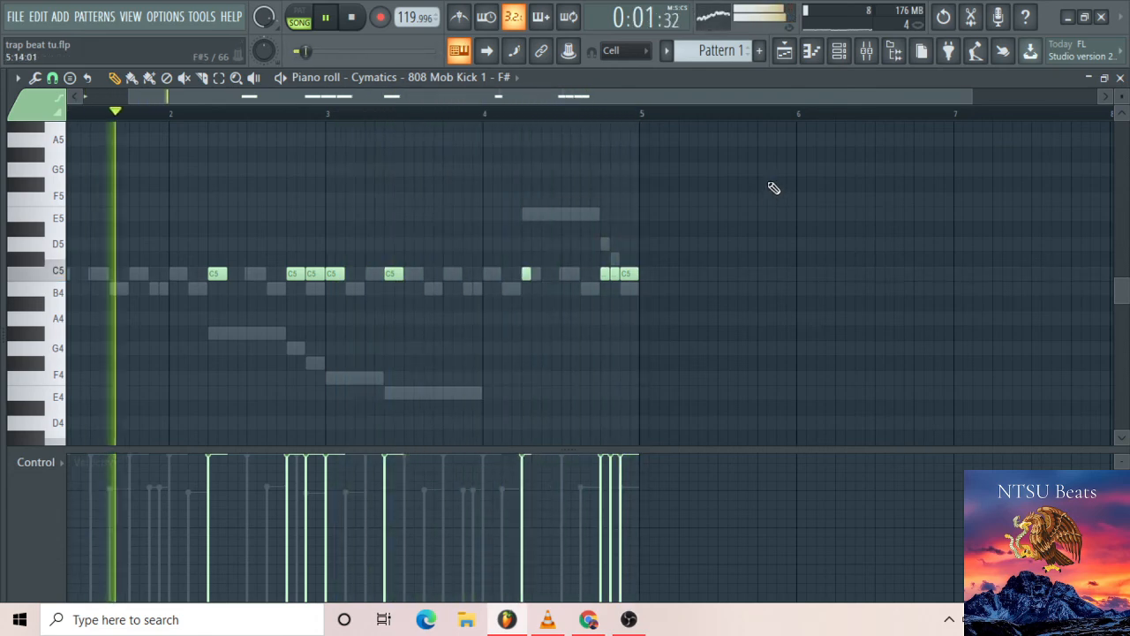
Reopen the 808 7 piano roll, hide the Channel rack and lengthen the last C5 note of bar 4 to two steps
click(839, 50)
right_click(546, 325)
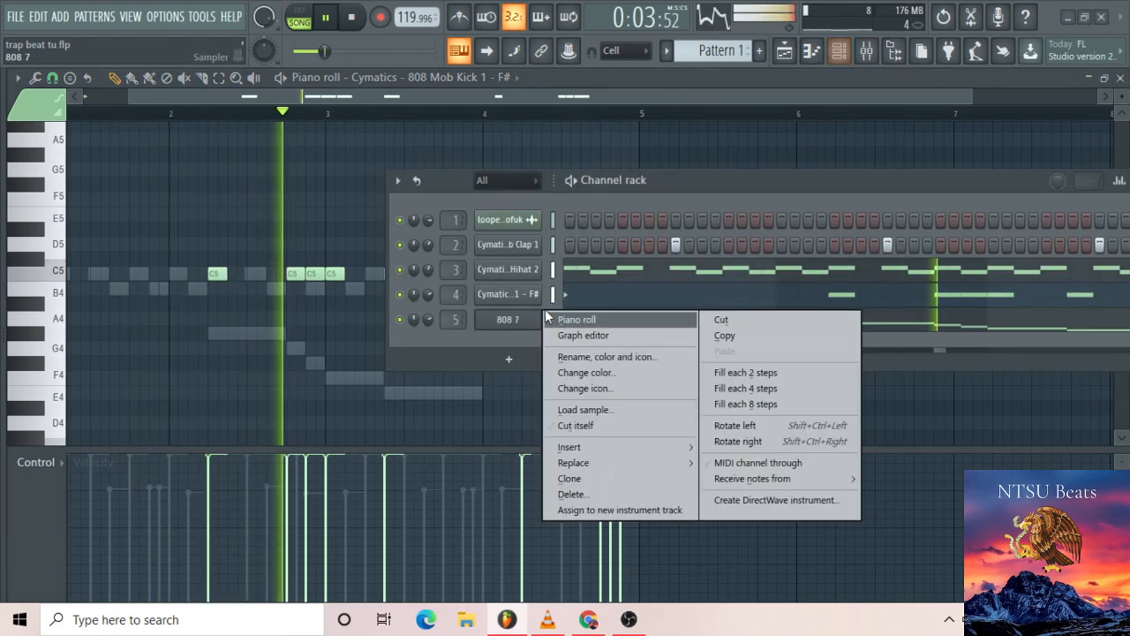
click(570, 319)
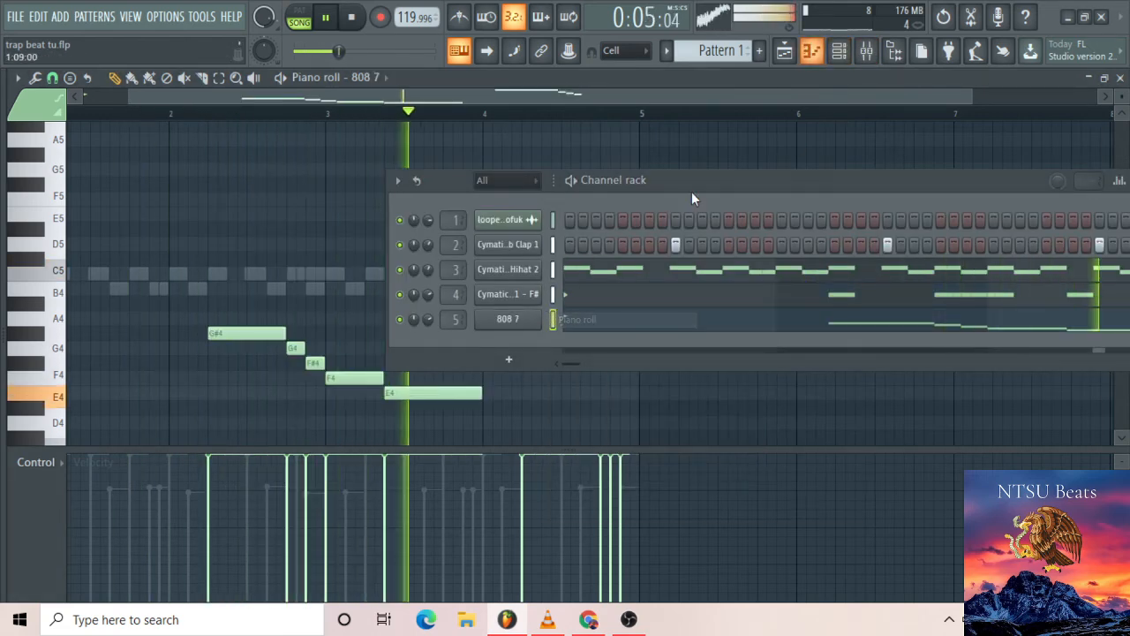
key(F6)
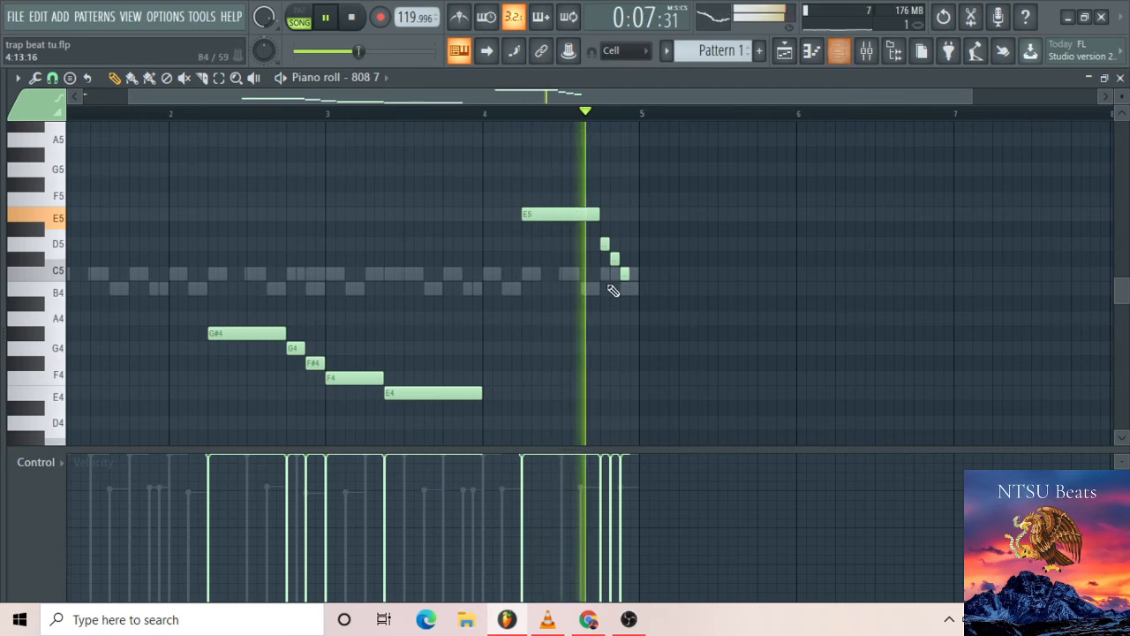
drag(654, 297, 636, 285)
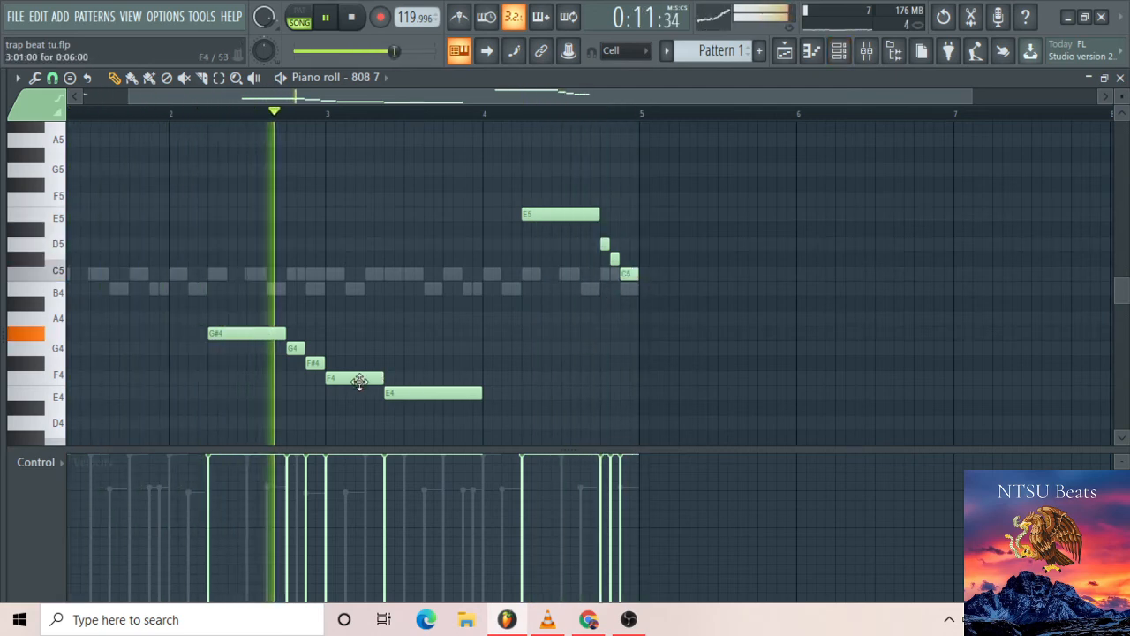
Raise the five descending 808 notes in bars 2 and 3 to A#4, A4, G#4, G4 and F4
scroll(331, 384, down, 1)
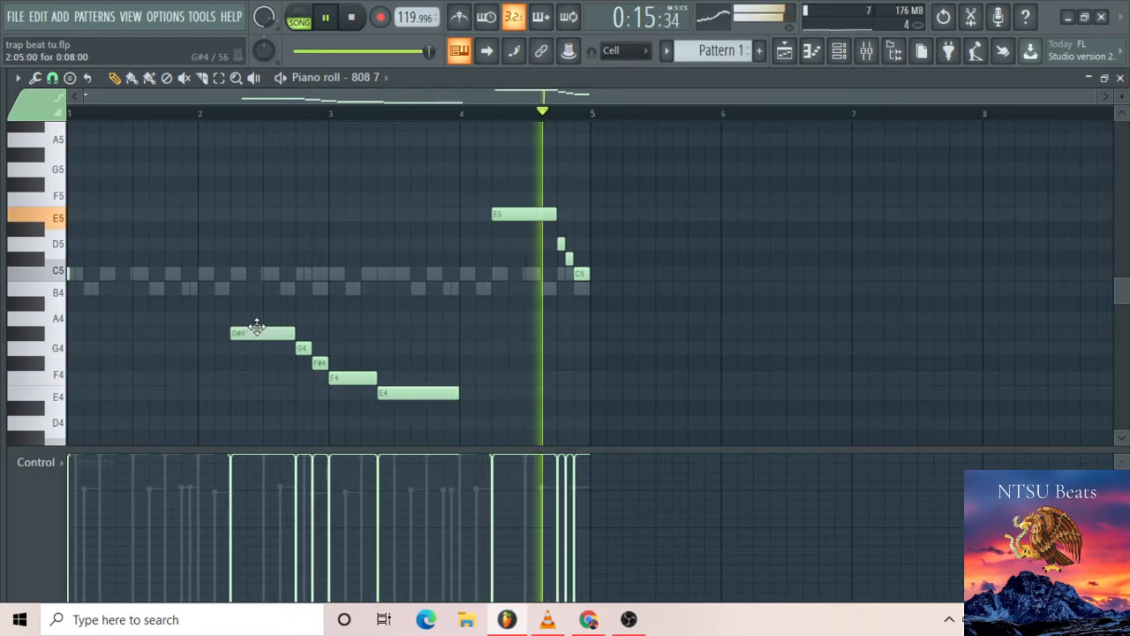
drag(252, 329, 259, 315)
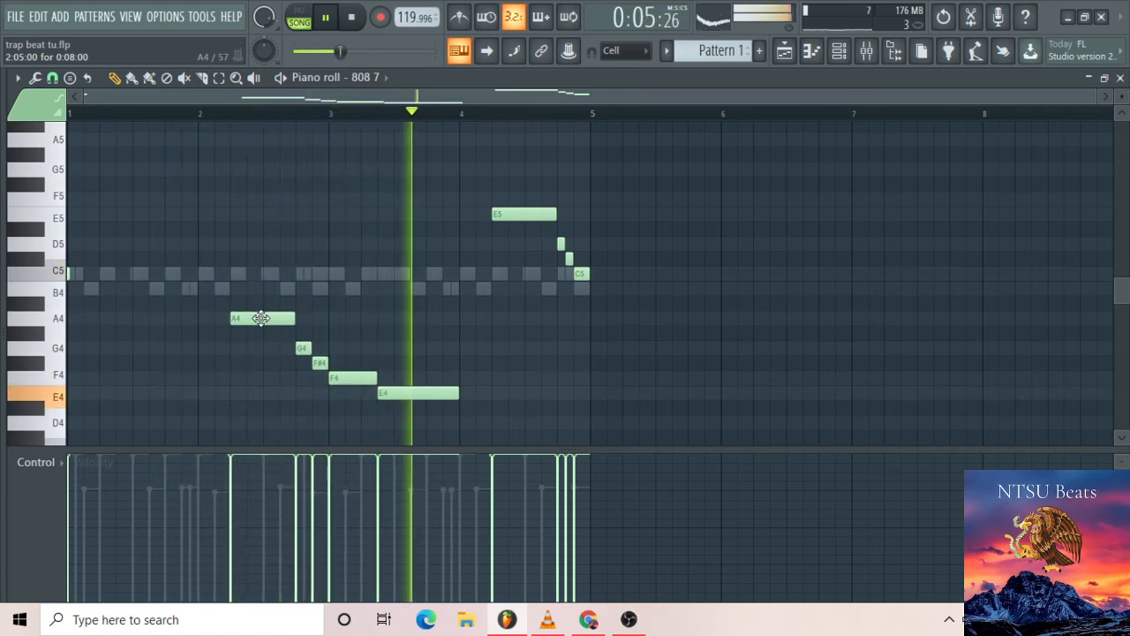
click(321, 349)
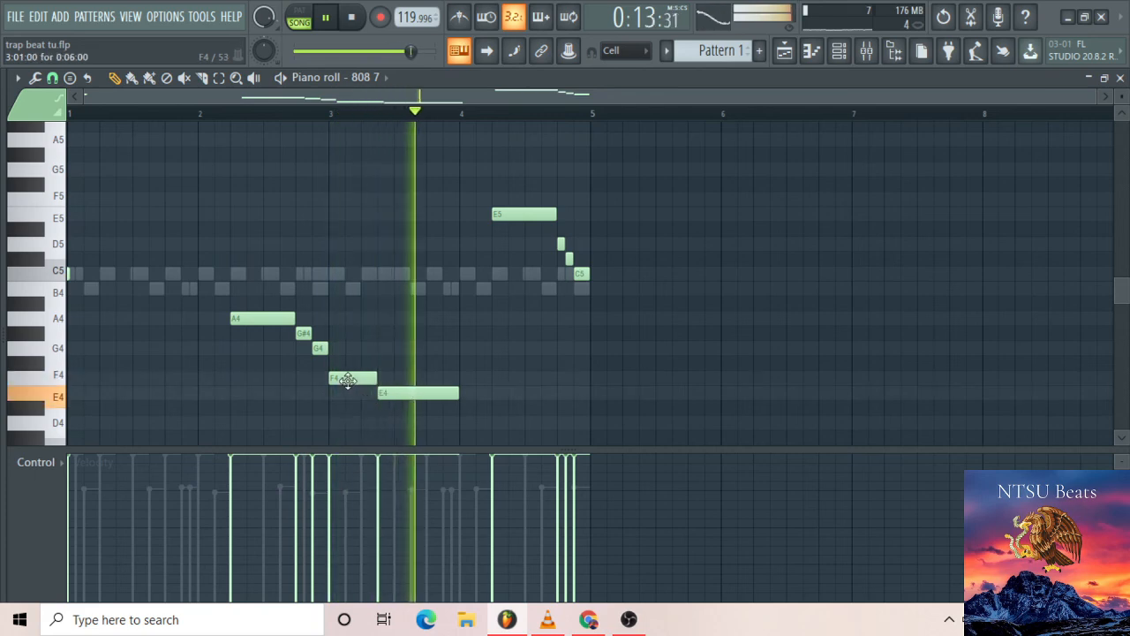
drag(347, 380, 347, 364)
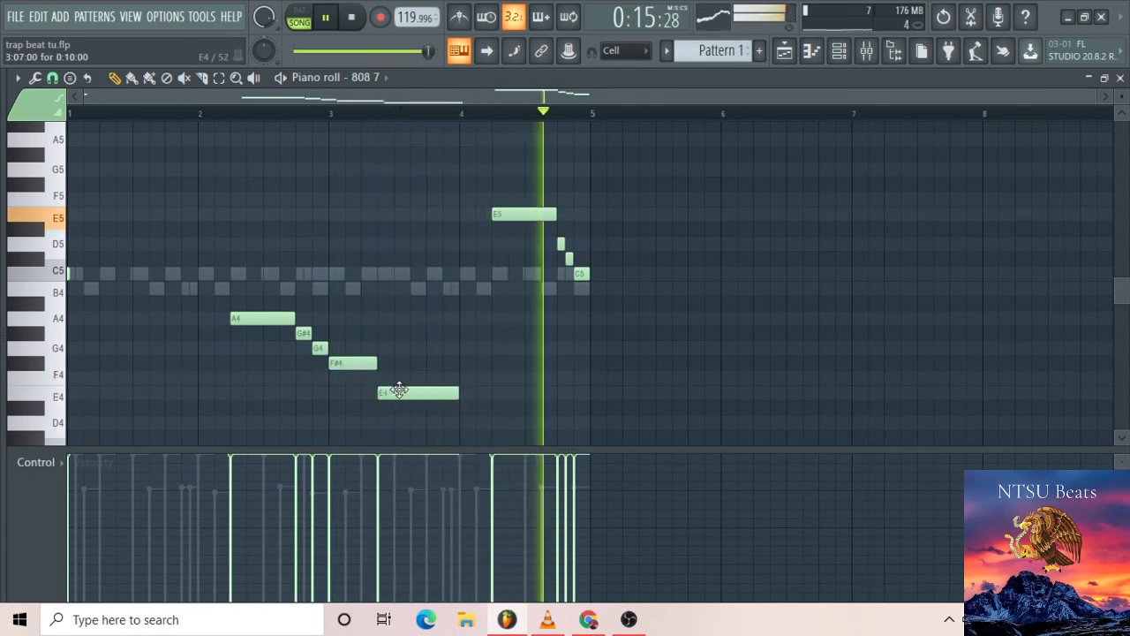
drag(400, 391, 398, 378)
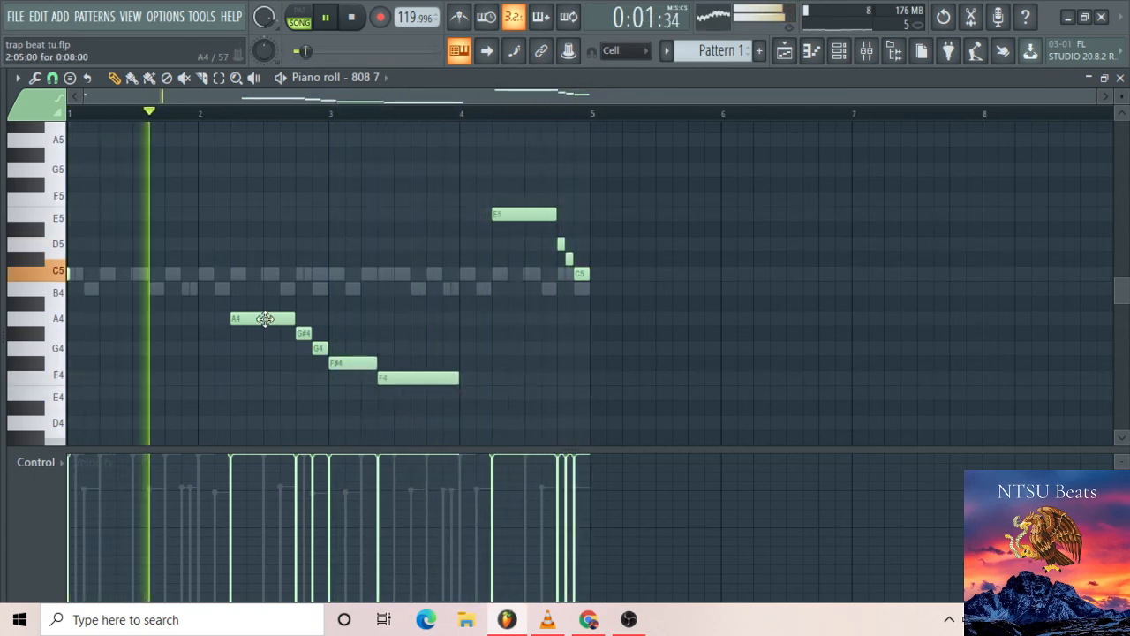
drag(265, 318, 265, 303)
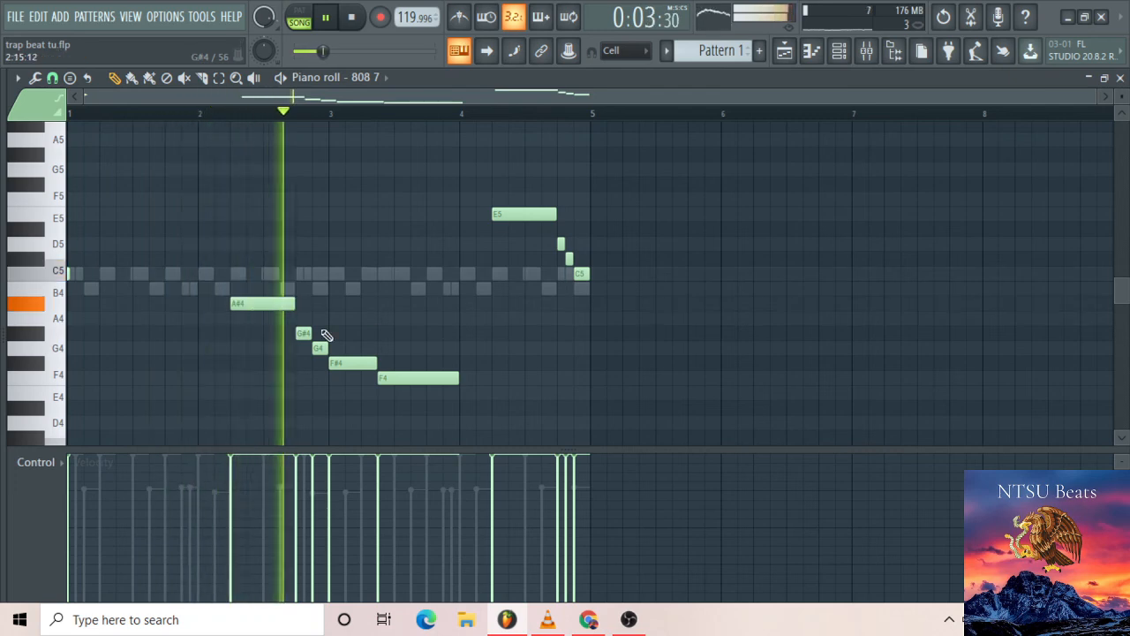
drag(301, 333, 337, 347)
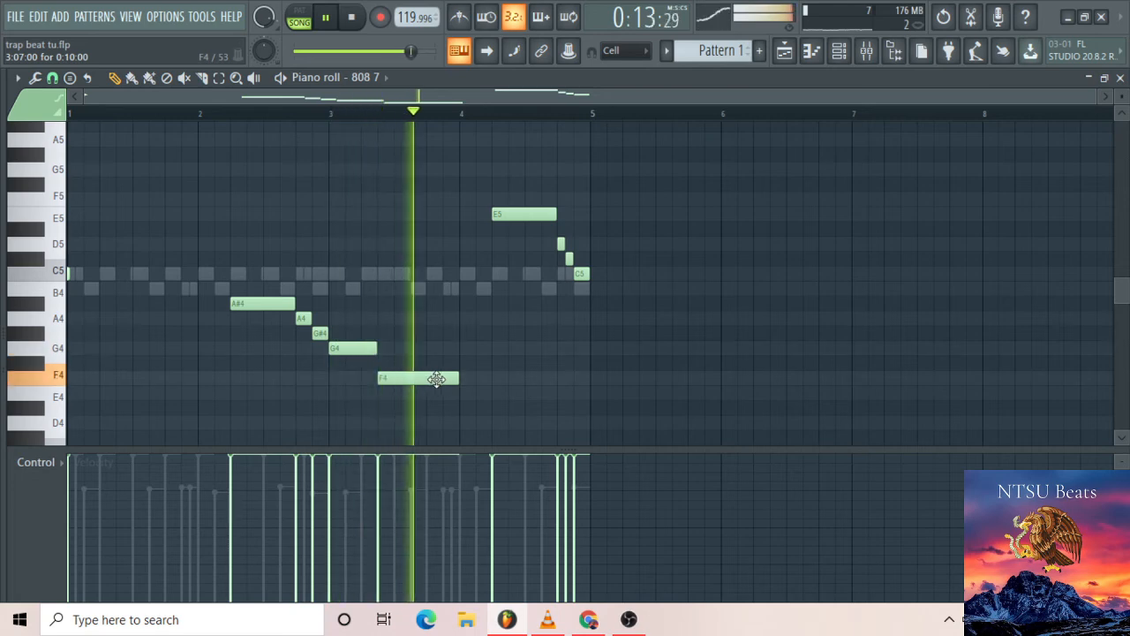
Select the four 808 notes in bar 4 and lower them one semitone to D#5, C#5, C5 and B4
scroll(471, 346, up, 2)
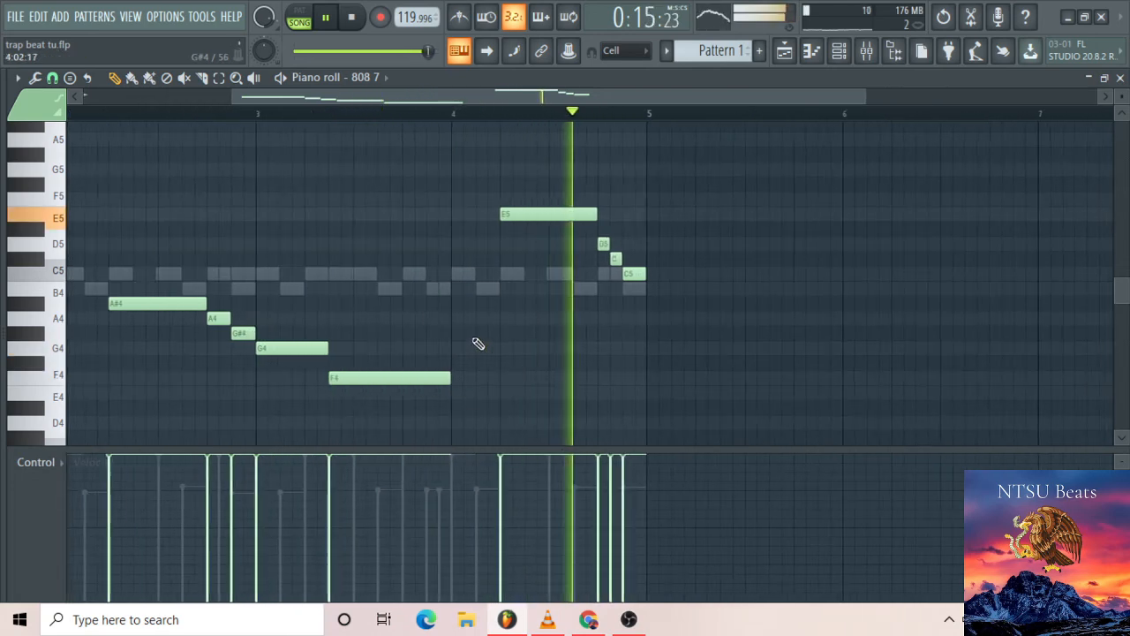
drag(692, 291, 500, 209)
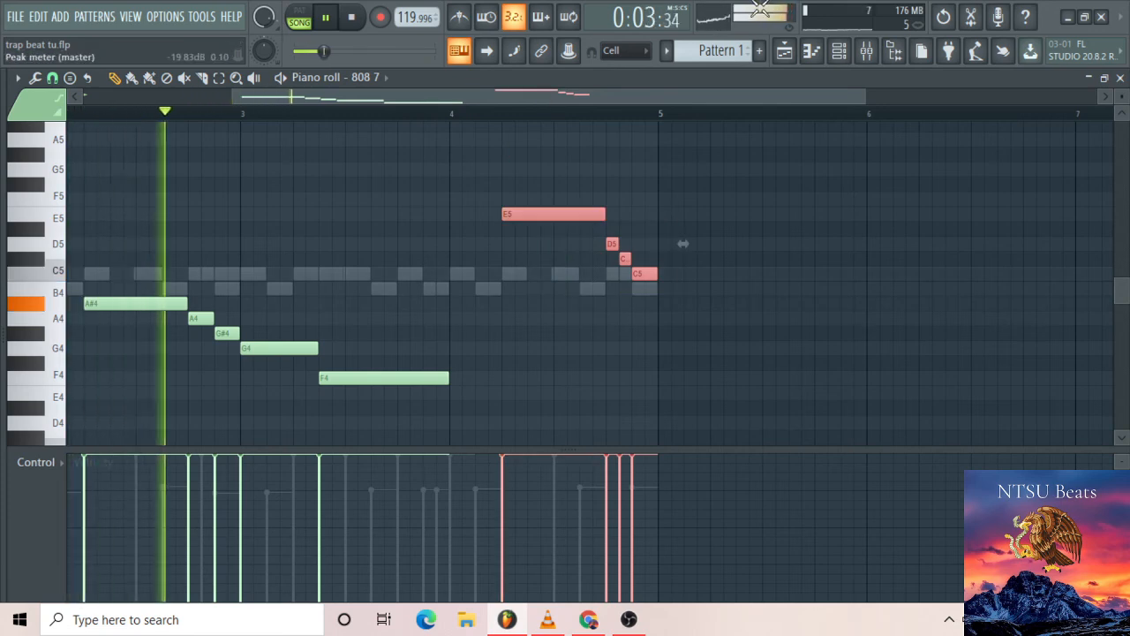
key(Down)
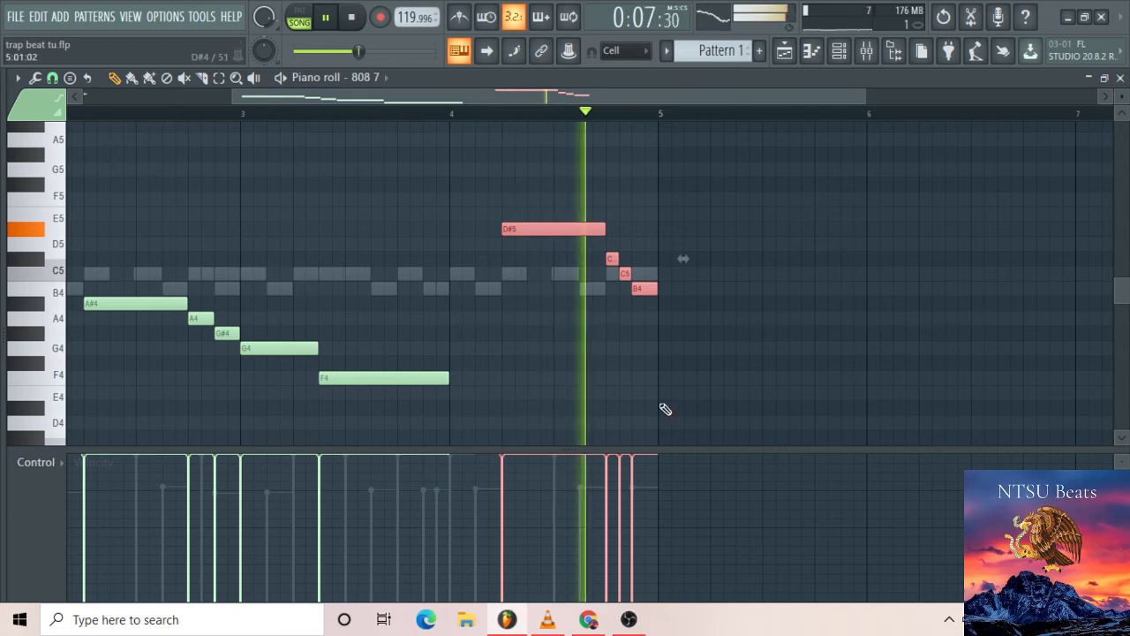
Retune the 808 notes in bar 4: raise D#5 to F5 and C#5 to D5, and lower B4 to A4
key(ctrl+d)
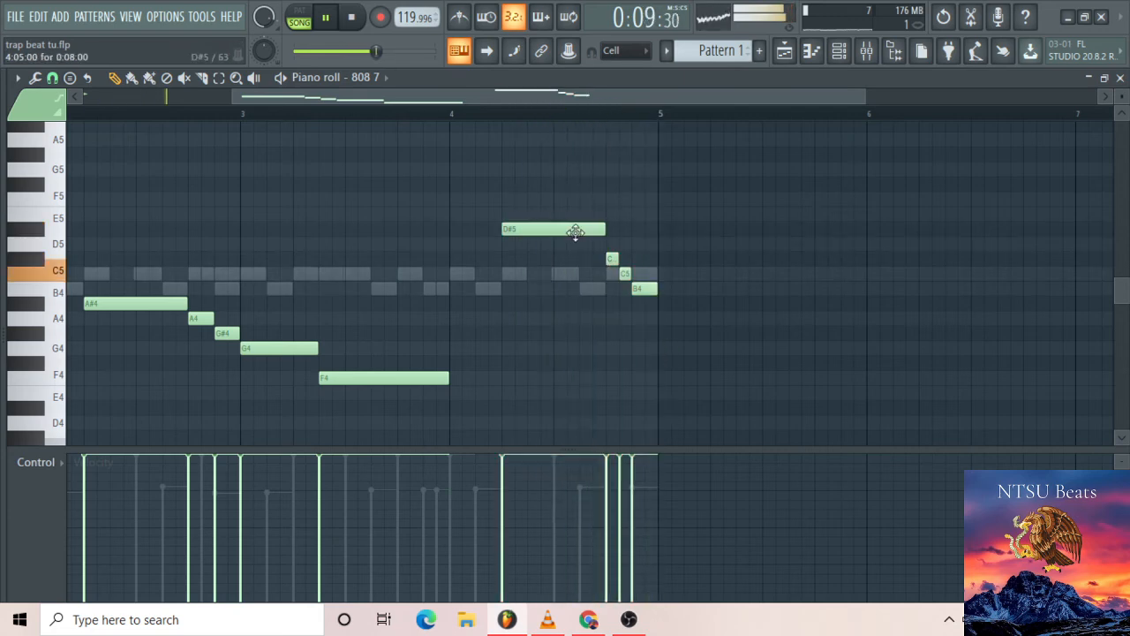
scroll(575, 232, down, 3)
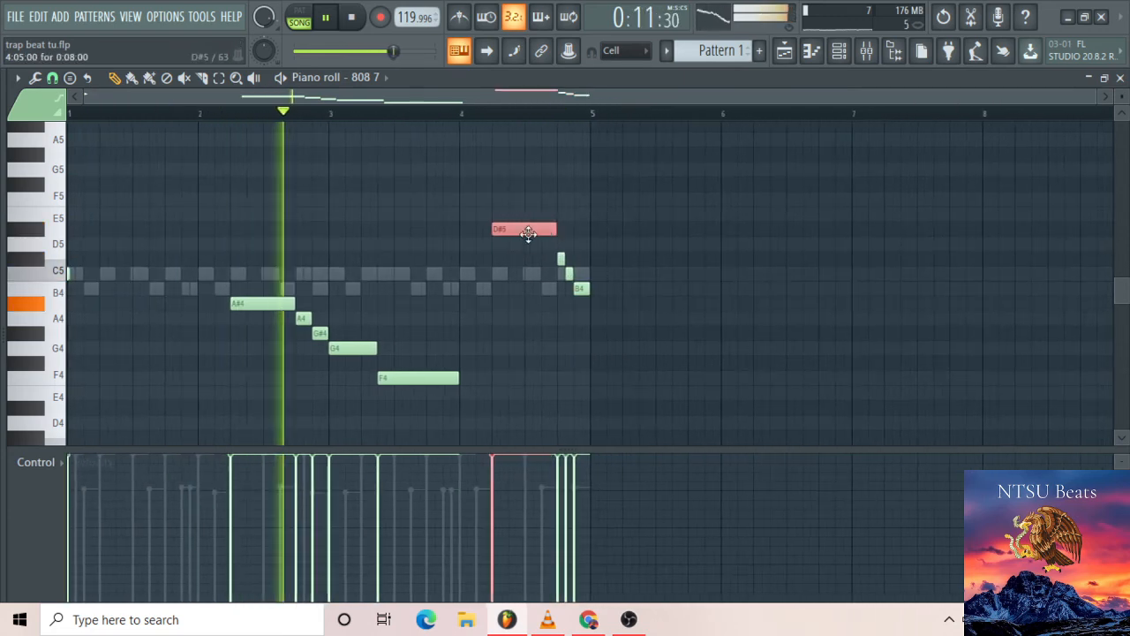
drag(519, 233, 520, 199)
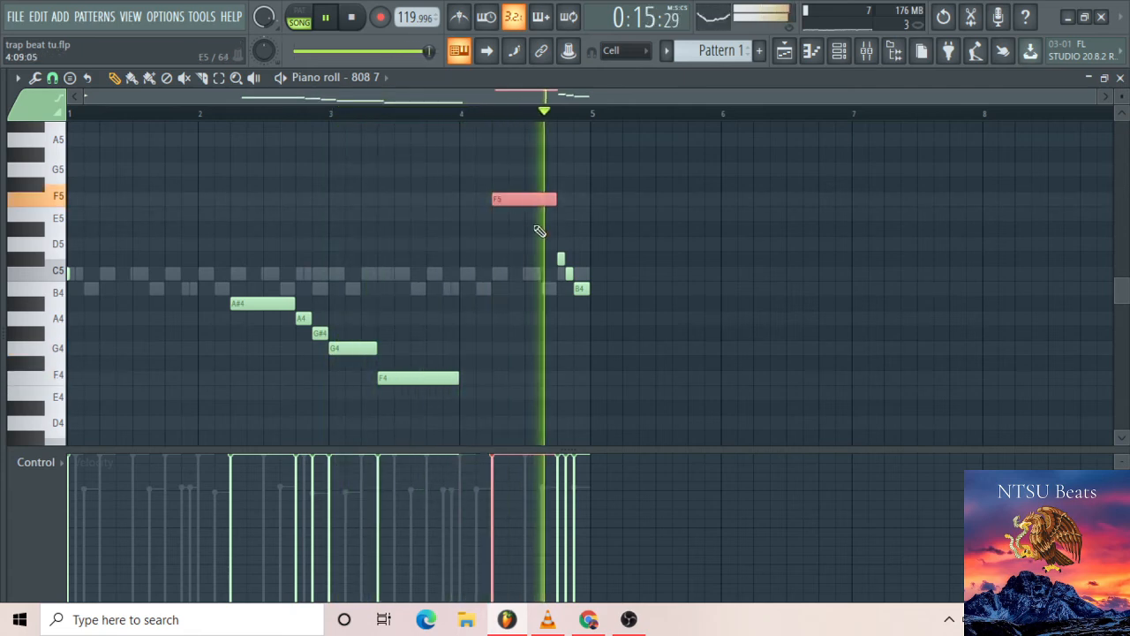
scroll(580, 292, up, 3)
click(532, 259)
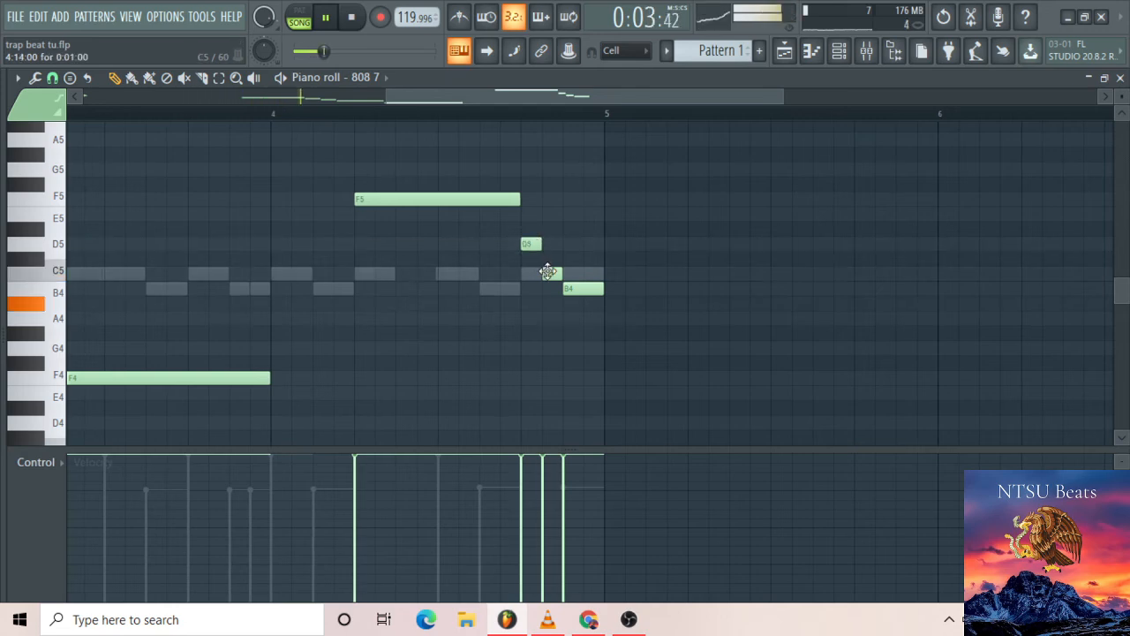
drag(574, 291, 572, 321)
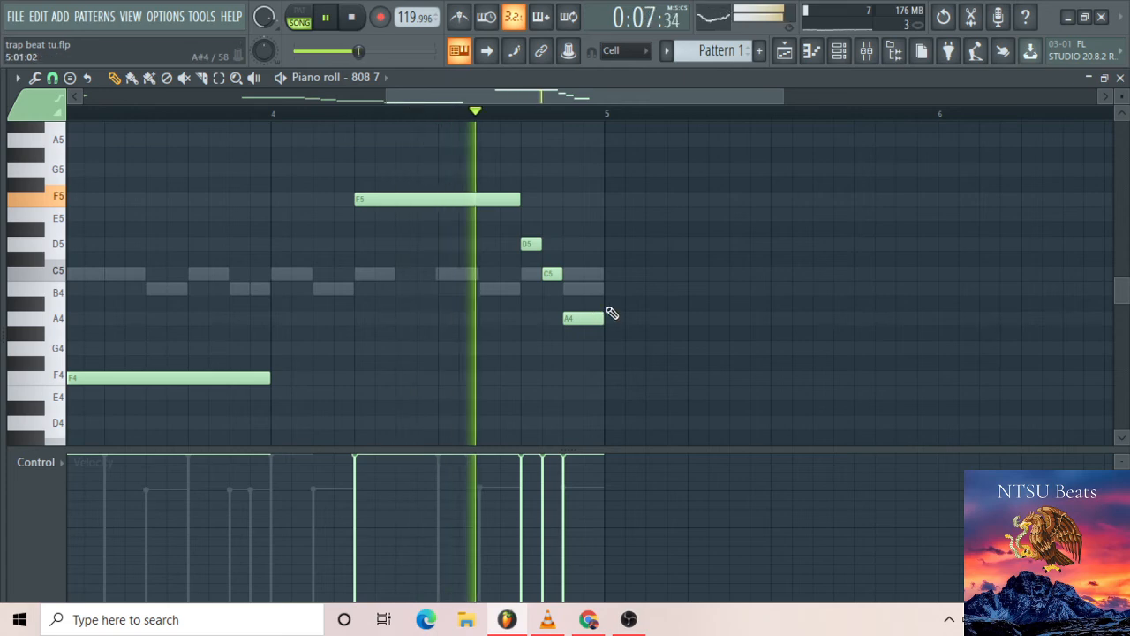
Add one-step slide notes at G#5 on step 11 and A5 on step 12 of bar 2
scroll(610, 311, down, 5)
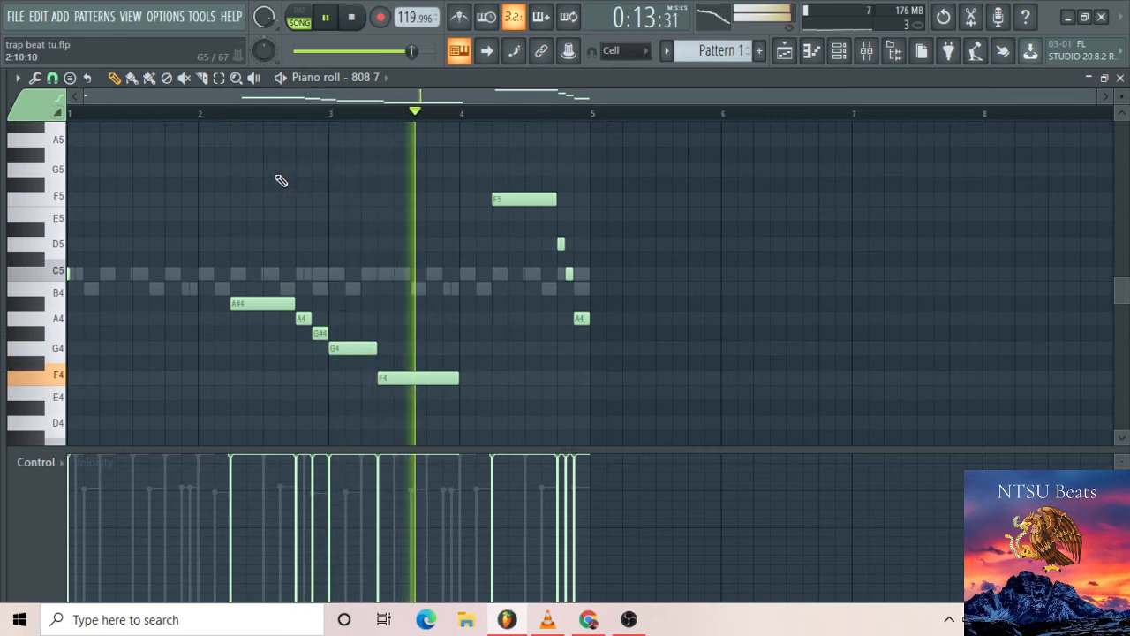
scroll(281, 180, up, 4)
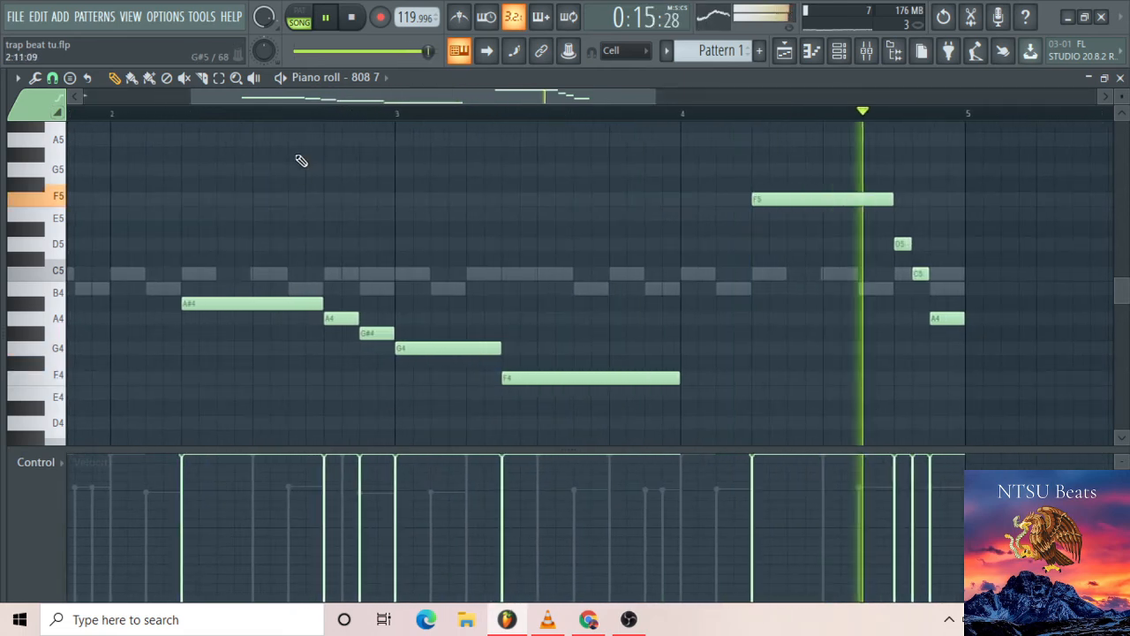
click(291, 157)
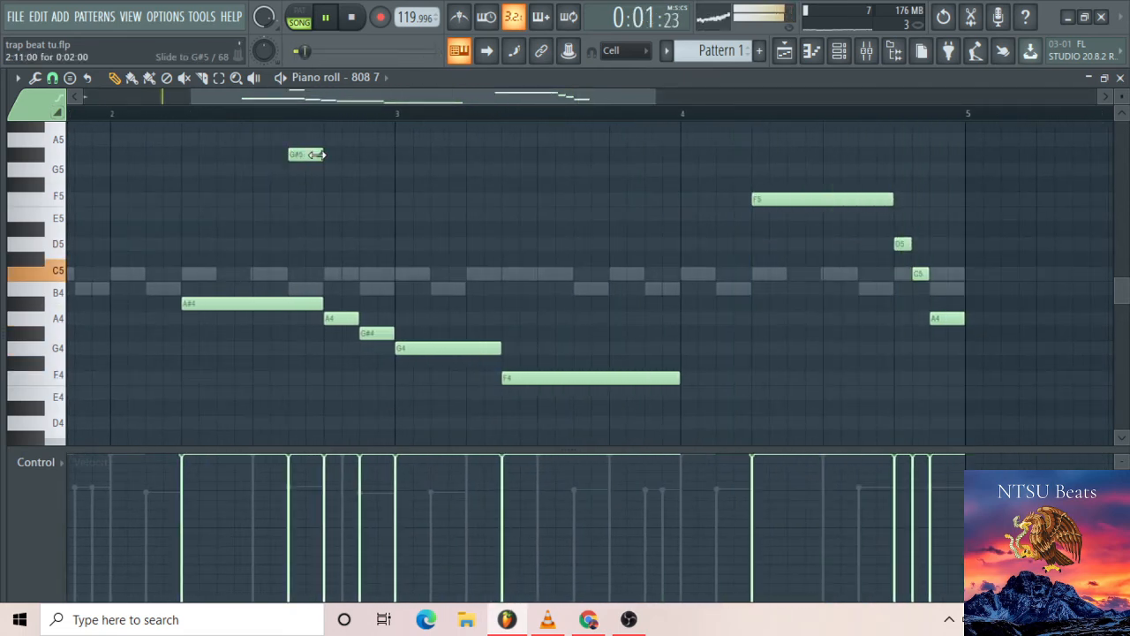
click(313, 140)
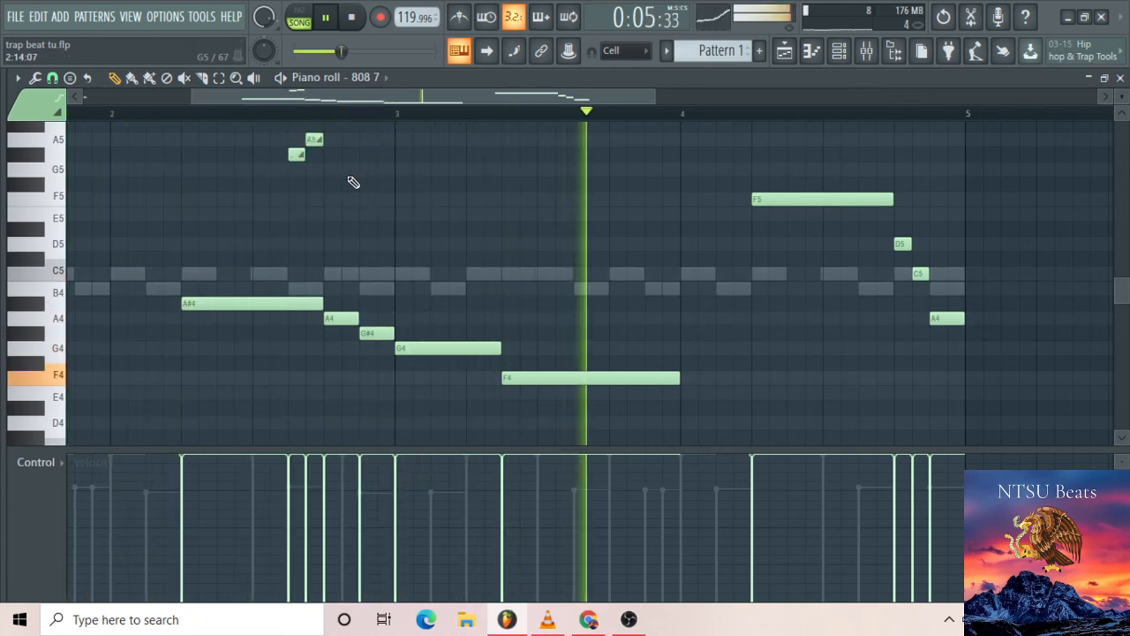
Try a one-step D6 slide note at the start of the F5 note in bar 4
scroll(358, 181, up, 1)
scroll(469, 224, down, 4)
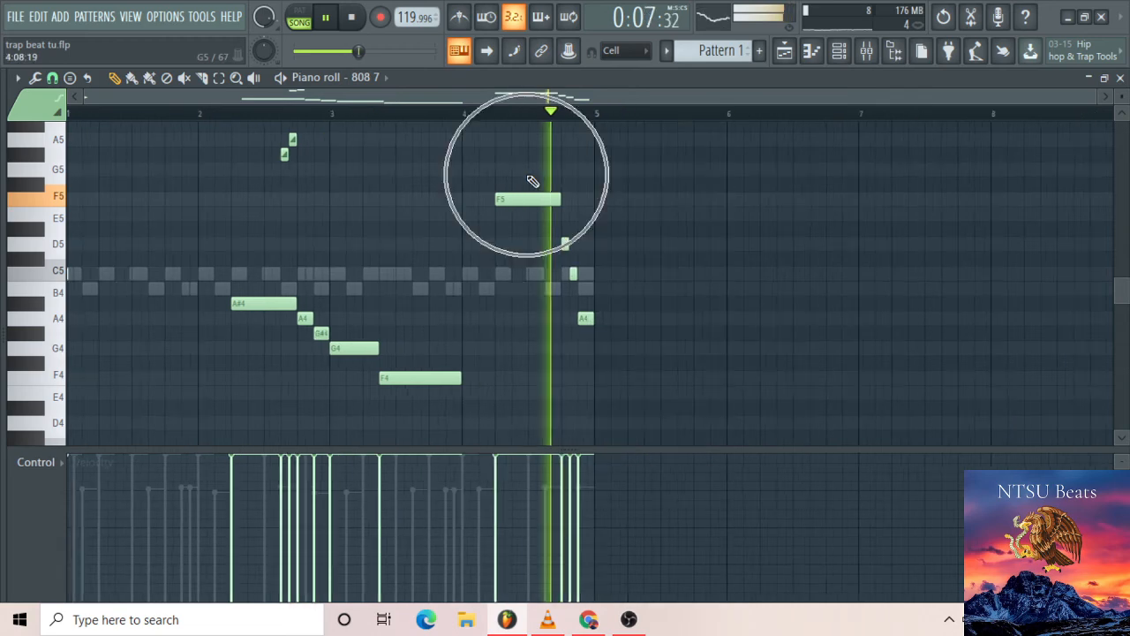
scroll(531, 181, up, 1)
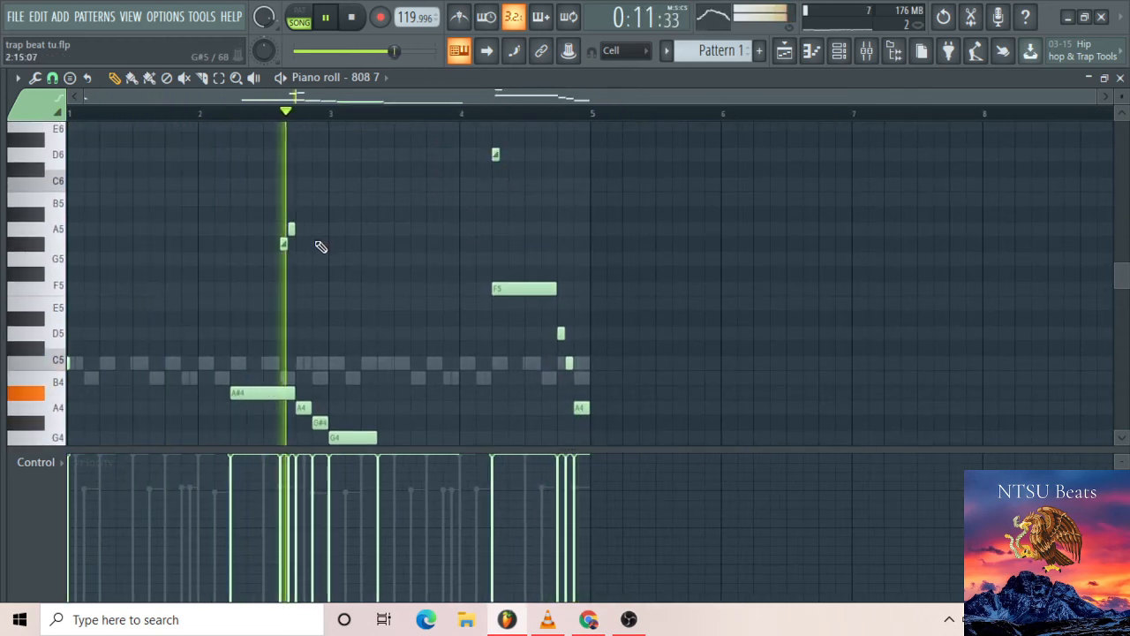
Select the two slide notes in bar 2 and raise them to C#6 and D6
scroll(274, 263, up, 3)
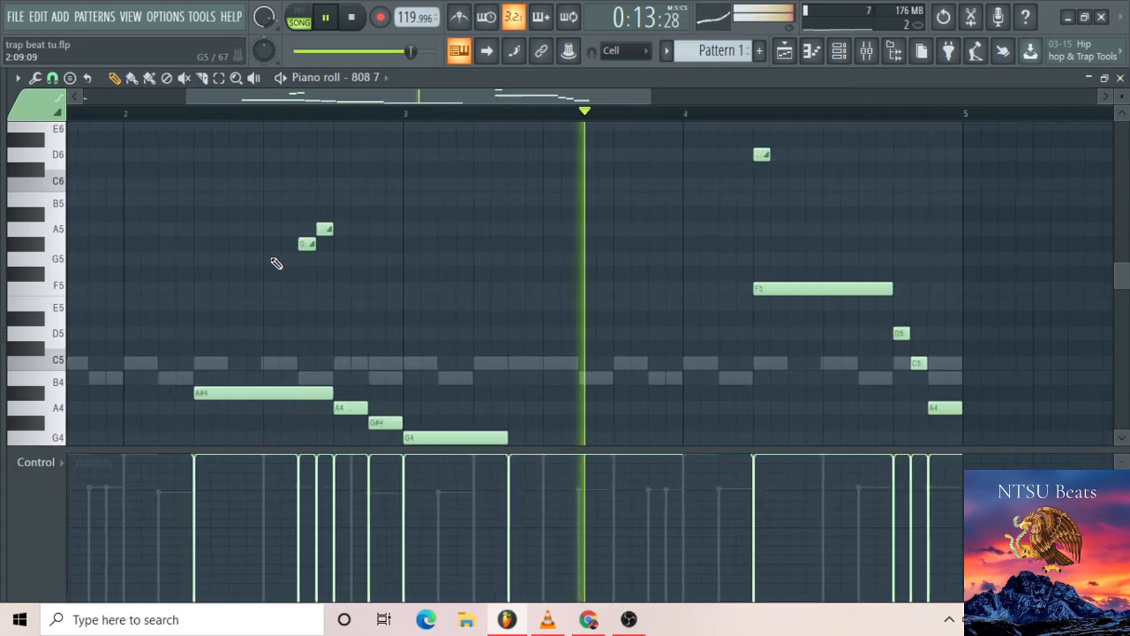
drag(351, 209, 306, 251)
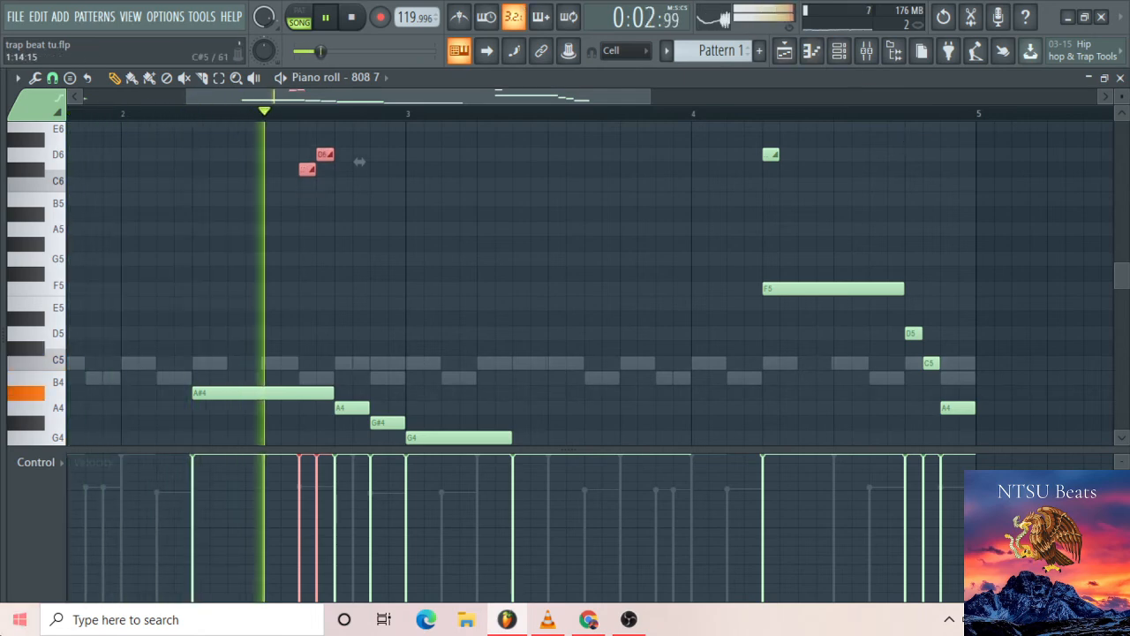
mouse_move(79, 588)
scroll(350, 245, down, 3)
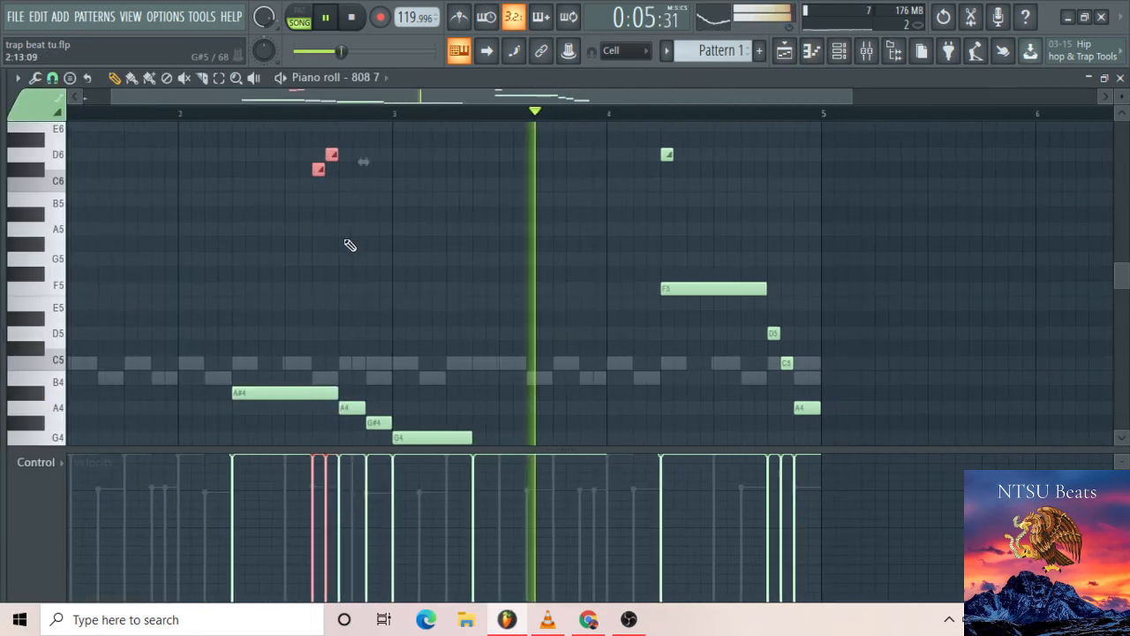
Replace the D6 slide note at step 12 of bar 2 with E6 and delete the slide note in bar 4
scroll(335, 243, up, 3)
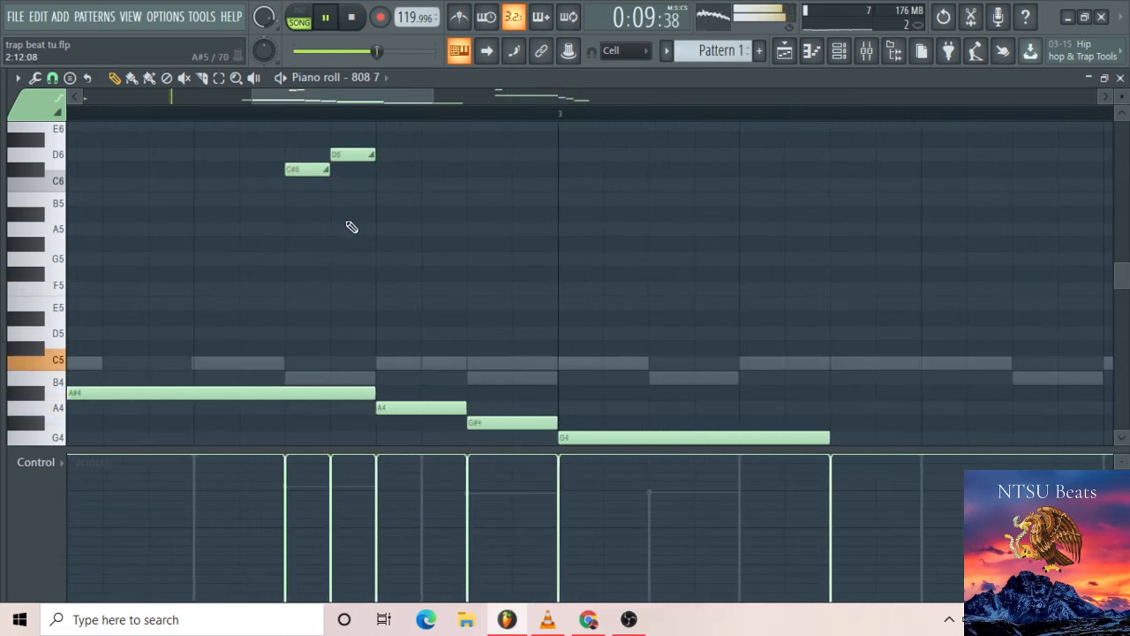
scroll(351, 222, down, 4)
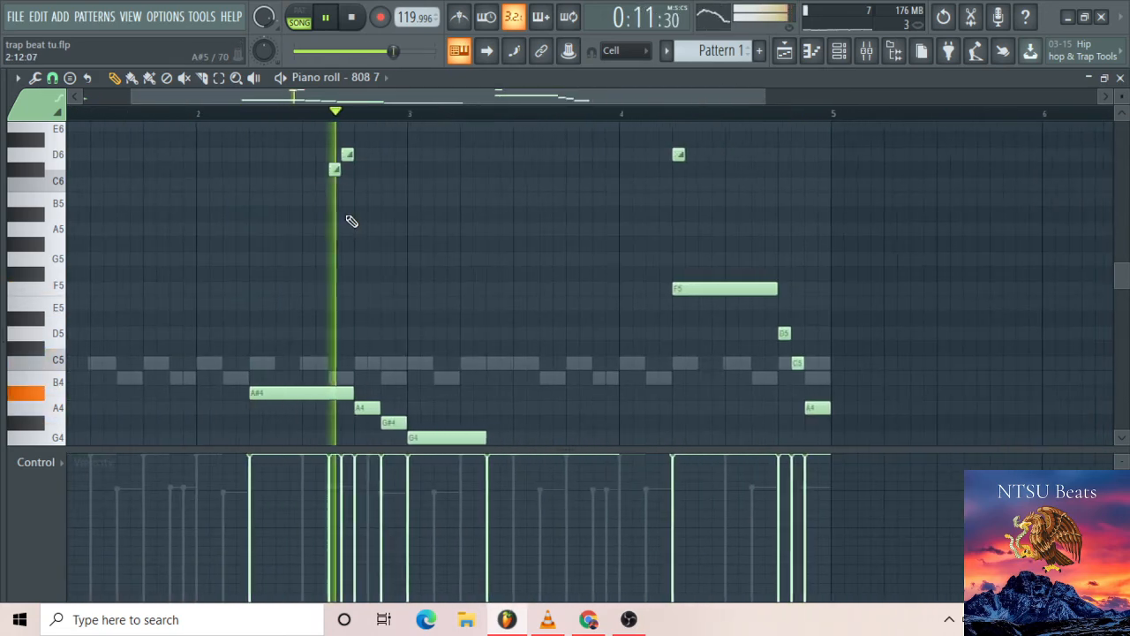
scroll(358, 172, up, 3)
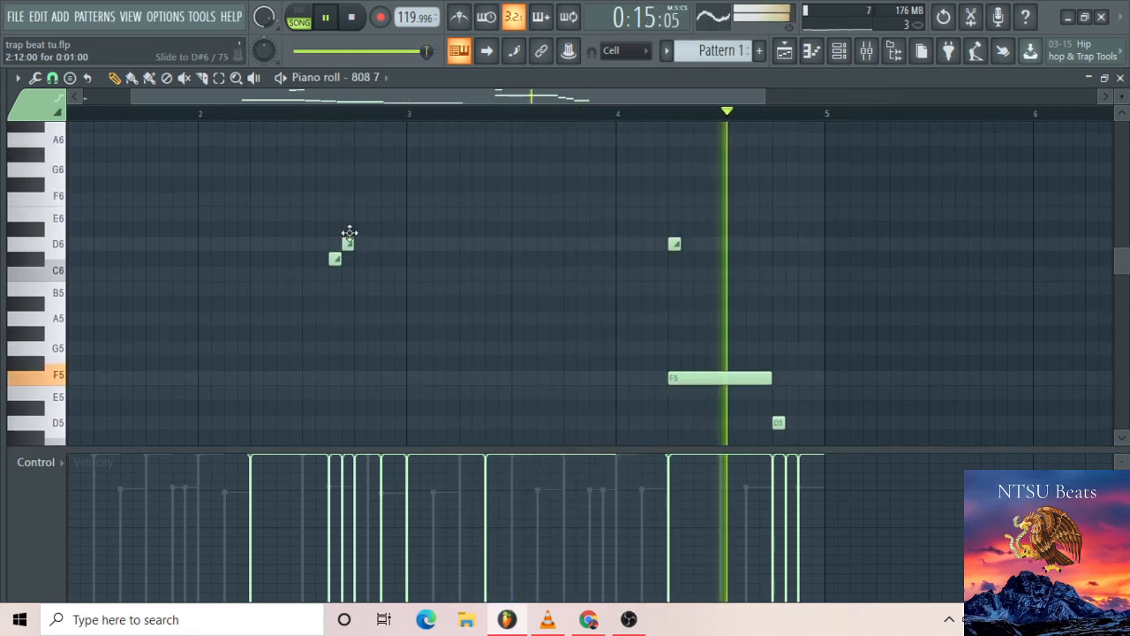
right_click(347, 241)
click(347, 215)
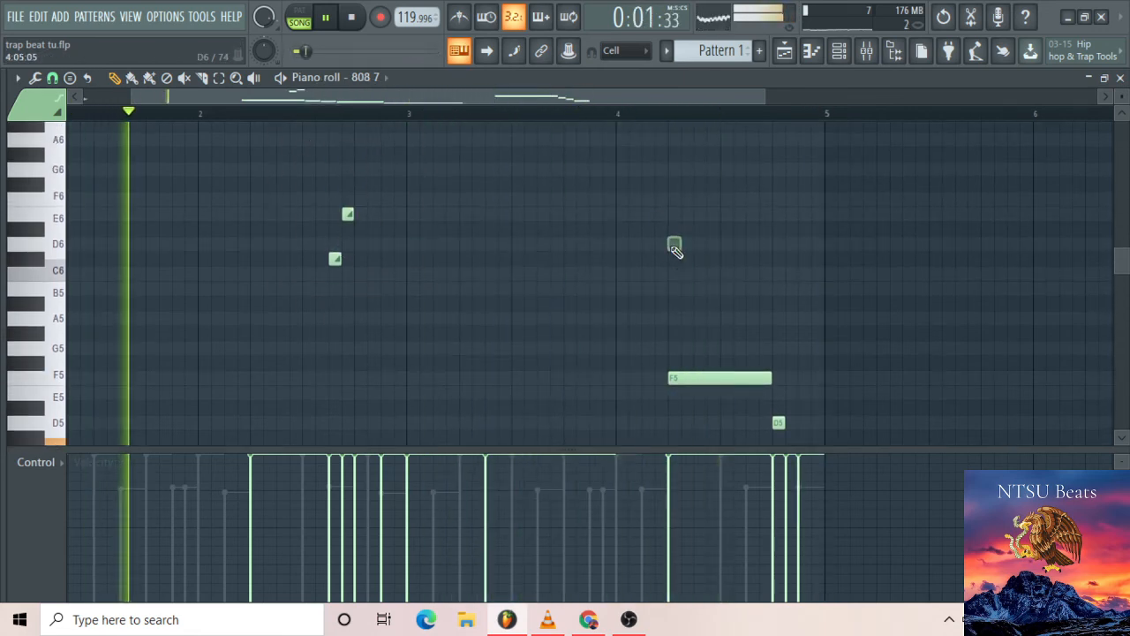
Add a one-step G6 slide note at step 13 of bar 2, following the E6 slide
scroll(418, 227, down, 3)
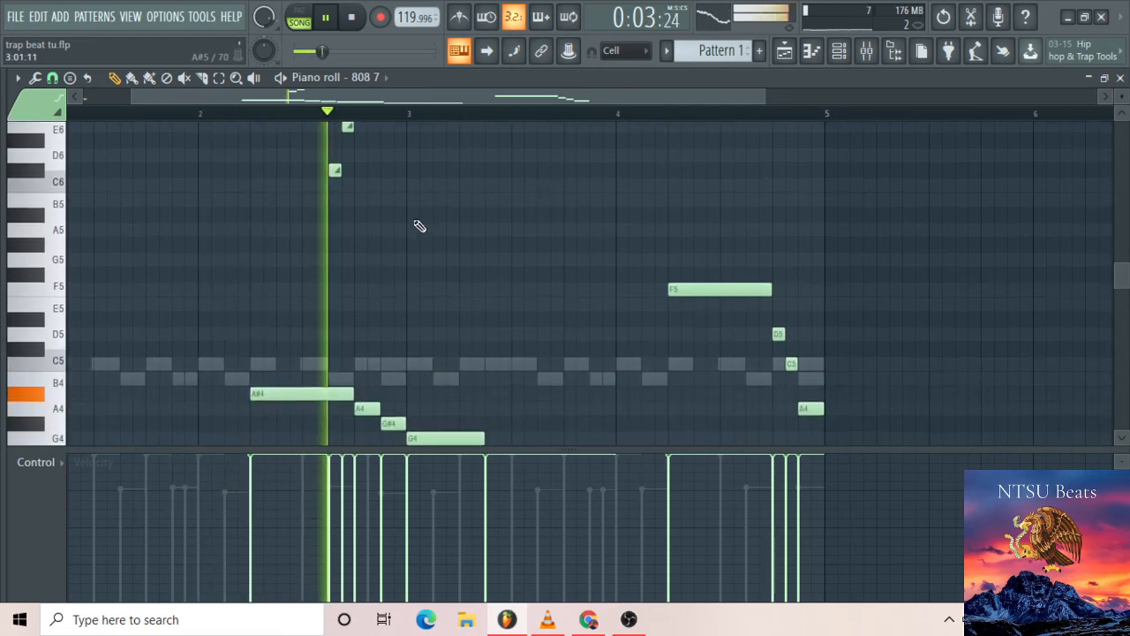
scroll(359, 208, up, 1)
scroll(362, 181, up, 3)
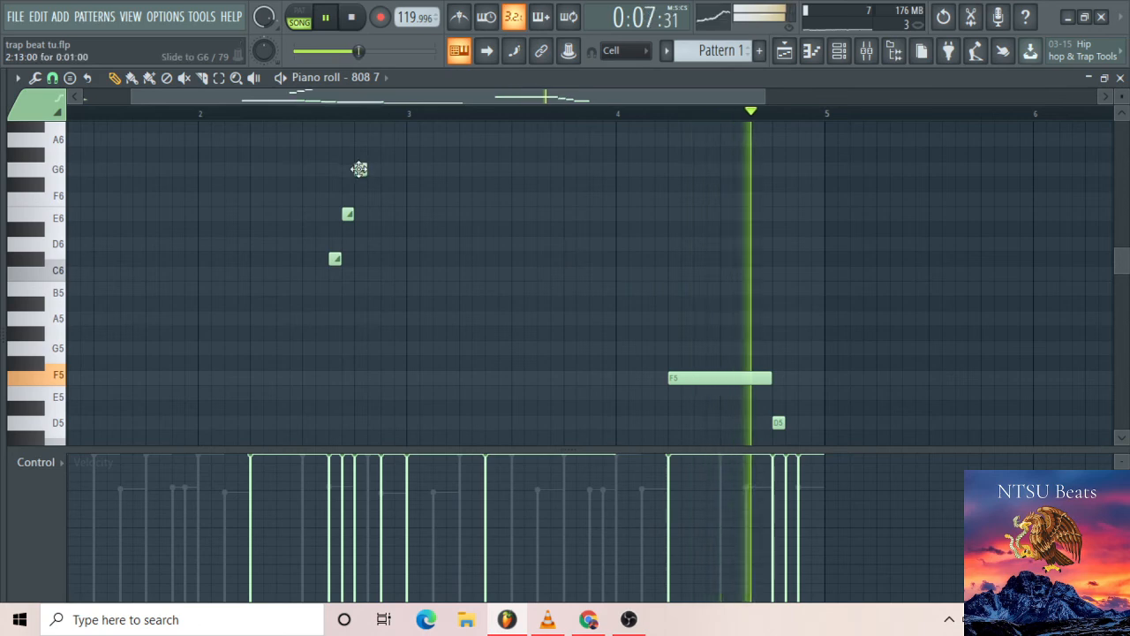
Try a one-step B5 slide note at step 14 of bar 2 and delete it
scroll(389, 217, down, 2)
scroll(386, 222, down, 2)
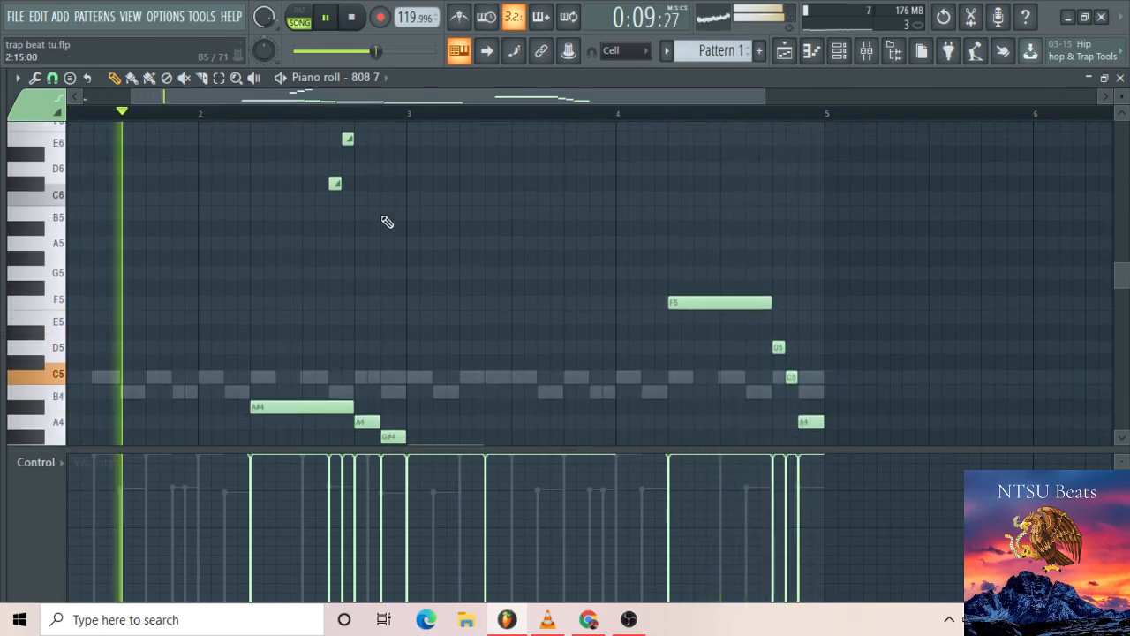
scroll(386, 222, up, 2)
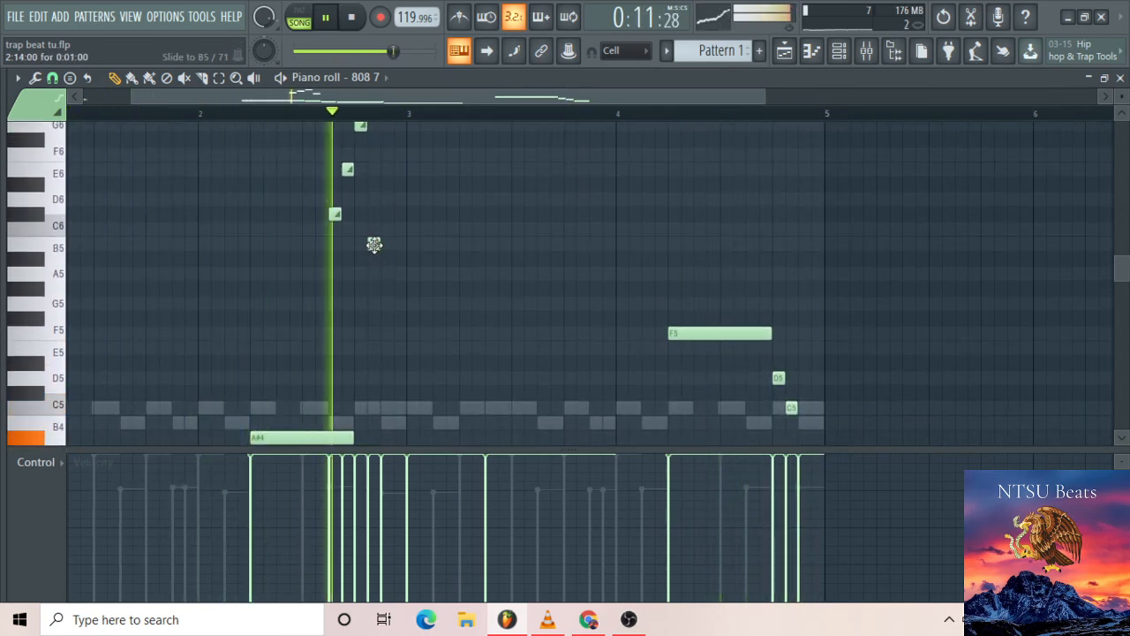
click(375, 246)
right_click(375, 245)
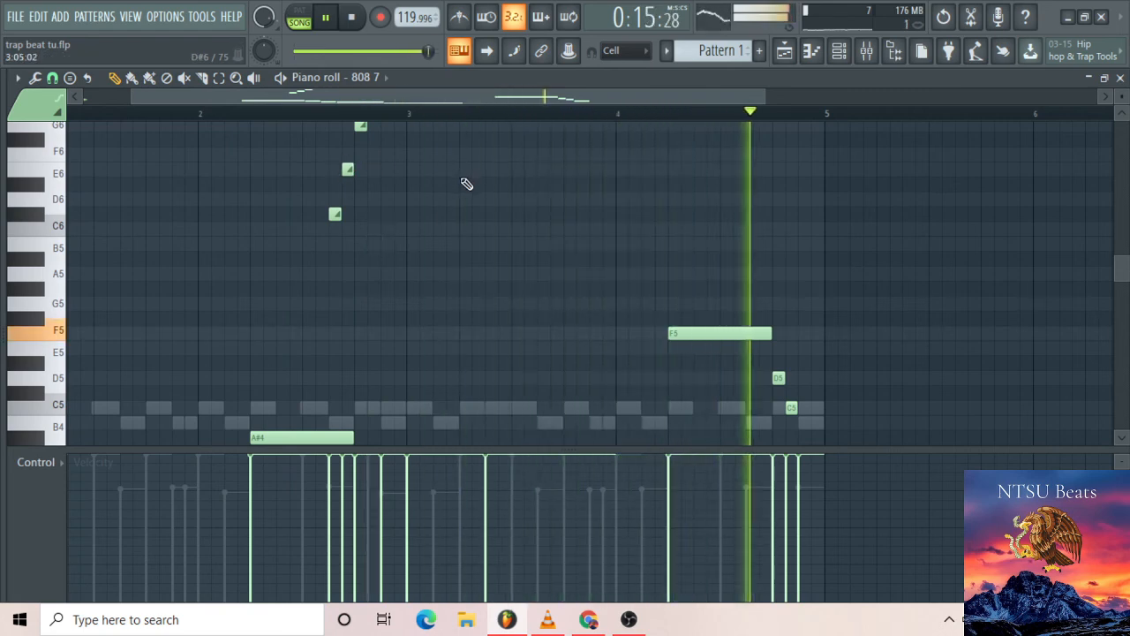
Try a one-step A#3 slide note on the first step of bar 3 and delete it
scroll(467, 184, up, 3)
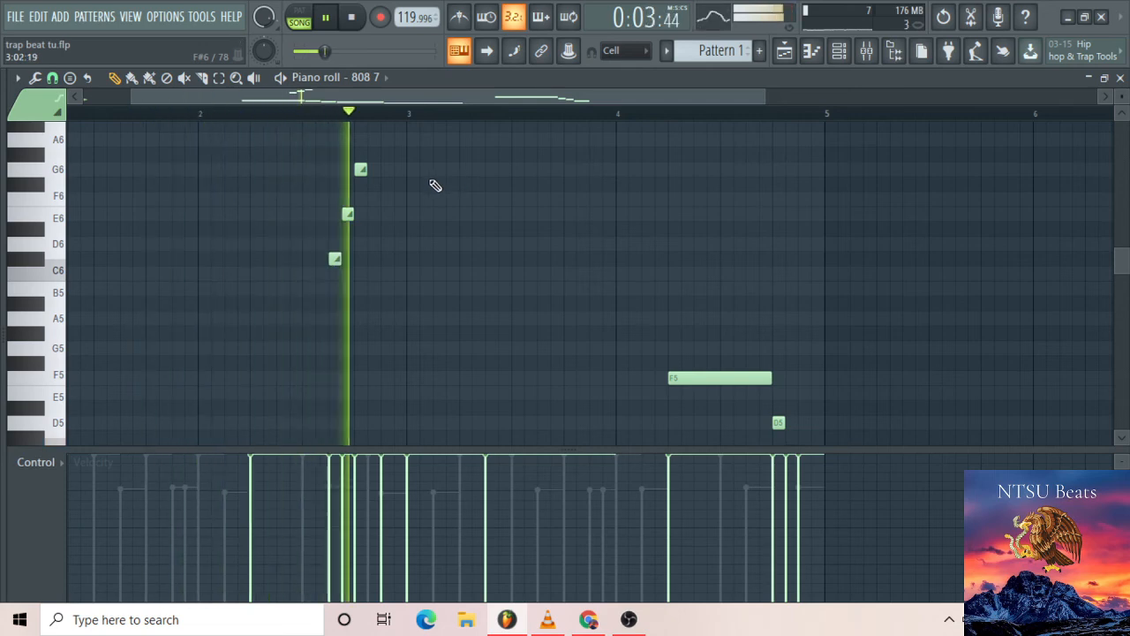
scroll(444, 232, down, 8)
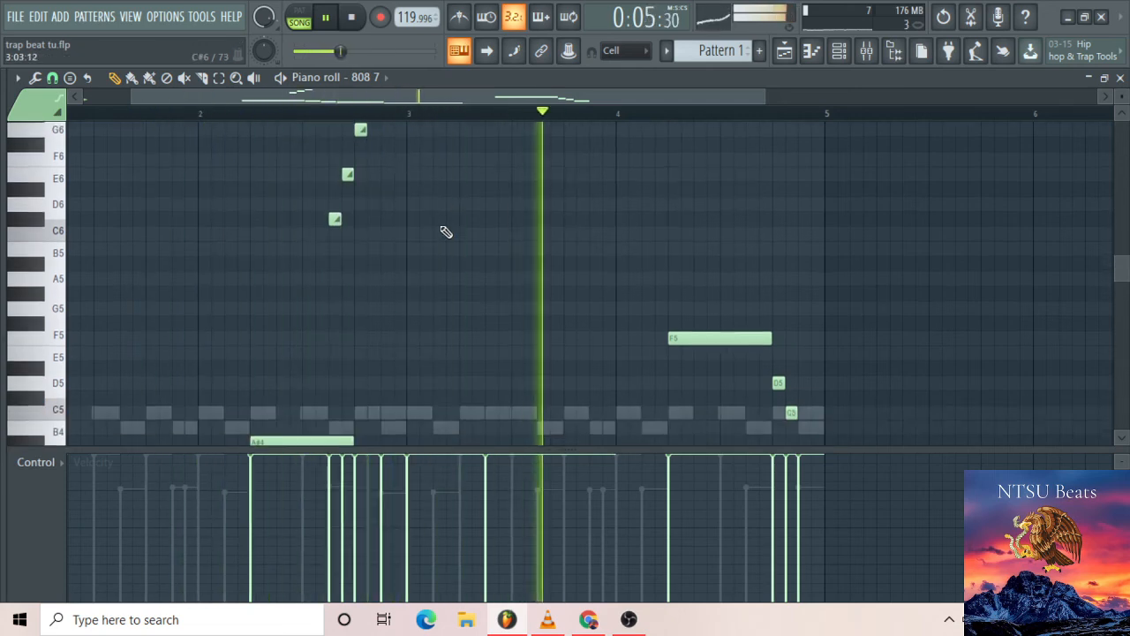
scroll(516, 238, up, 7)
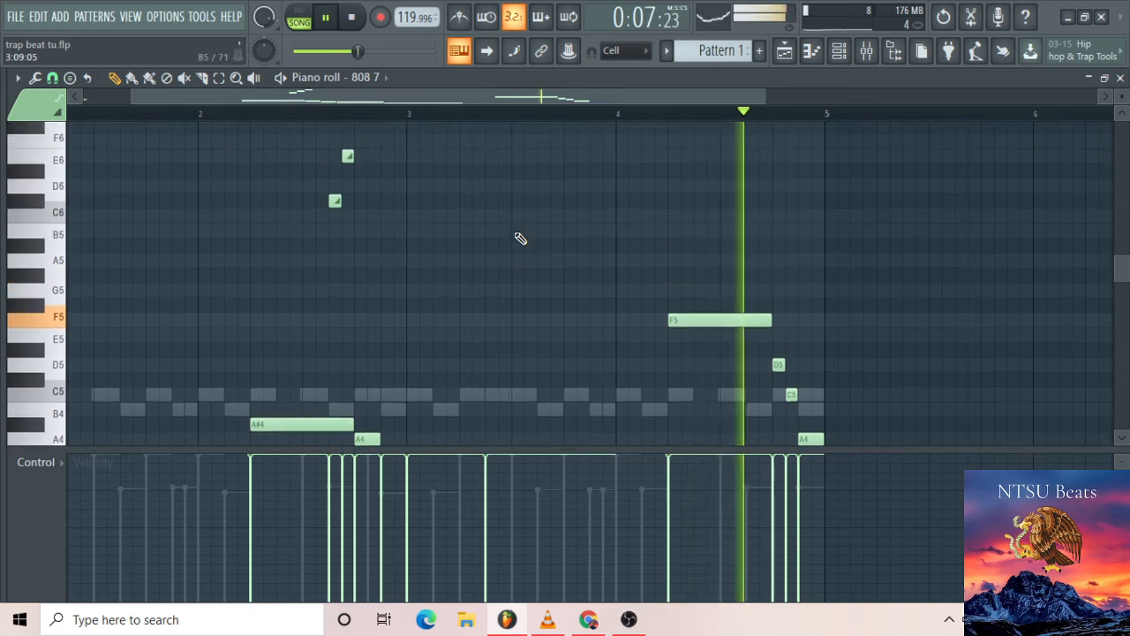
scroll(520, 238, down, 6)
scroll(495, 256, down, 2)
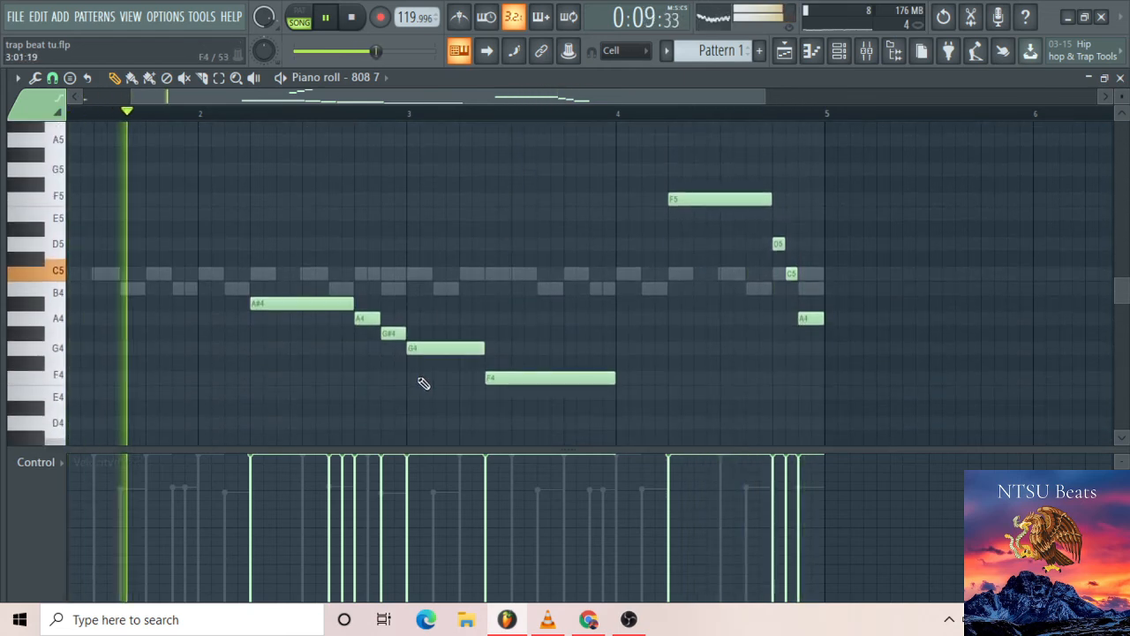
scroll(424, 379, down, 2)
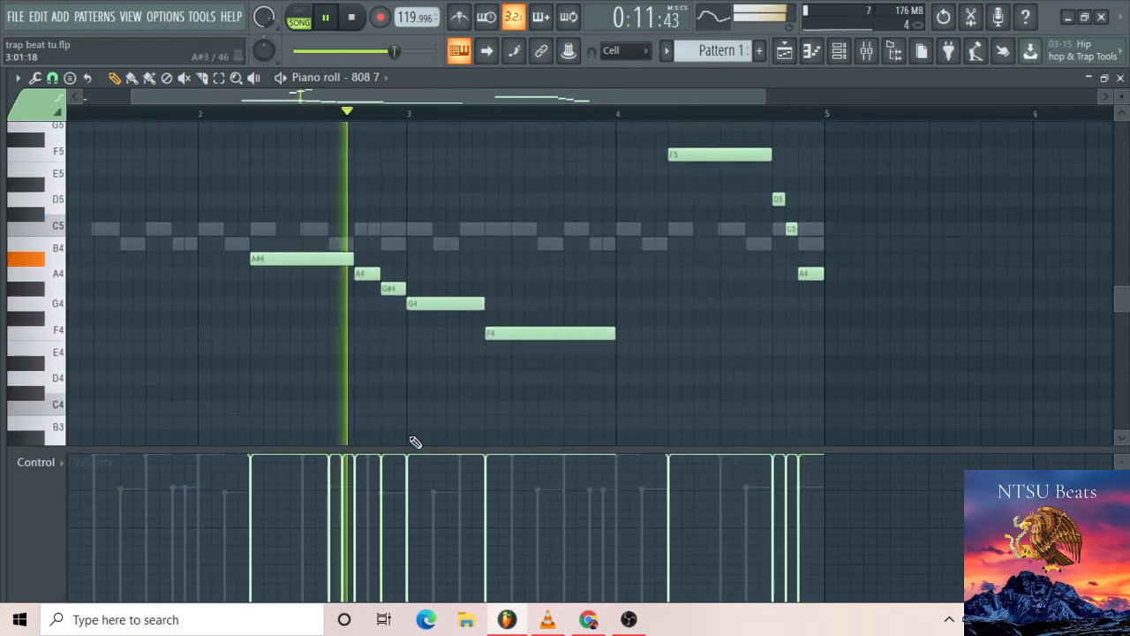
click(409, 440)
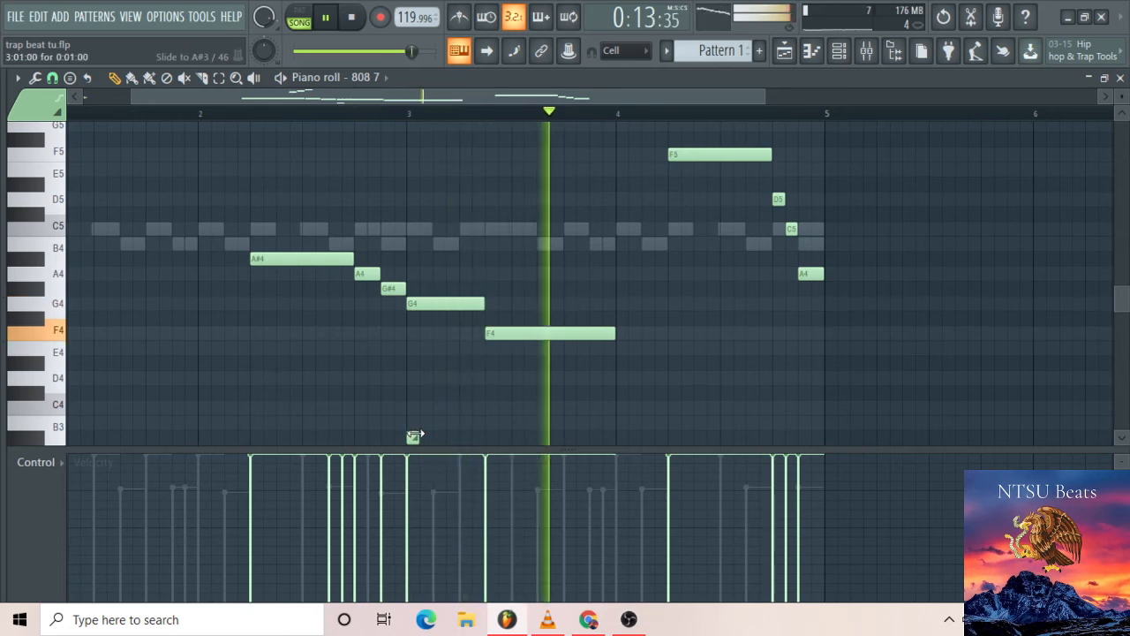
right_click(414, 438)
Add a one-step D6 slide note at step 14 of bar 2, following the G6 slide
scroll(414, 362, up, 6)
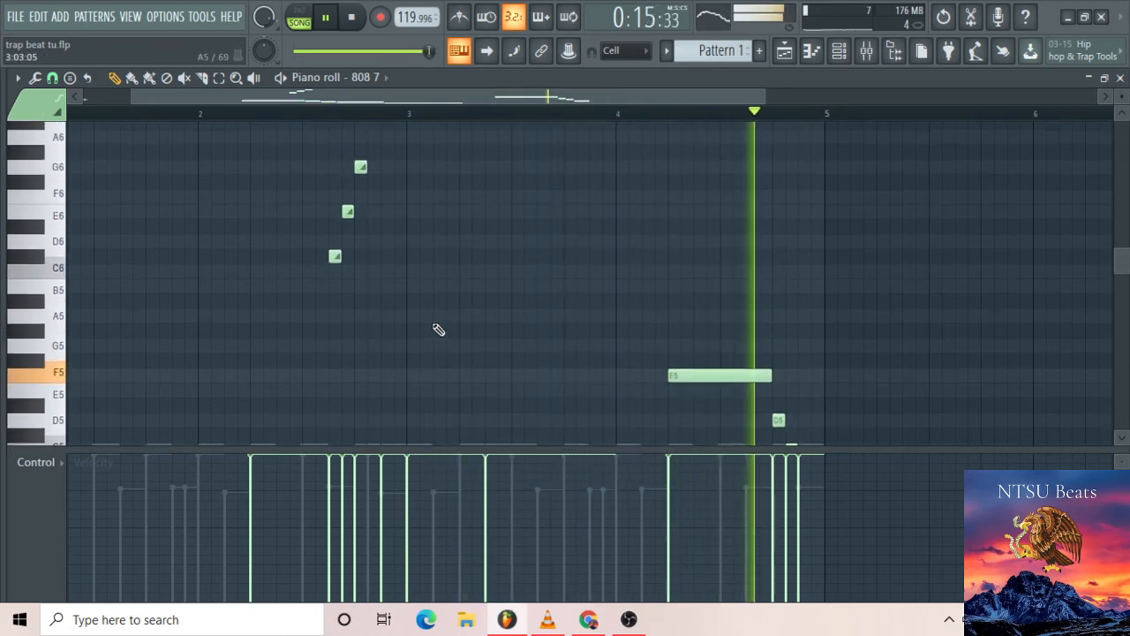
scroll(463, 187, down, 1)
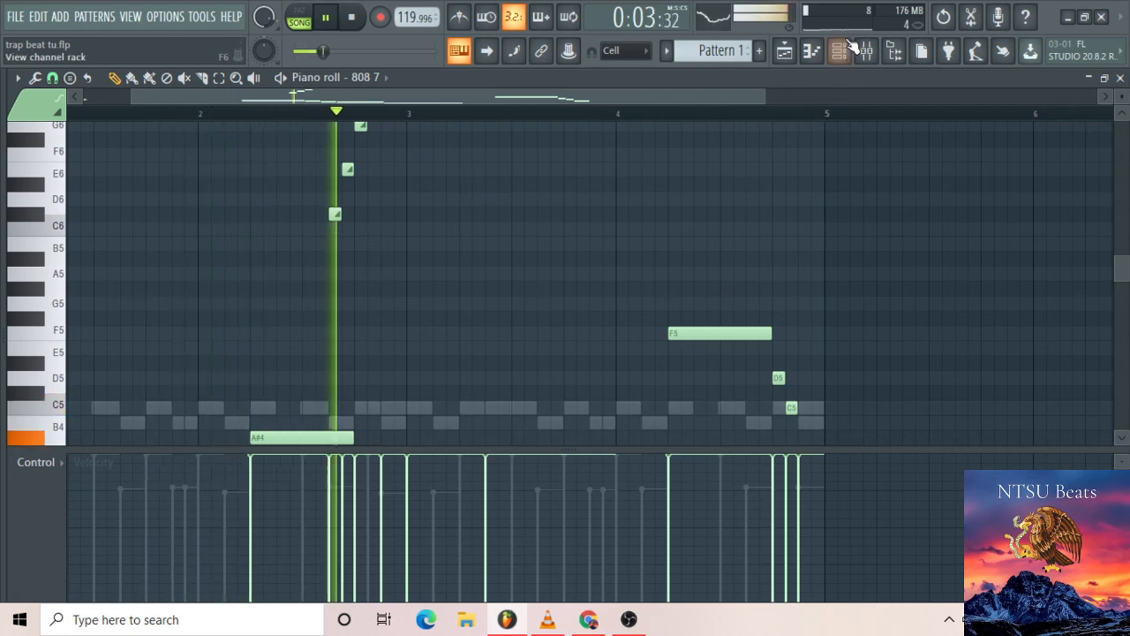
scroll(377, 187, up, 1)
scroll(377, 187, up, 1)
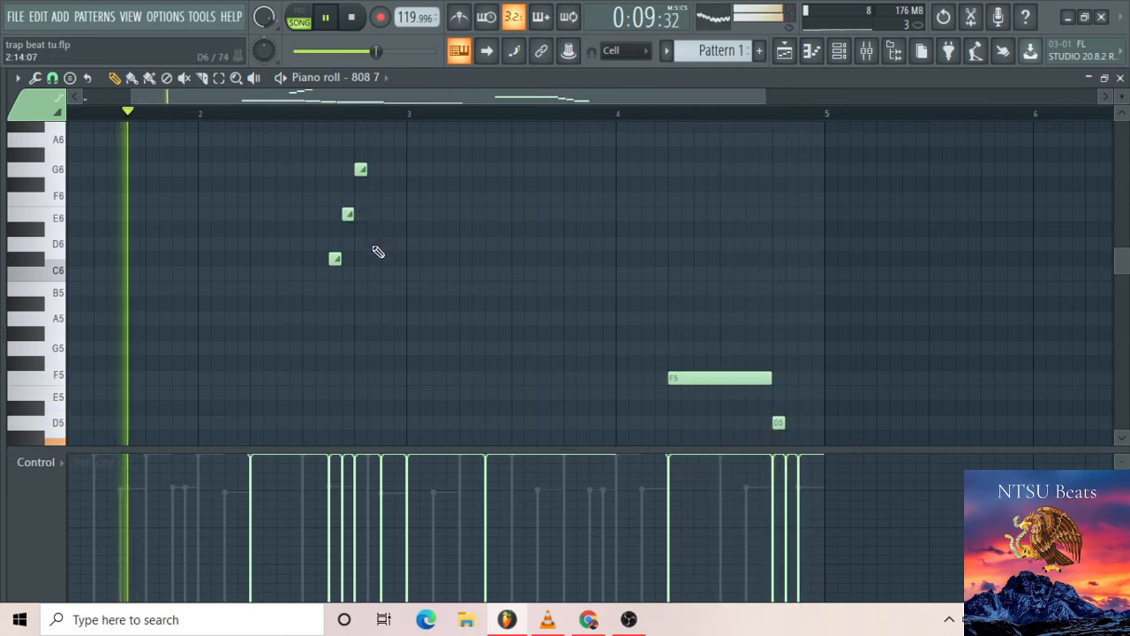
click(374, 243)
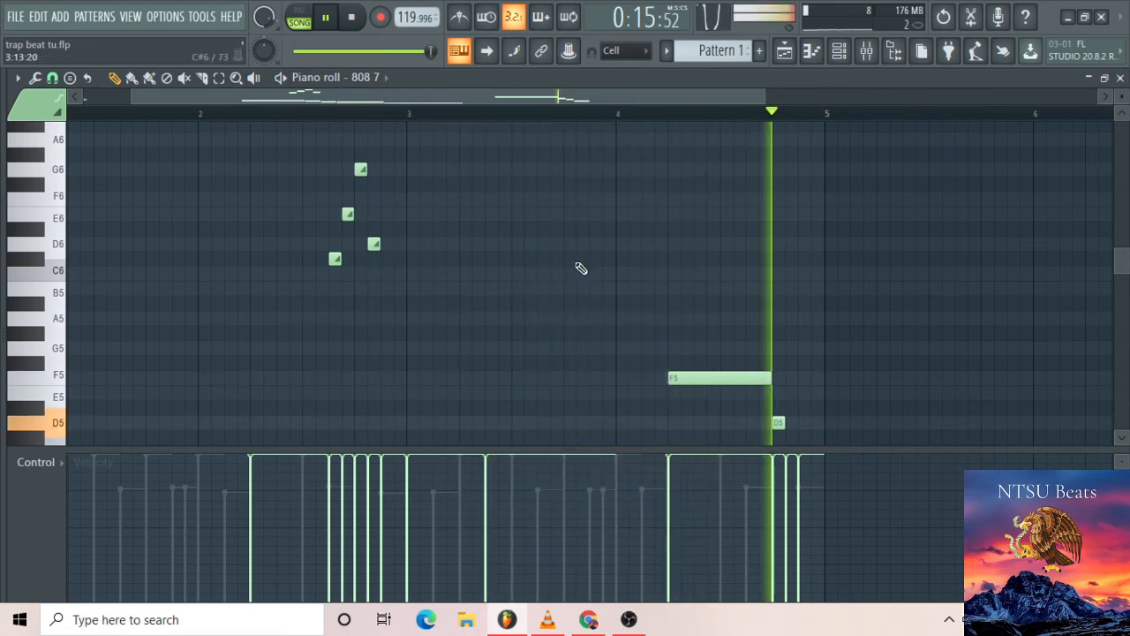
scroll(635, 260, down, 5)
scroll(636, 259, down, 2)
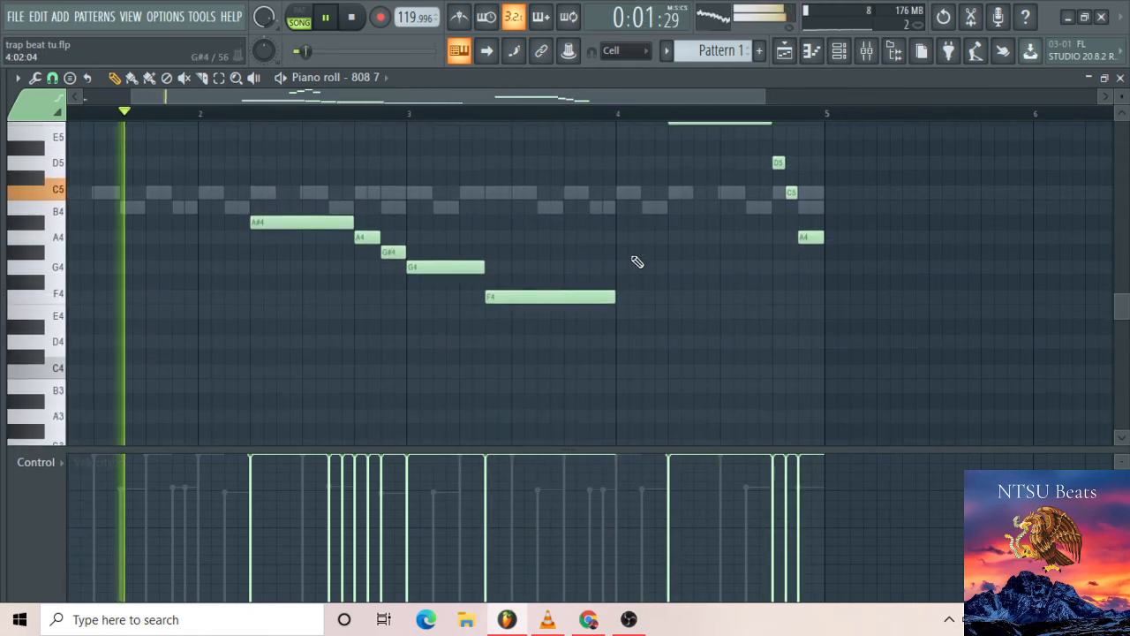
scroll(597, 306, up, 4)
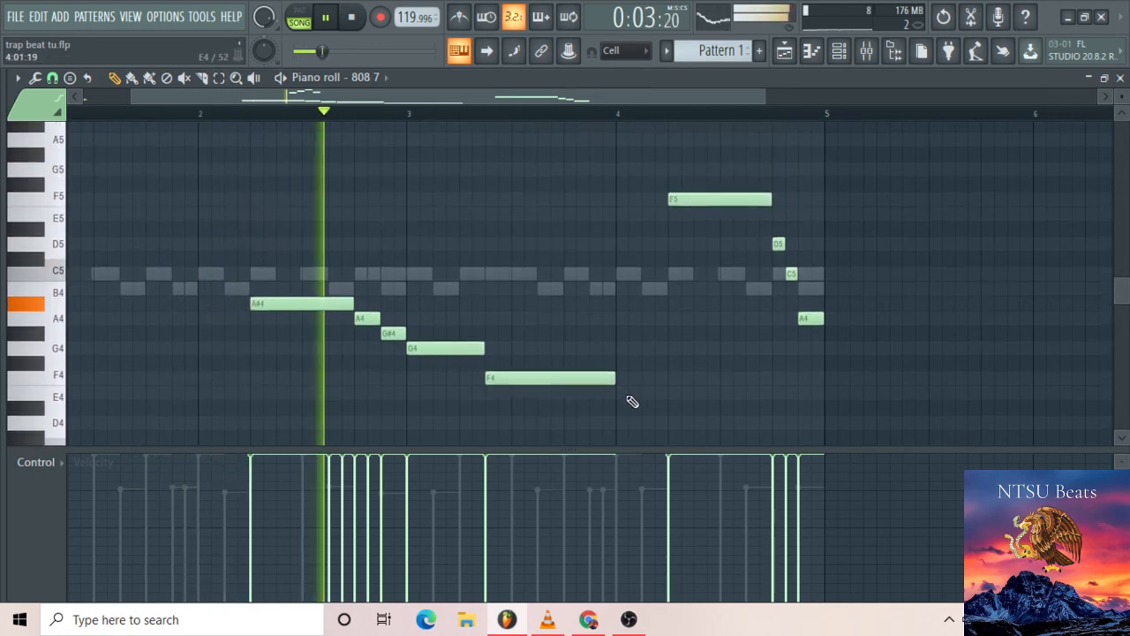
Lengthen the F4 bass note to reach the start of the F5 note in bar 4, and show the channel rack
drag(616, 379, 661, 382)
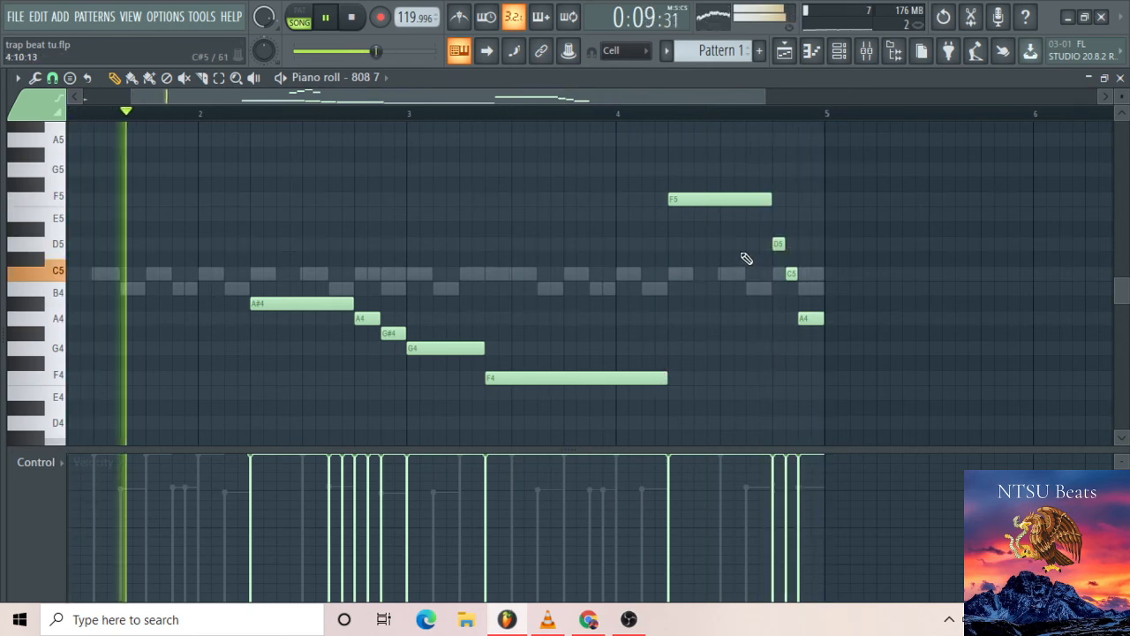
click(839, 51)
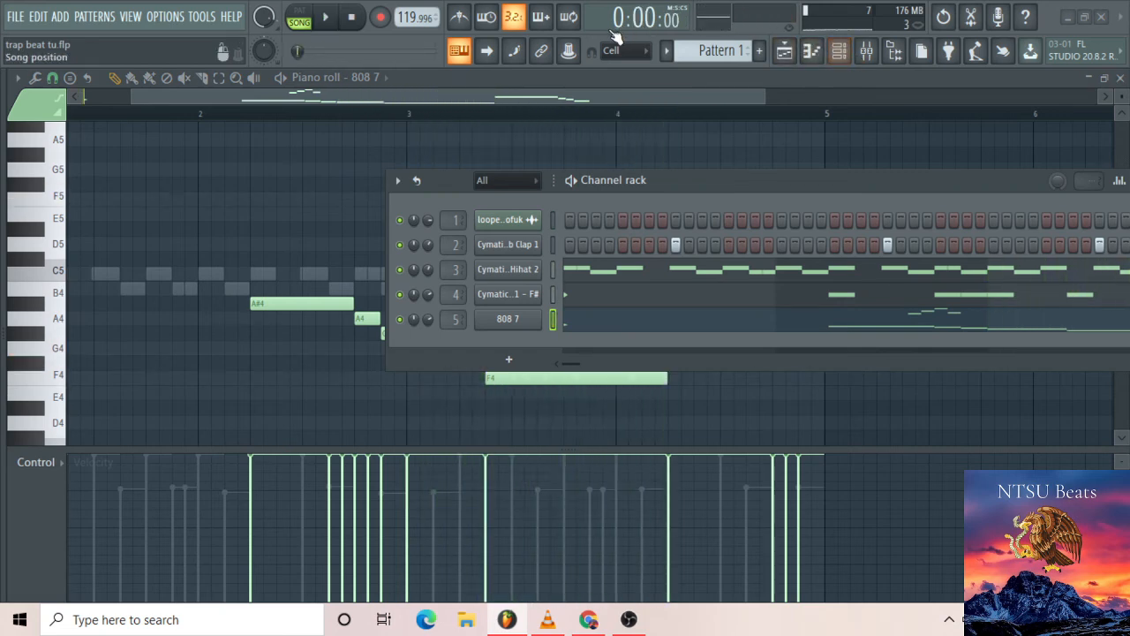
click(638, 620)
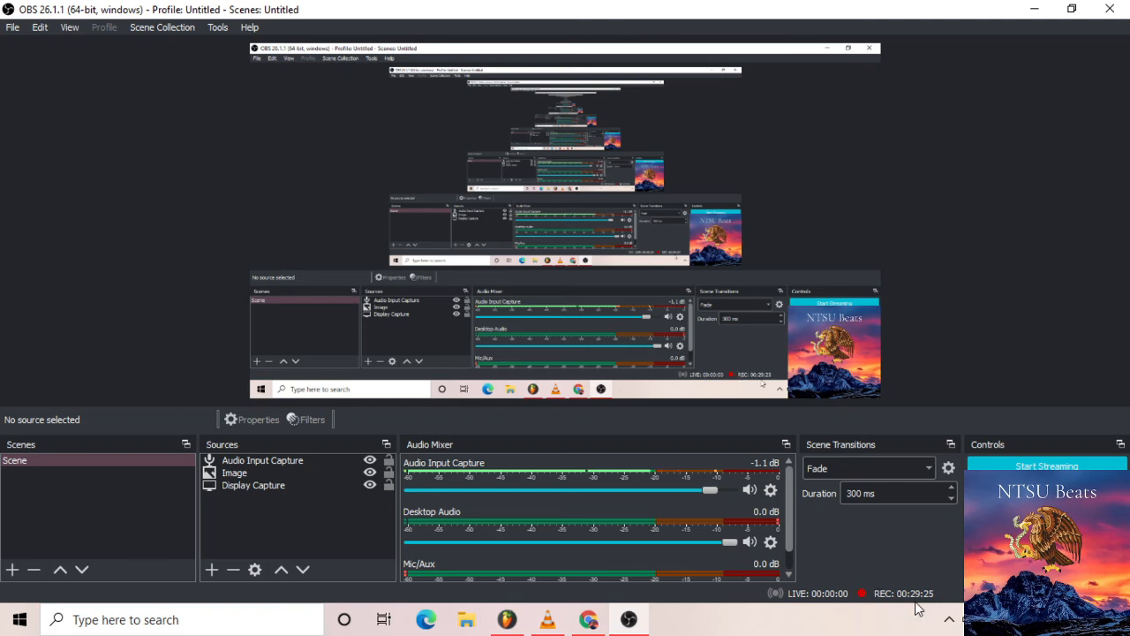
click(507, 621)
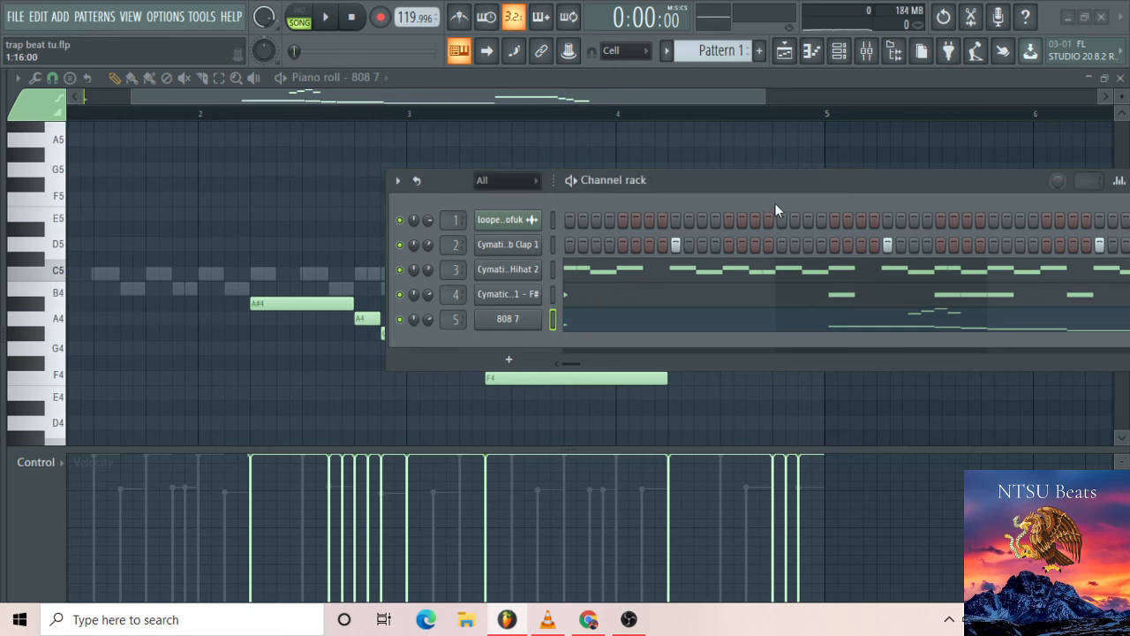
Rename mixer track Insert 5 as Bass and colour it green
click(870, 53)
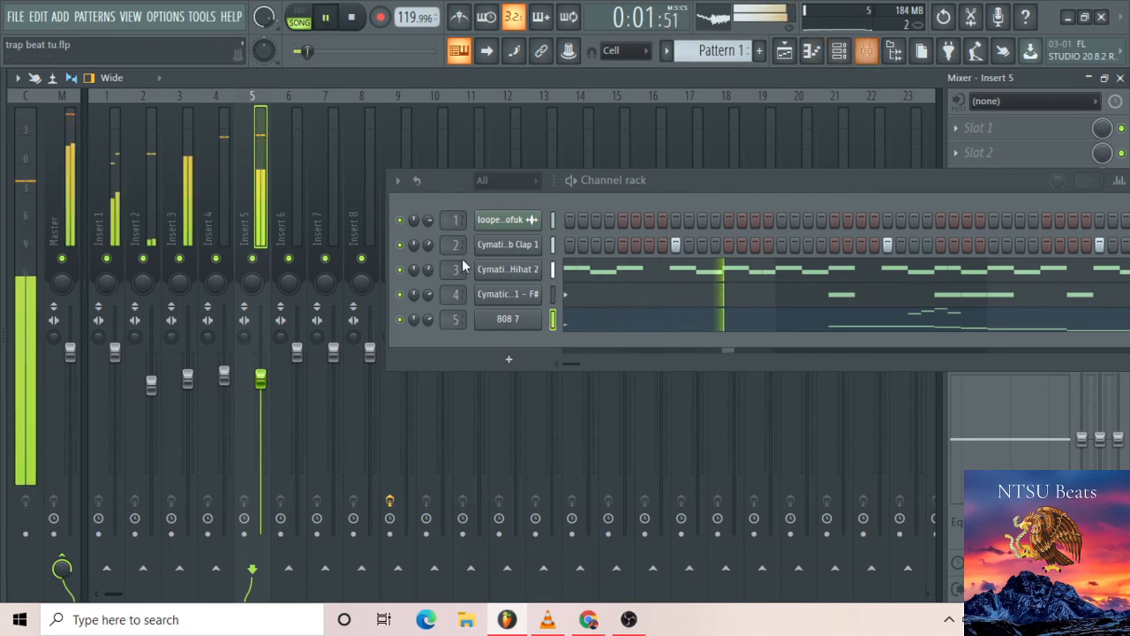
right_click(260, 104)
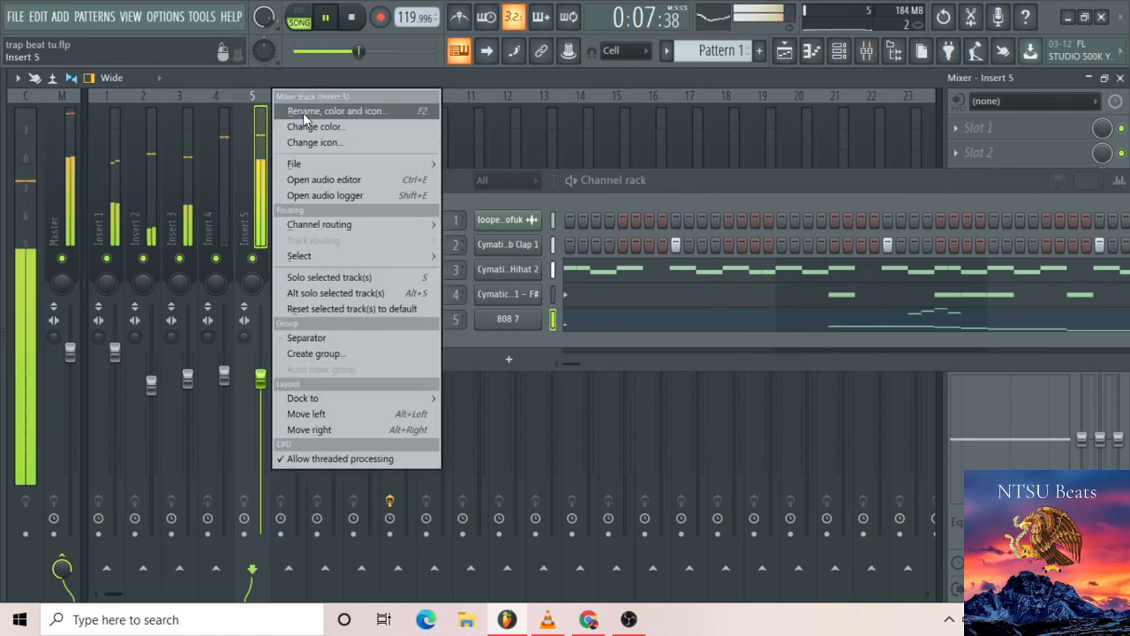
click(303, 112)
text(Bass)
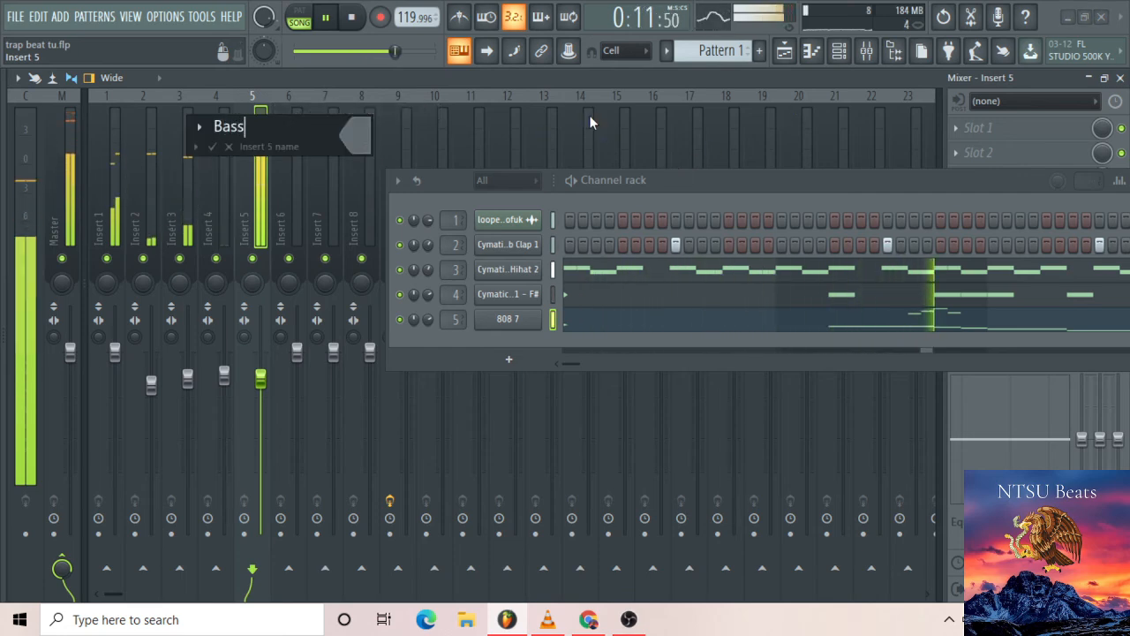
click(354, 136)
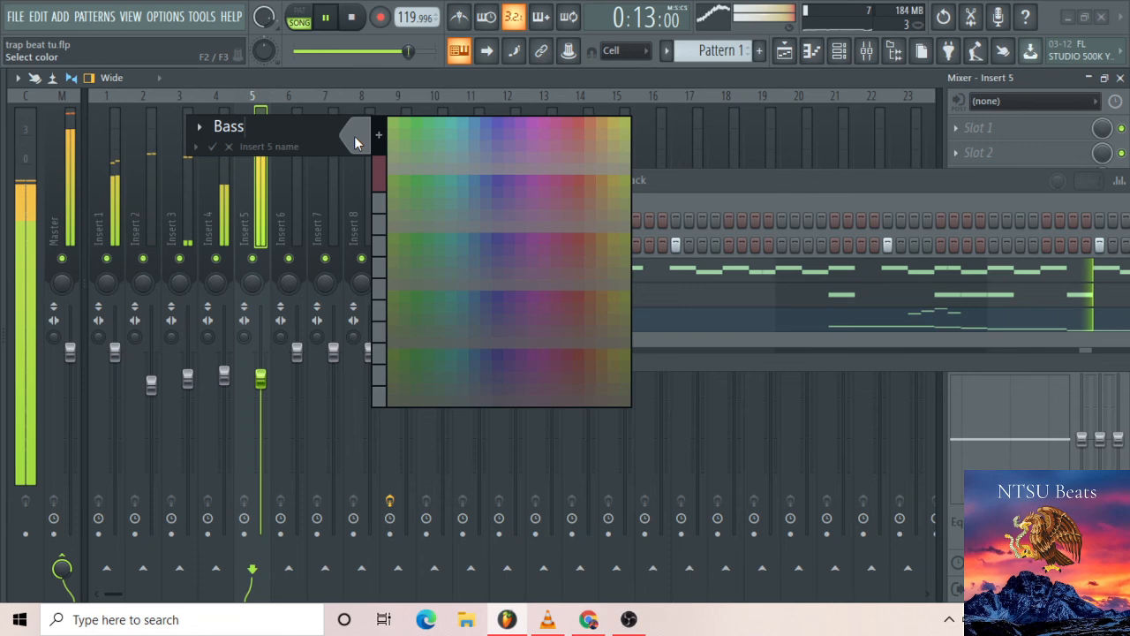
click(404, 131)
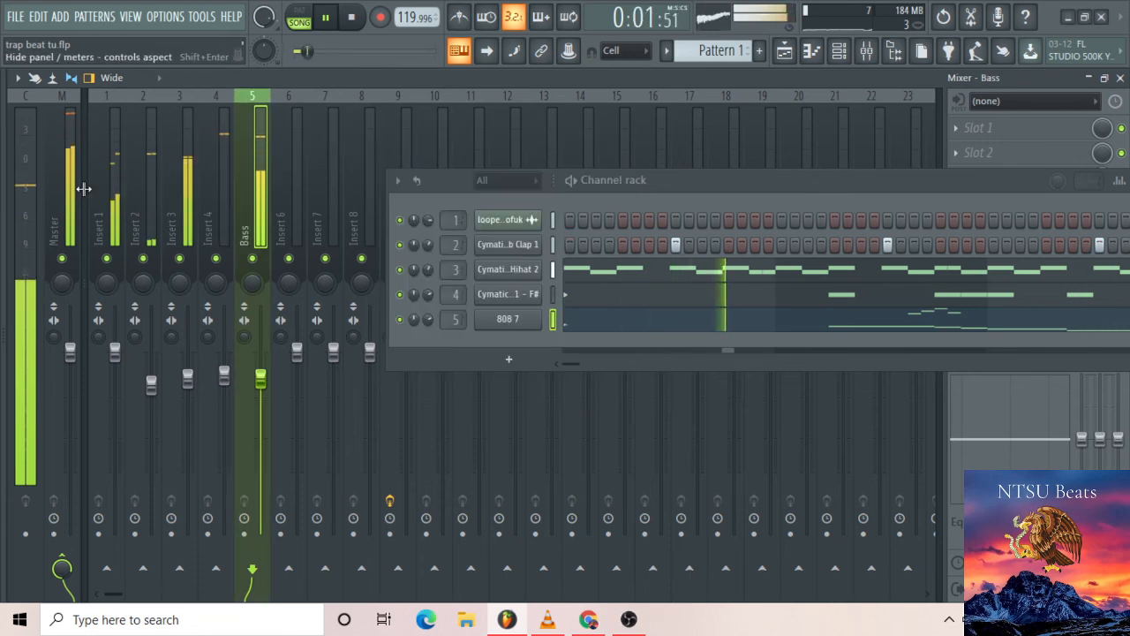
Rename mixer track Insert 4 as Kick and colour it blue
right_click(223, 112)
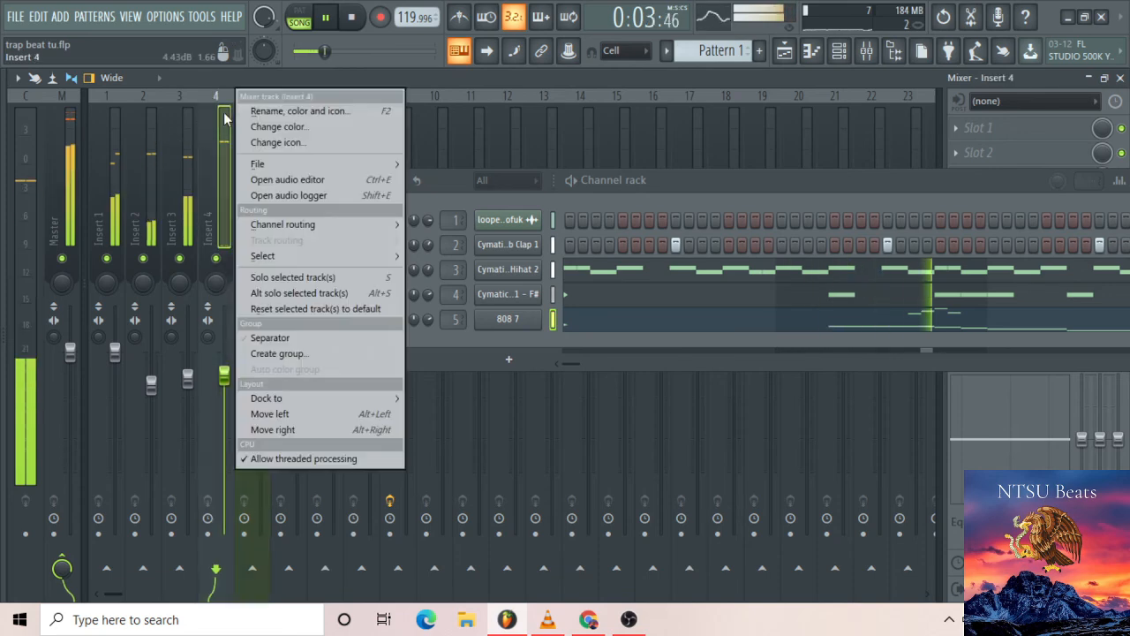
click(290, 110)
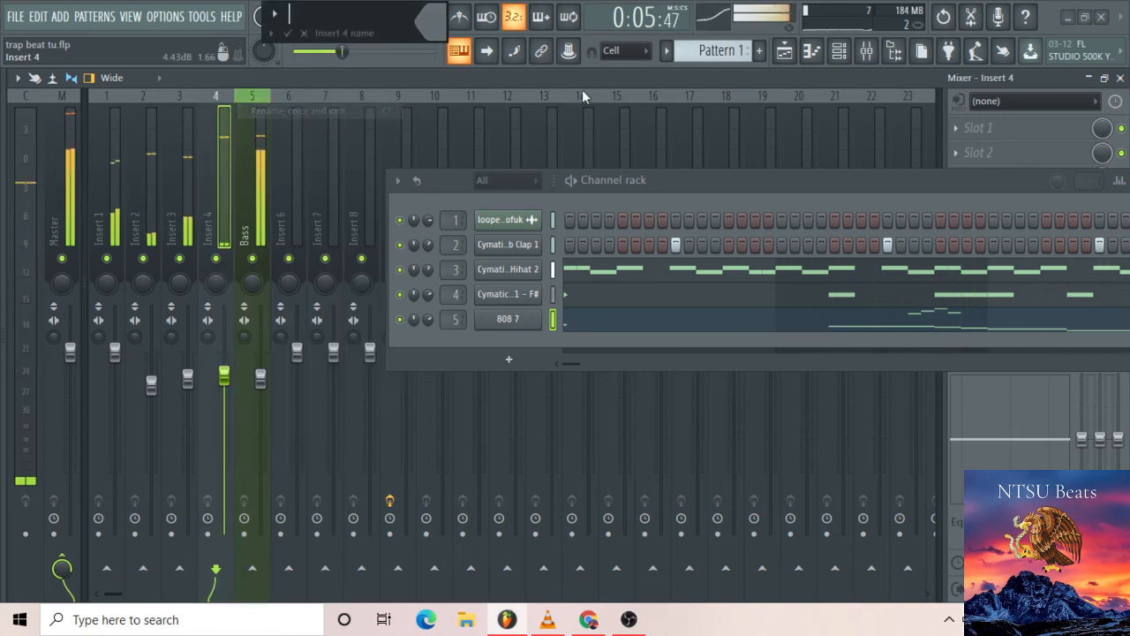
text(Kik)
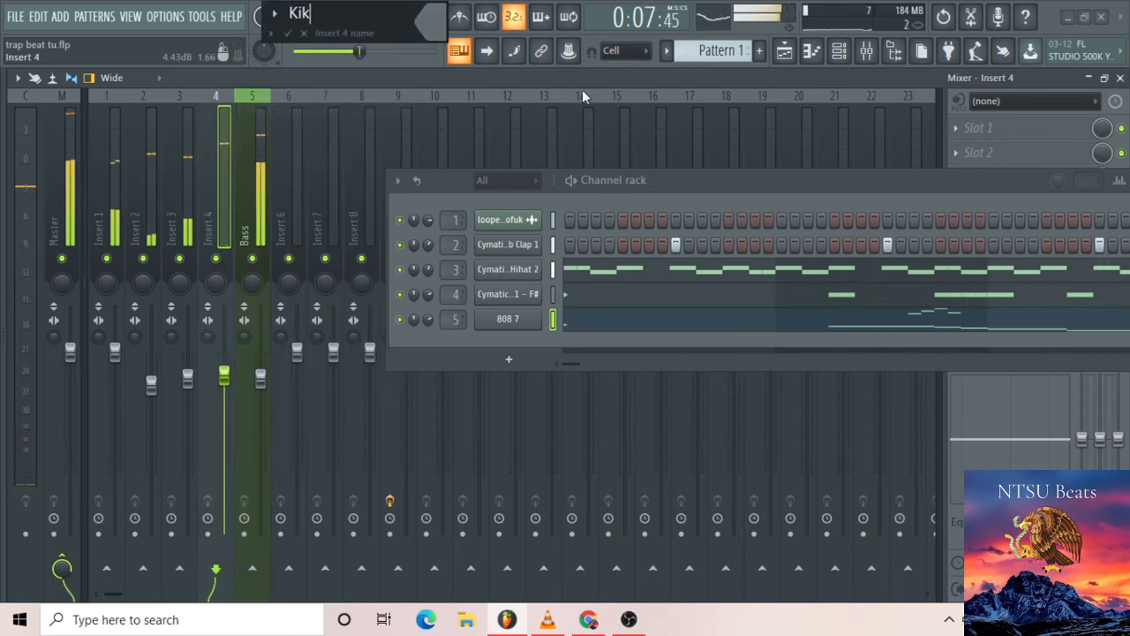
key(BackSpace)
text(ck)
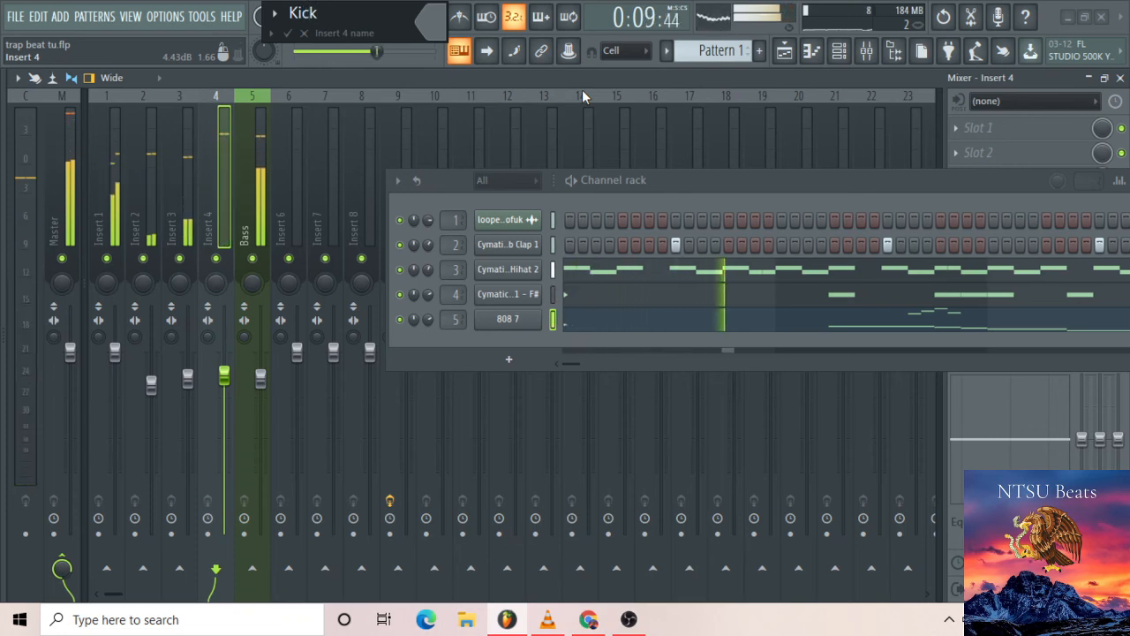
click(431, 23)
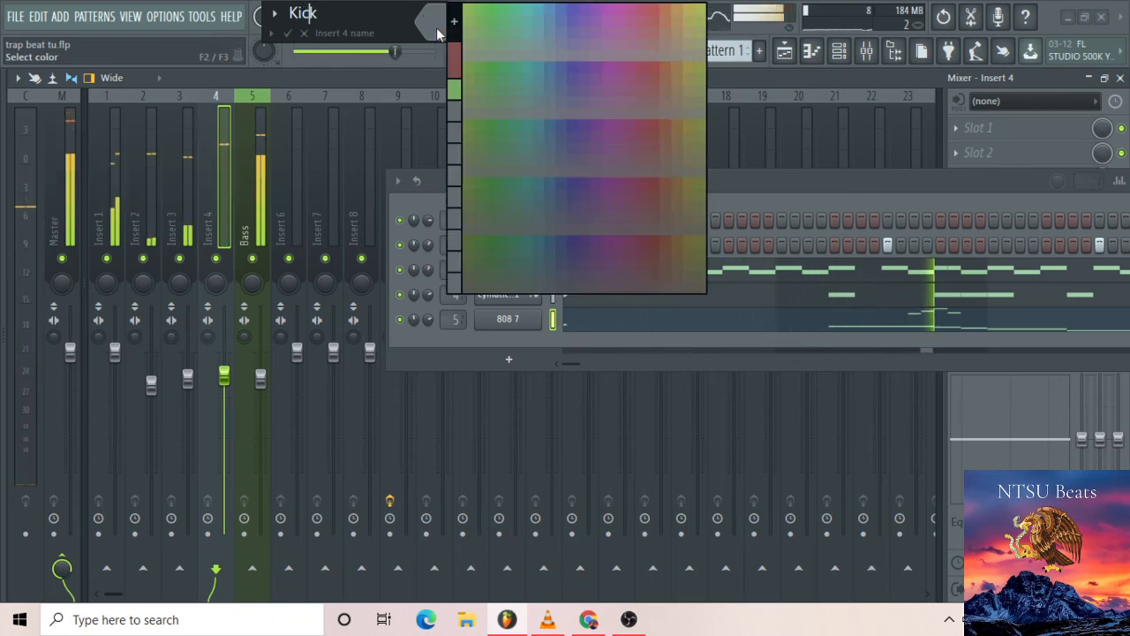
click(555, 14)
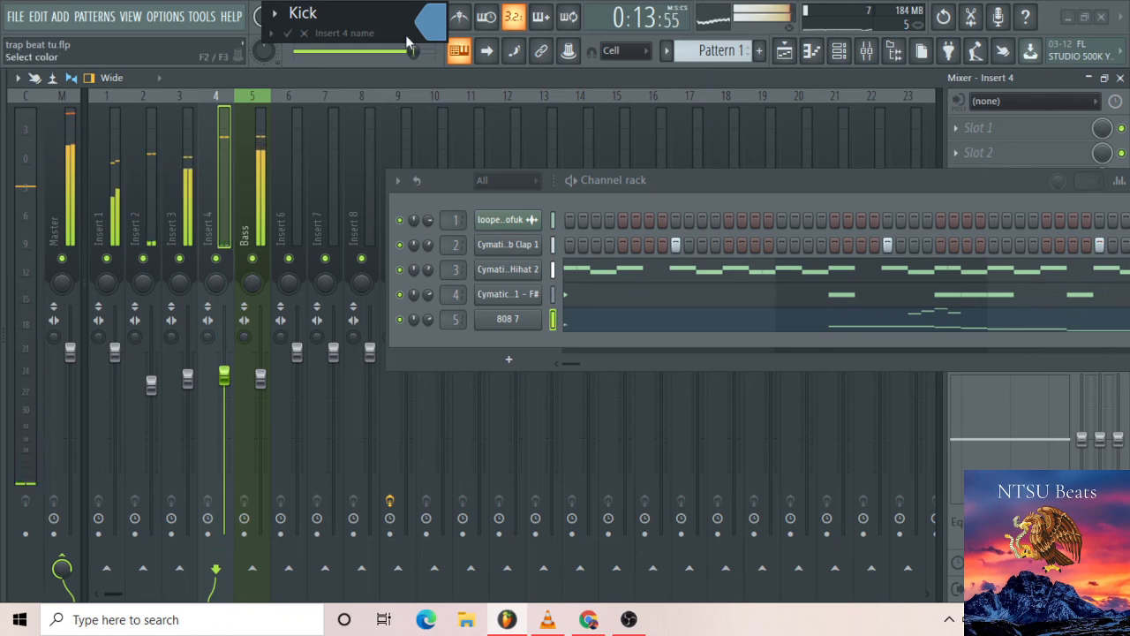
click(289, 34)
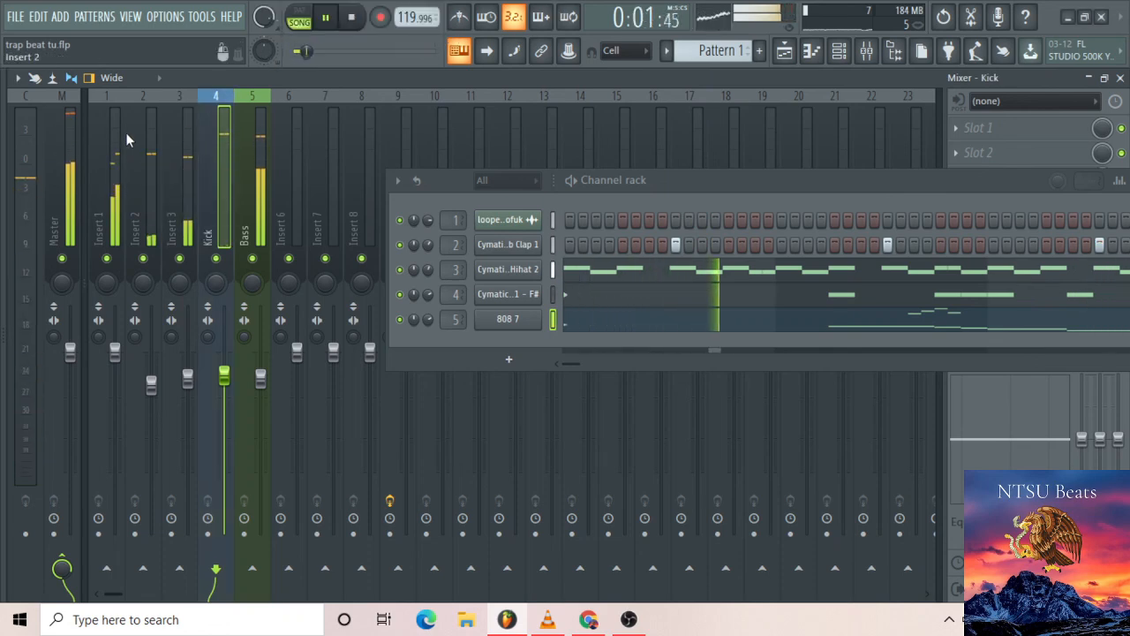
Rename mixer track Insert 3 as HHats and colour it magenta
right_click(195, 116)
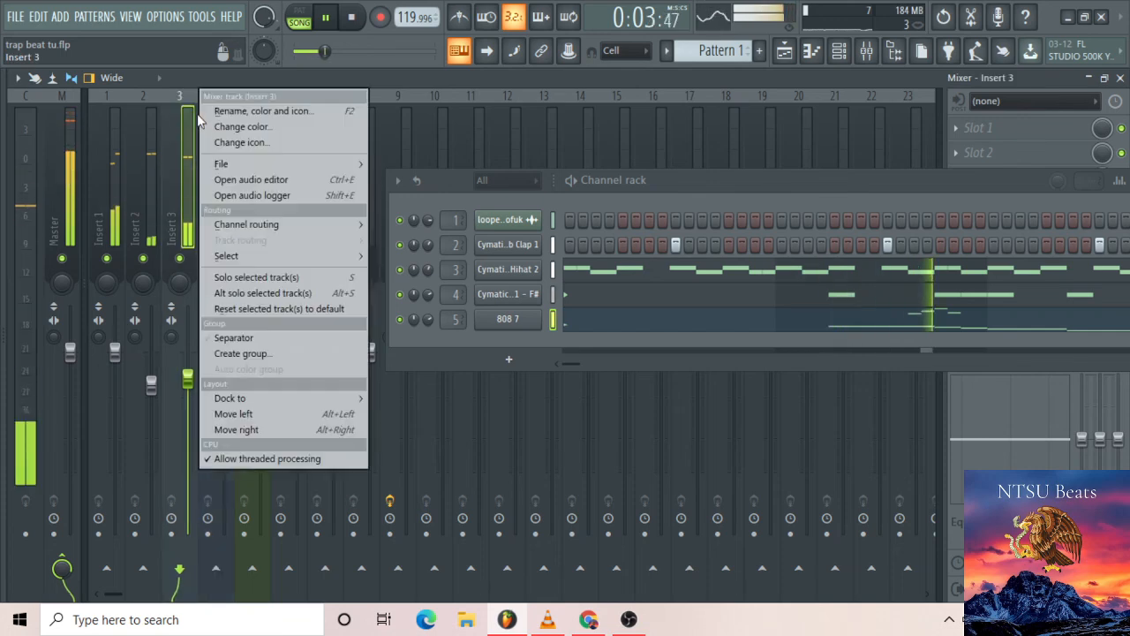
click(212, 110)
text(H)
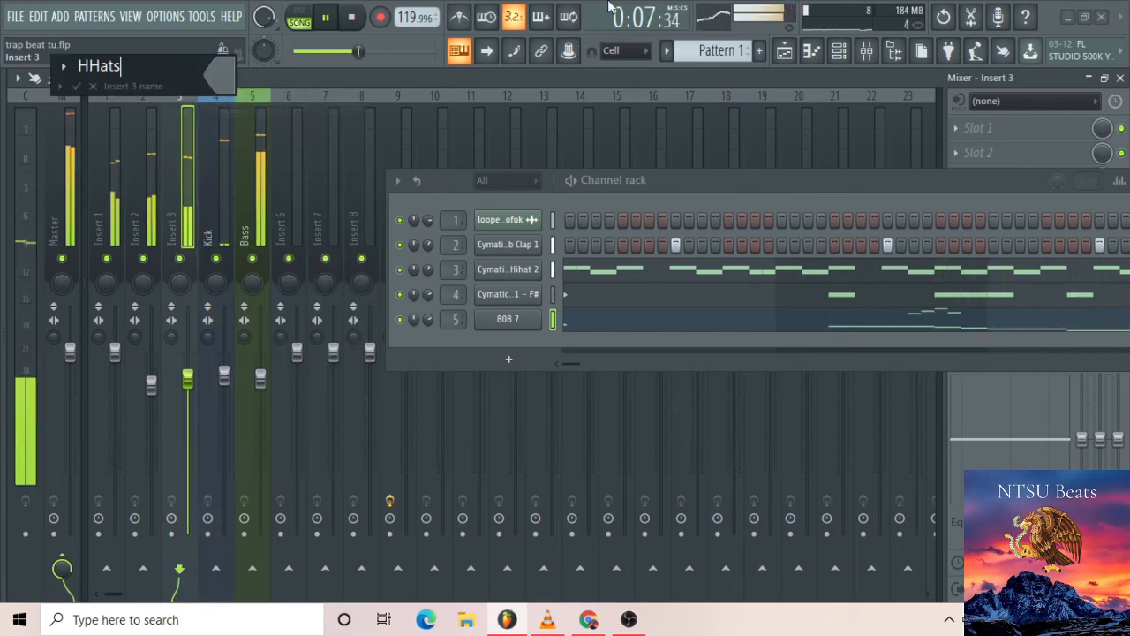
text(Hats)
click(219, 64)
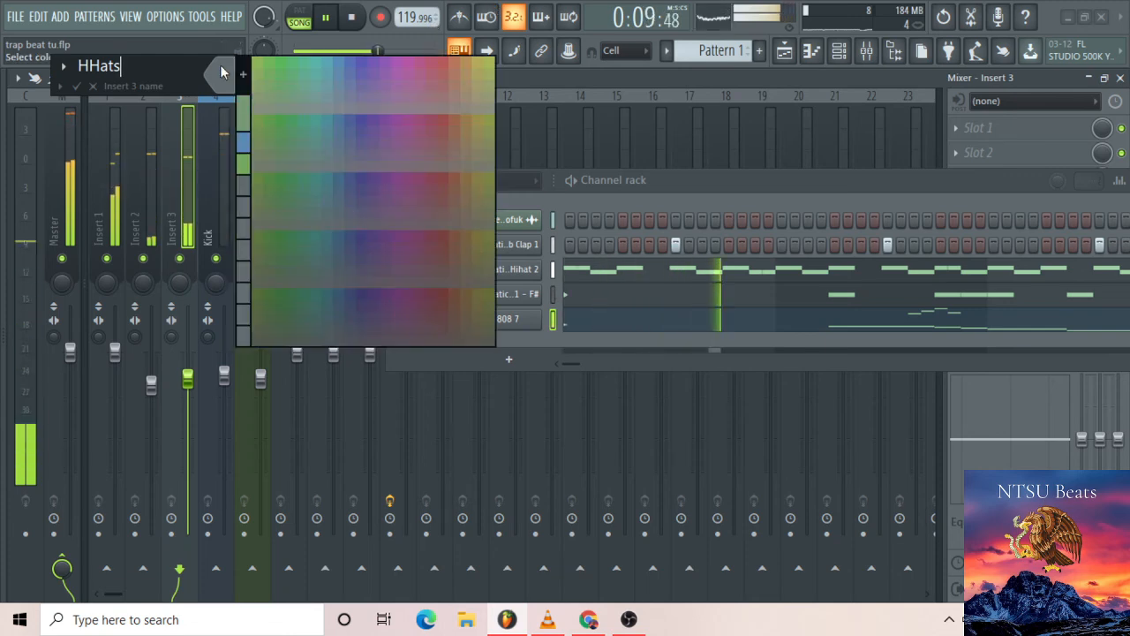
click(409, 65)
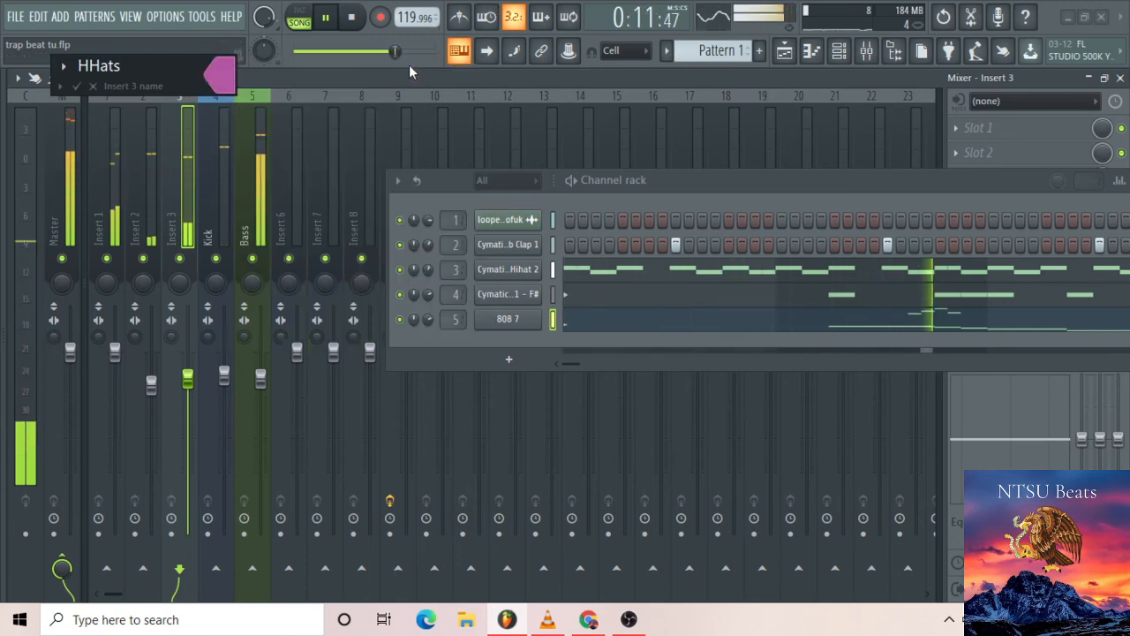
click(77, 86)
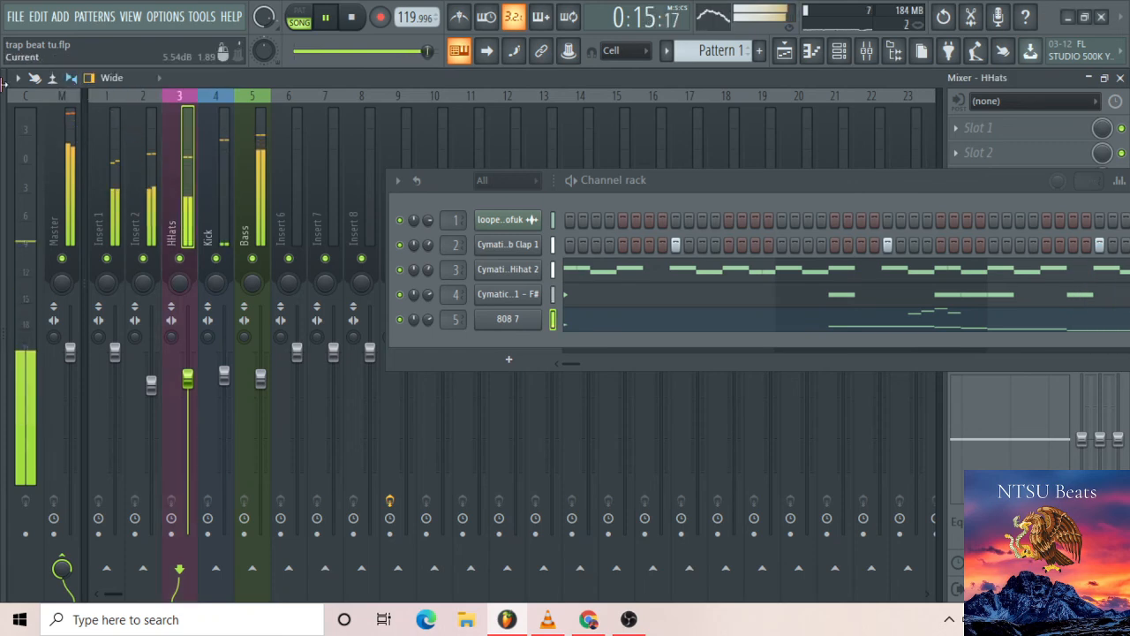
key(alt+F8)
key(alt+F8)
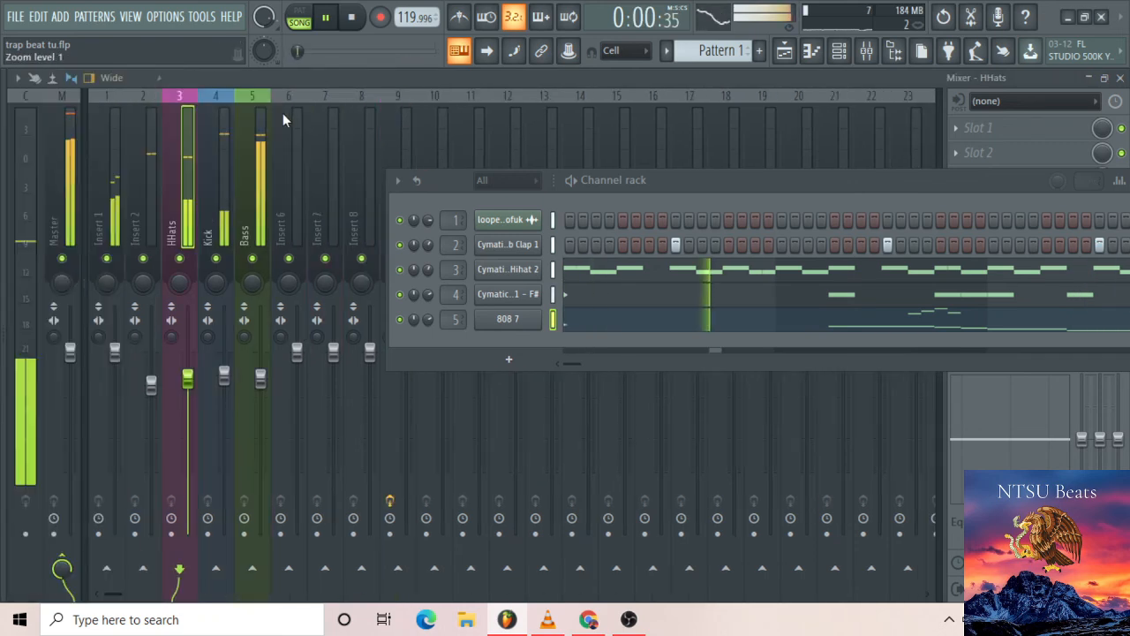
Rename mixer track Insert 2 as Clap, colour it yellow-green, and stop playback
right_click(155, 128)
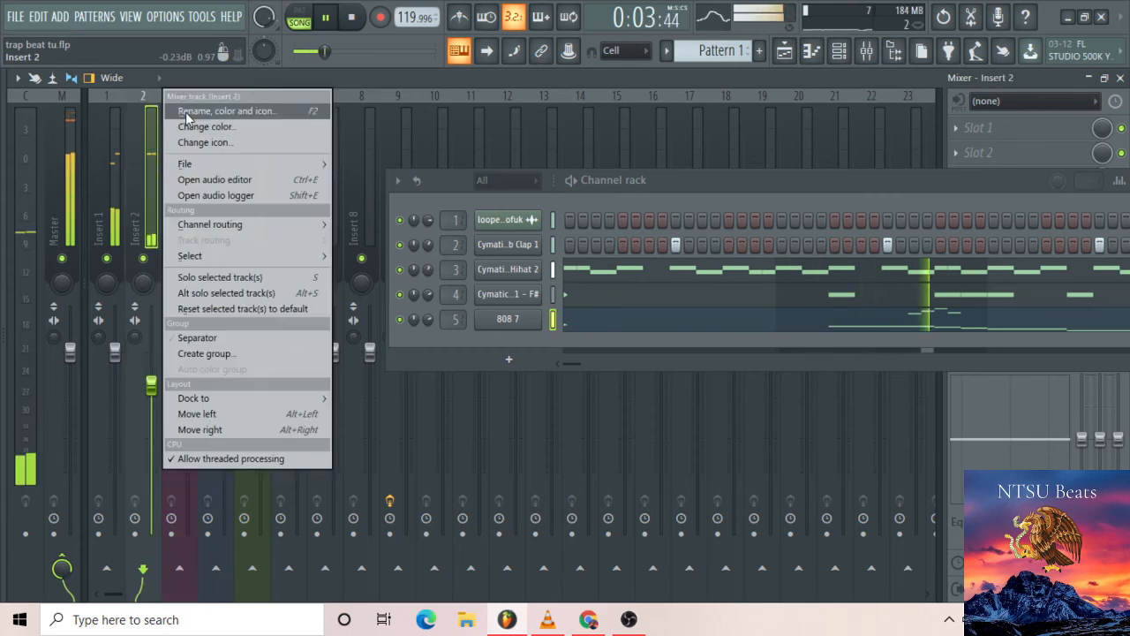
click(186, 111)
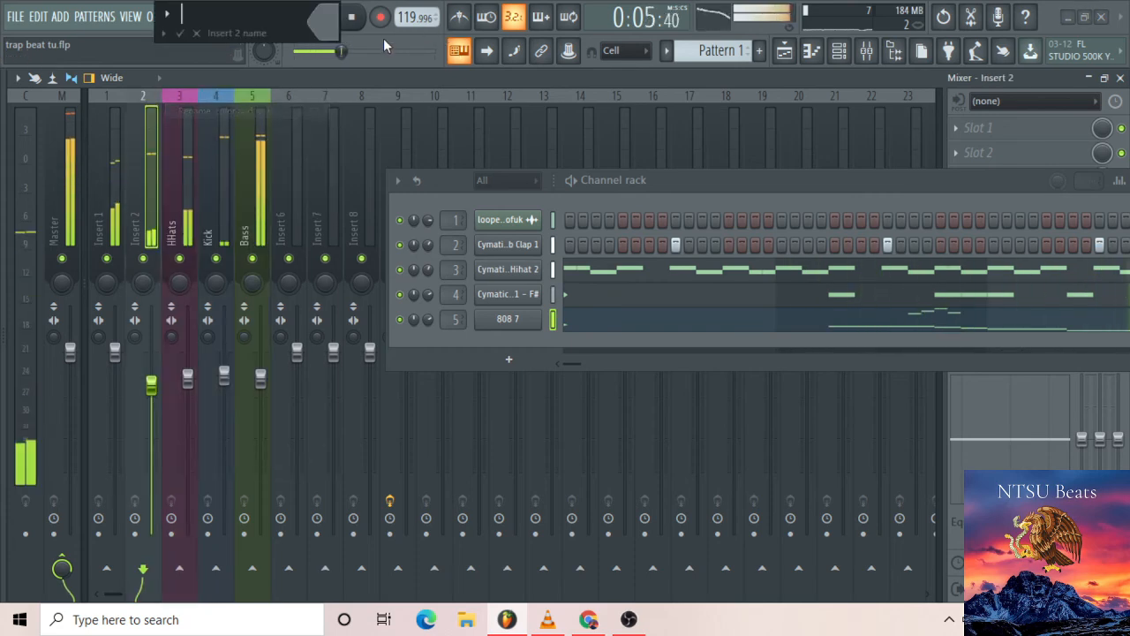
text(Clap)
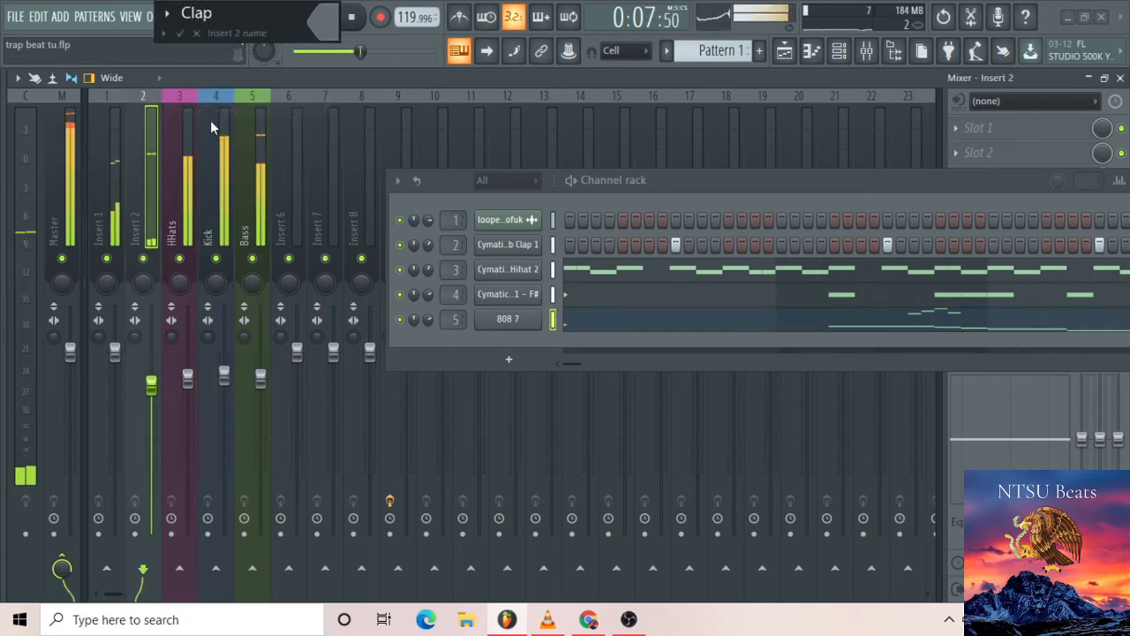
click(340, 27)
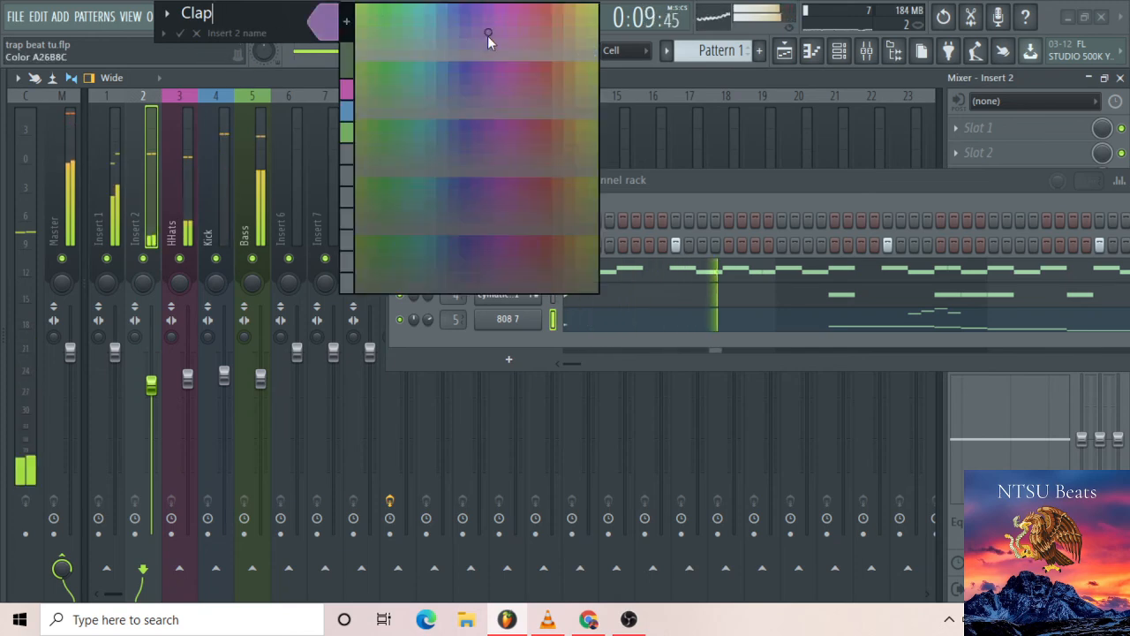
click(603, 19)
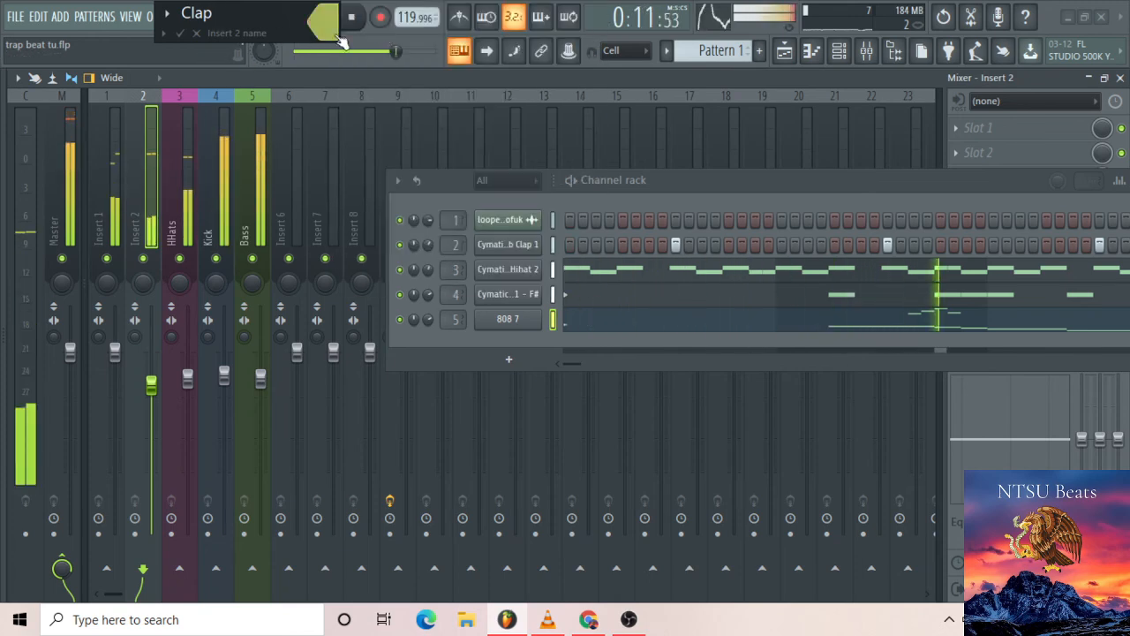
click(182, 33)
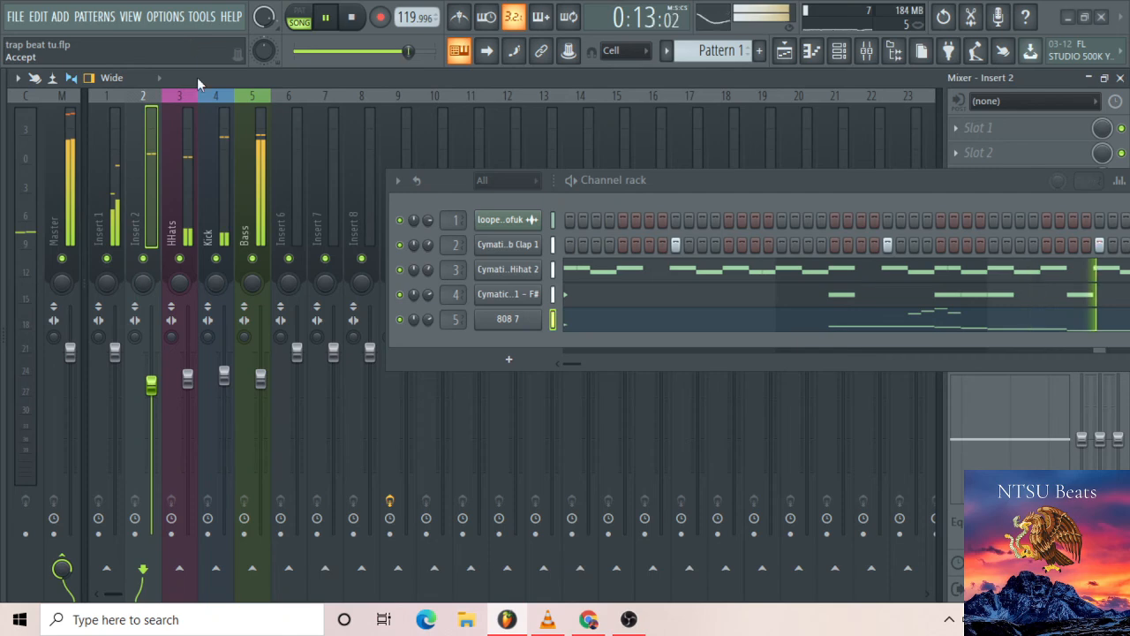
key(space)
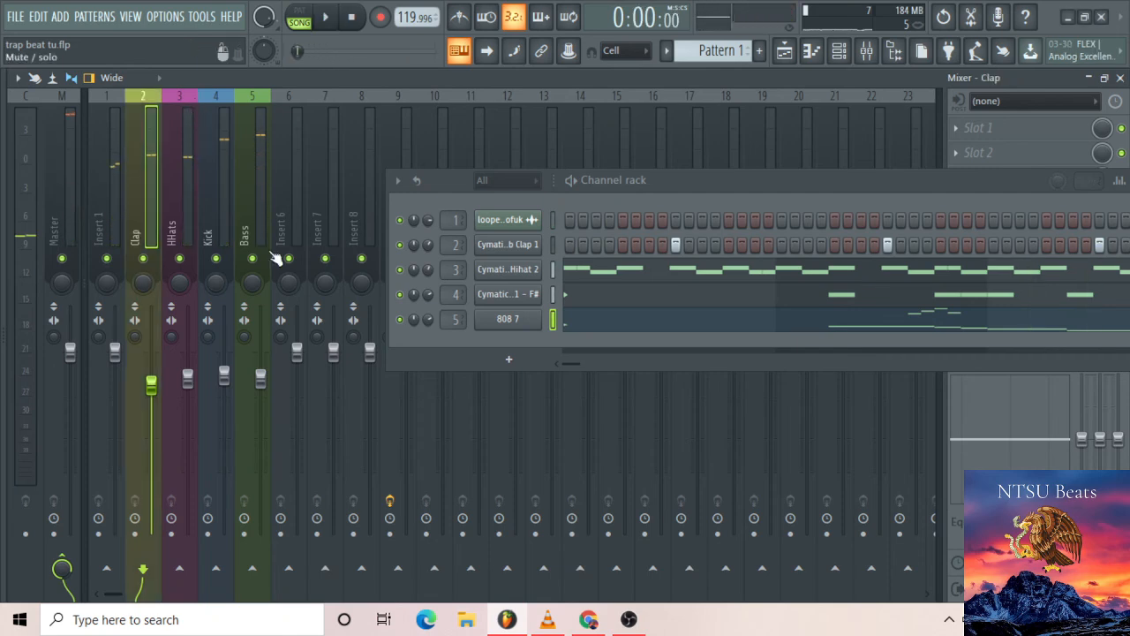
Solo the melody loop on channel 1 and start song playback with mixer track Insert 1 selected
click(103, 122)
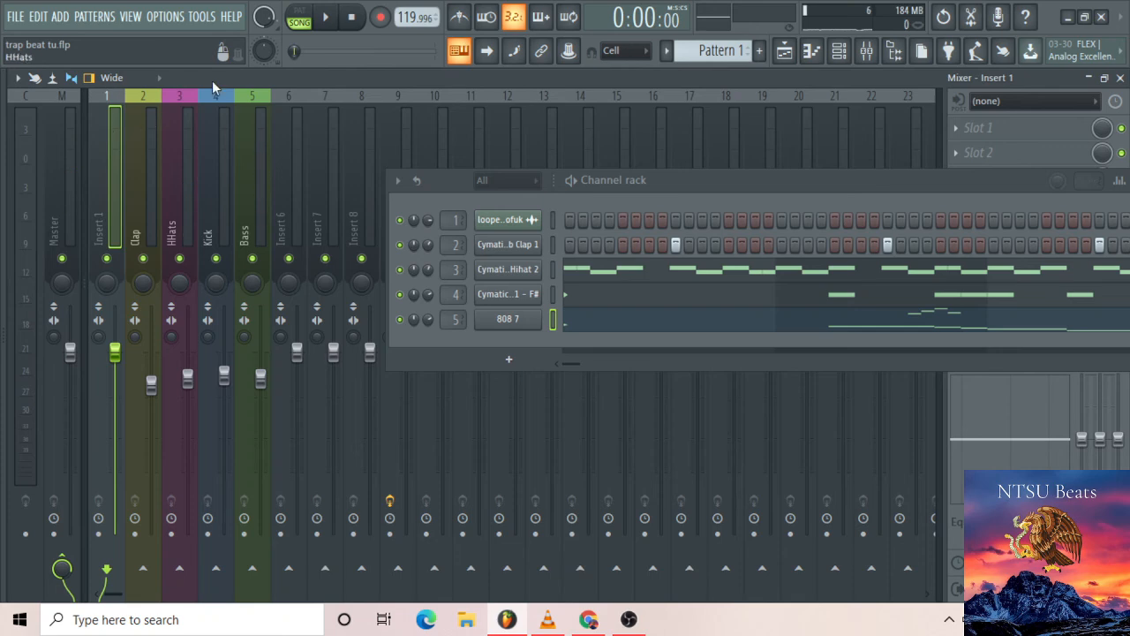
right_click(399, 222)
click(417, 232)
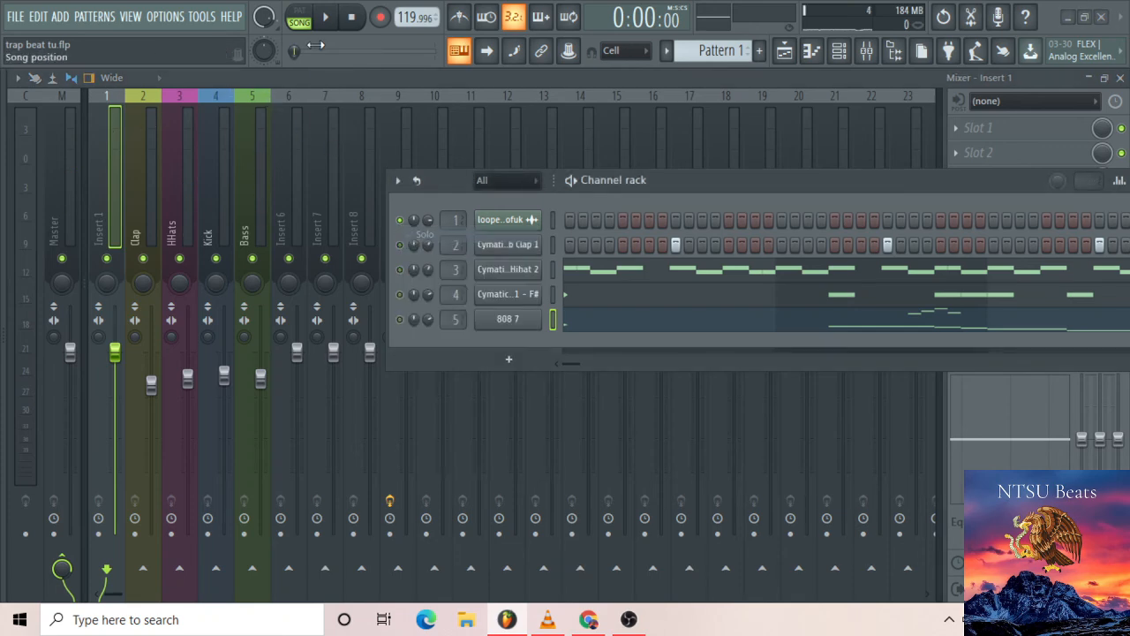
click(325, 18)
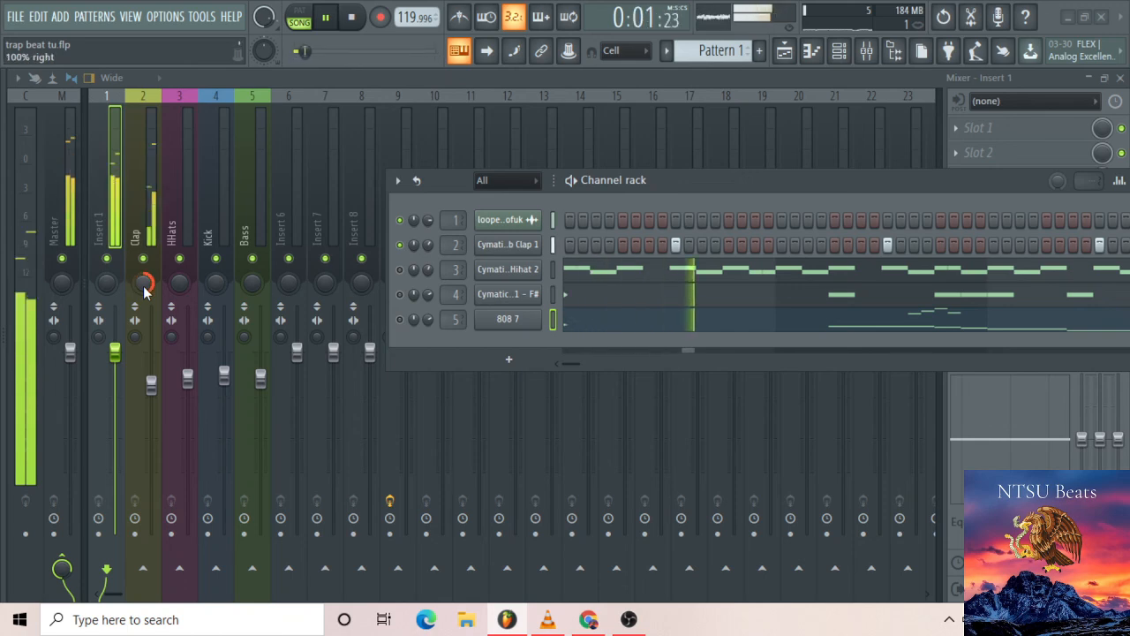
Reset the Clap mixer track's panning to its default
right_click(146, 288)
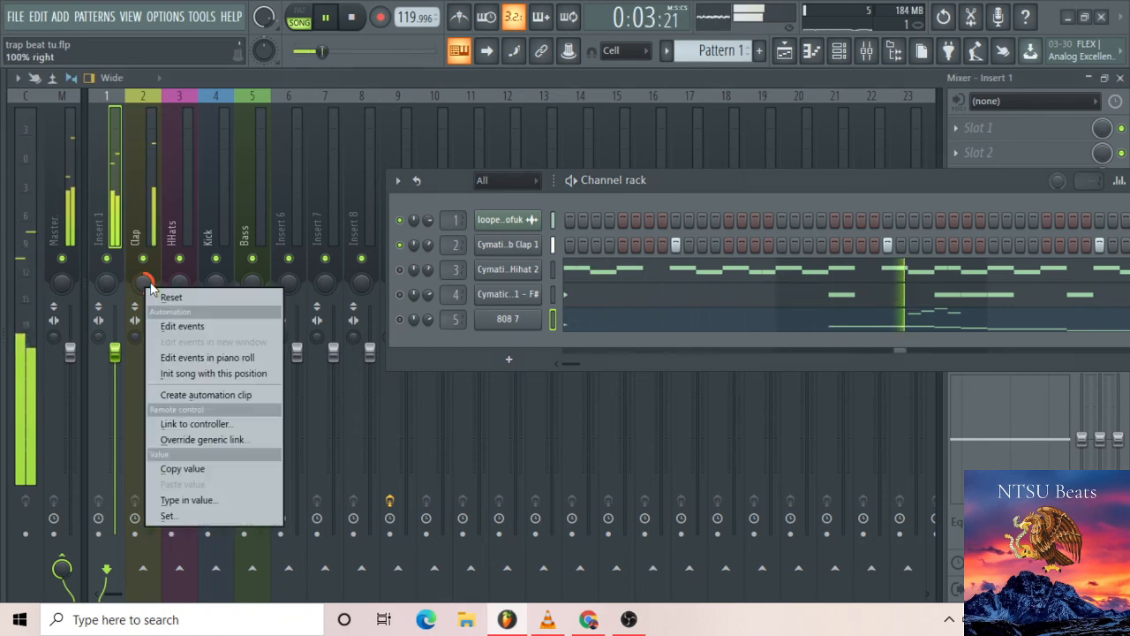
click(167, 298)
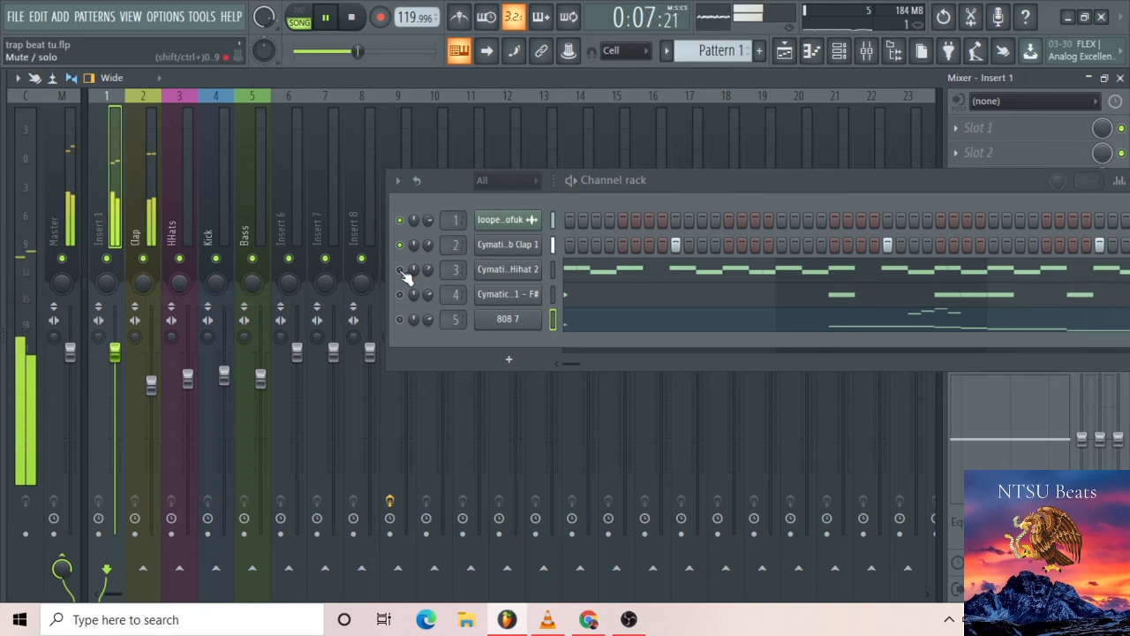
Load Fruity Reeverb 2 into the first effect slot of the HHats mixer track and move its window clear of the channel rack
click(180, 228)
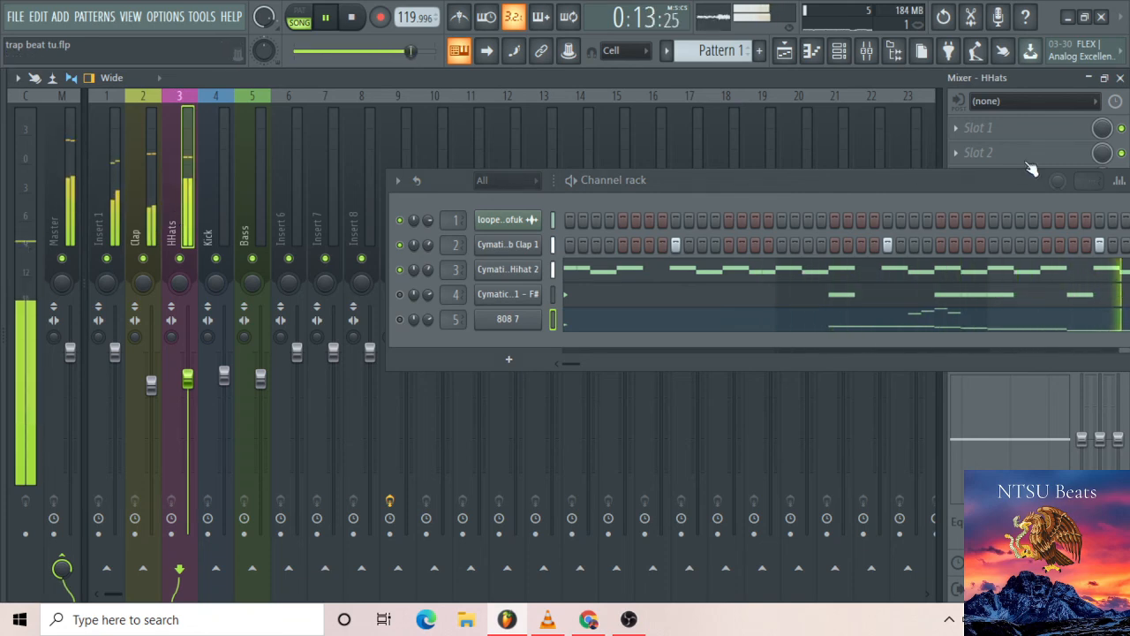
click(962, 125)
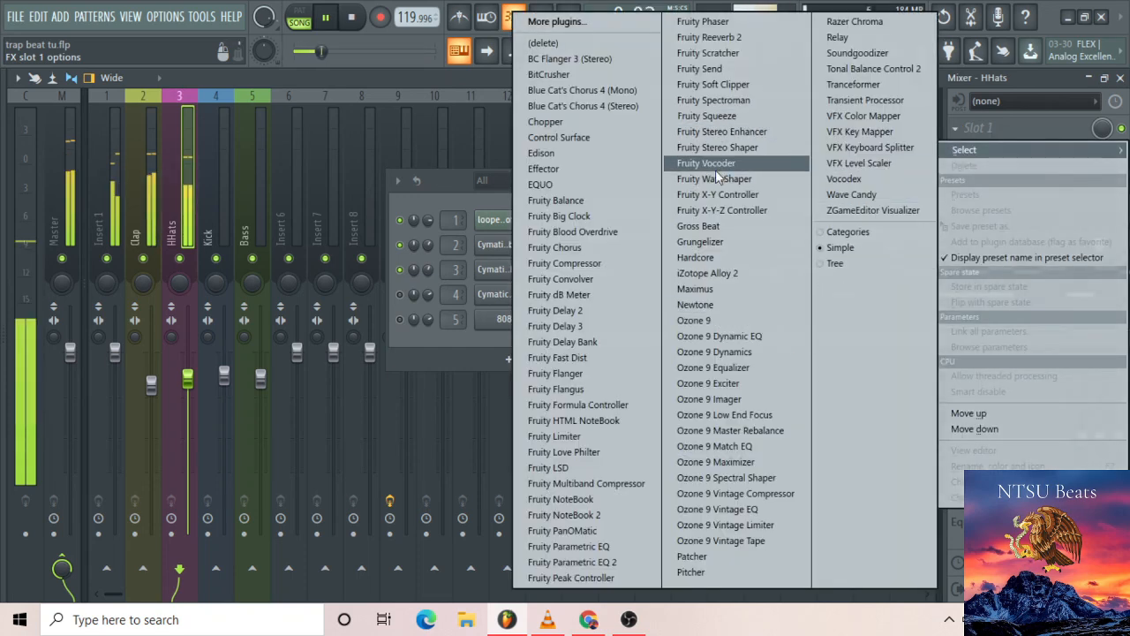
click(722, 38)
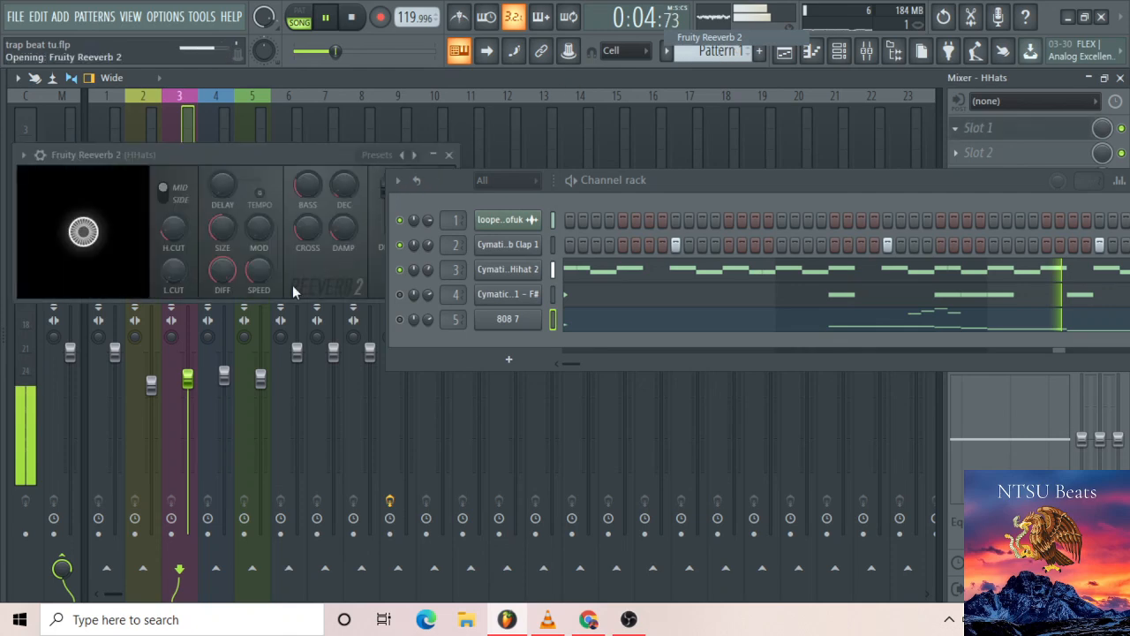
drag(343, 158, 395, 406)
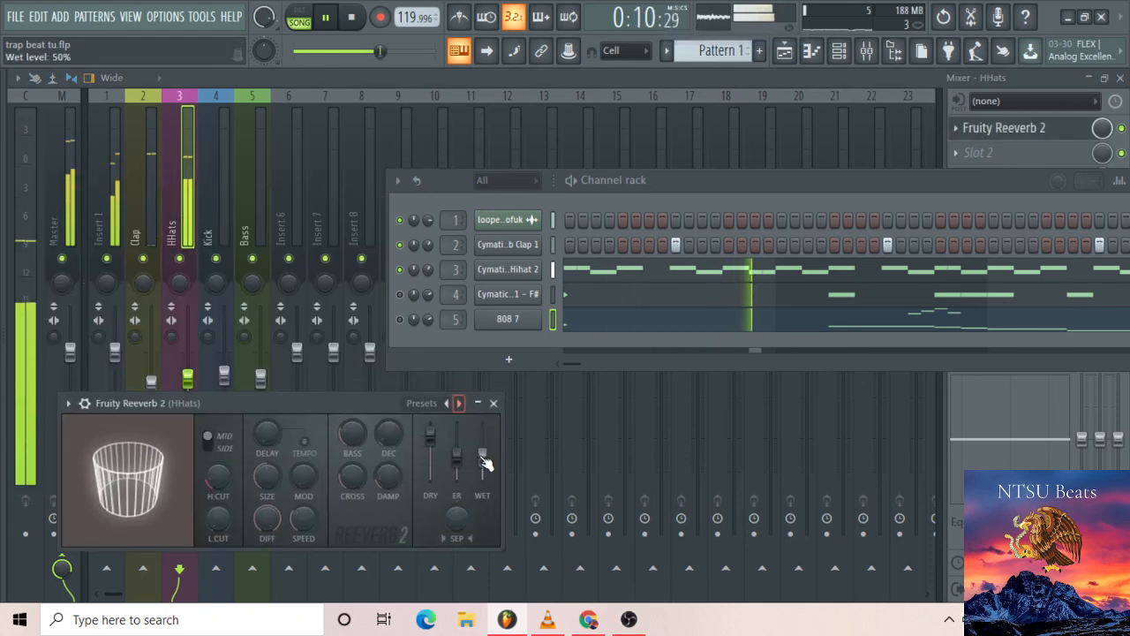
Set the HHats reverb's decay time to 0.7 sec and mod speed to 68%, then lower the track's volume to about -8.9 dB
drag(267, 476, 266, 477)
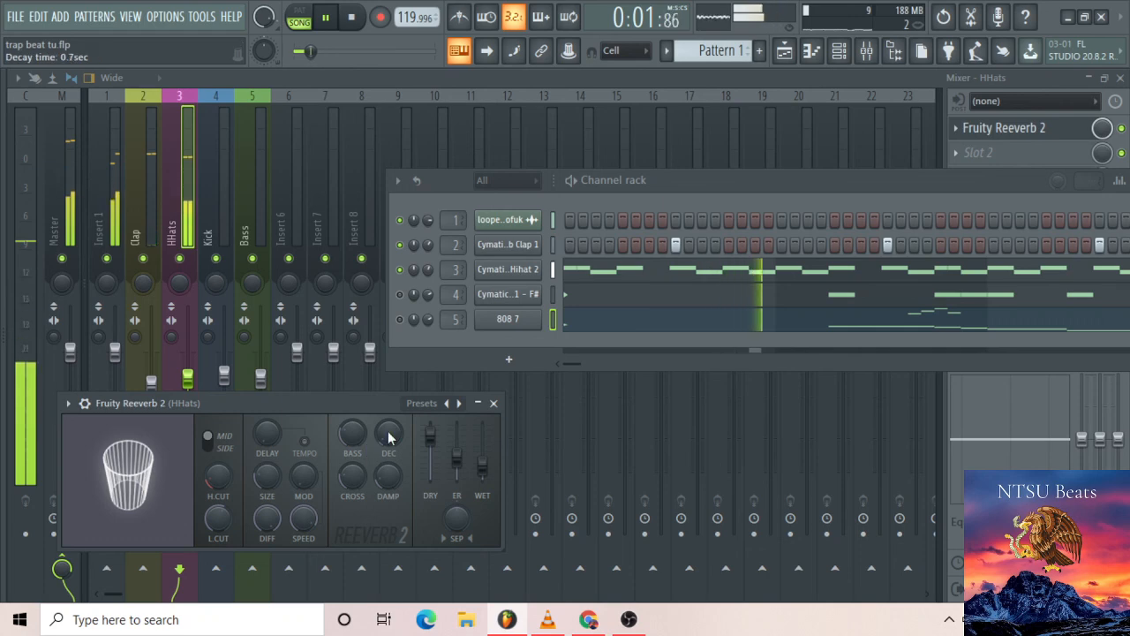
drag(352, 433, 351, 468)
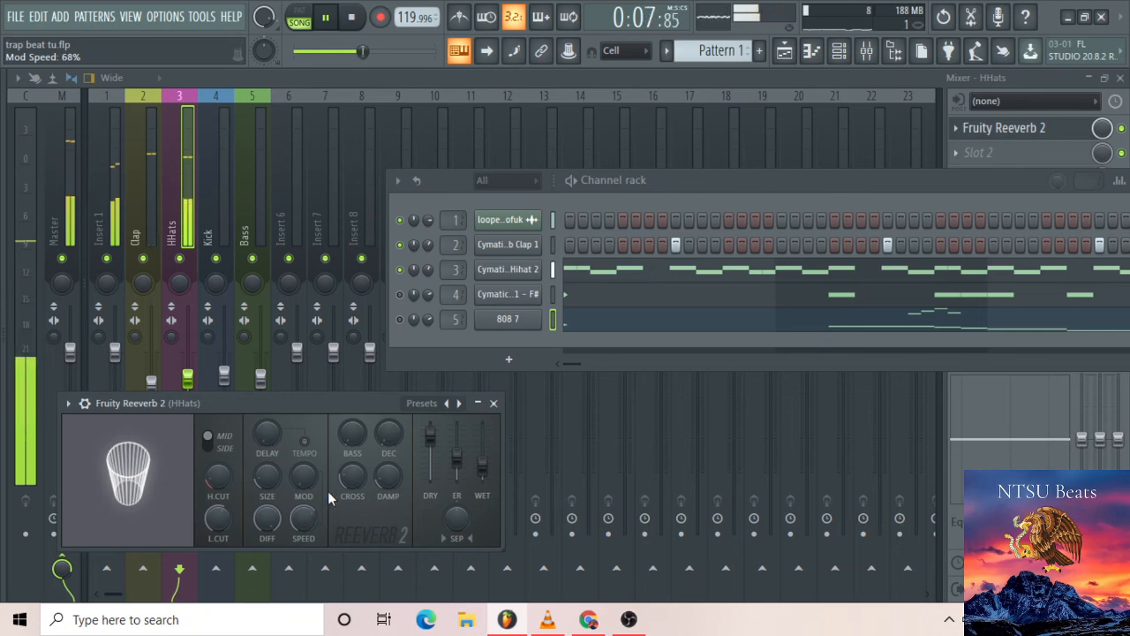
click(494, 402)
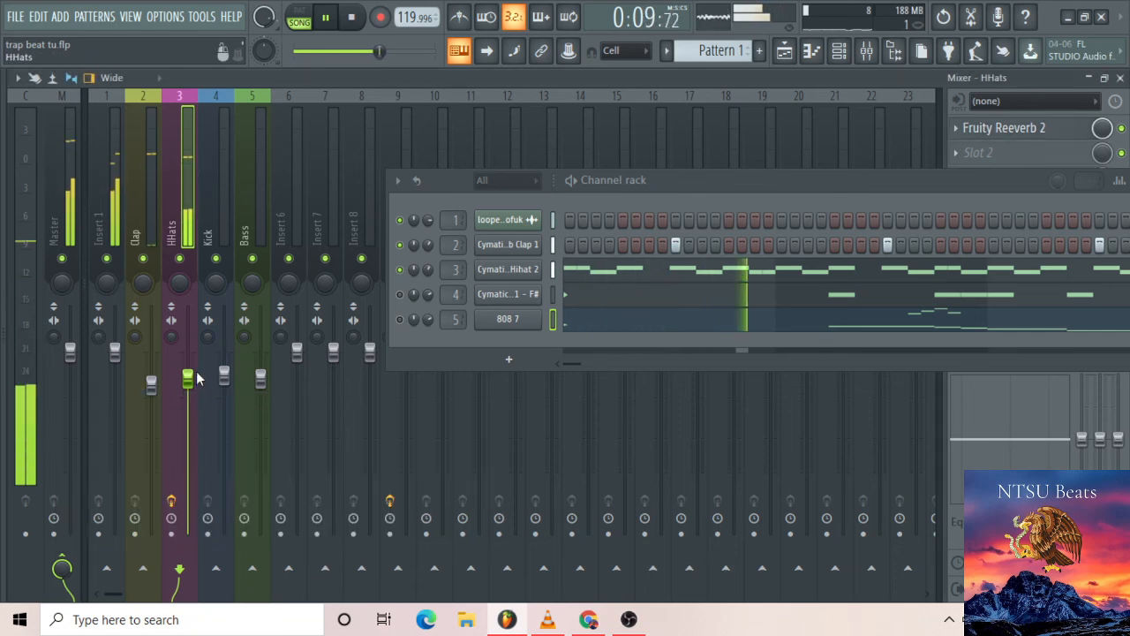
scroll(191, 378, down, 4)
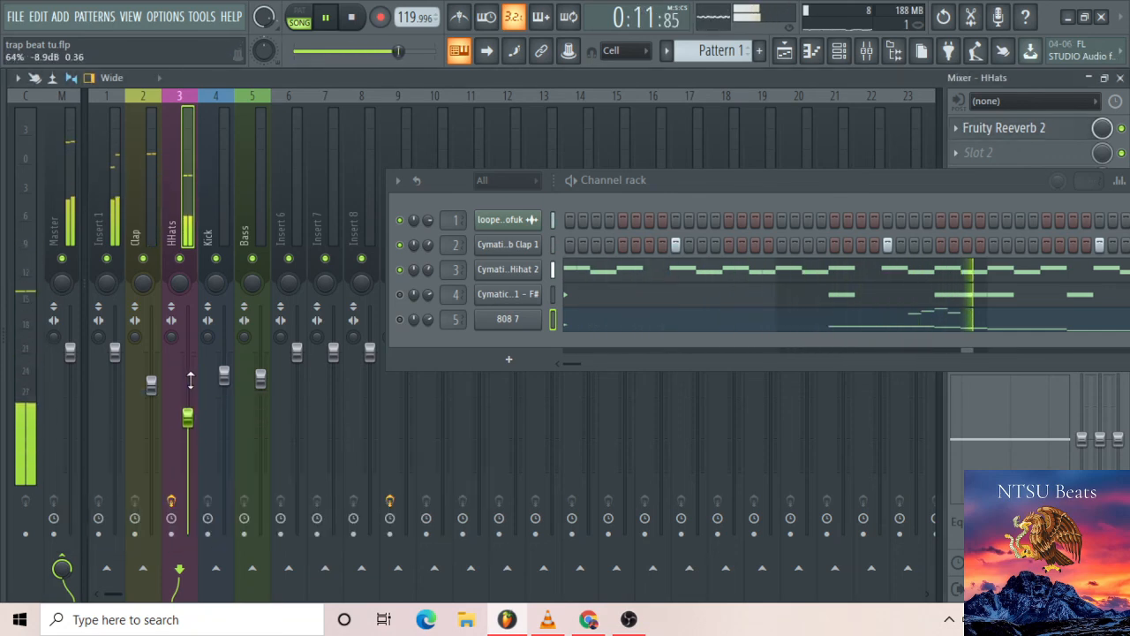
Select the Kick mixer track, unmute the kick on channel 4, and open its piano roll with the channel rack hidden
click(227, 183)
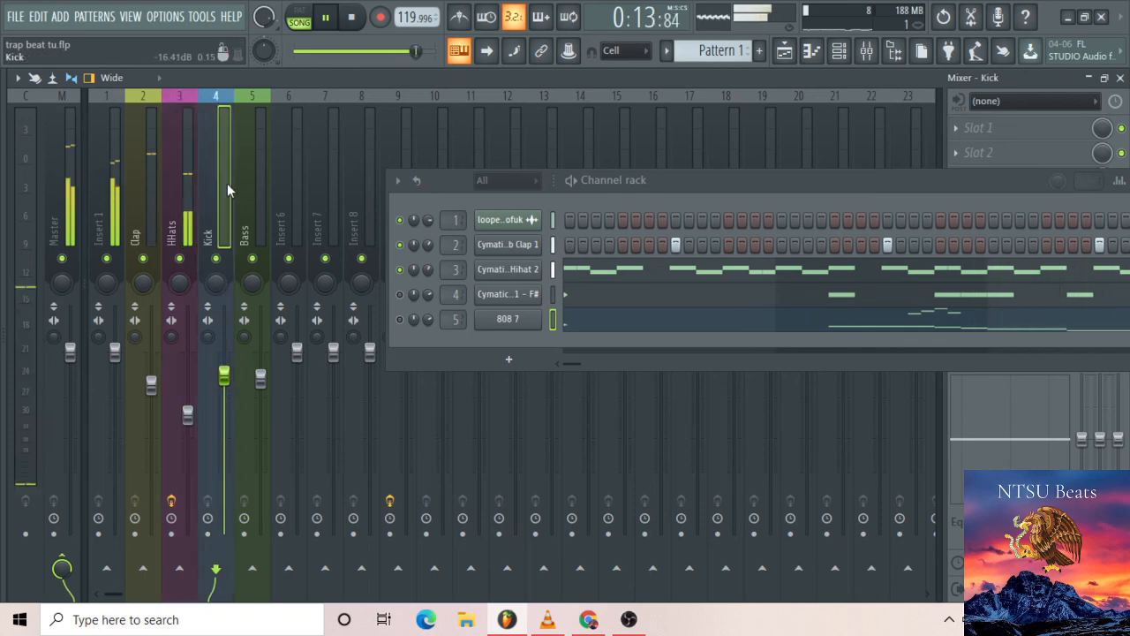
click(406, 297)
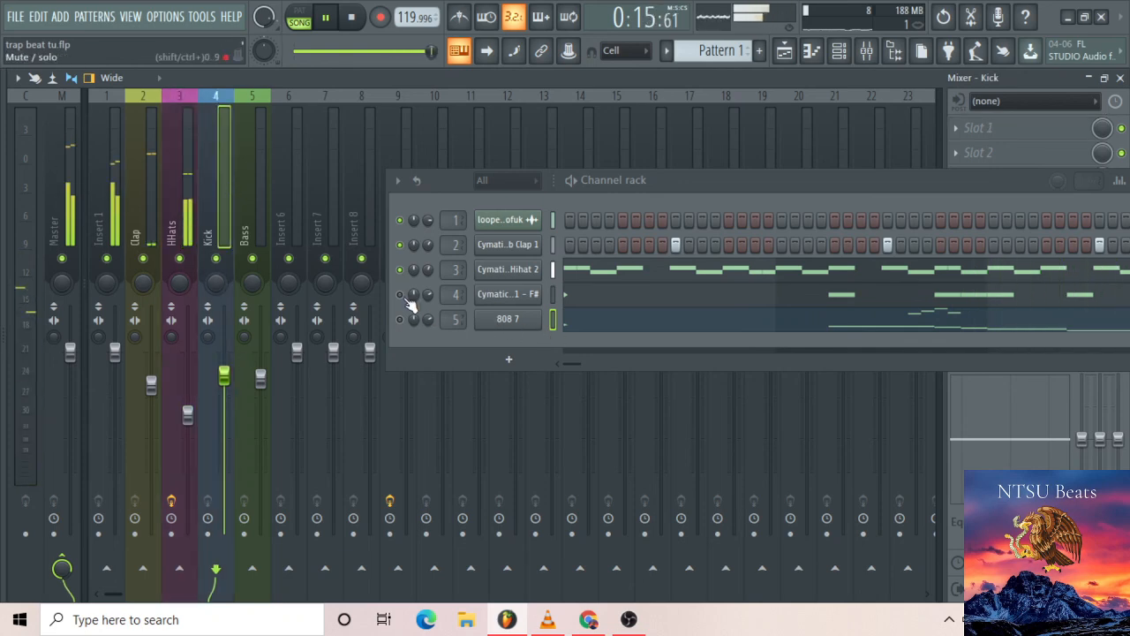
right_click(495, 309)
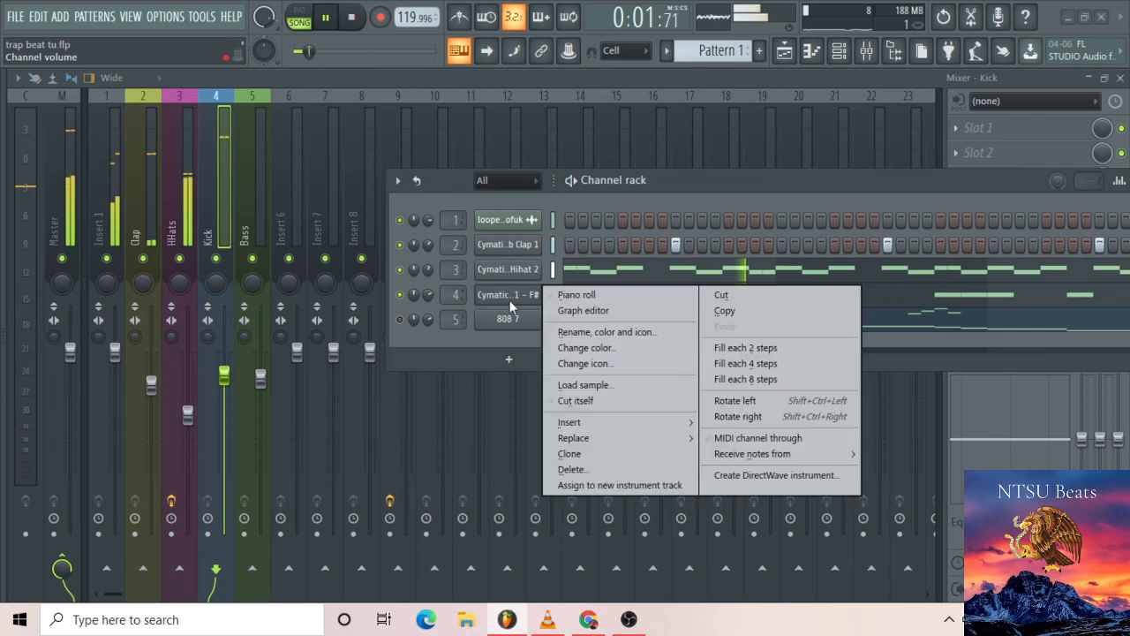
click(565, 294)
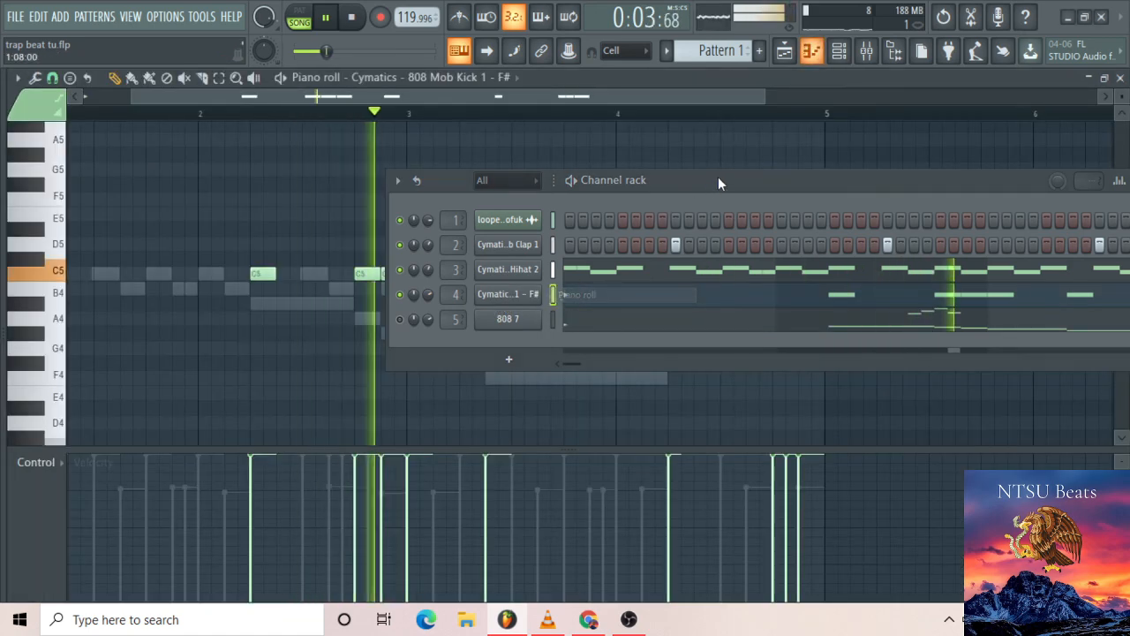
click(841, 55)
click(843, 55)
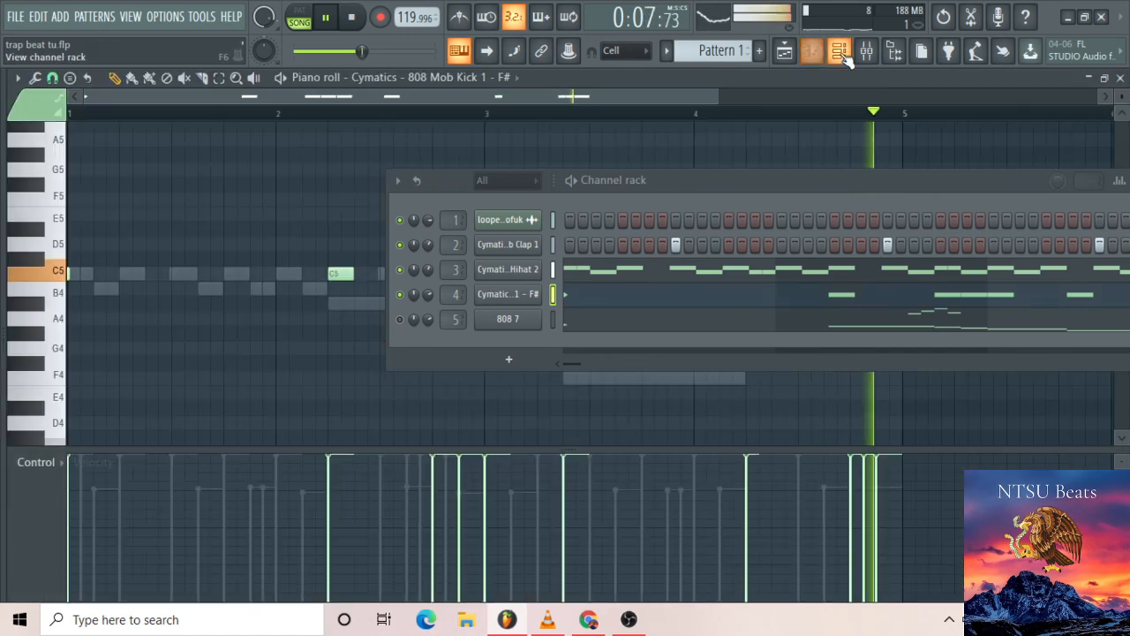
click(843, 55)
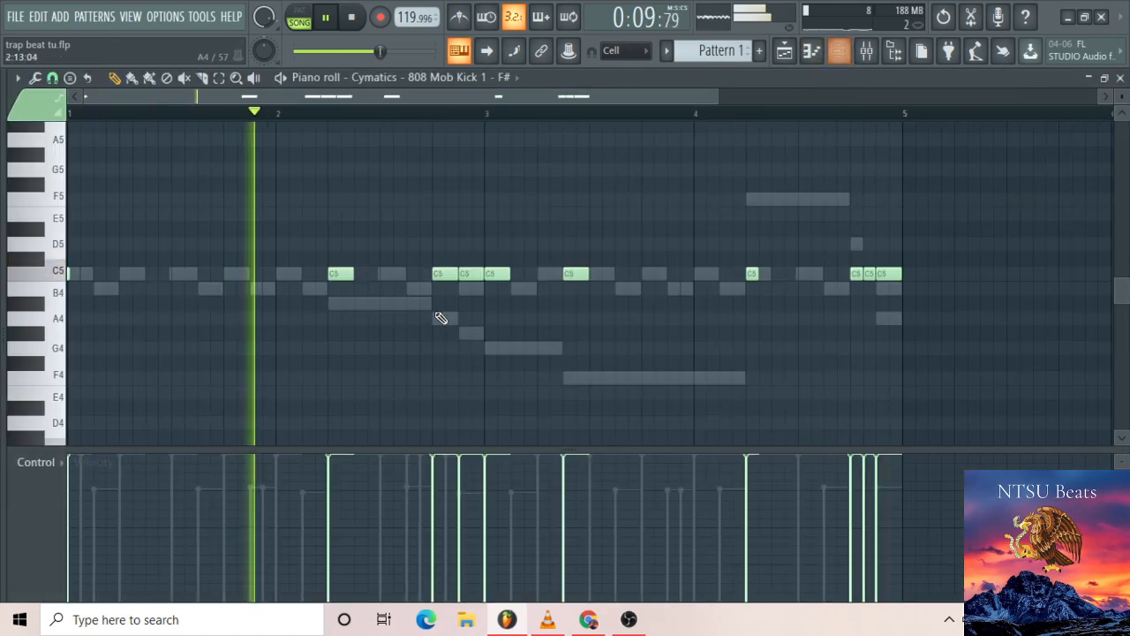
Delete the last two C5 kick notes of bar 2 and the second kick note of bar 3
right_click(448, 274)
right_click(463, 274)
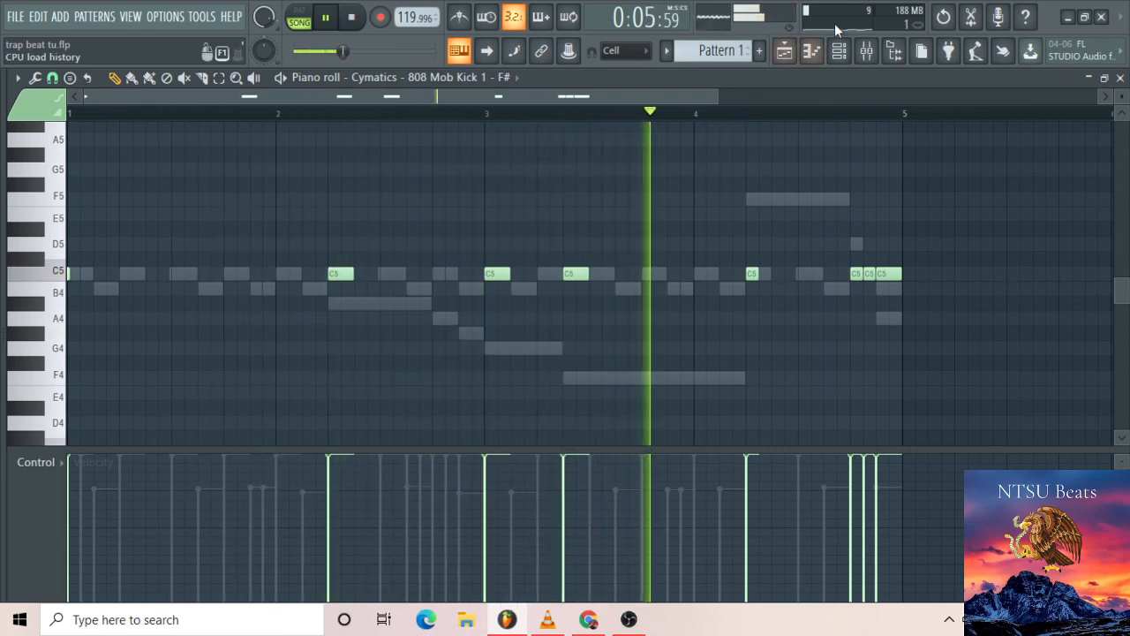
right_click(576, 273)
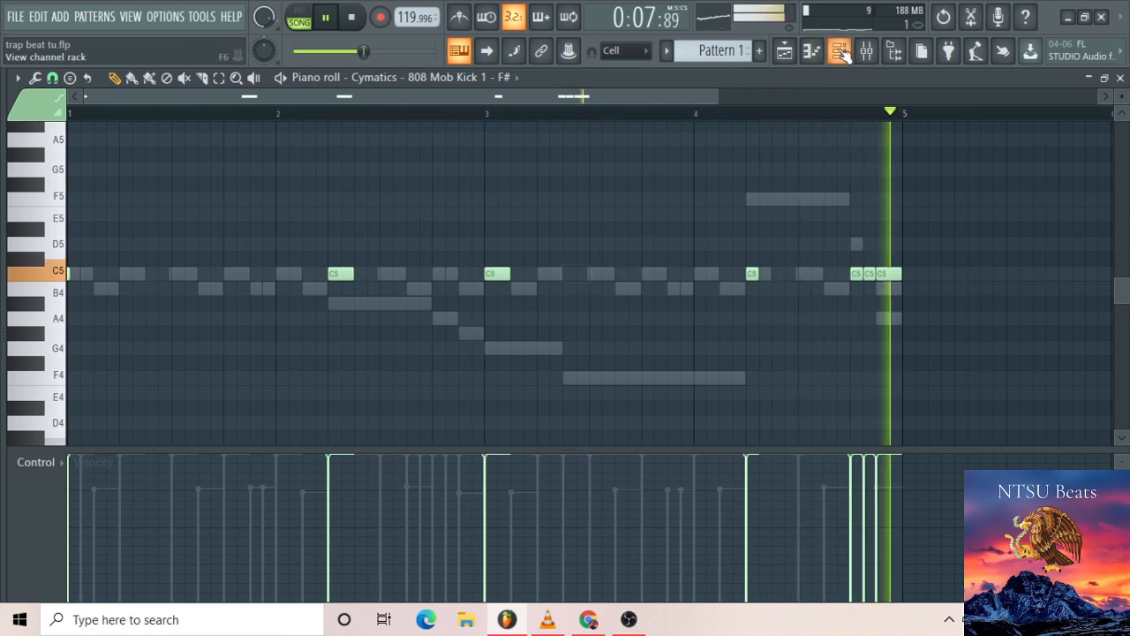
Unmute the 808 7 channel and open its piano roll with the channel rack hidden
key(F6)
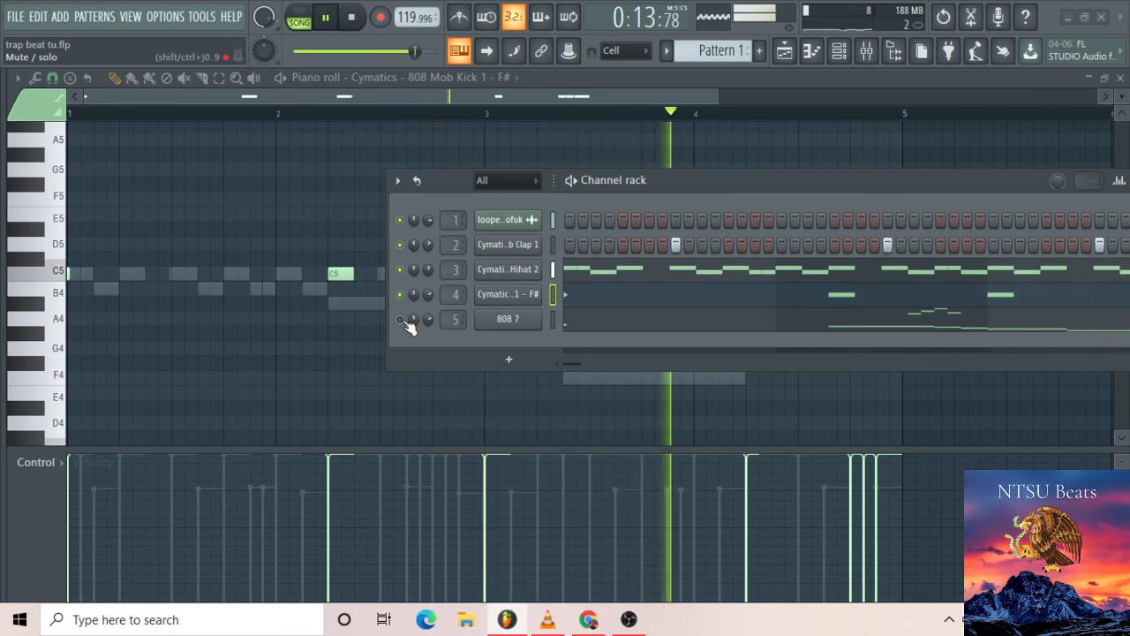
click(401, 320)
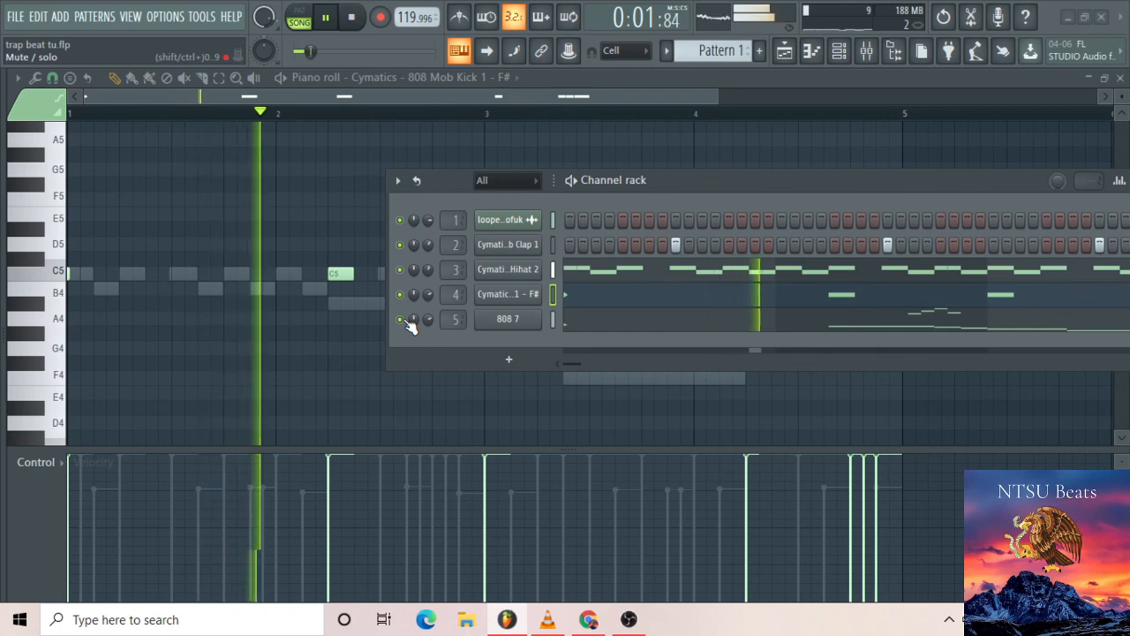
right_click(540, 323)
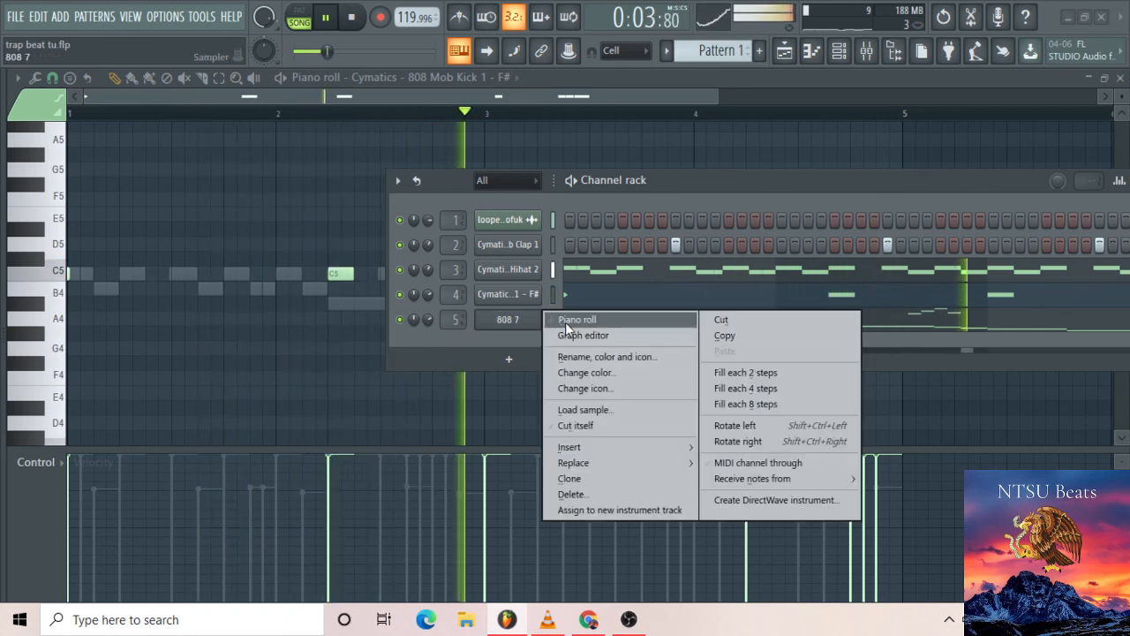
click(569, 320)
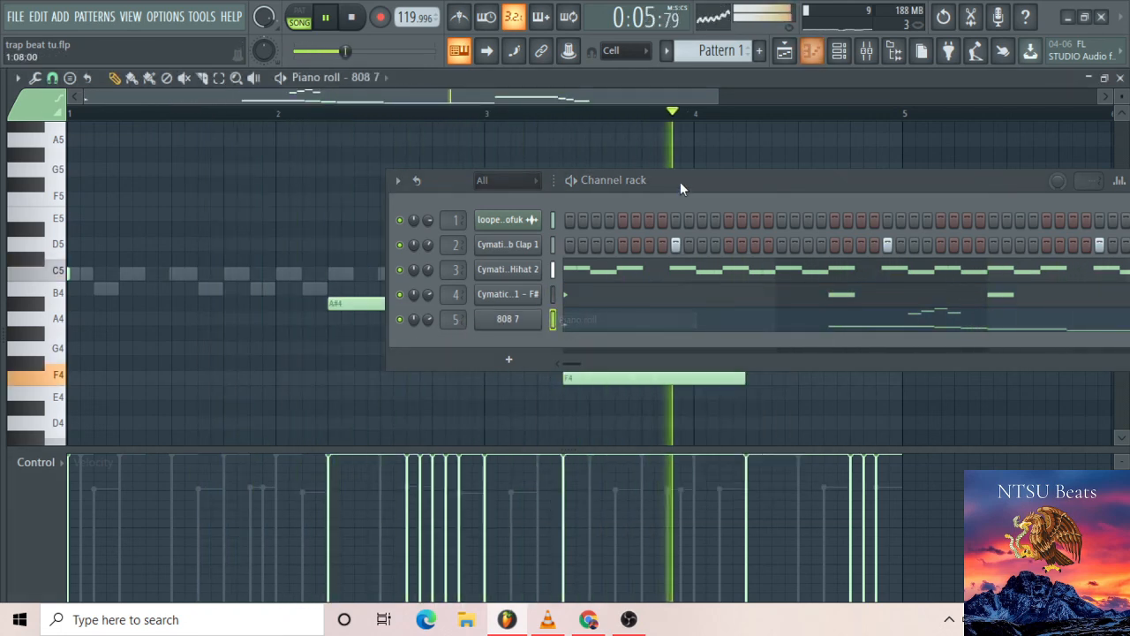
click(837, 53)
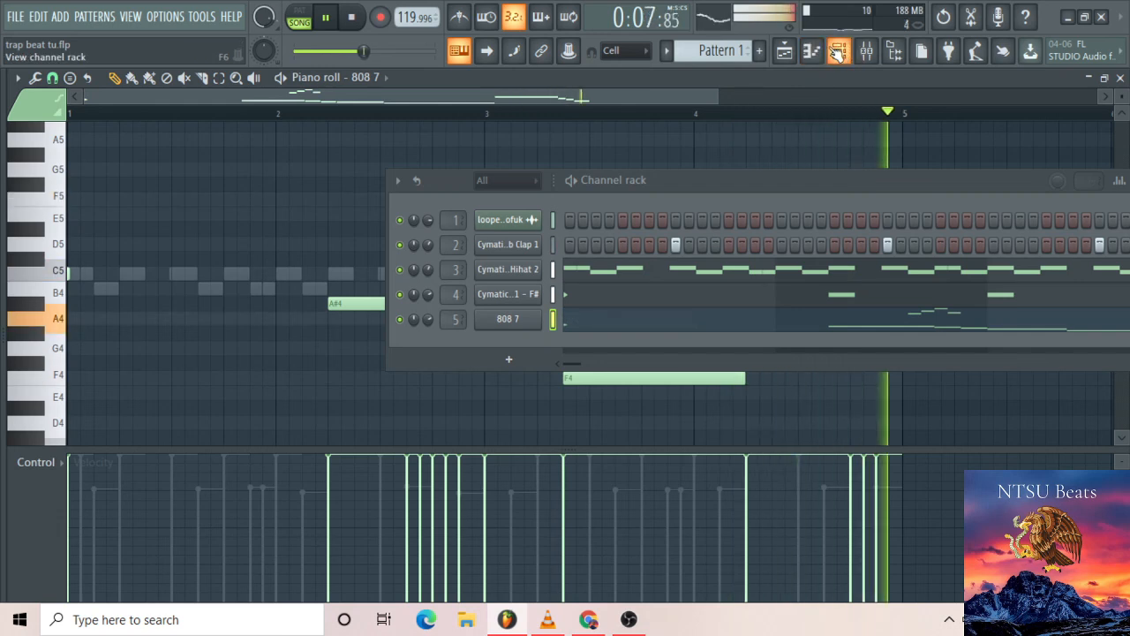
click(805, 79)
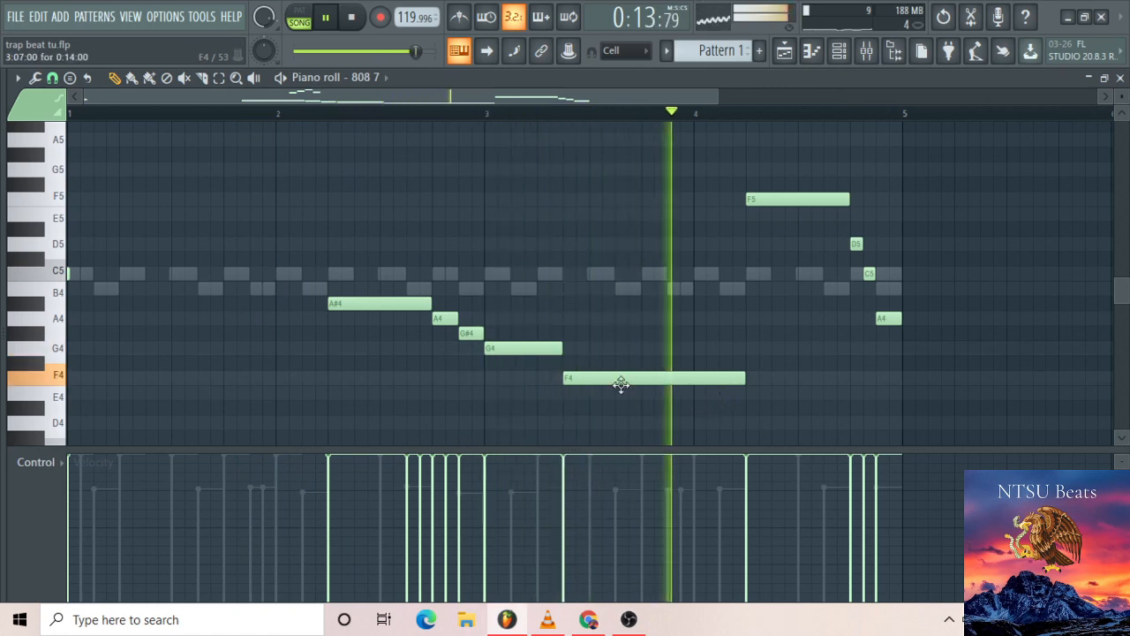
Raise the long F4 bass note in bar 3 to F#4 and show the channel rack again
drag(614, 378, 616, 363)
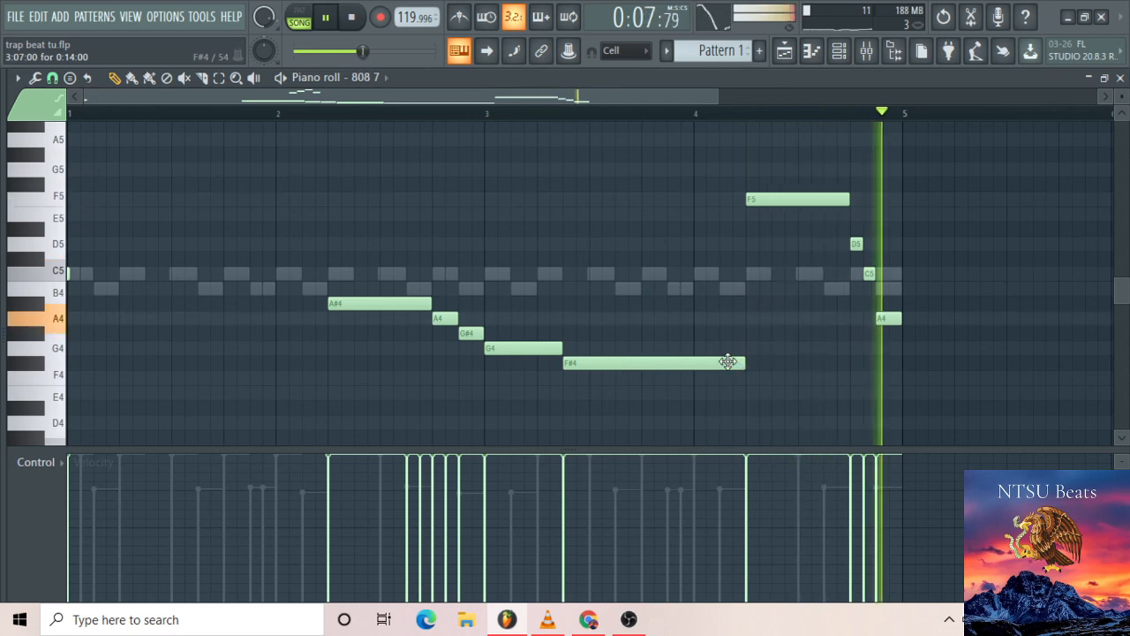
ctrl+scroll(676, 361, down, 4)
ctrl+scroll(434, 361, down, 1)
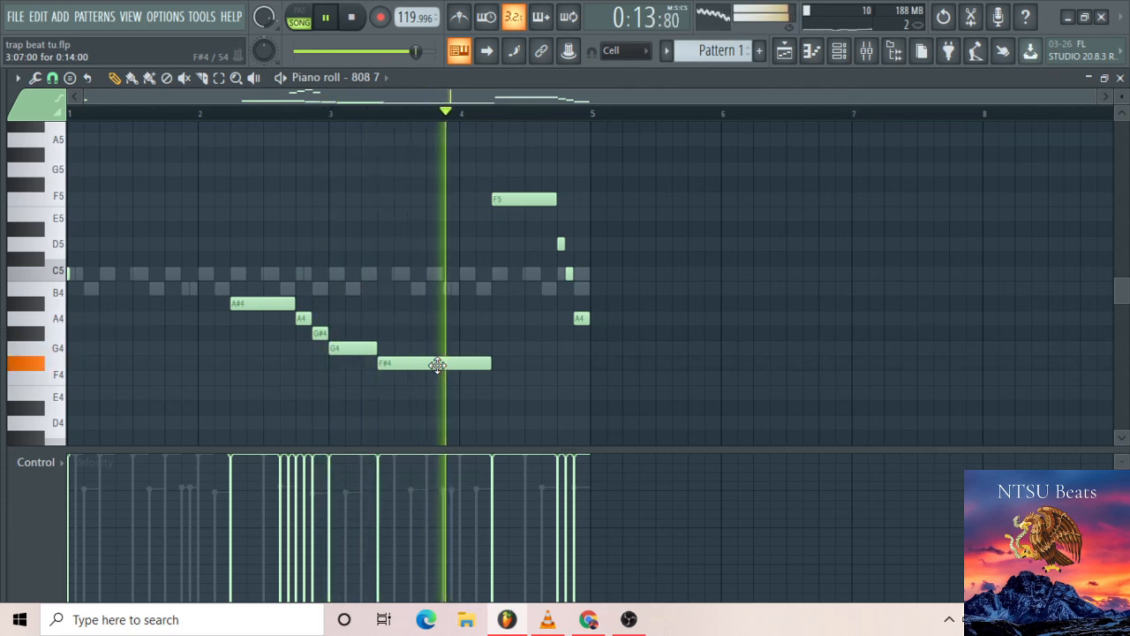
ctrl+scroll(497, 351, up, 4)
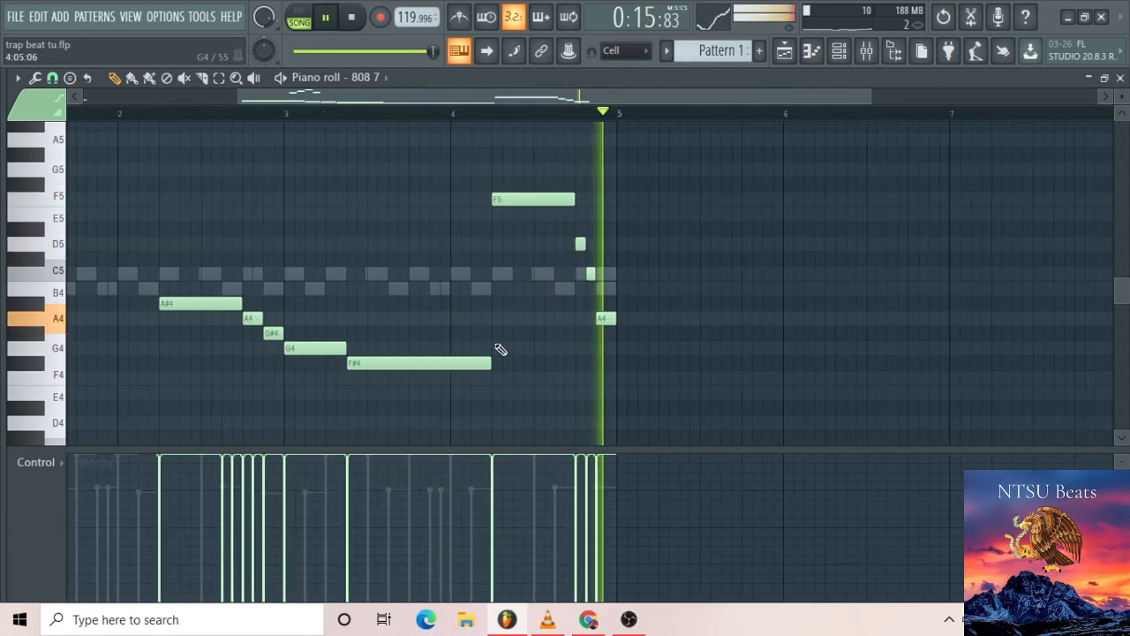
ctrl+scroll(419, 320, down, 4)
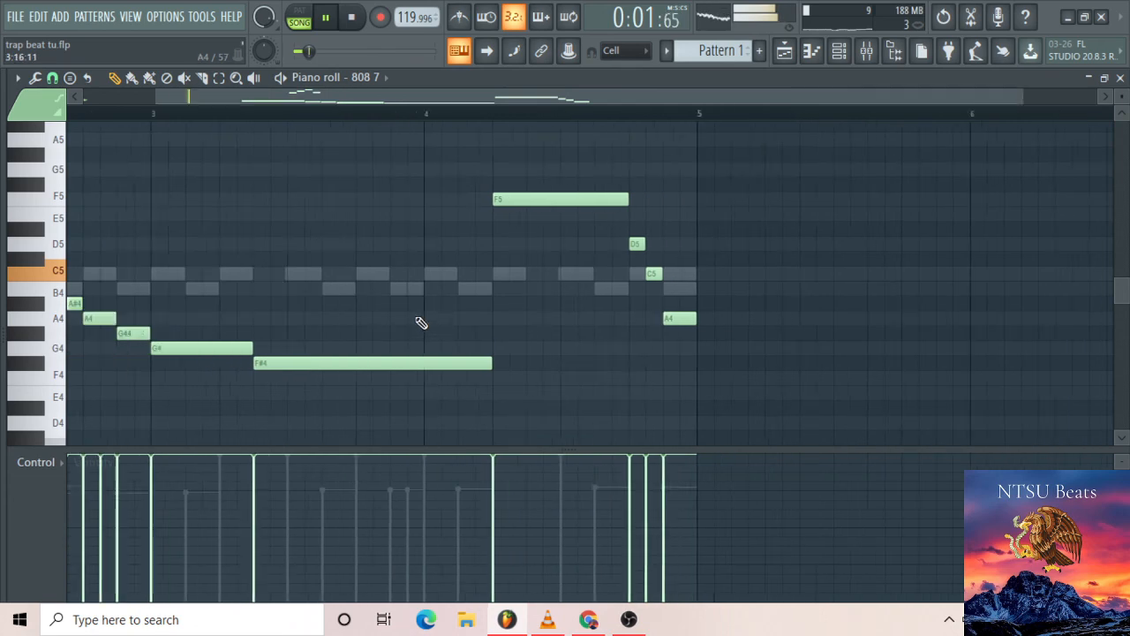
scroll(386, 310, up, 1)
scroll(394, 308, up, 3)
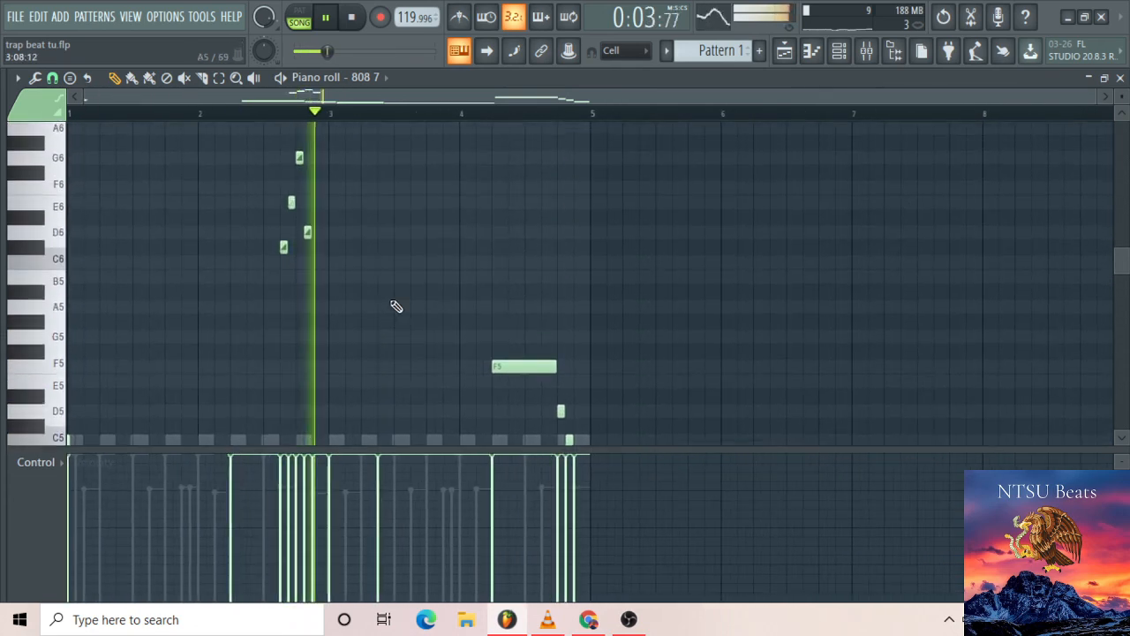
scroll(398, 307, down, 4)
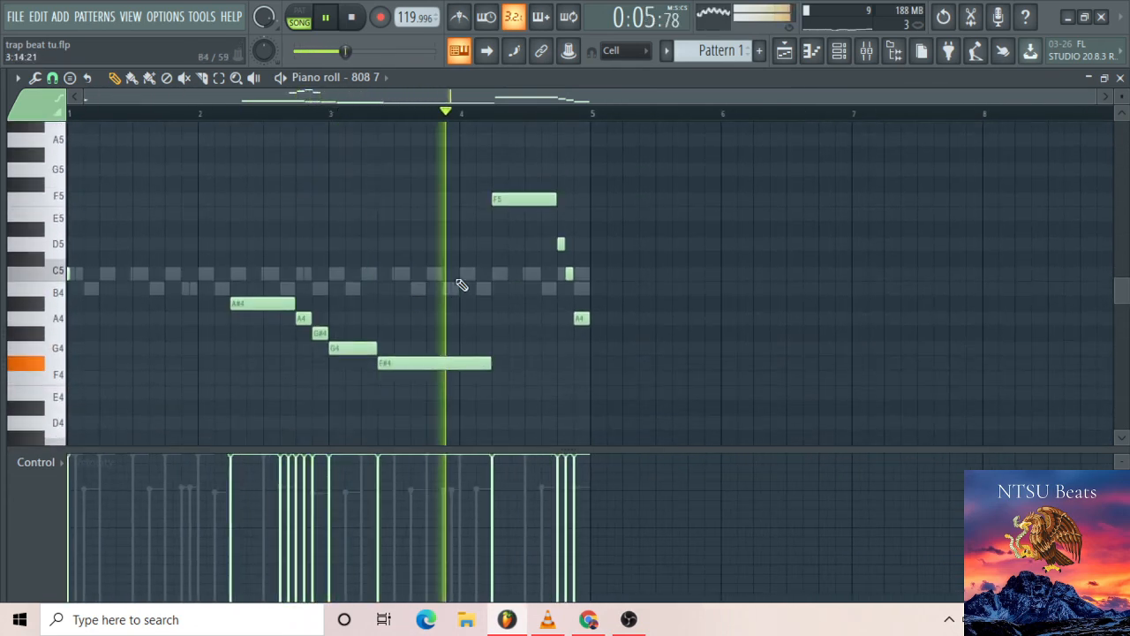
click(840, 53)
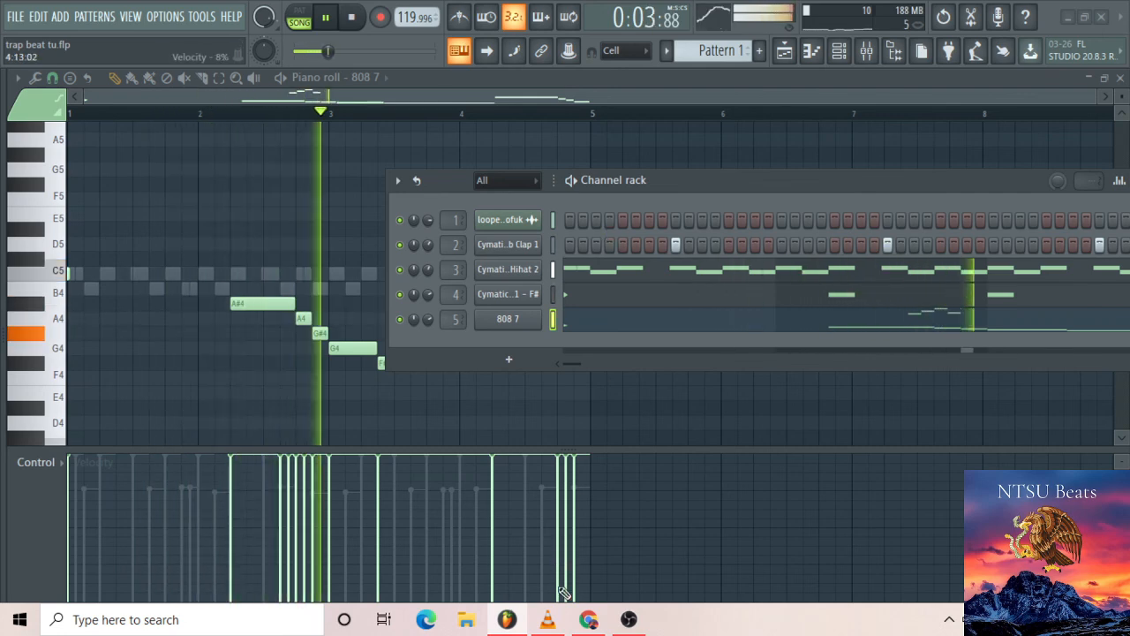
click(638, 624)
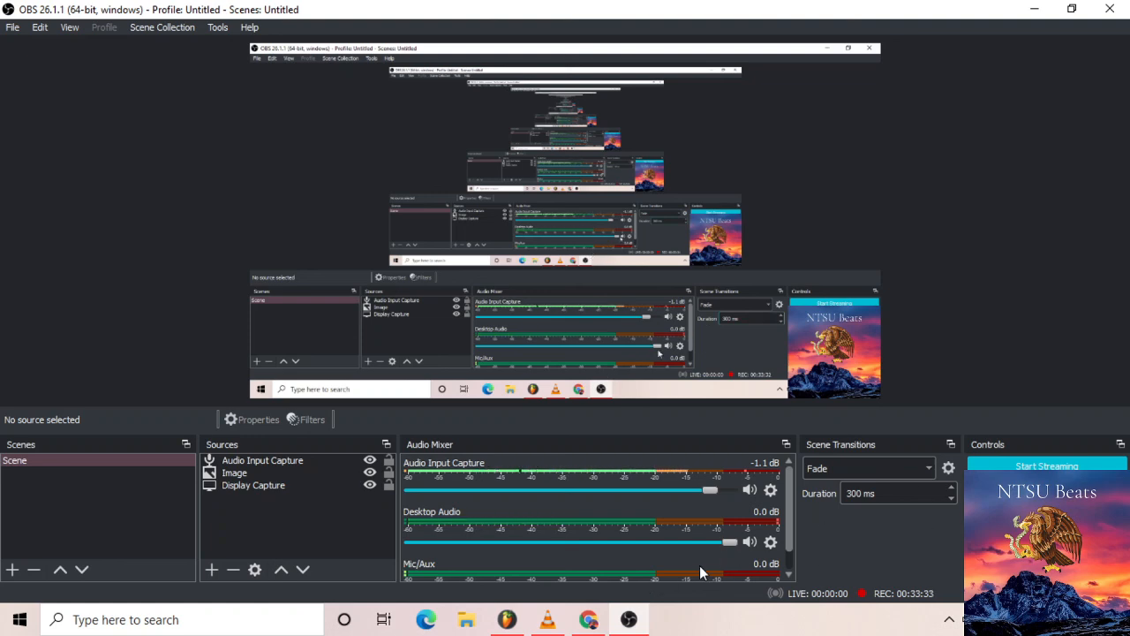
click(506, 619)
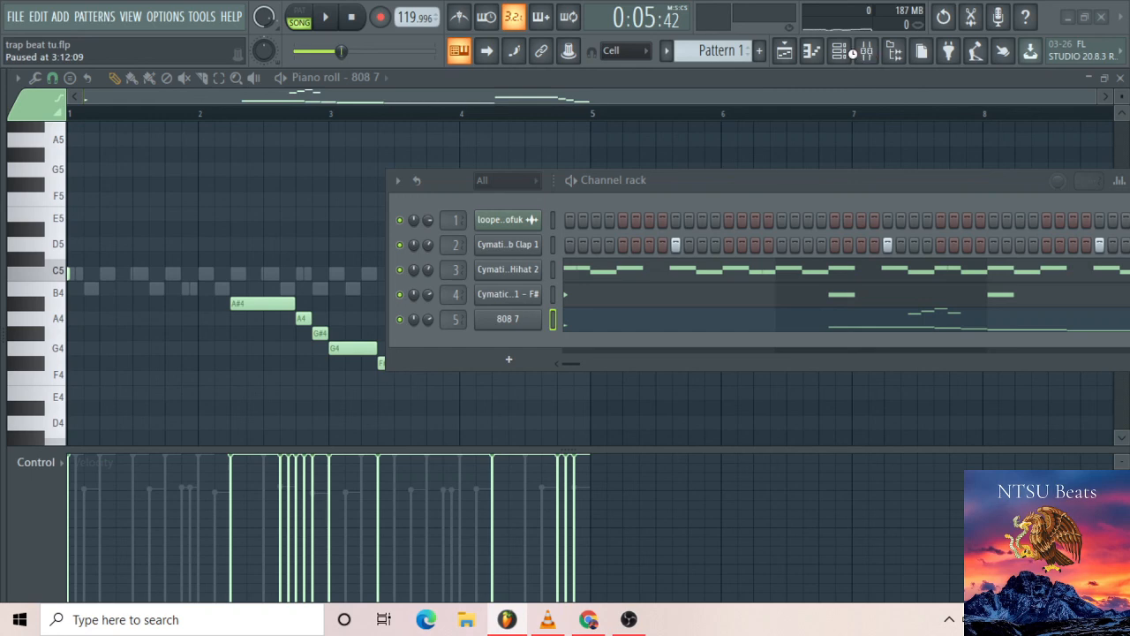
Stop song playback and close the mixer and piano roll to reveal the playlist arrangement
key(space)
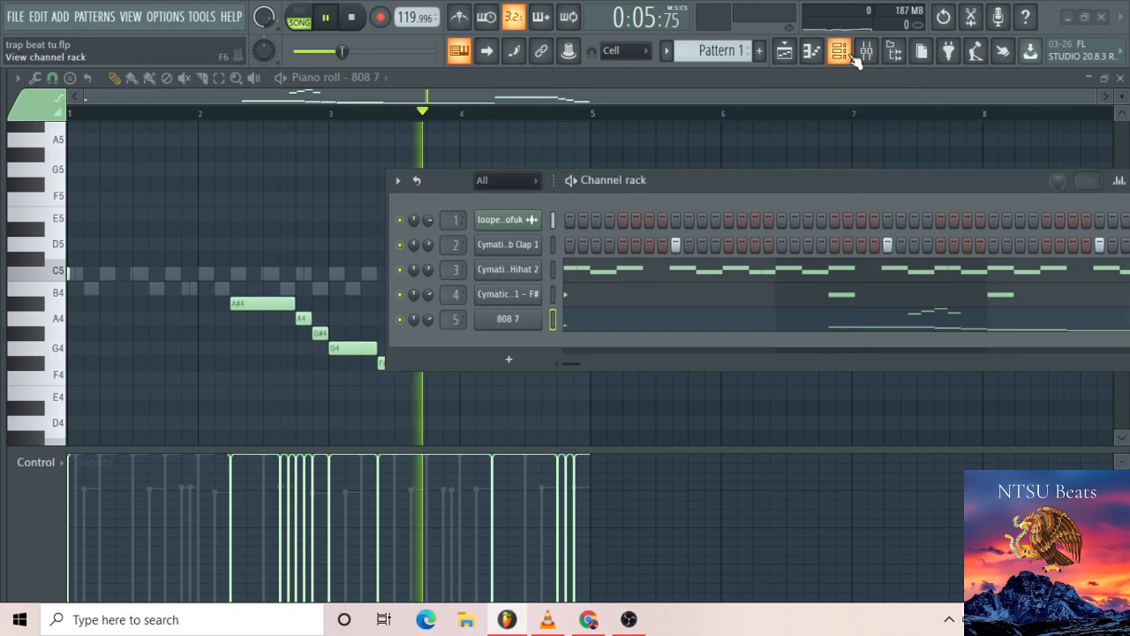
key(space)
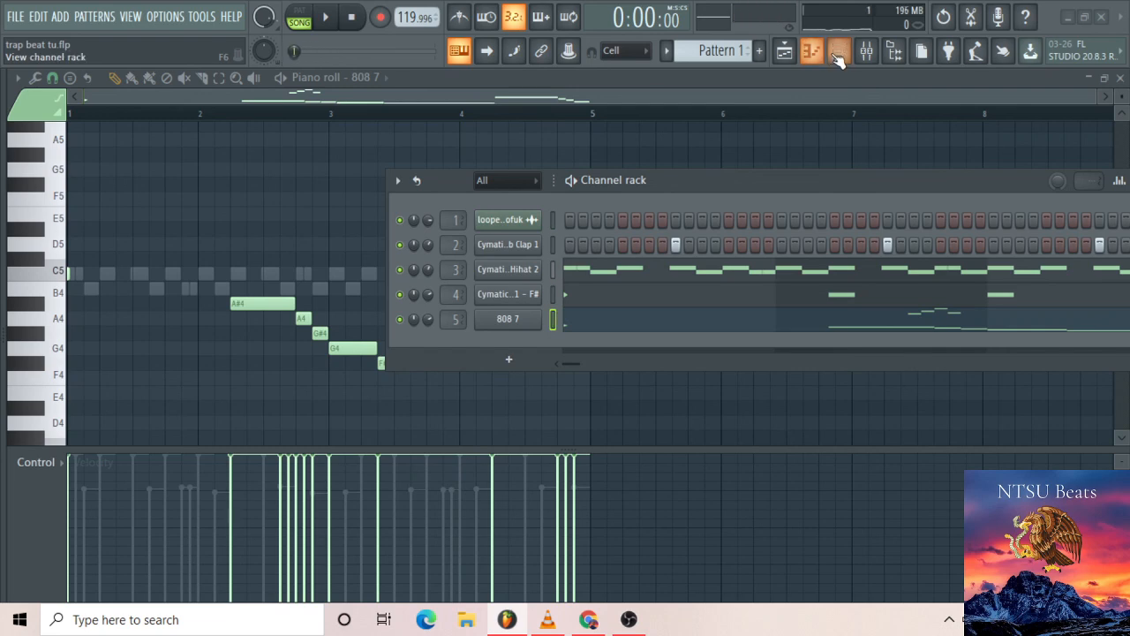
click(839, 53)
click(839, 53)
click(866, 51)
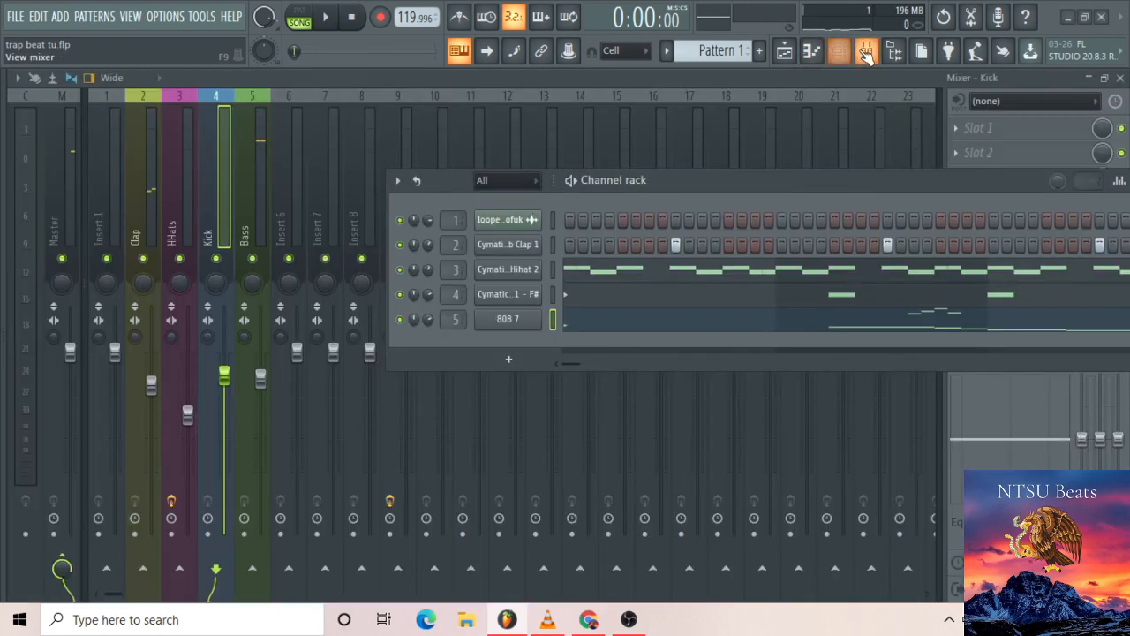
click(866, 51)
click(812, 52)
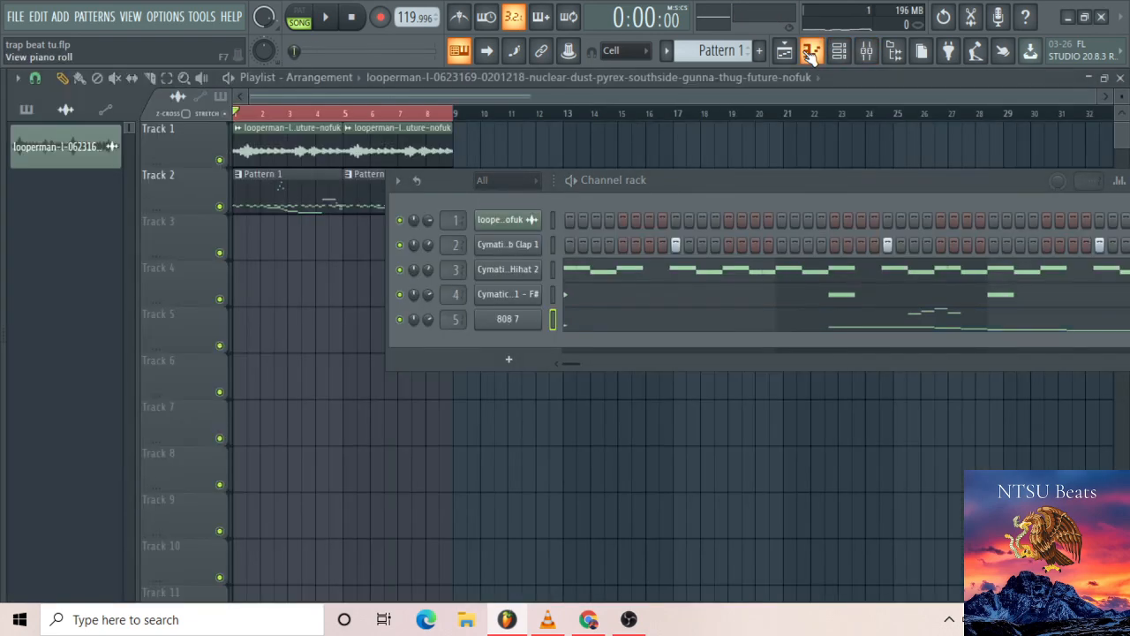
click(793, 51)
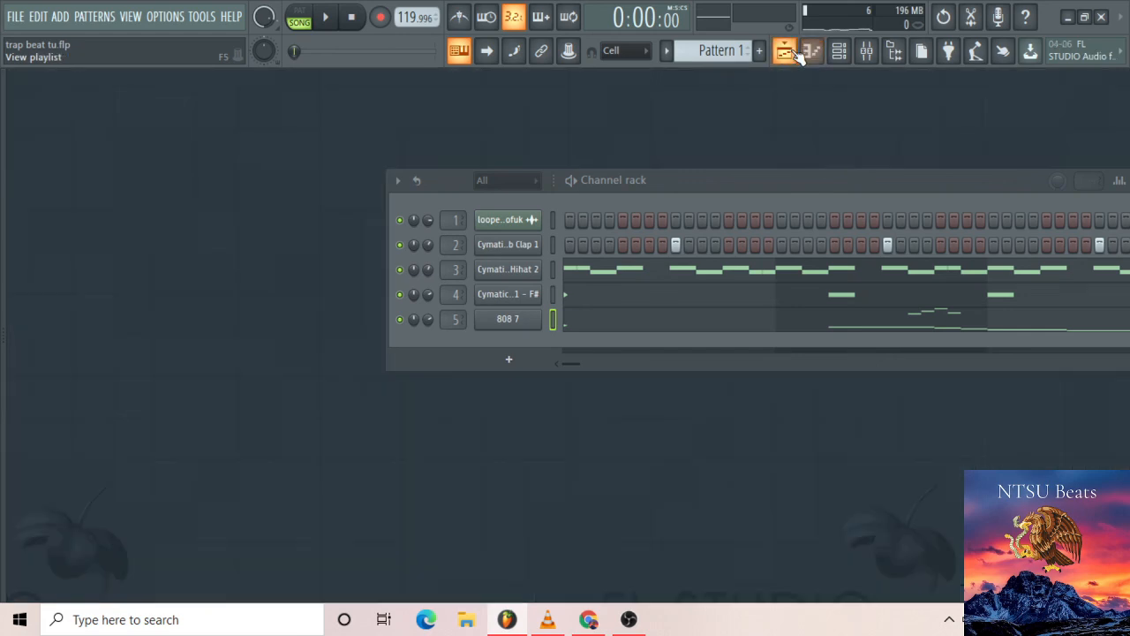
click(786, 51)
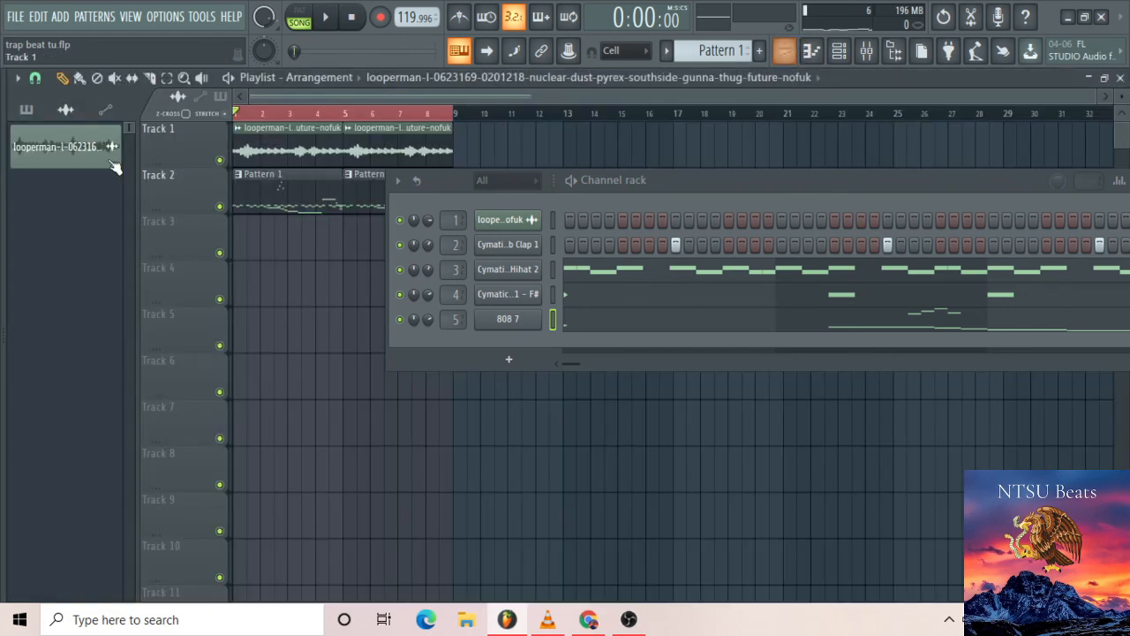
Collapse the 808s folder of goldenuzi vol 4 and look through the sample packs up to the Cymatics folders, closing the browser when done
key(alt+F8)
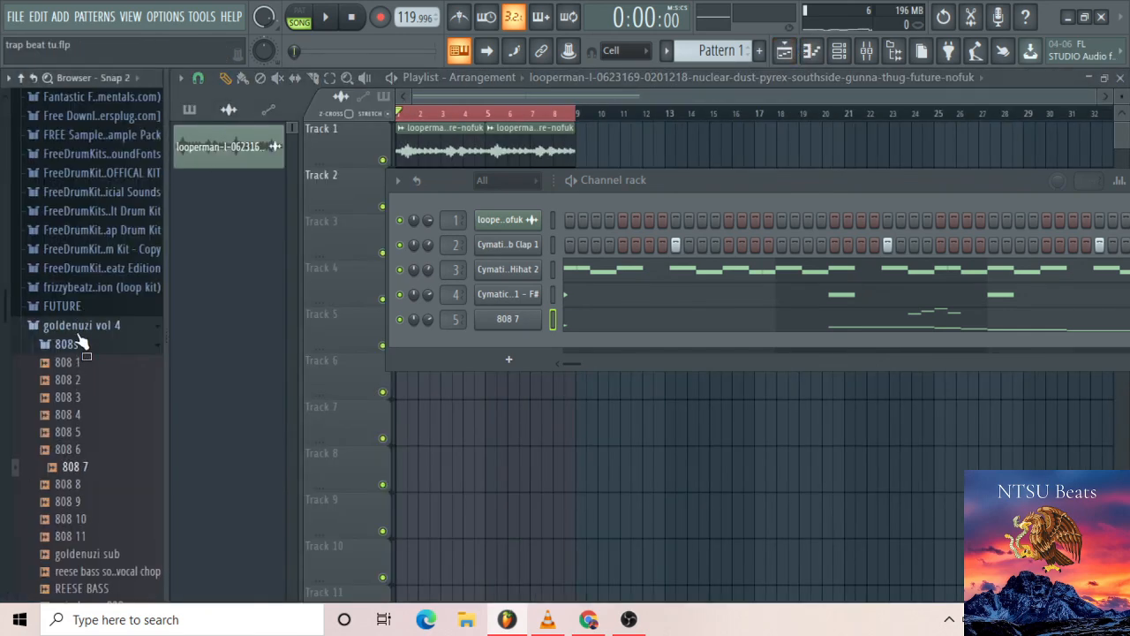
click(79, 343)
scroll(71, 340, up, 5)
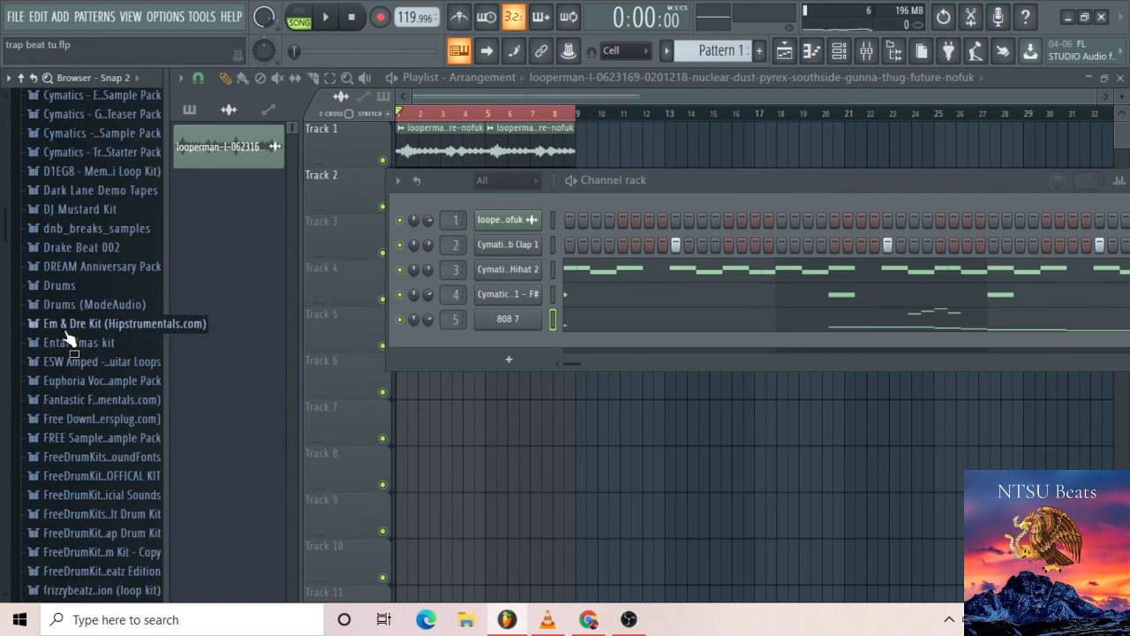
scroll(69, 340, up, 4)
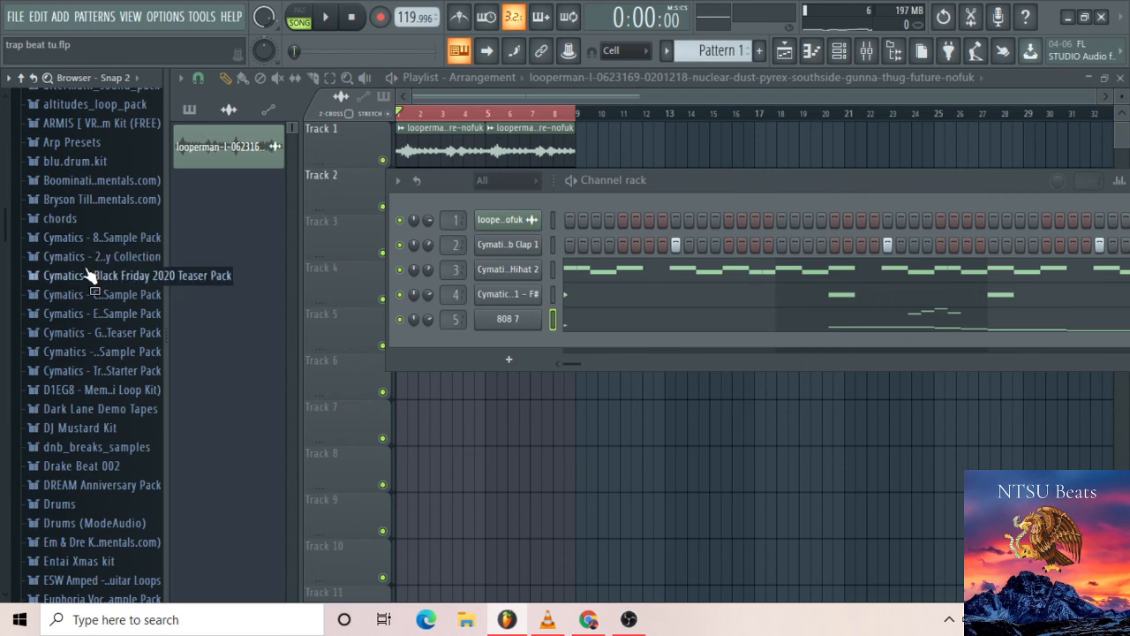
key(alt+F8)
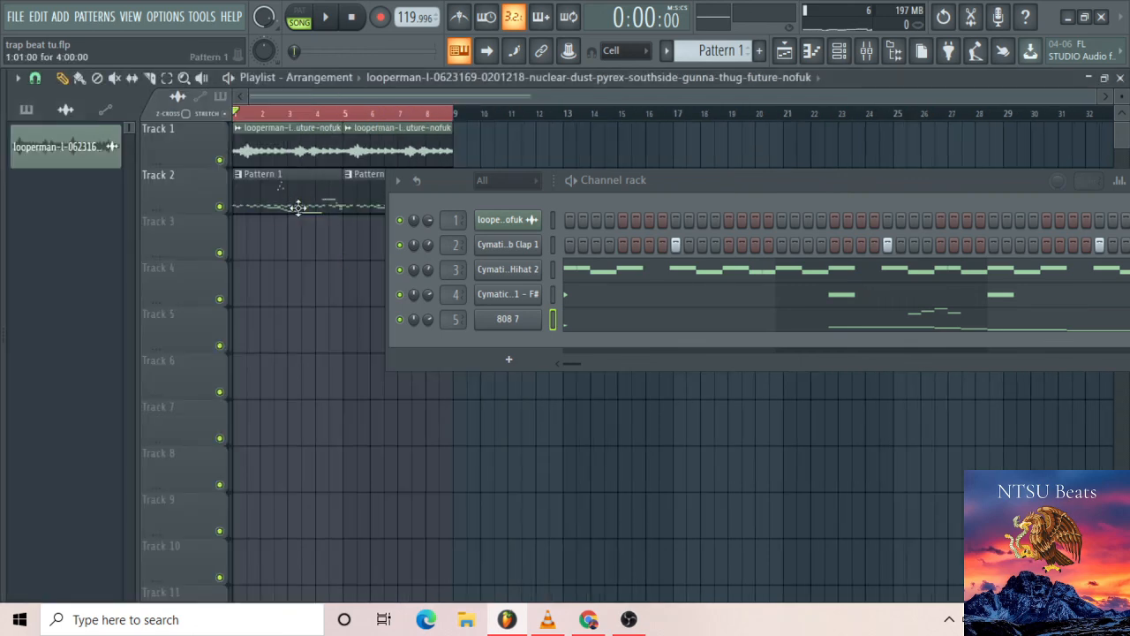
Compare playback of the full arrangement in song mode with Pattern 1 alone in pattern mode, ending back in song mode
key(space)
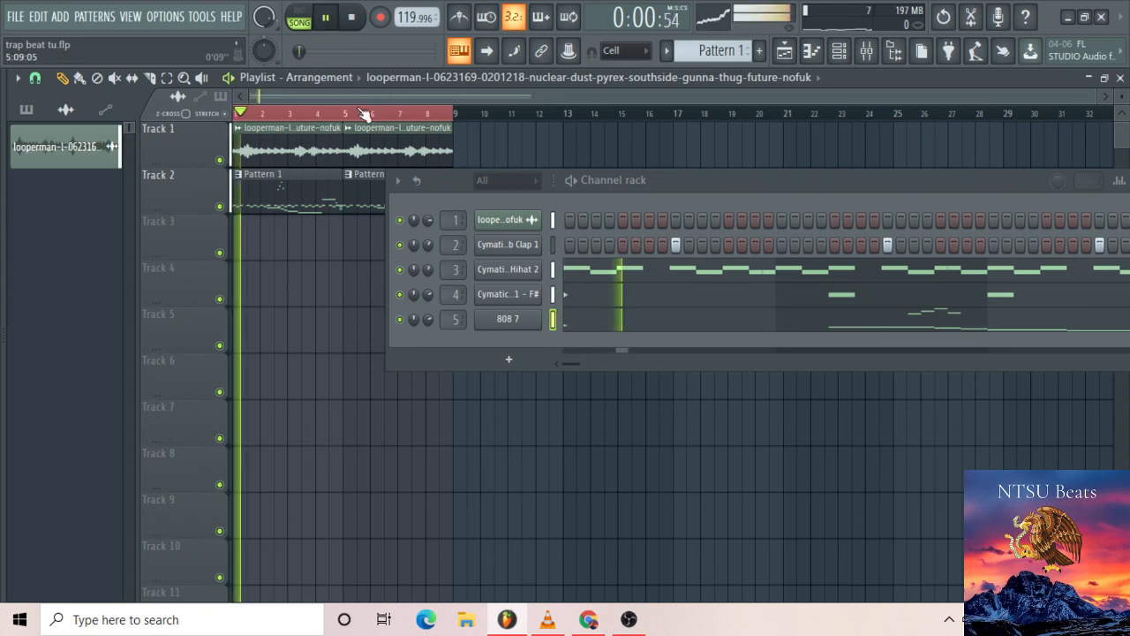
key(space)
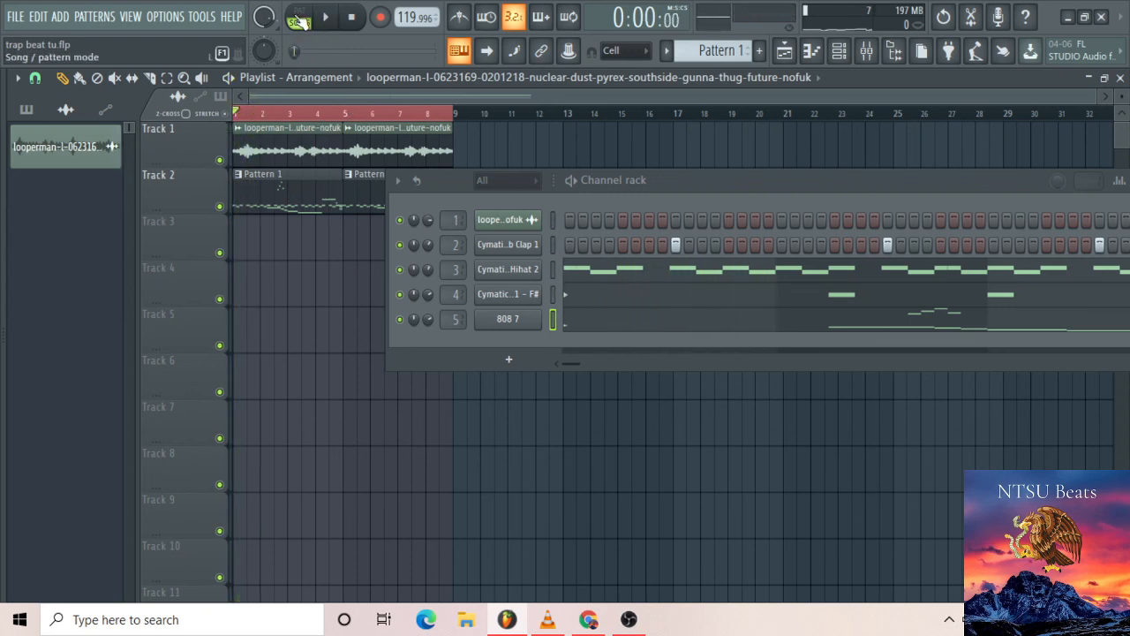
click(300, 18)
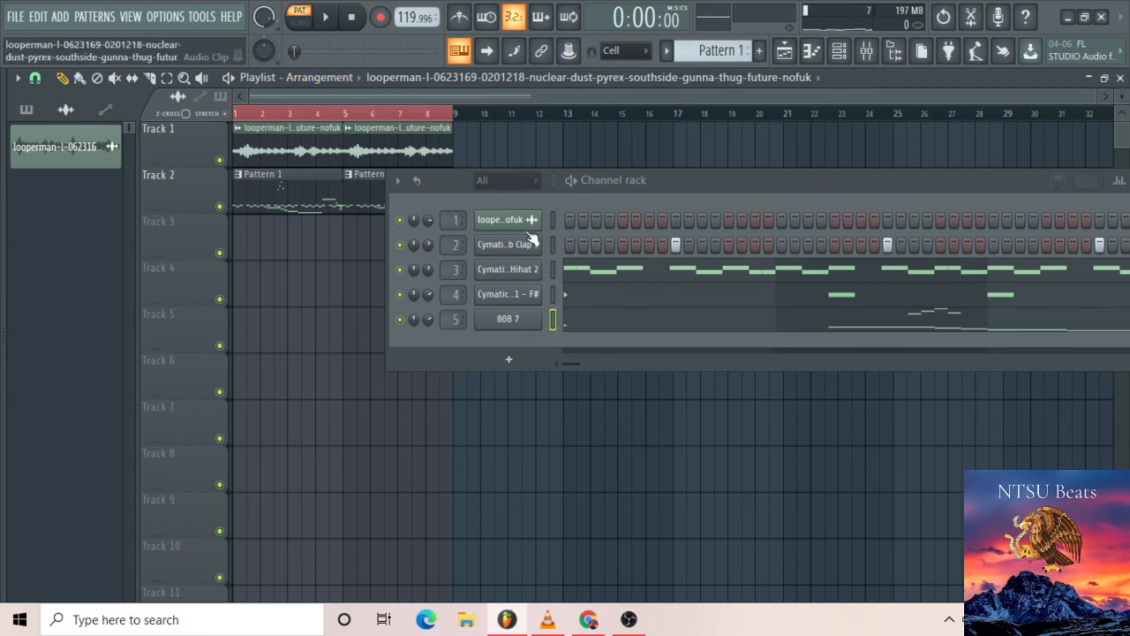
key(space)
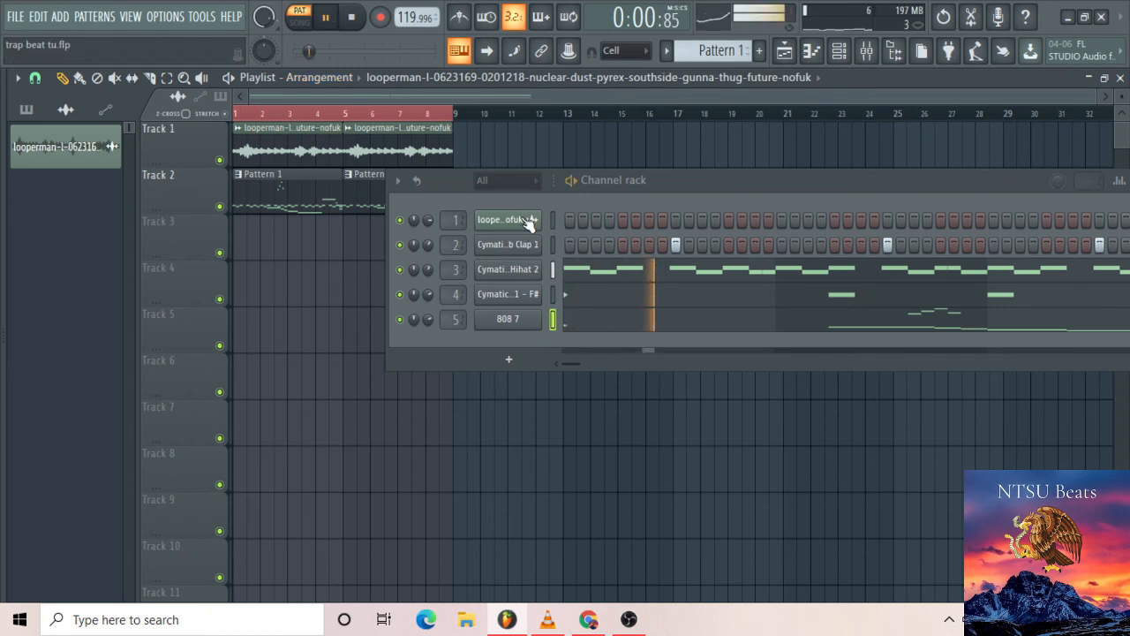
key(space)
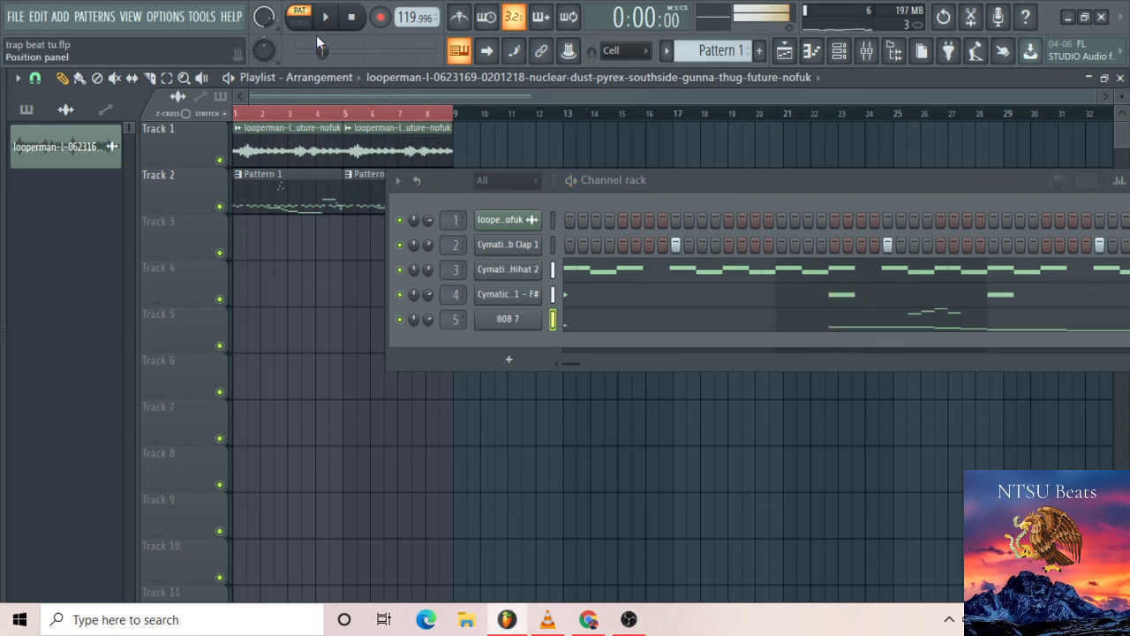
right_click(419, 24)
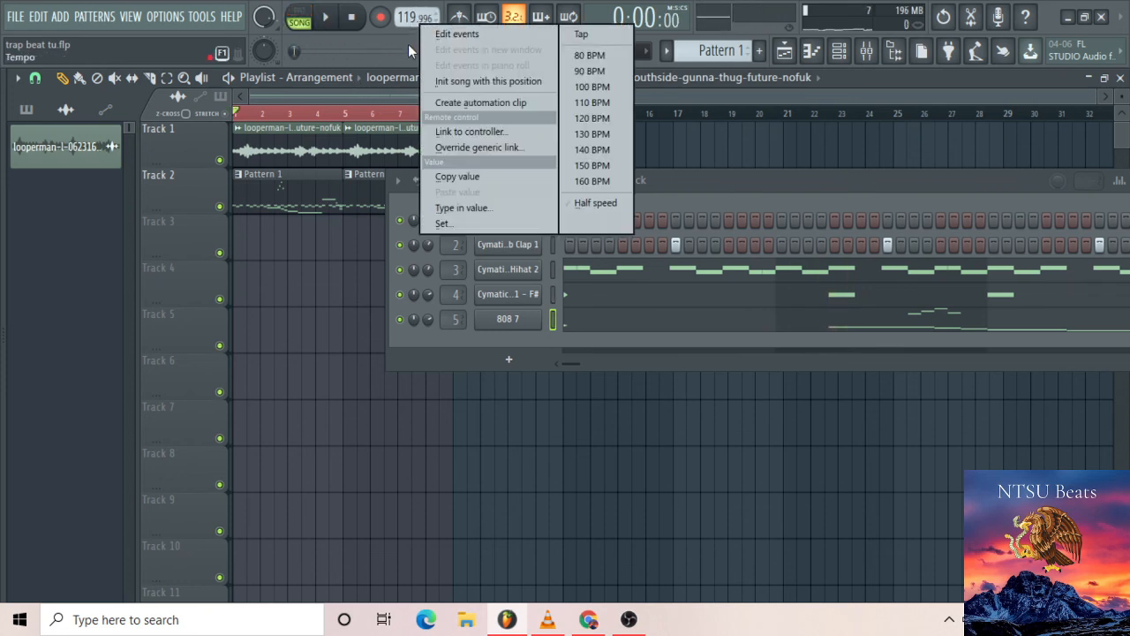
click(407, 48)
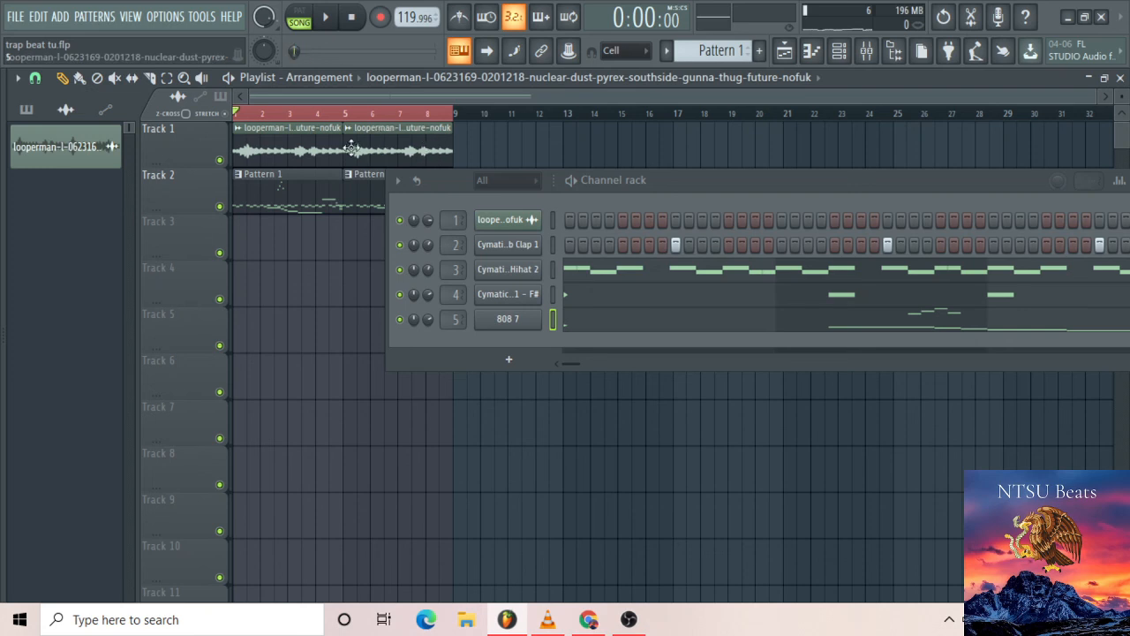